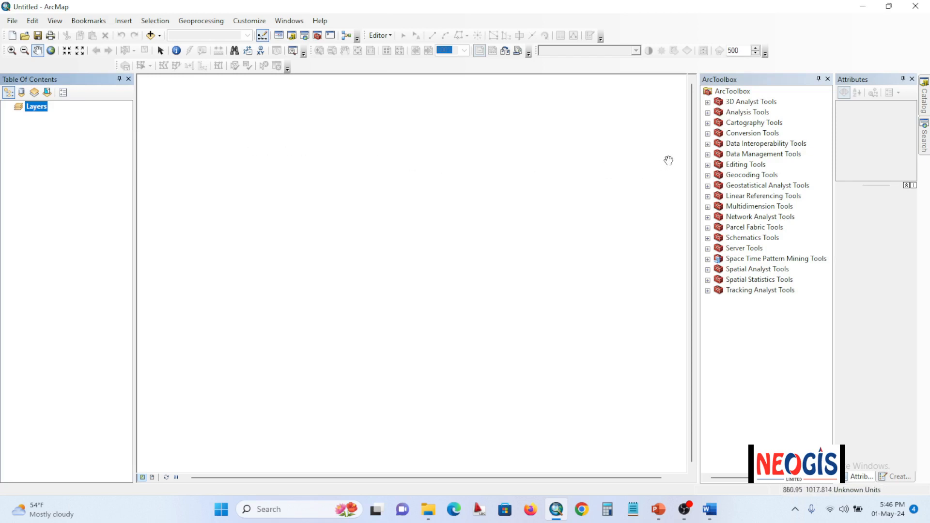
Step: Add Soil Texture.tif, Land Elevation.tif, 31P_2023_LandUse.tif and 31N_2023_LandUse.tif from the Solar PV Tutorial folder to the map
click(924, 105)
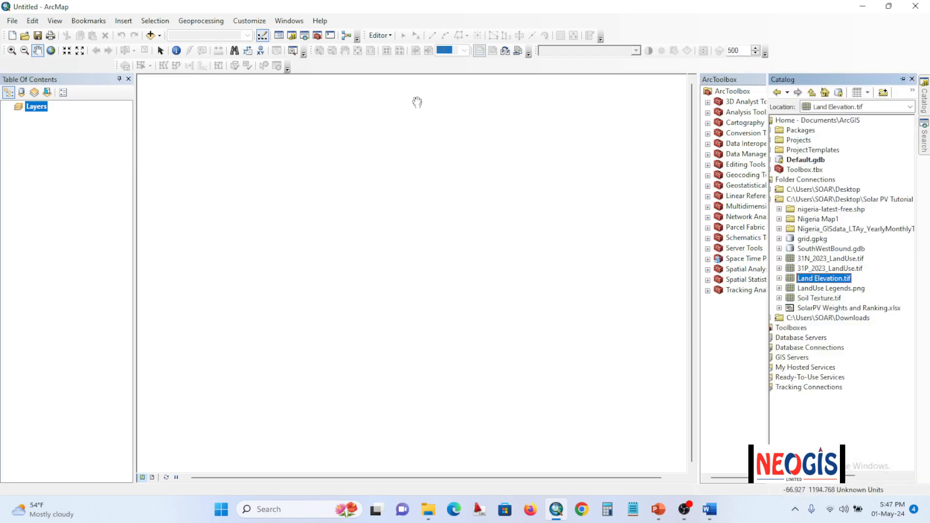
click(150, 35)
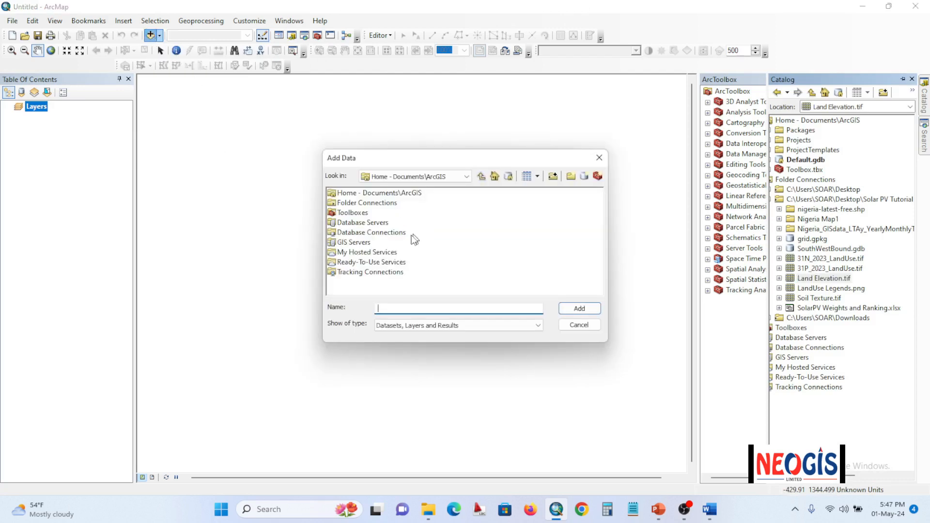
double_click(347, 204)
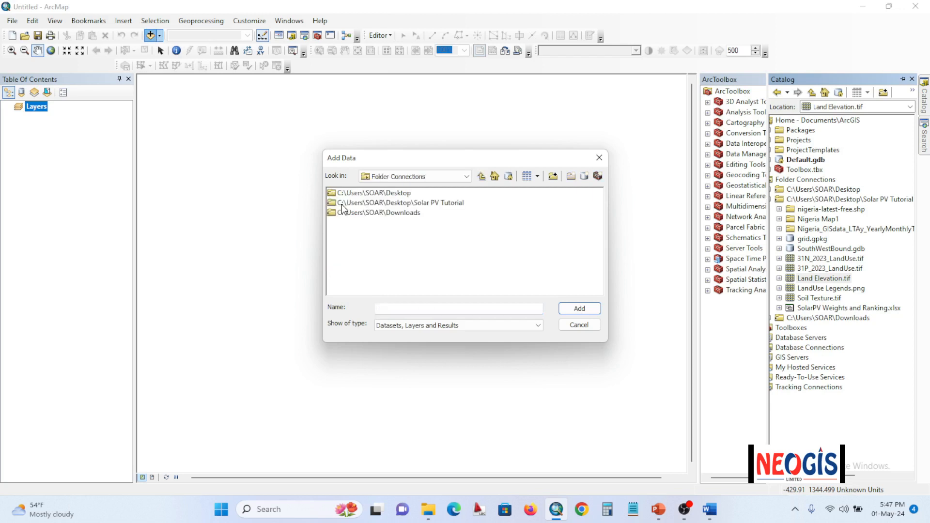
double_click(388, 204)
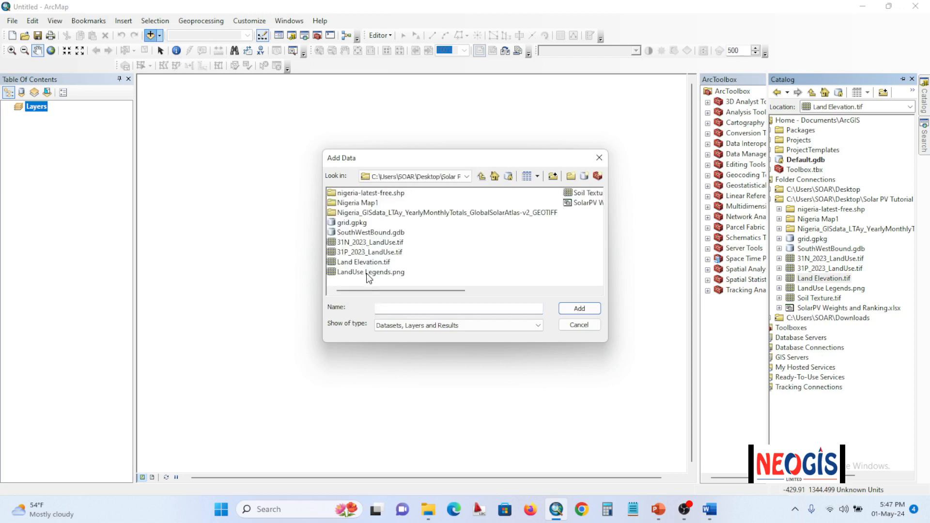
click(579, 193)
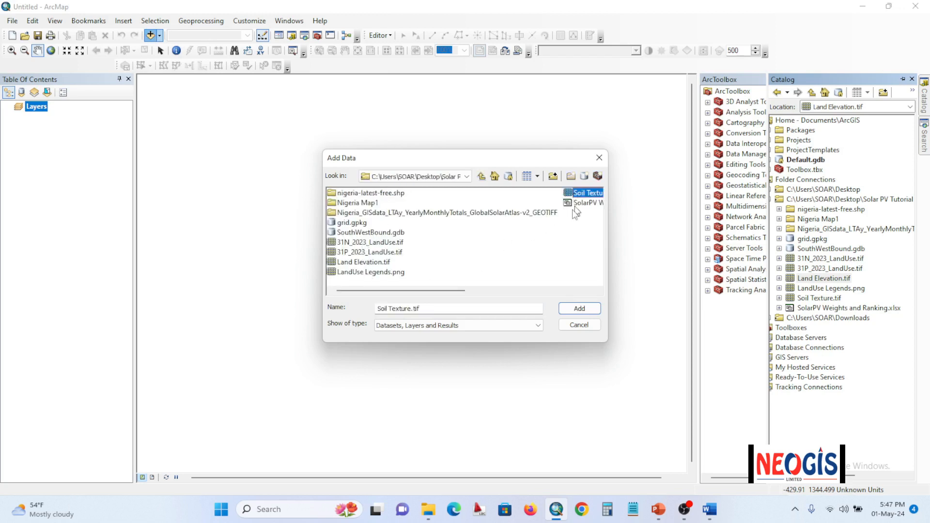
ctrl+click(348, 262)
ctrl+click(354, 253)
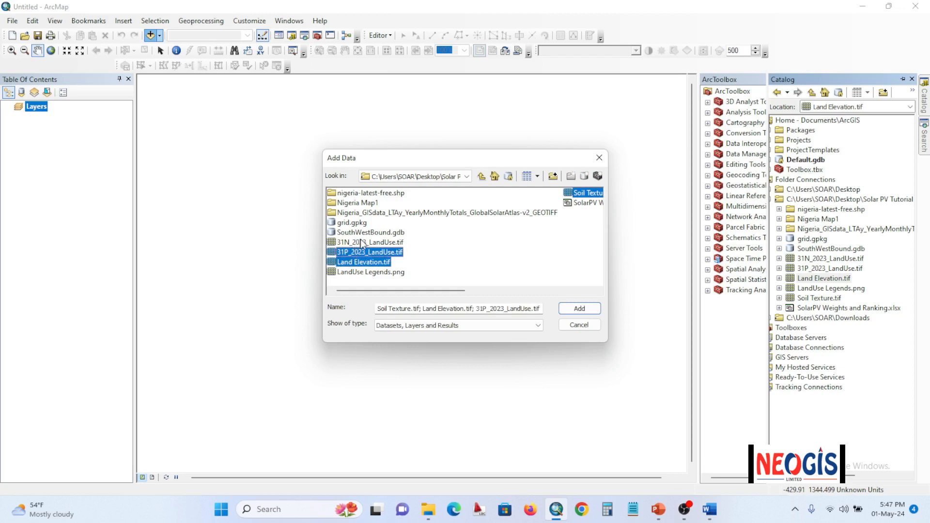
ctrl+click(359, 243)
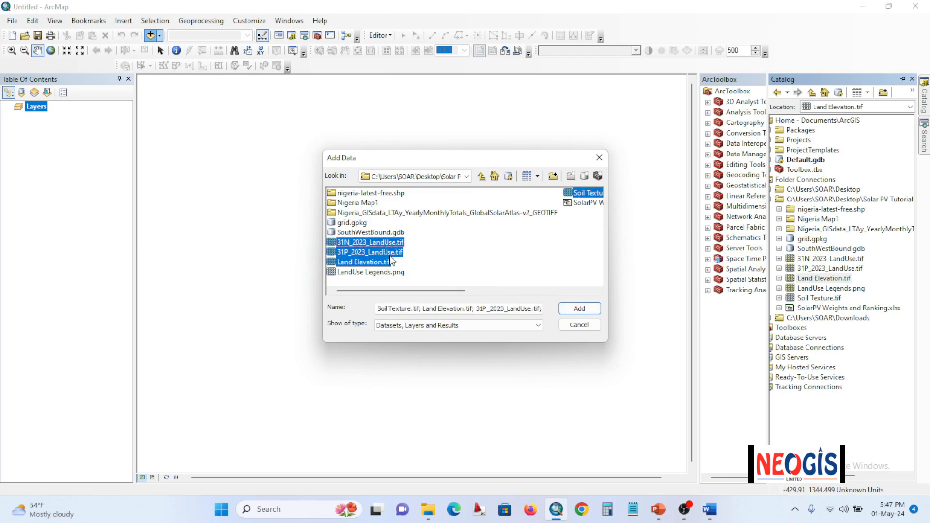
click(579, 309)
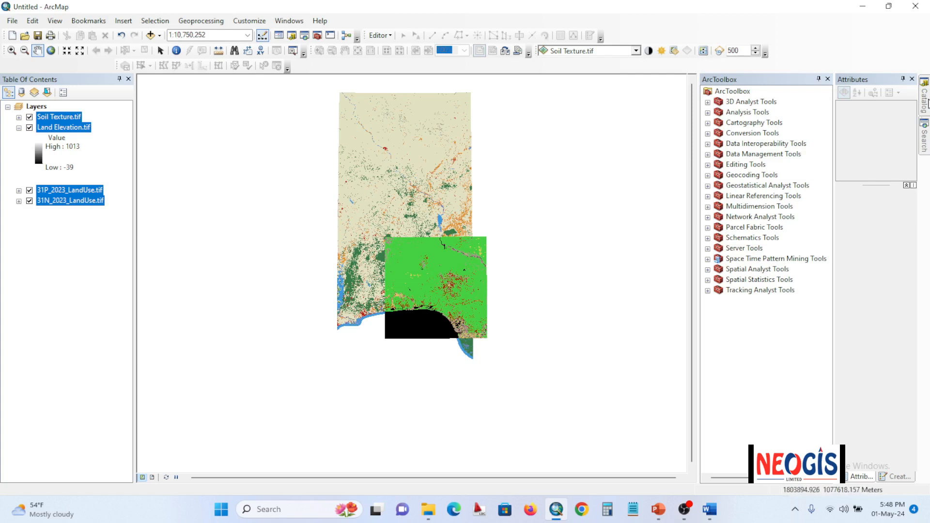
Step: Add GHI.tif and TEMP.tif from the Nigeria GlobalSolarAtlas GEOTIFF folder to the map
click(150, 35)
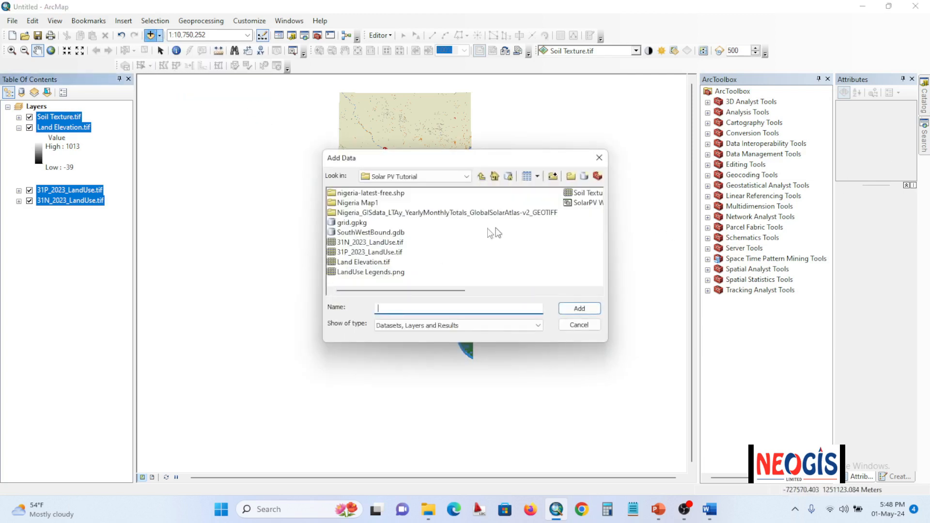
double_click(387, 213)
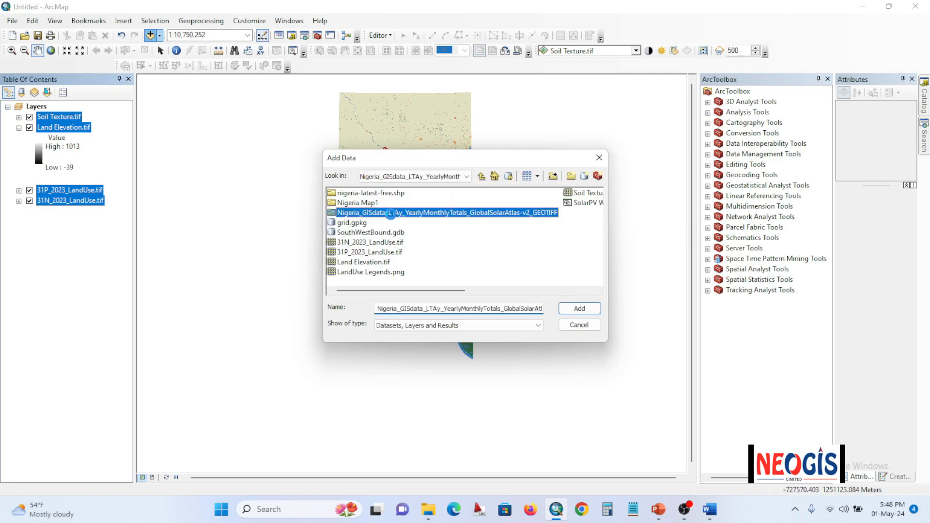
click(347, 224)
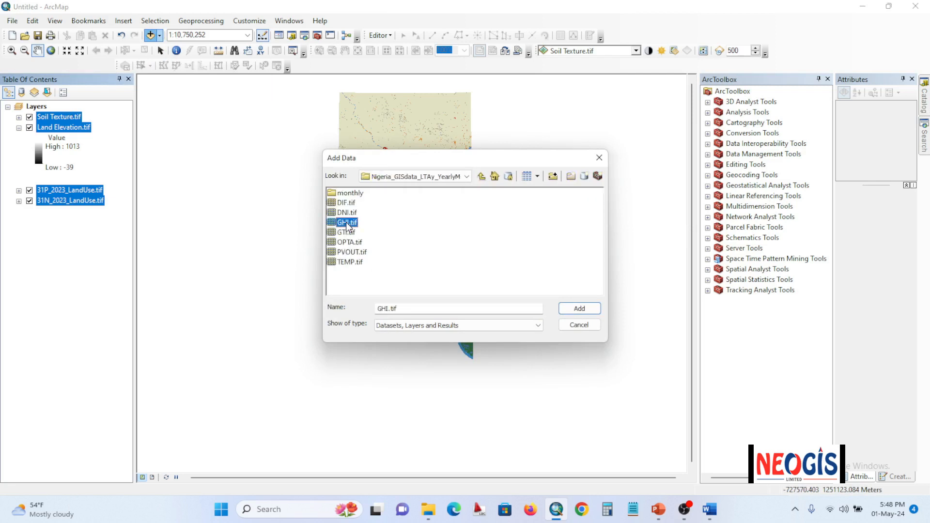
ctrl+click(350, 263)
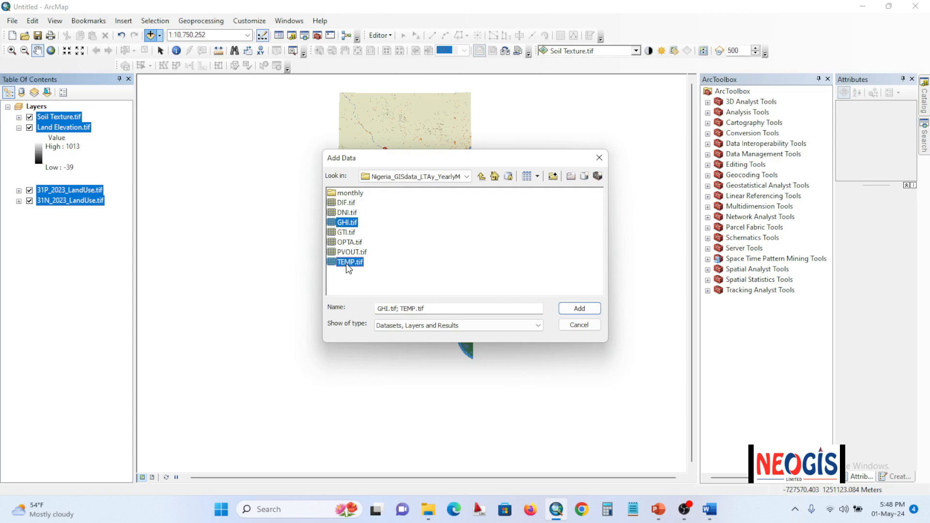
click(577, 312)
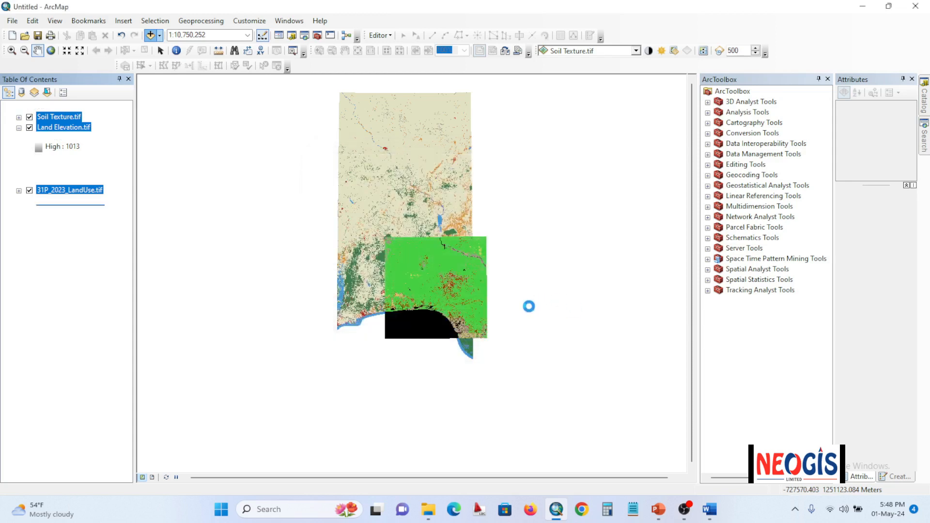
Step: Collapse the legends of the GHI.tif, TEMP.tif and Land Elevation.tif layers
click(19, 117)
click(19, 127)
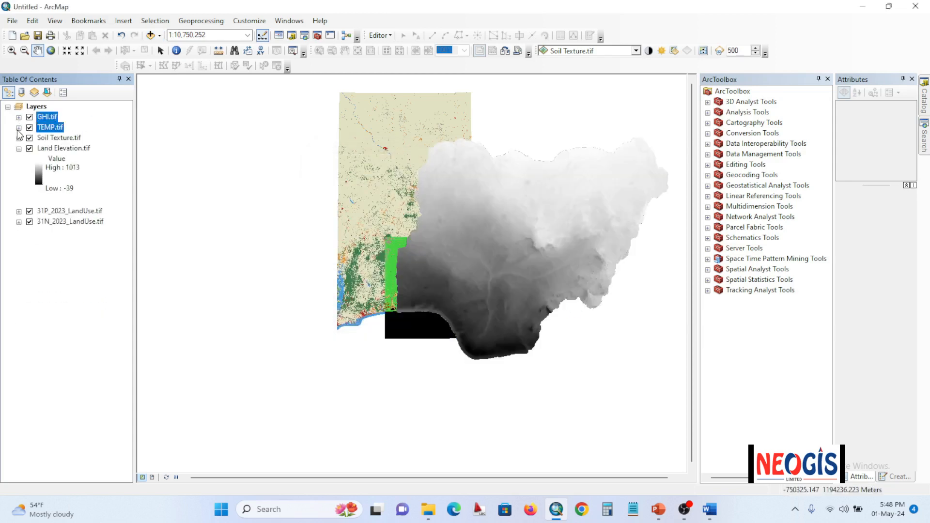
click(19, 148)
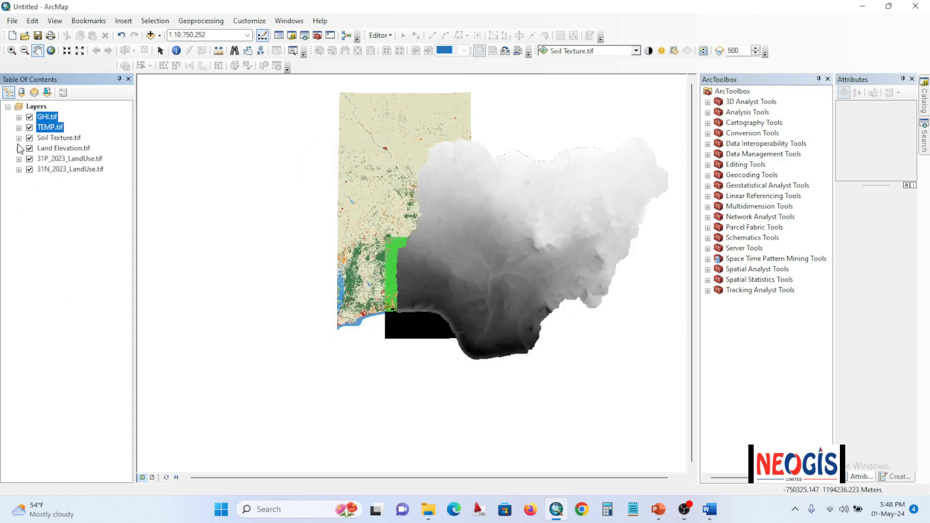
Step: Add the main.grid layer from grid.gpkg in the Solar PV Tutorial folder to the map
click(151, 36)
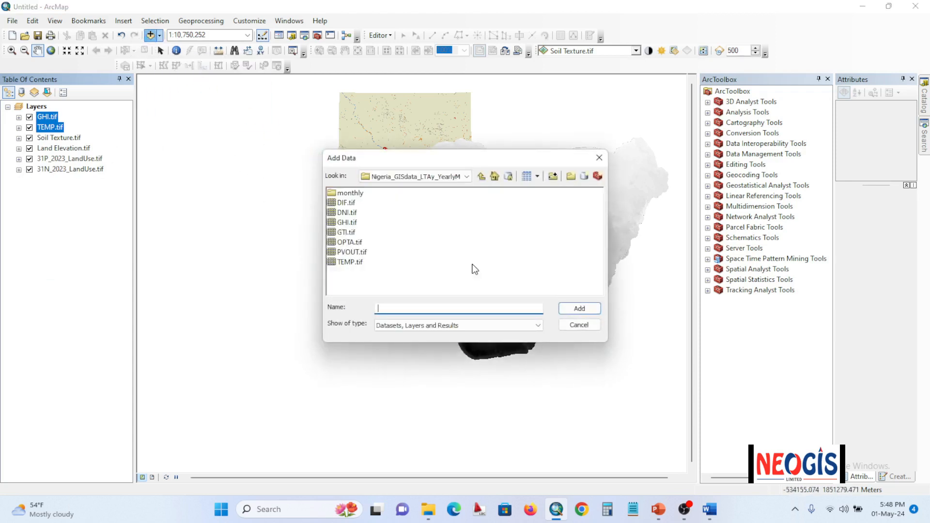
double_click(350, 223)
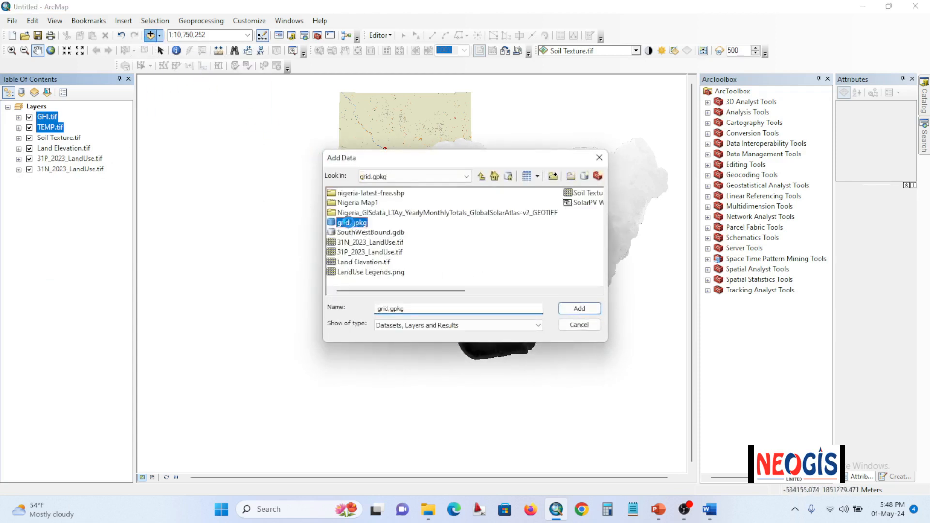
click(351, 194)
click(574, 309)
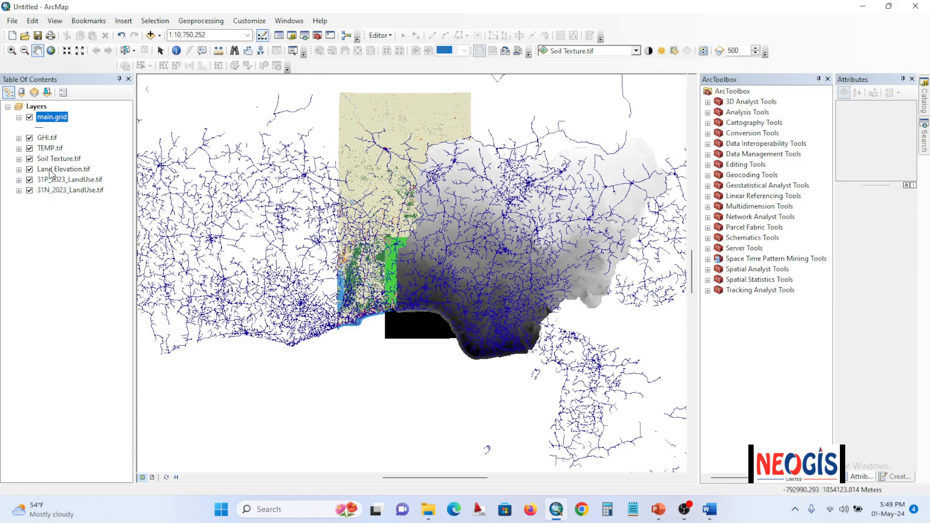
Step: Add the SouthWest__Boundary feature class from SouthWestBound.gdb to the map
click(151, 34)
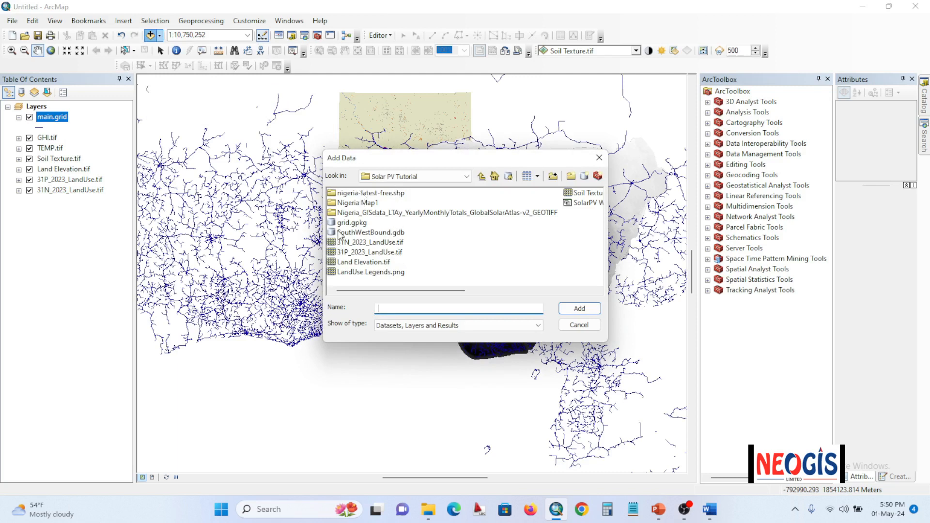
double_click(350, 233)
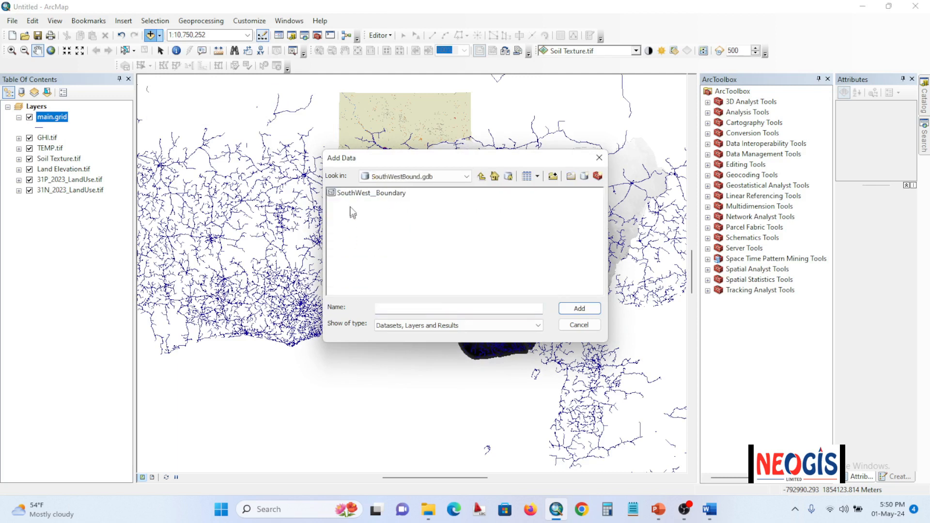
click(352, 194)
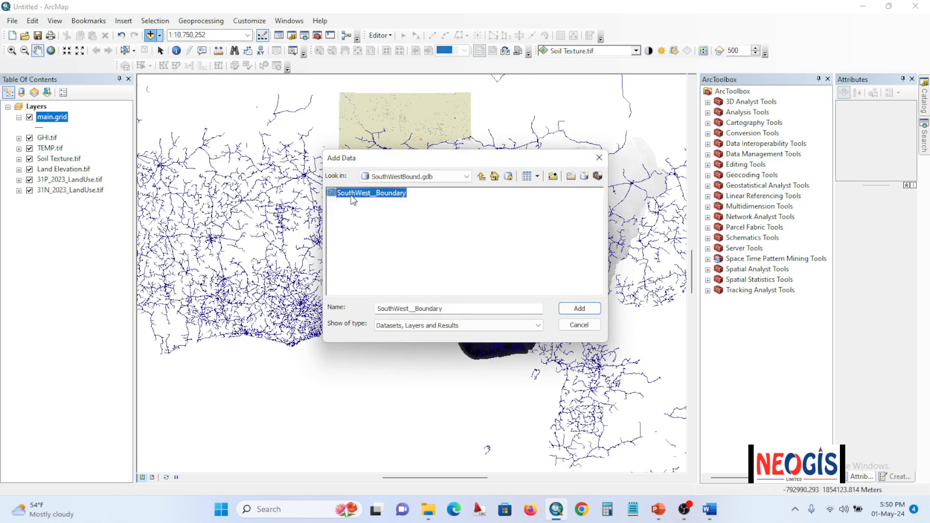
click(579, 310)
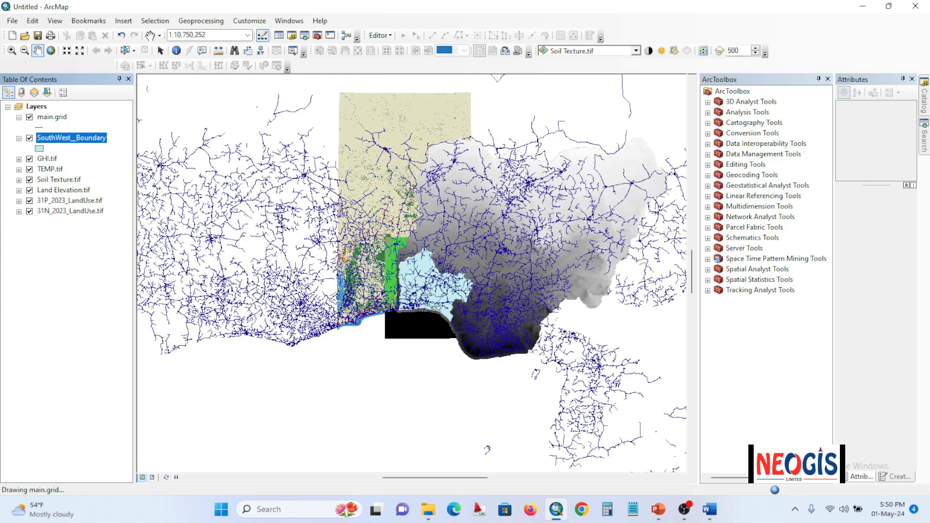
Step: Add the gis_osm railways_free_1, roads_free_1 and water_a_free_1 shapefiles from the nigeria-latest-free.shp folder to the map
click(151, 35)
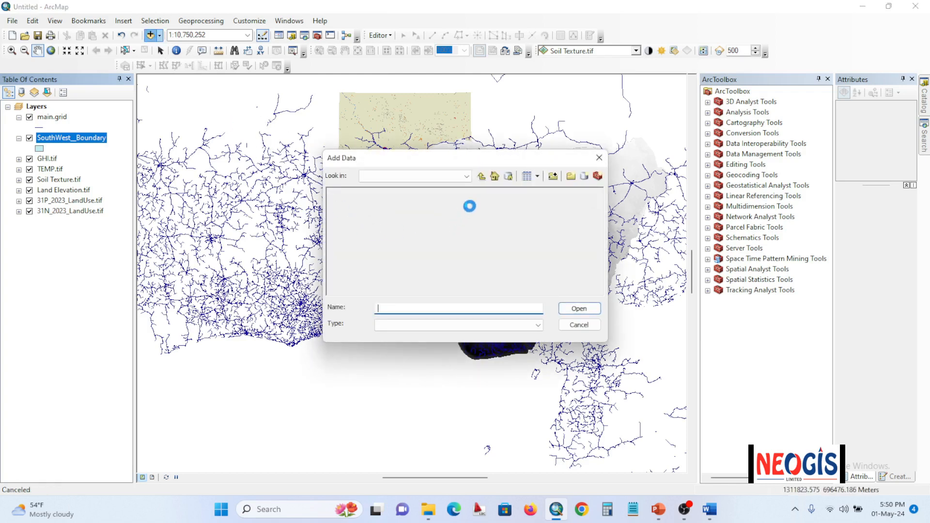
click(487, 181)
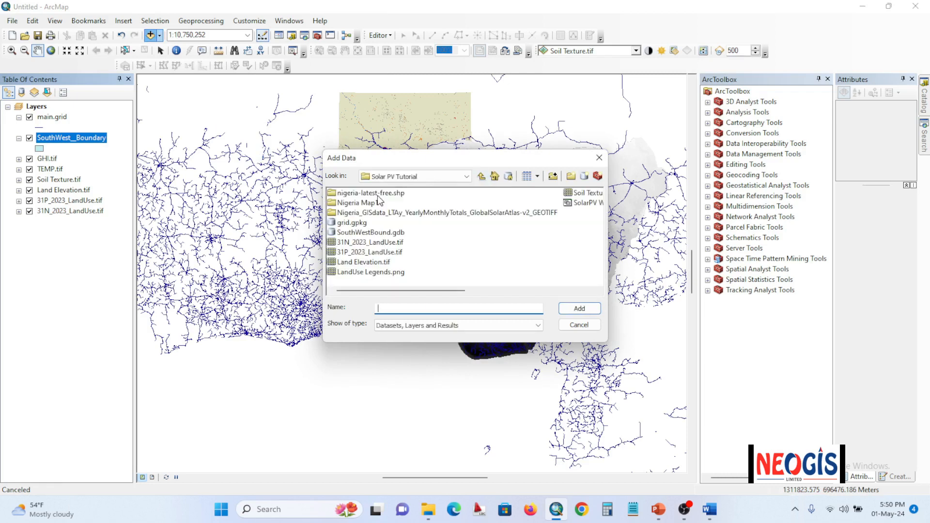
double_click(378, 199)
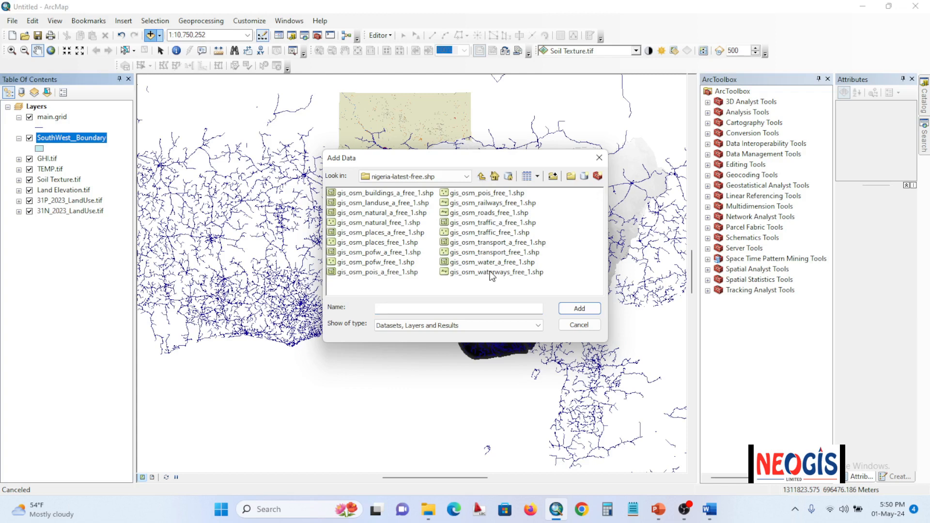
click(494, 204)
shift+click(489, 214)
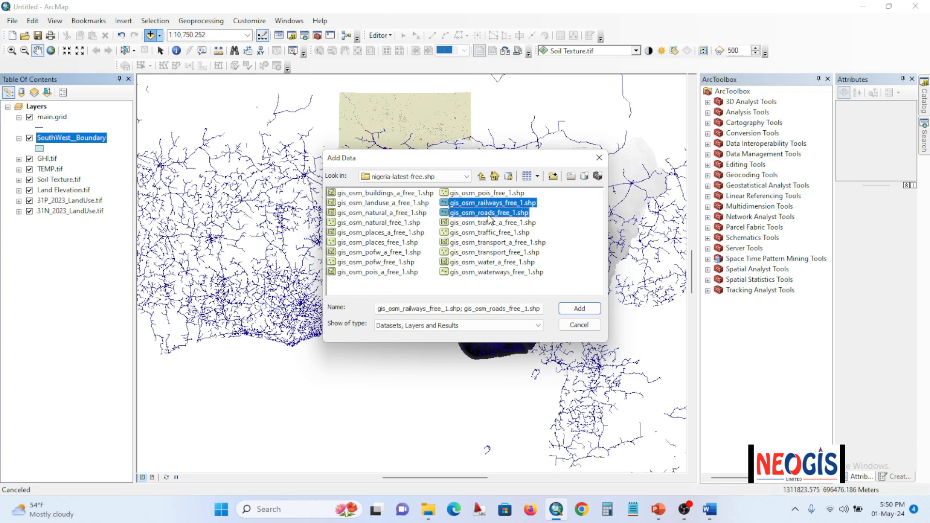
ctrl+click(482, 264)
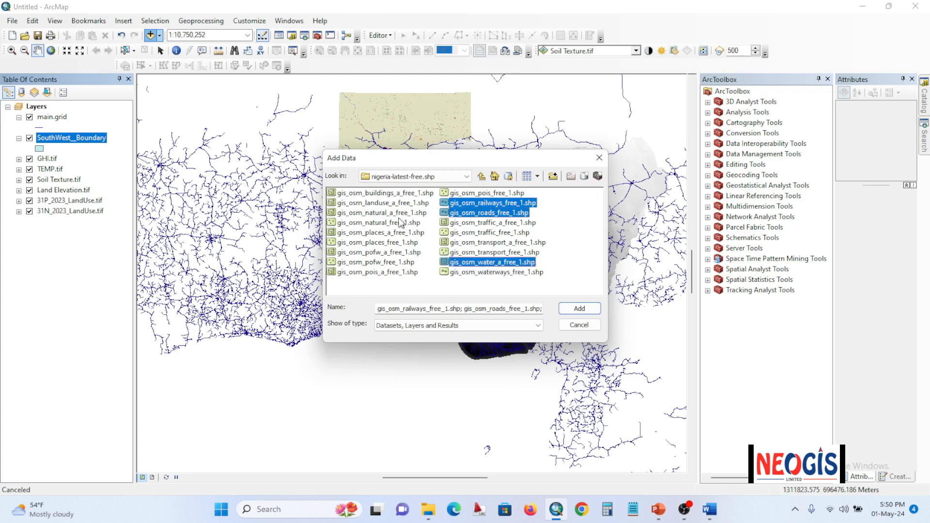
click(579, 310)
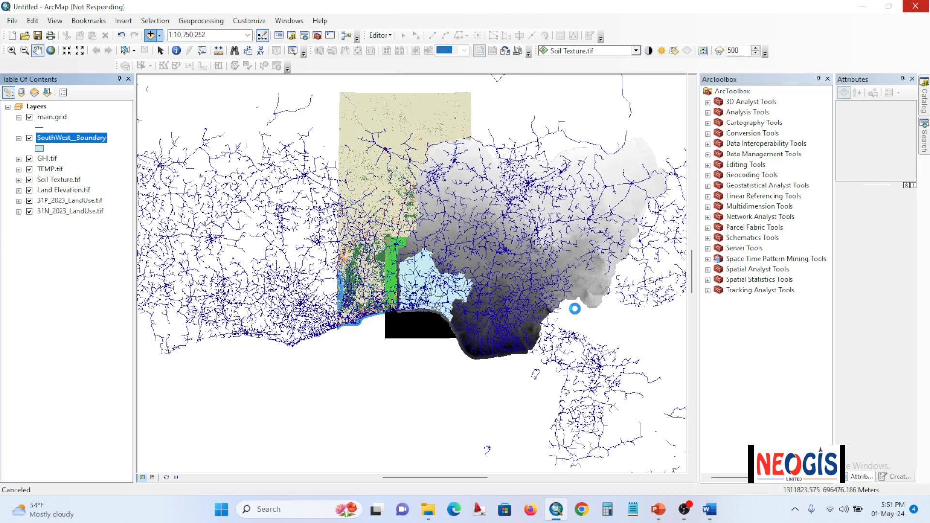
Step: Move SouthWest__Boundary above all other layers and turn off every layer except that boundary
drag(74, 204, 37, 111)
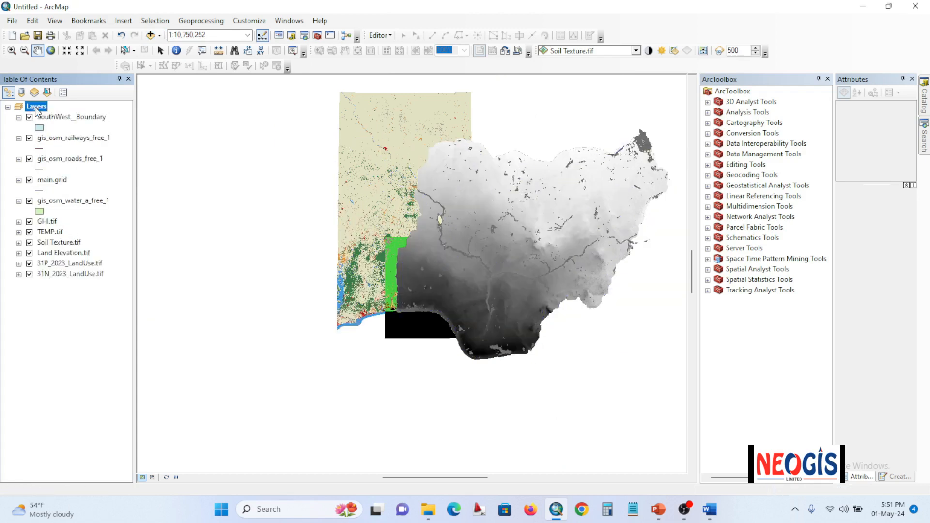
right_click(37, 111)
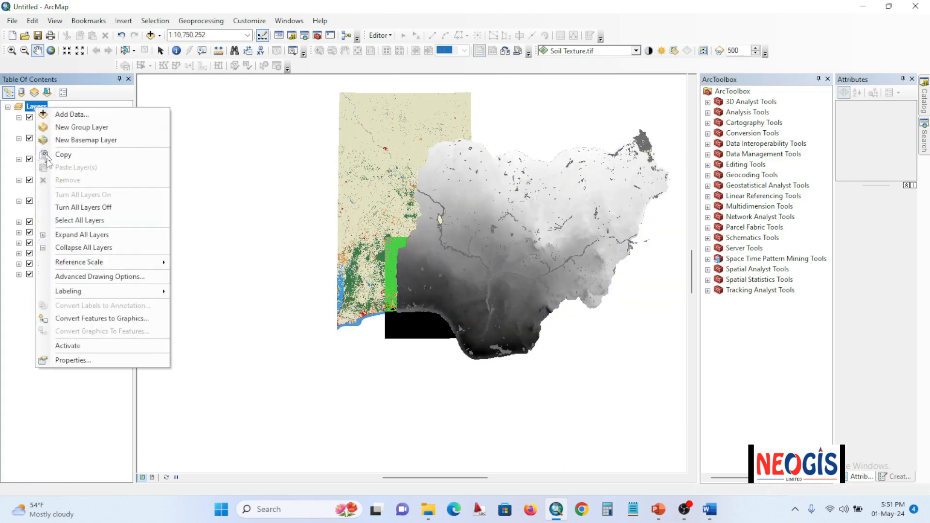
click(66, 207)
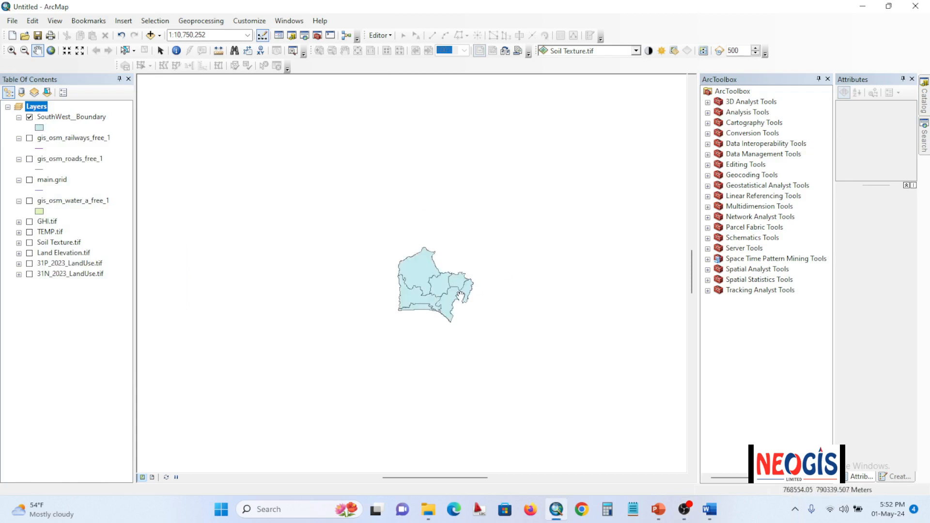
Step: Symbolise the SouthWest__Boundary layer with the Hollow style and a red outline
scroll(461, 296, up, 5)
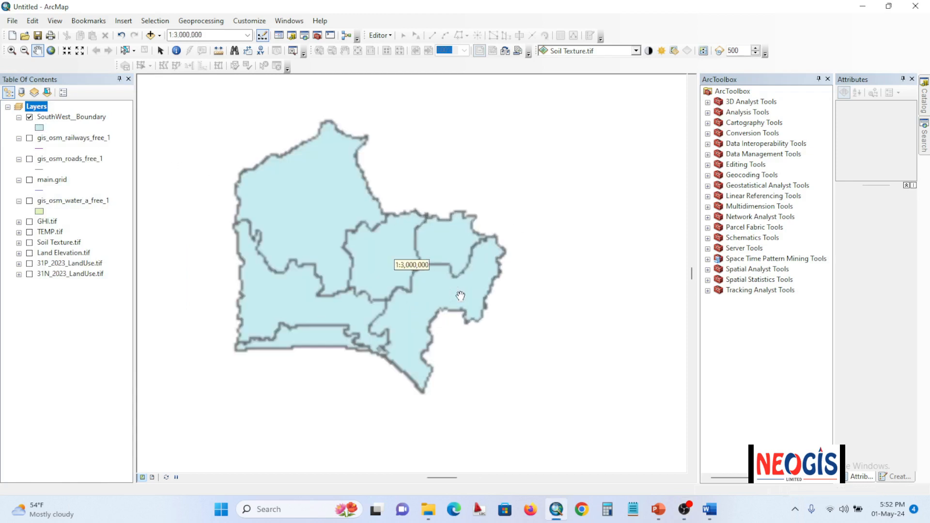
click(39, 128)
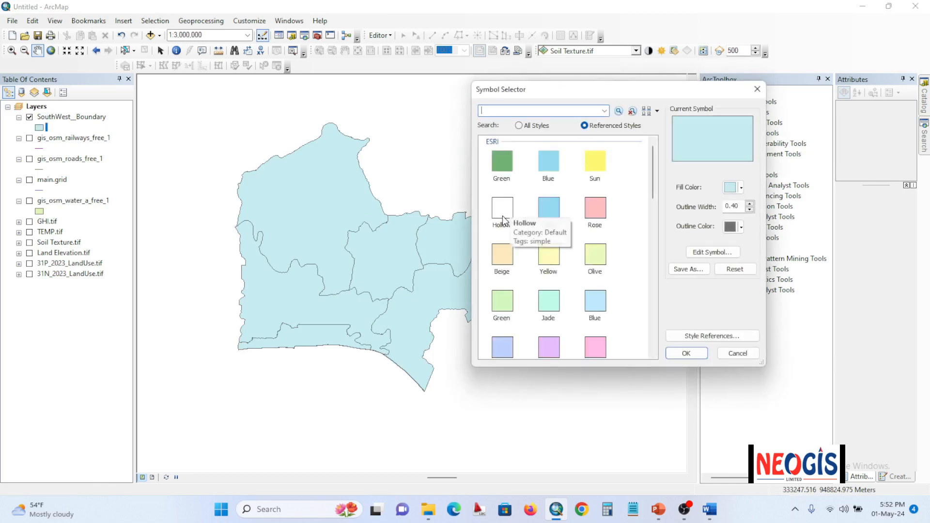
click(502, 211)
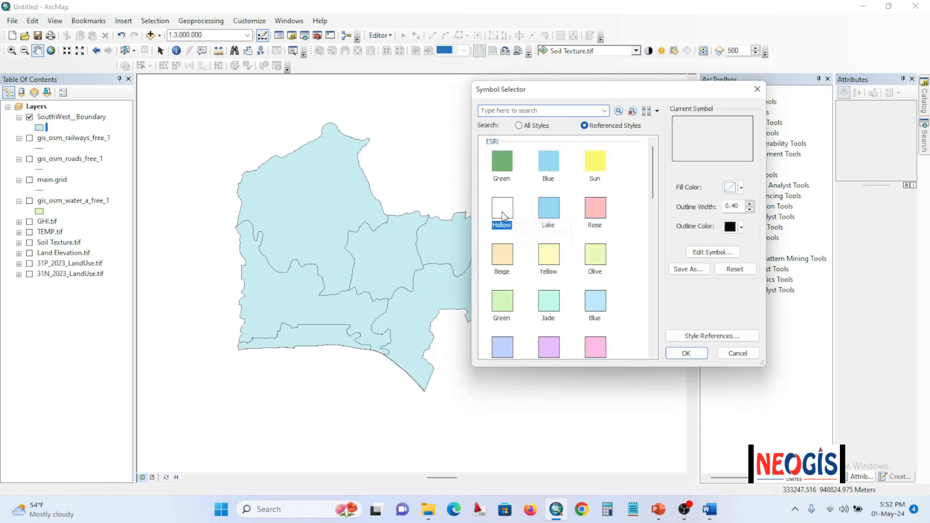
click(743, 226)
click(739, 279)
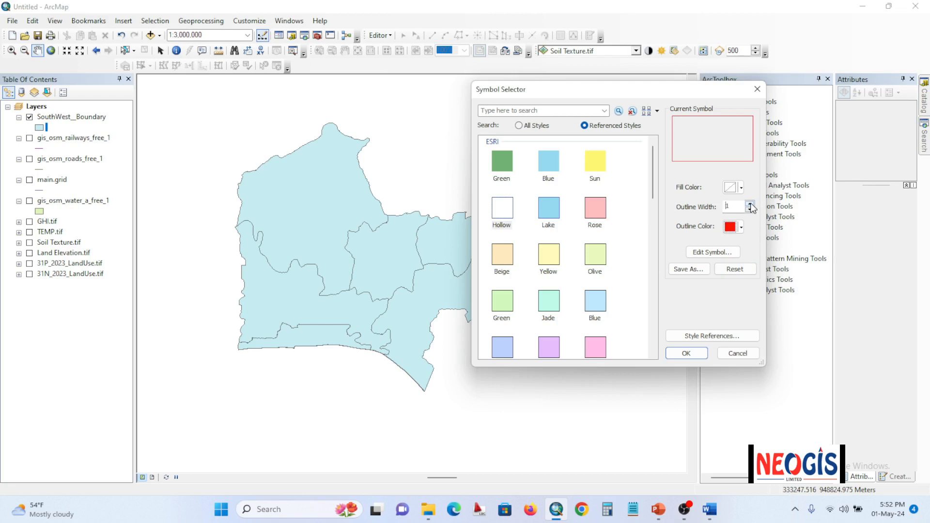
click(686, 353)
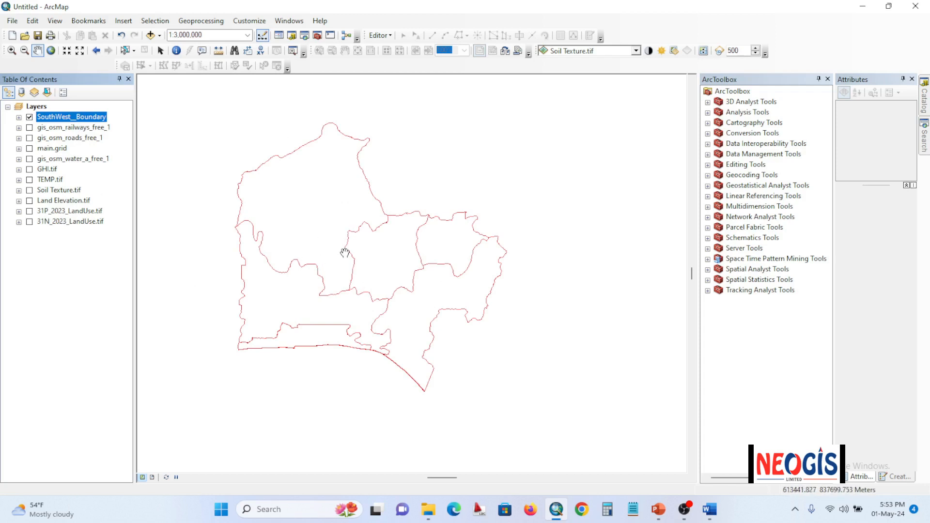
Step: In the geoprocessing environment's current workspace setting, create a file geodatabase named SolarPV_DBase in the Solar PV Tutorial folder
click(198, 20)
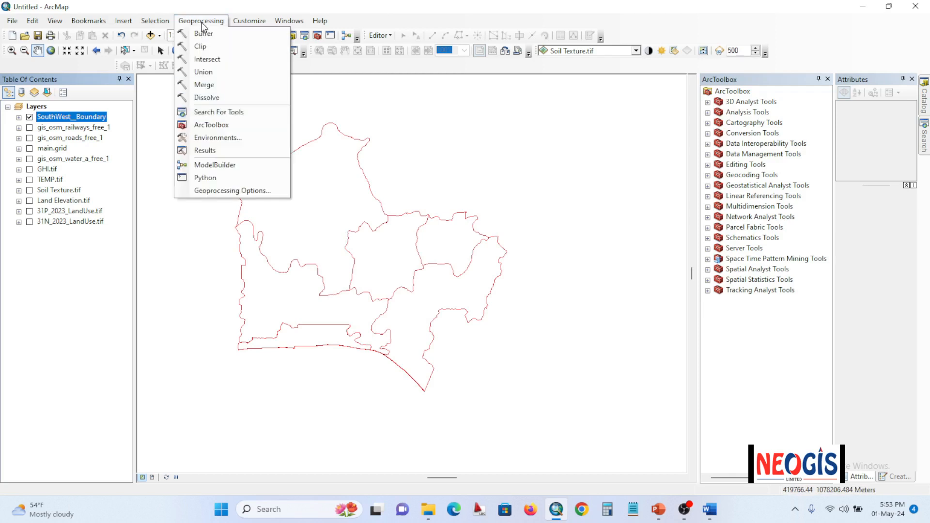
click(217, 139)
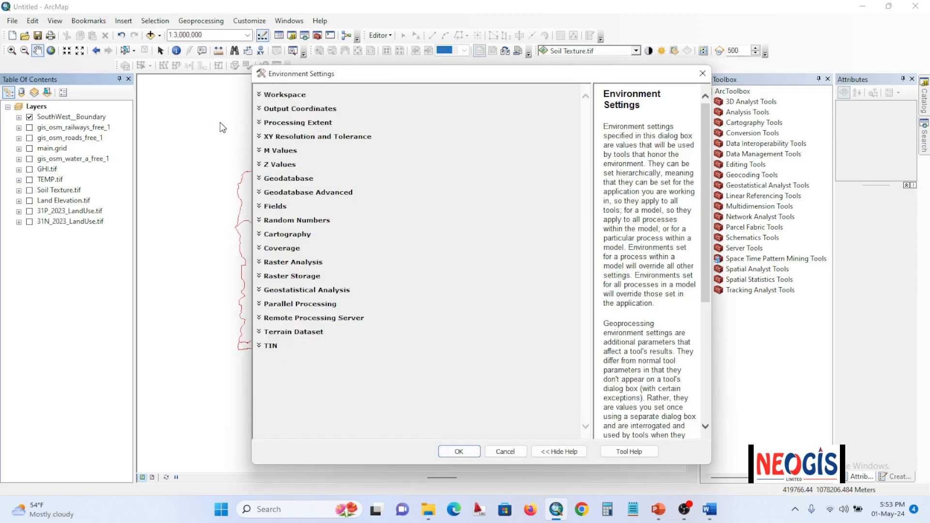
click(276, 102)
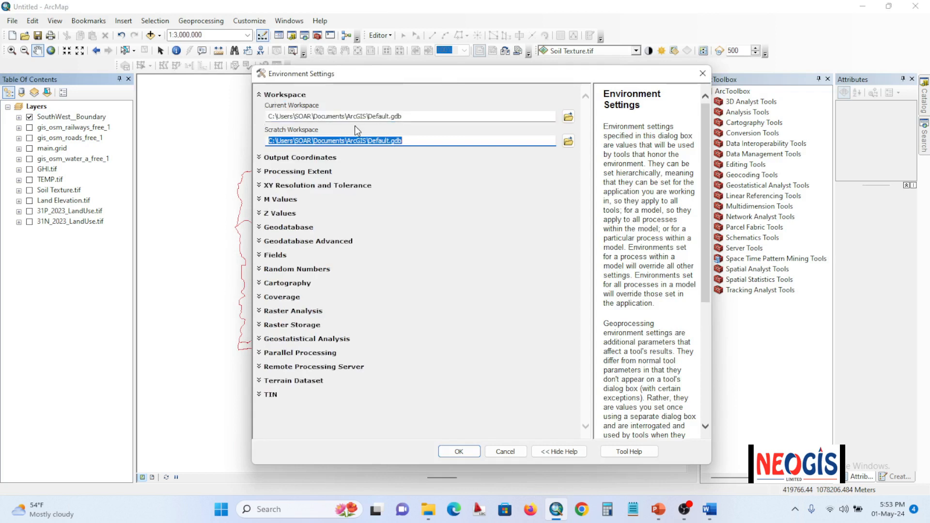
click(568, 117)
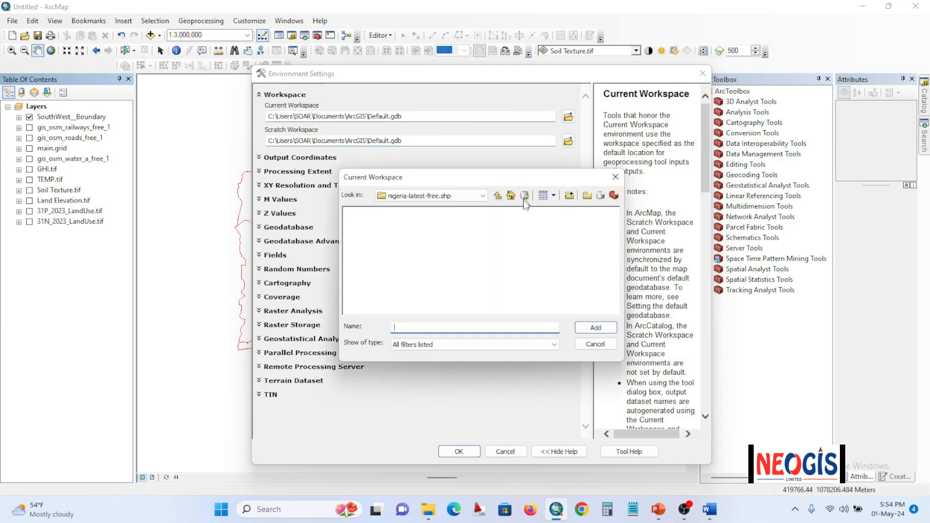
click(498, 196)
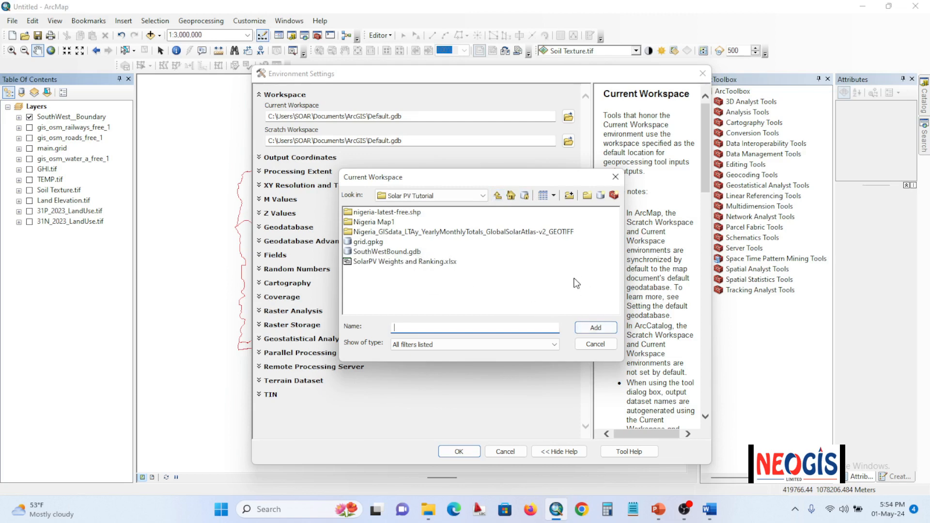
click(601, 196)
click(379, 253)
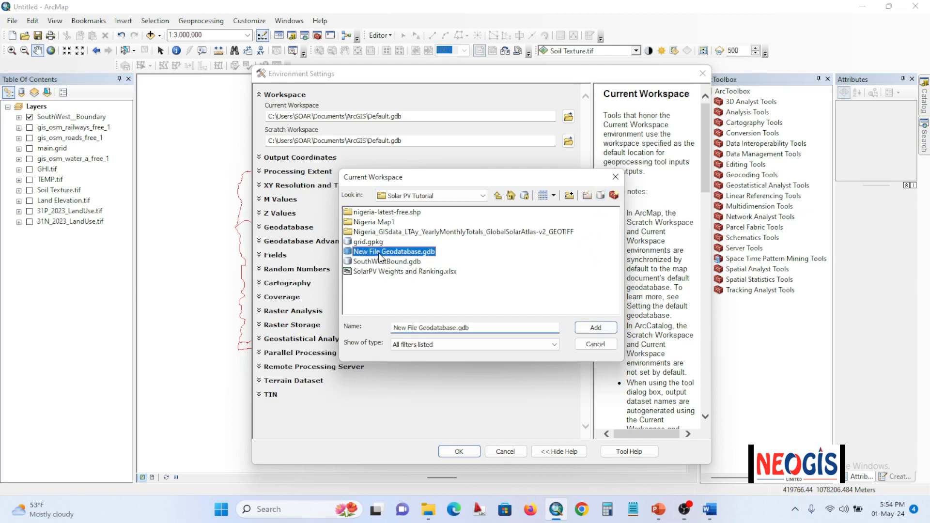
text(S)
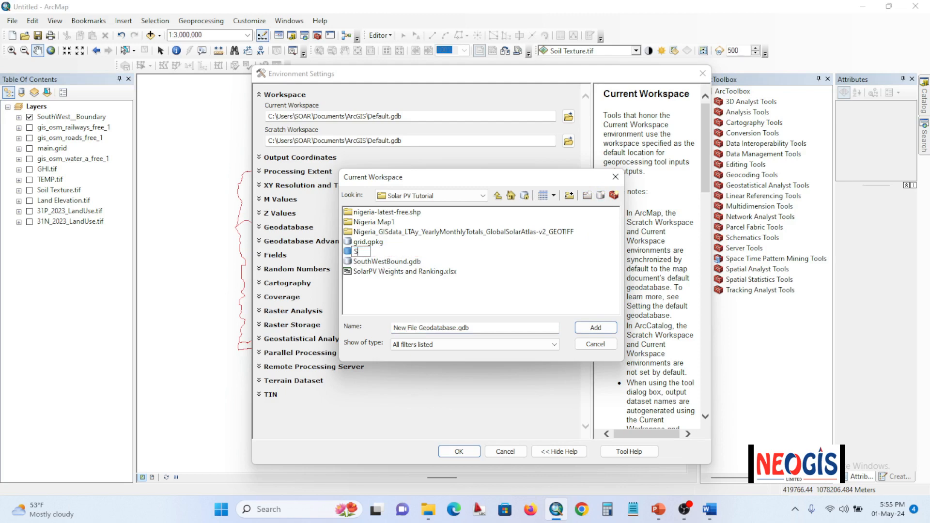
text(olarPV_DBase)
key(Return)
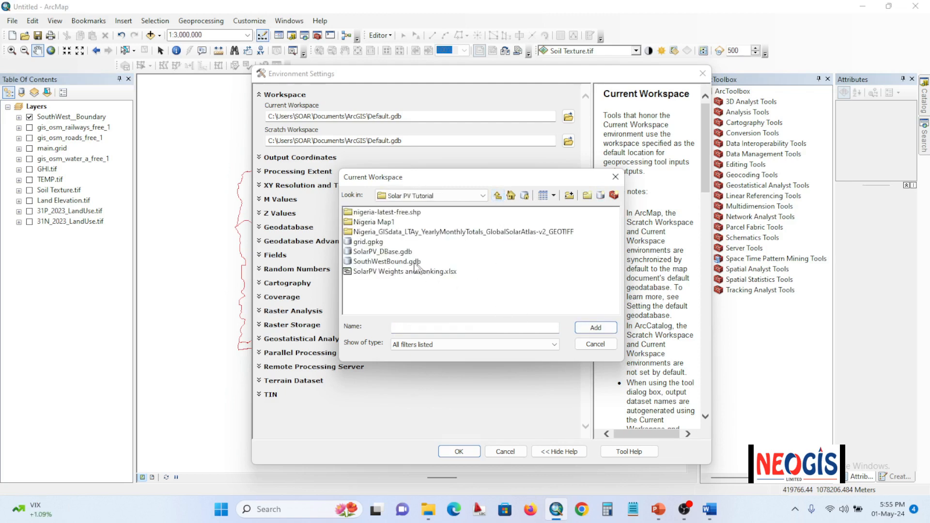
Step: Set both the current workspace and the scratch workspace to SolarPV_DBase.gdb
click(389, 253)
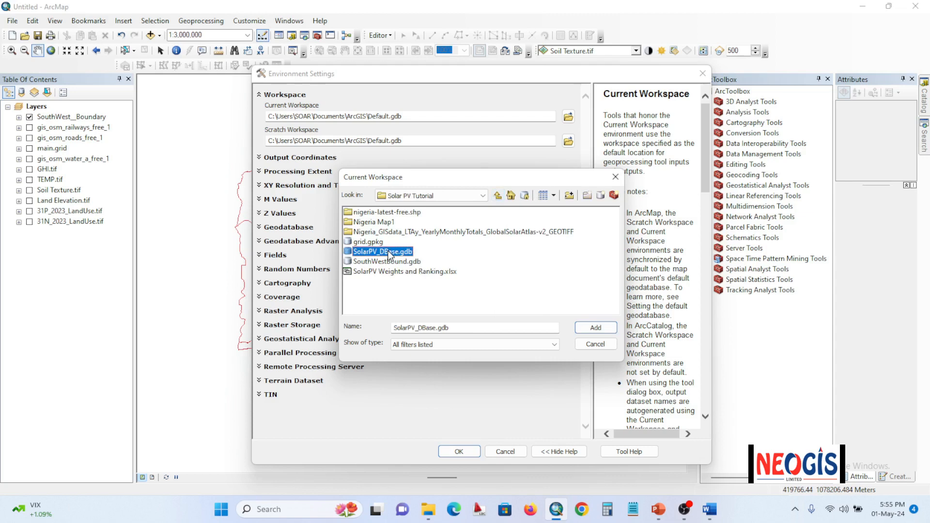
click(592, 328)
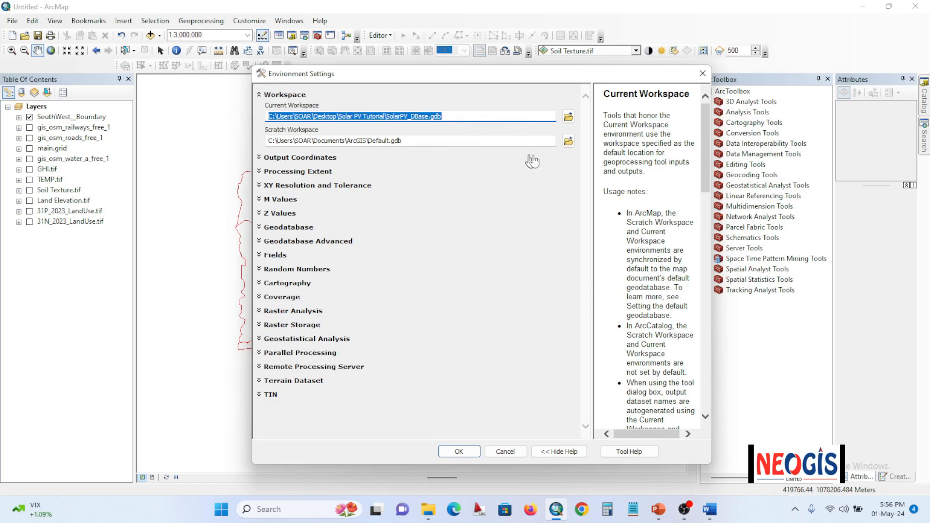
click(571, 136)
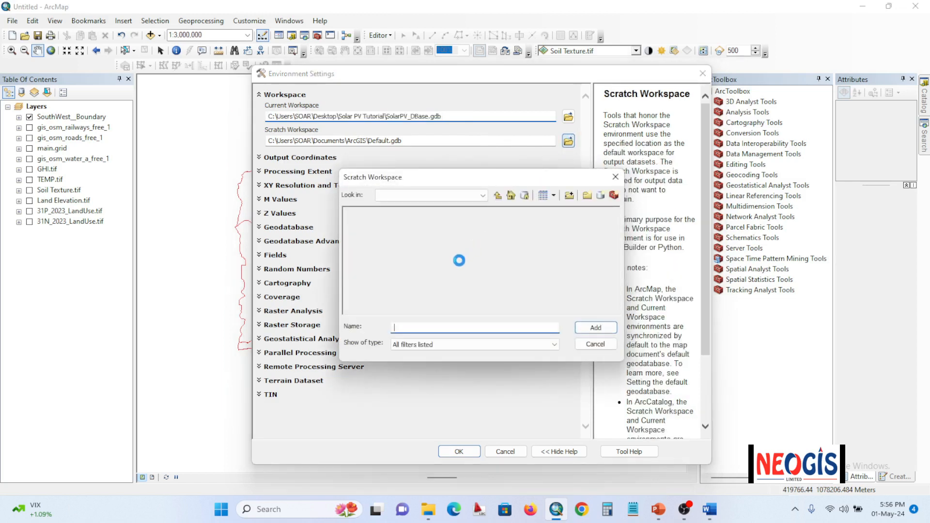
click(382, 252)
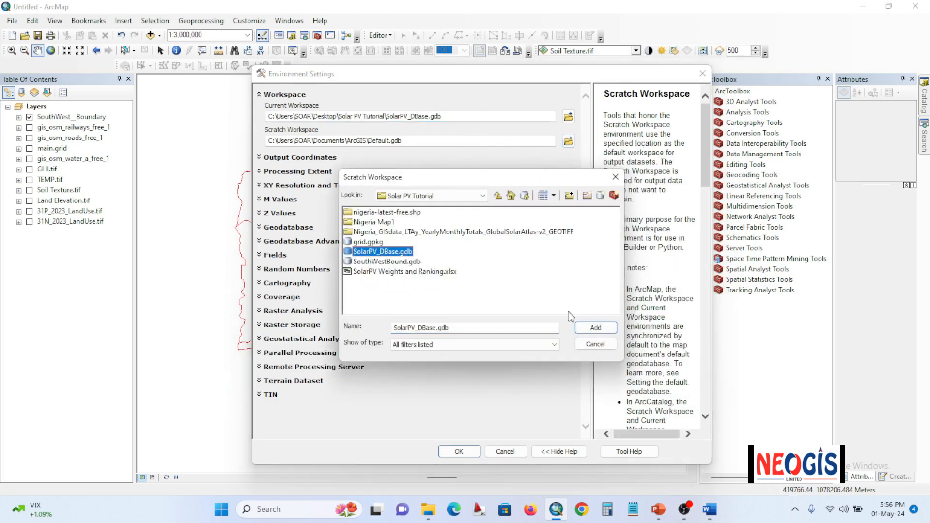
click(587, 331)
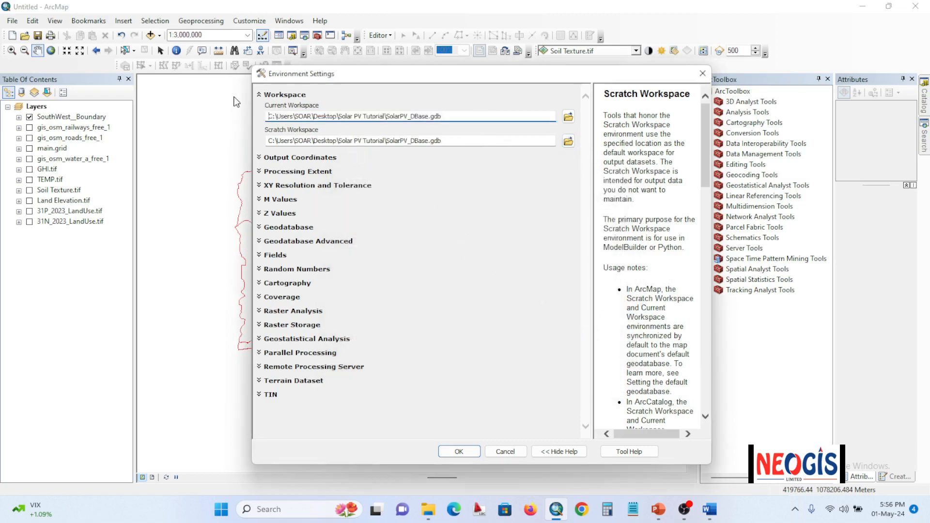
click(260, 97)
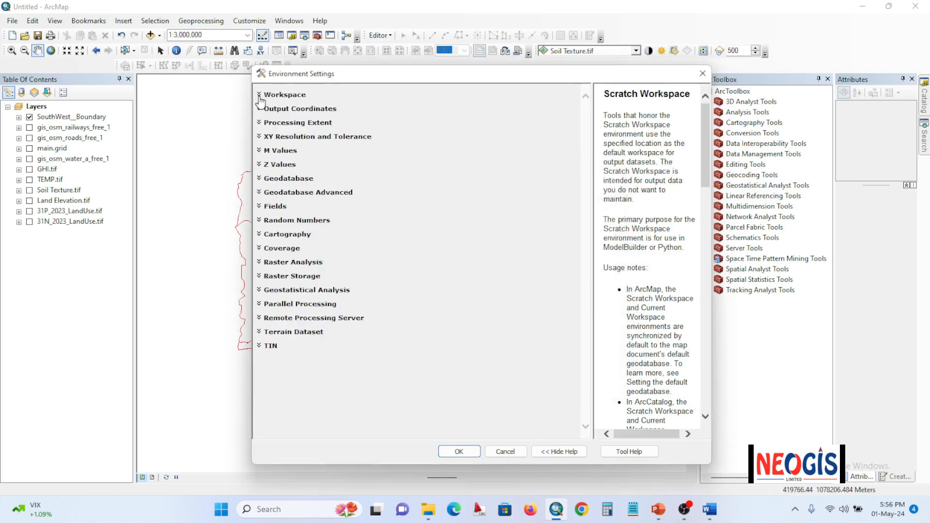
Step: Set the processing extent to match layer SouthWest__Boundary and use TEMP.tif as the snap raster
click(261, 125)
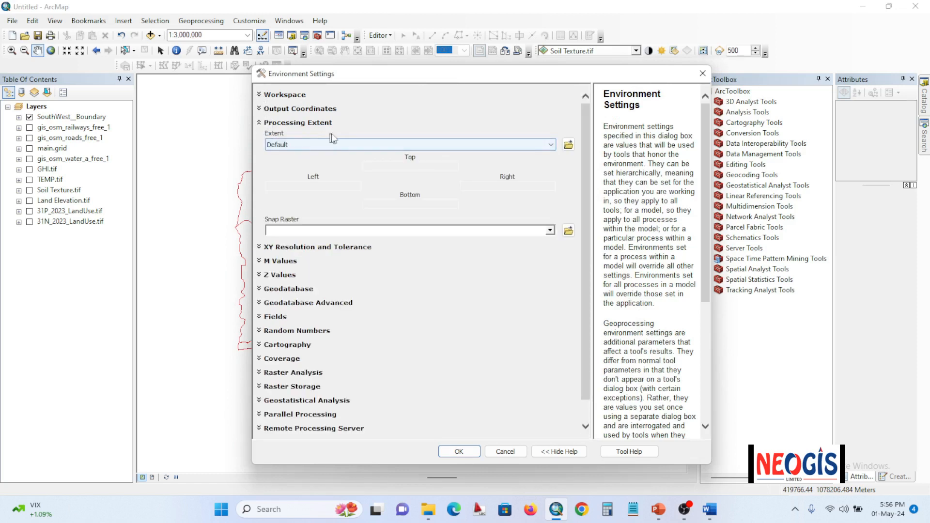
click(338, 144)
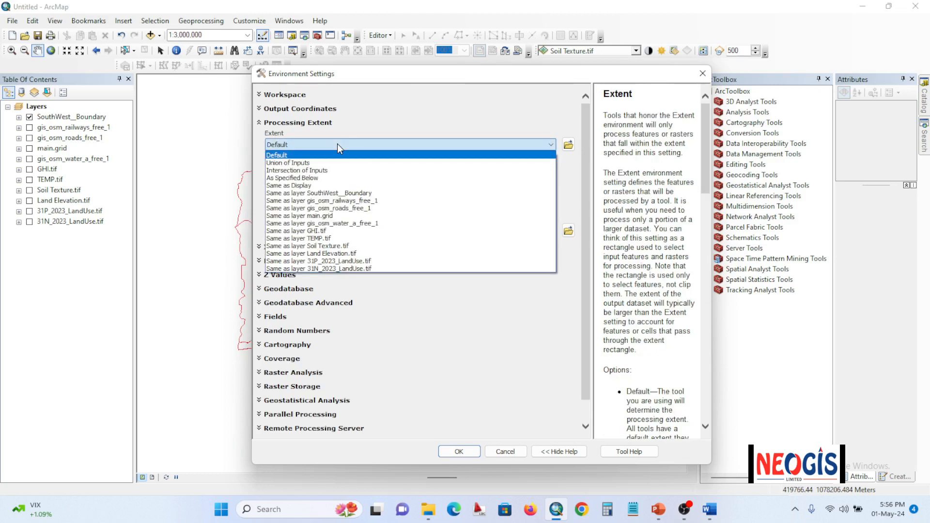
click(341, 194)
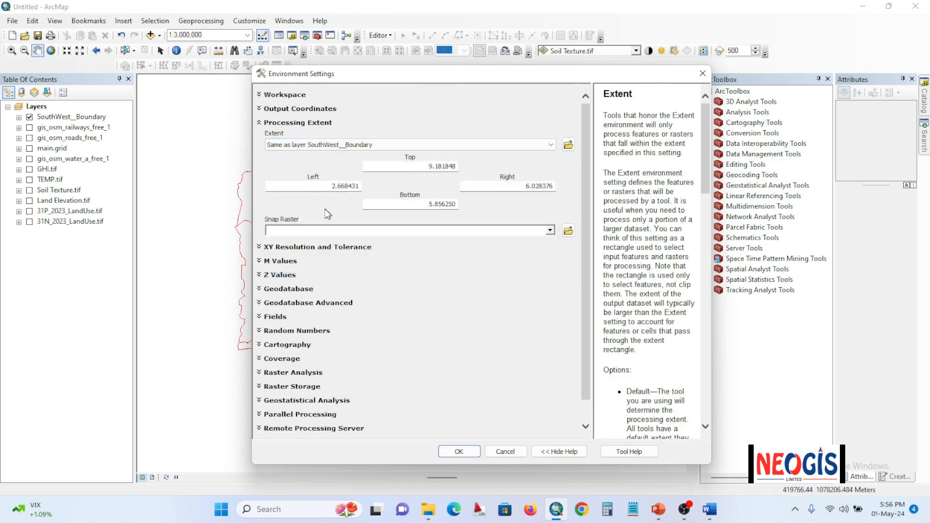
click(551, 231)
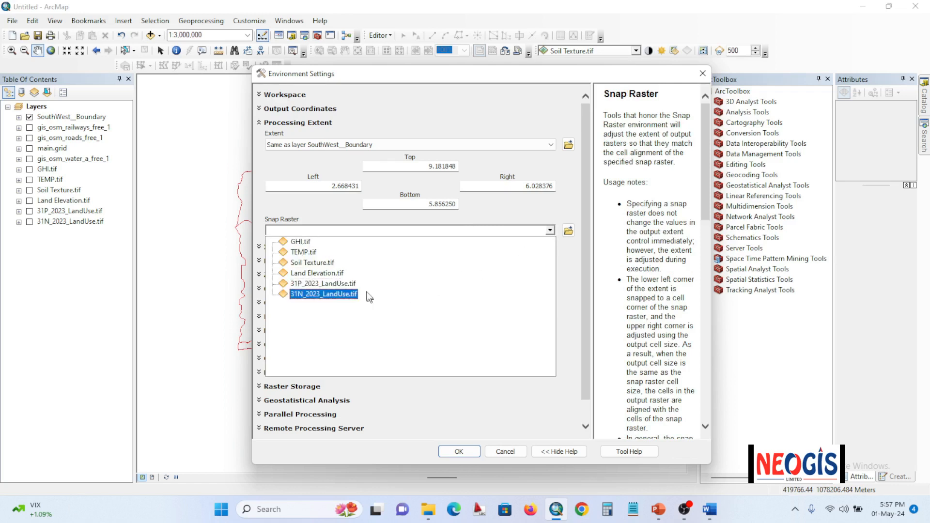
click(301, 253)
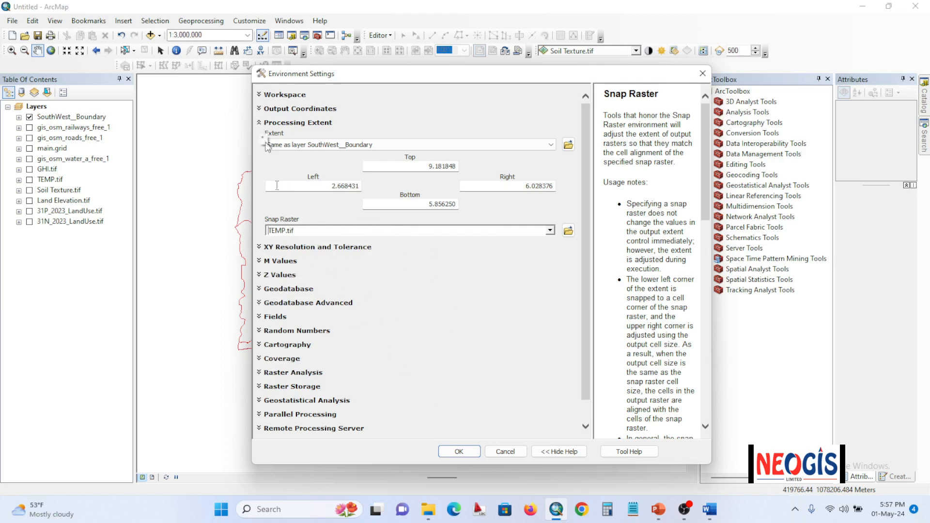
click(262, 124)
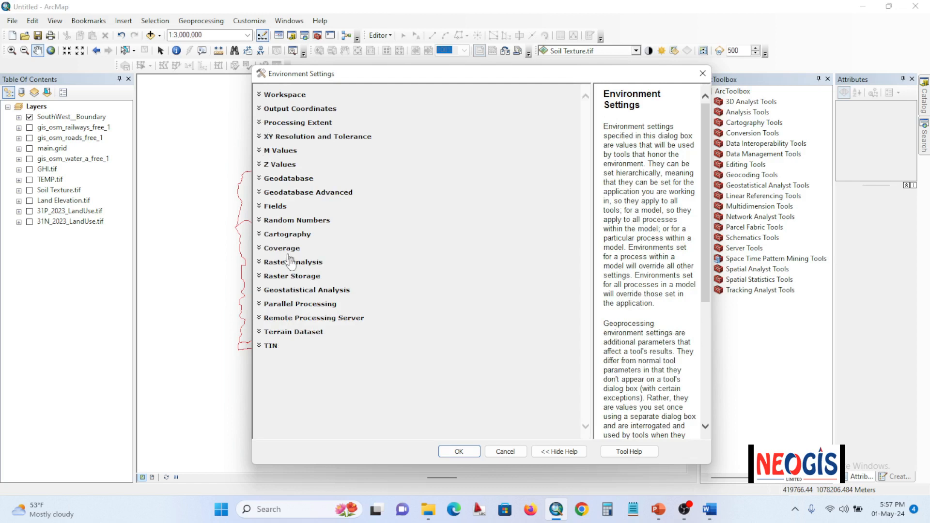
Step: Set the raster analysis cell size to match layer TEMP.tif and the mask to SouthWest__Boundary, and apply the environment settings
click(262, 264)
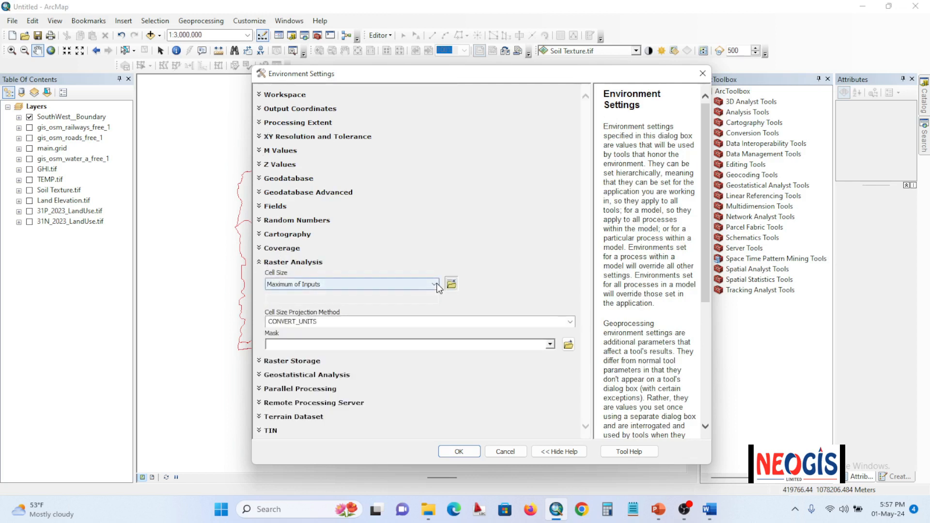
click(435, 285)
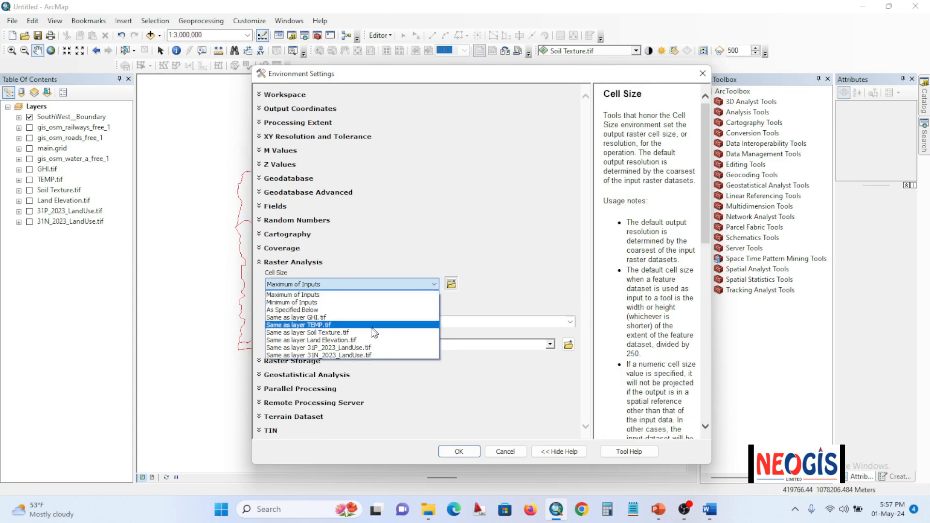
click(319, 325)
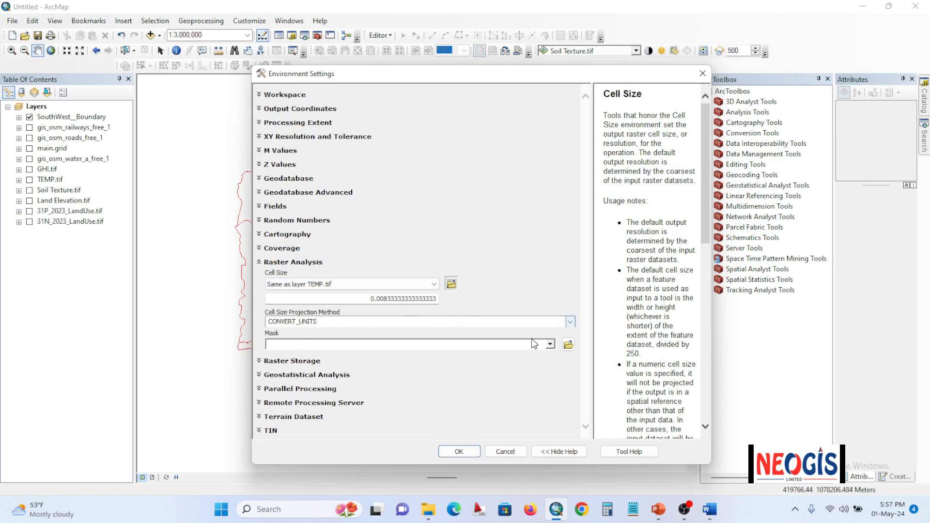
click(550, 344)
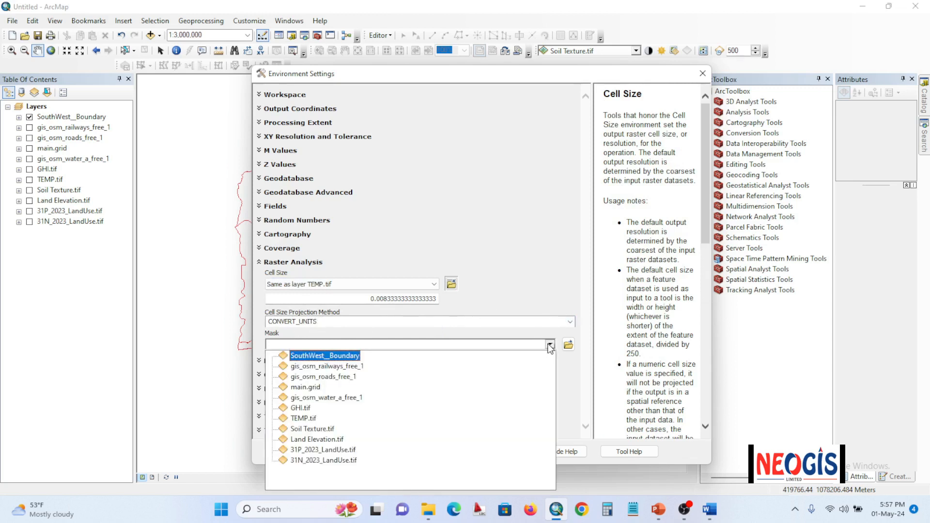
click(334, 358)
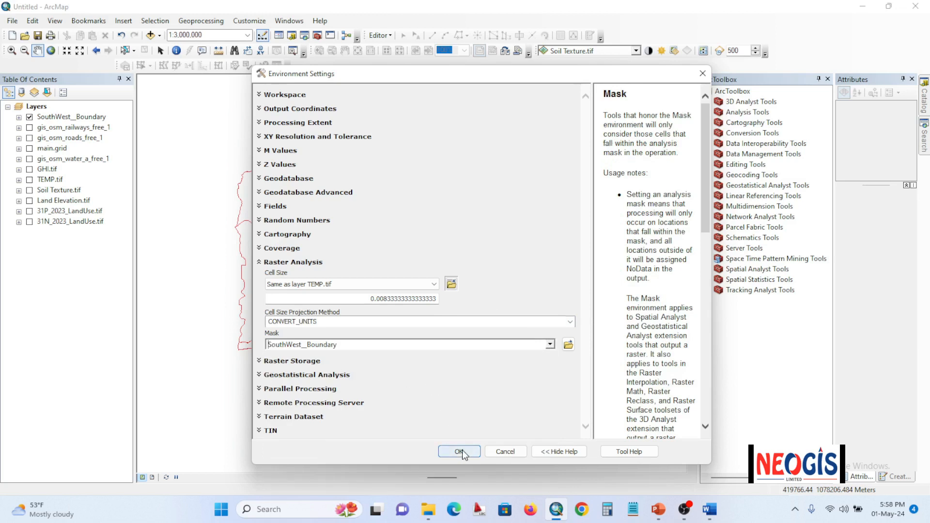
click(260, 262)
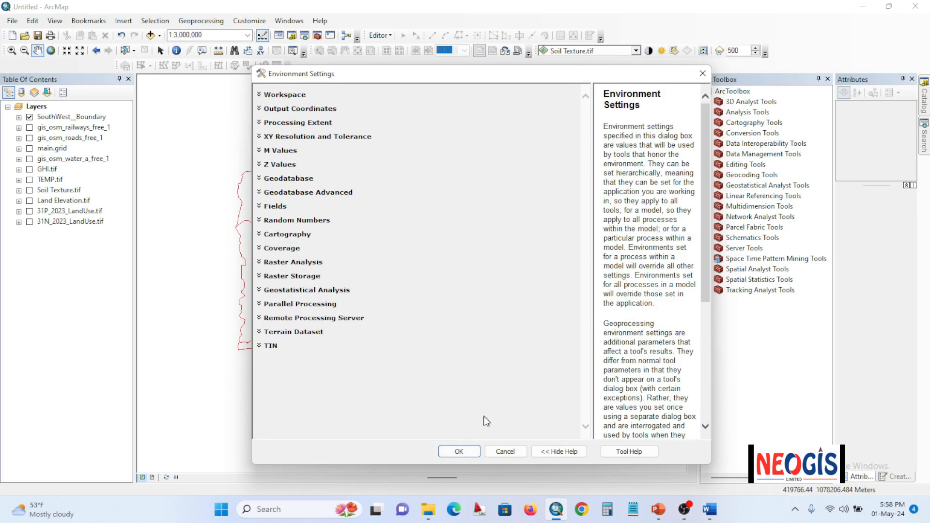
click(476, 451)
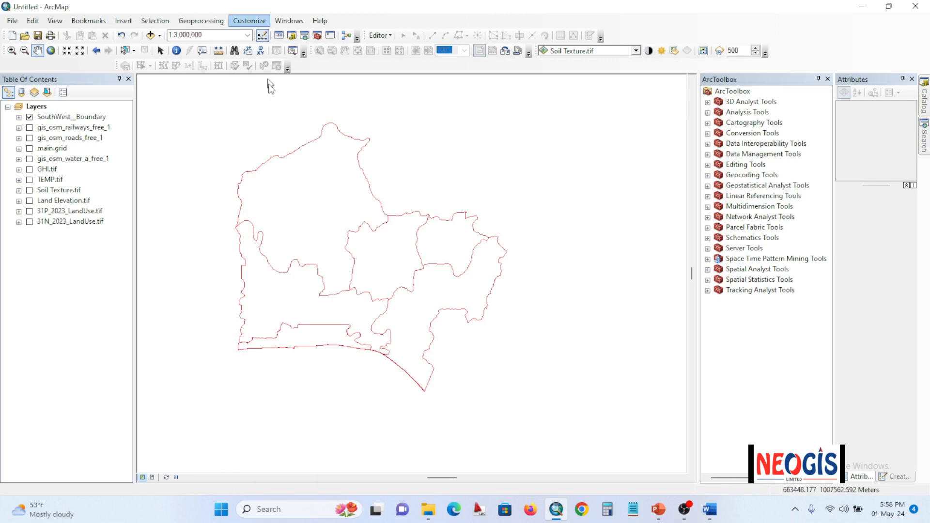
Step: Check which extensions are enabled for the analysis, such as Spatial Analyst and 3D Analyst
click(246, 22)
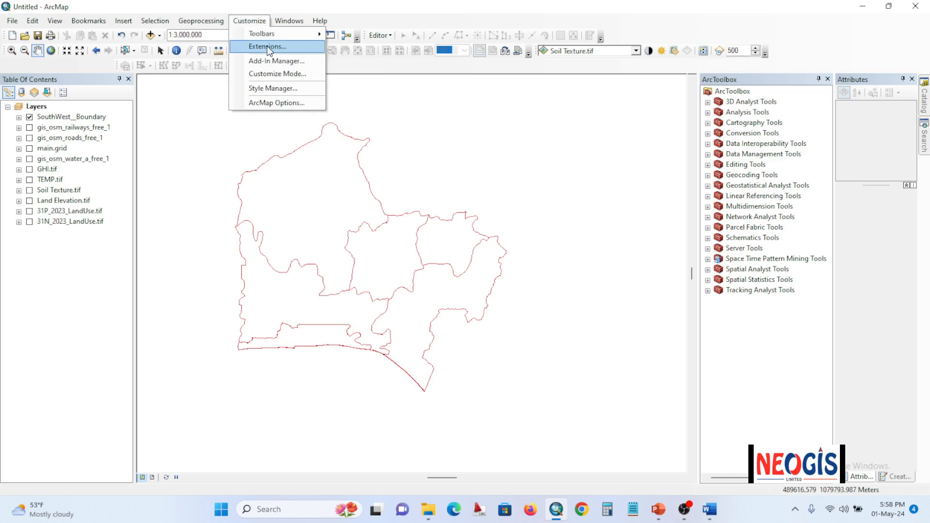
click(266, 46)
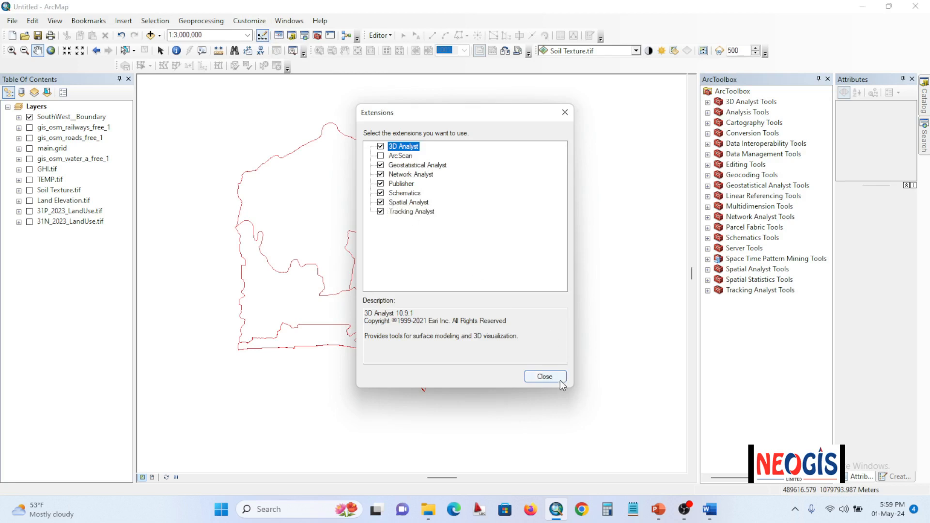
click(544, 377)
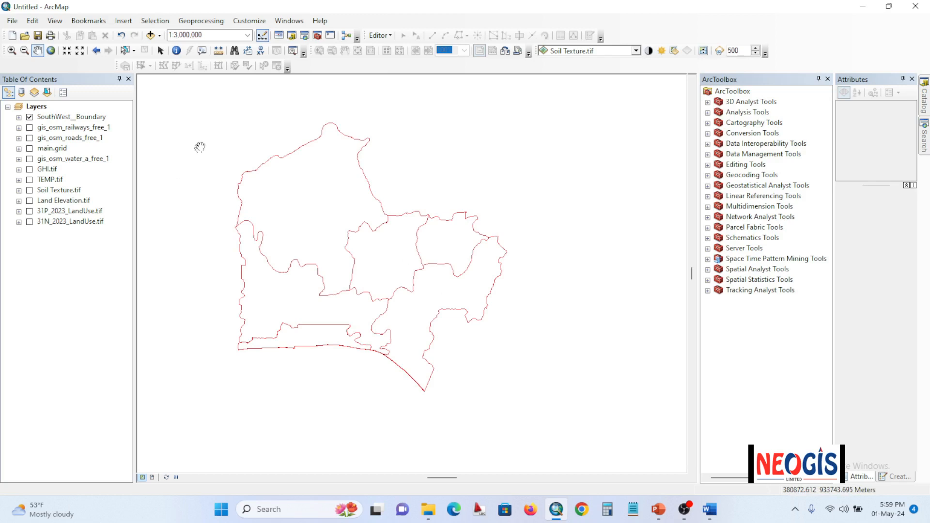
Step: Choose WGS 1984 UTM Zone 31N from the projected Northern Hemisphere systems as the data frame's coordinate system
right_click(488, 145)
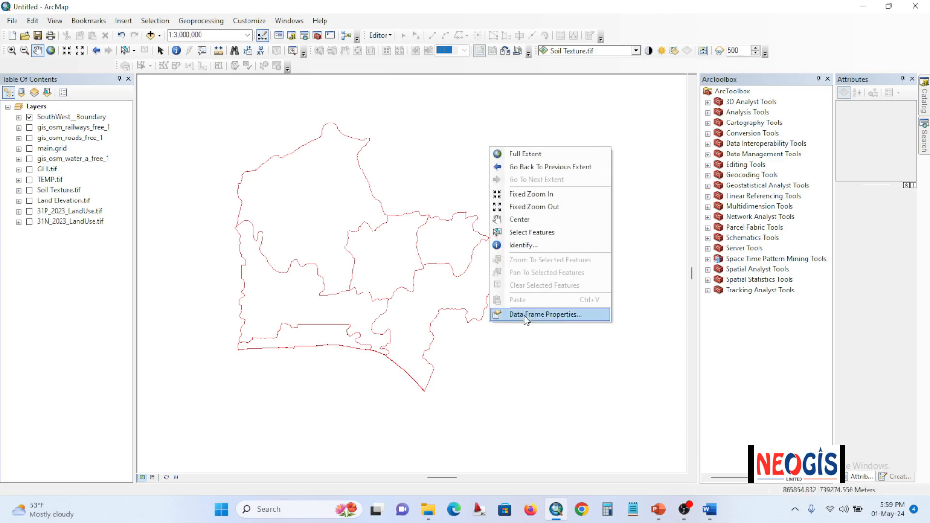
click(524, 315)
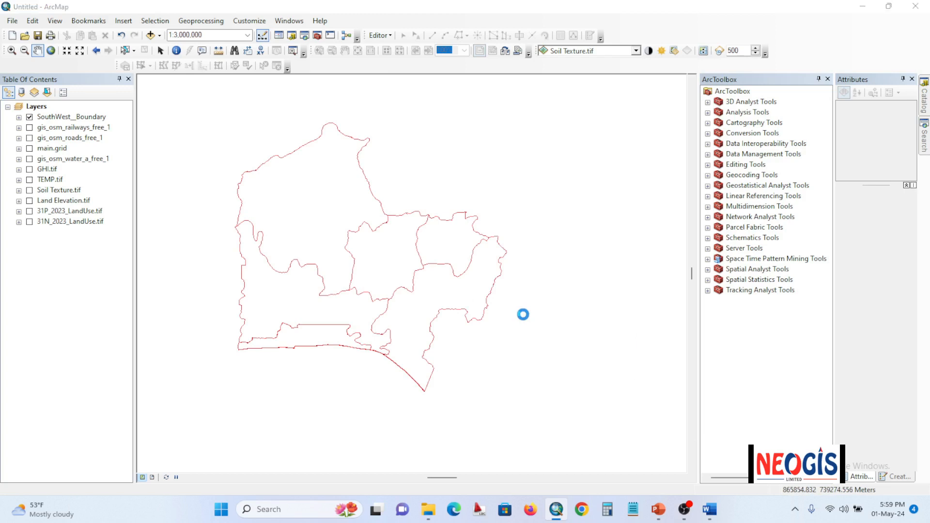
click(350, 165)
click(376, 167)
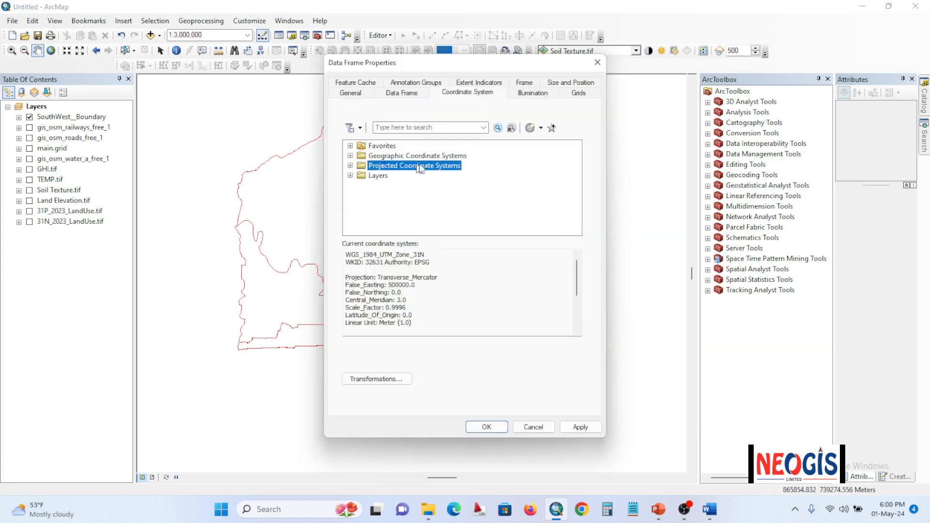
click(351, 165)
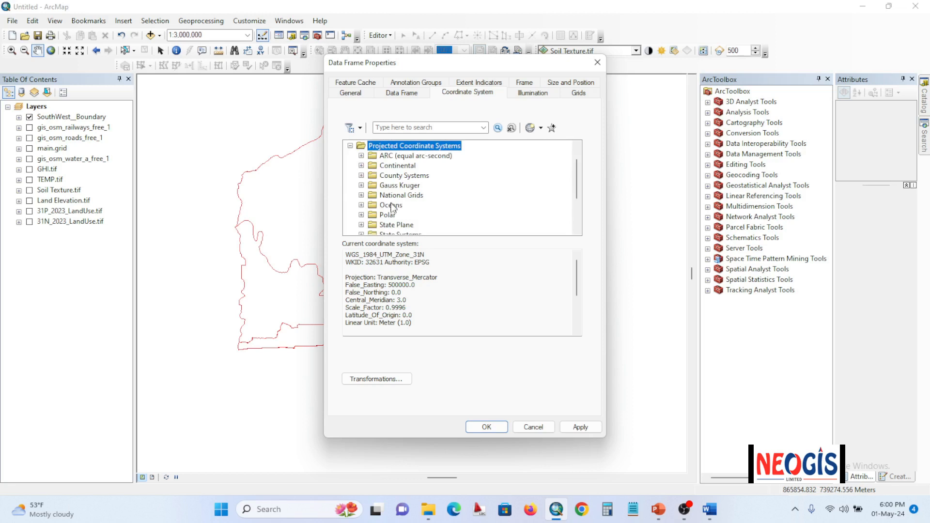
scroll(394, 208, down, 3)
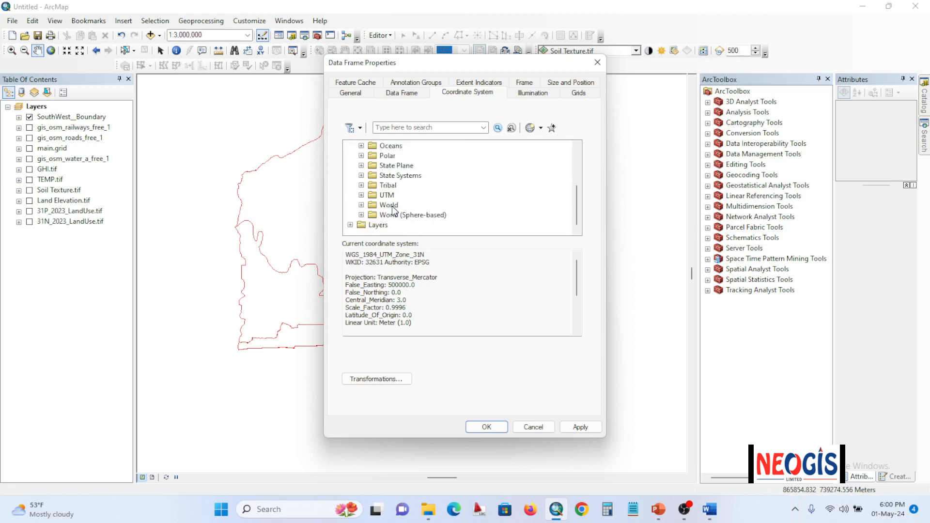
click(362, 195)
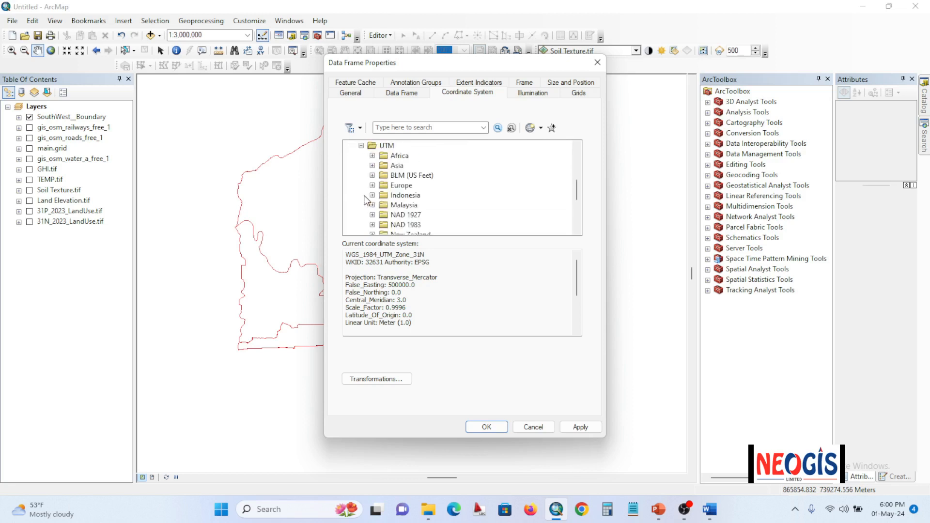
scroll(405, 189, down, 3)
double_click(404, 195)
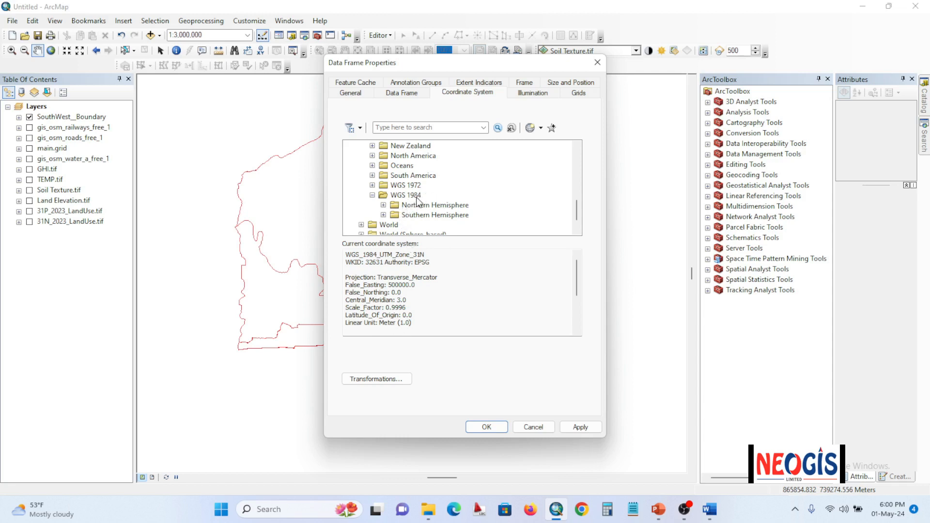
click(384, 206)
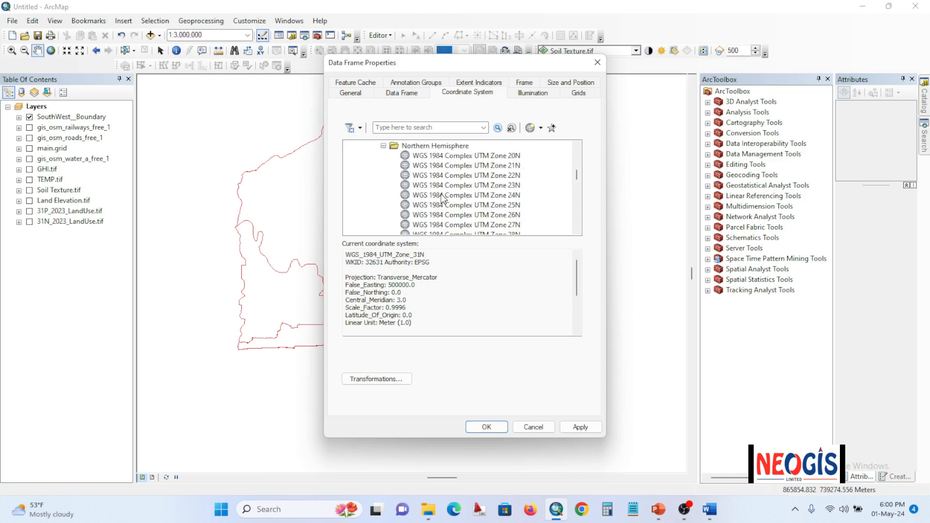
scroll(442, 196, down, 15)
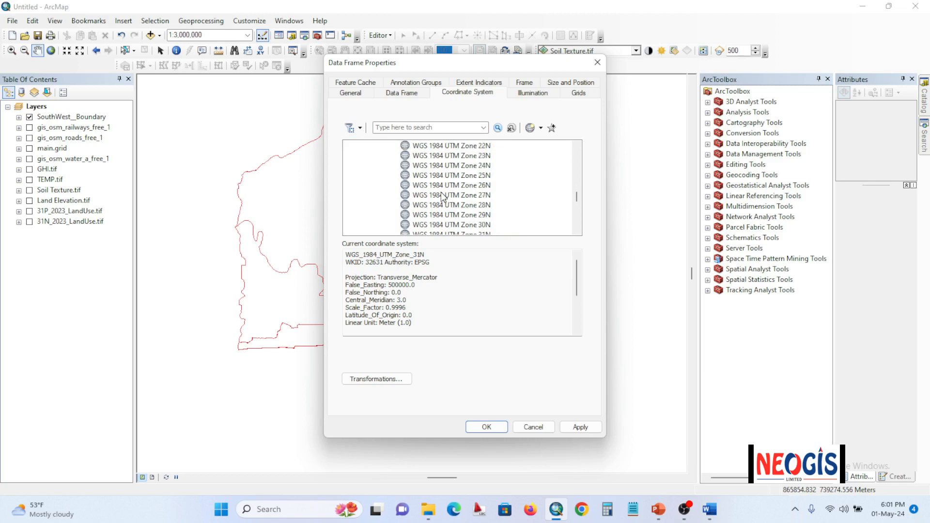
scroll(442, 196, down, 1)
click(479, 176)
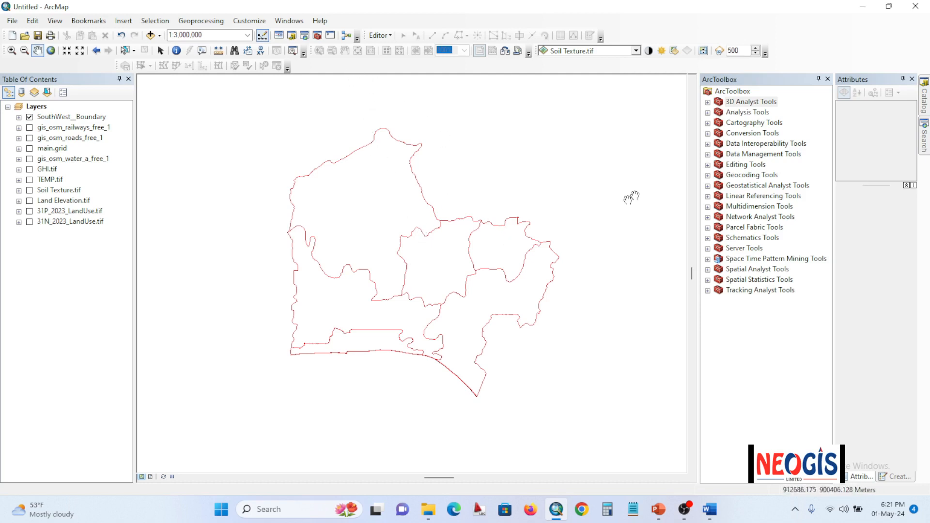
Step: Create a new toolbox named SolarPV_Tools in the connected Solar PV Tutorial folder
click(925, 108)
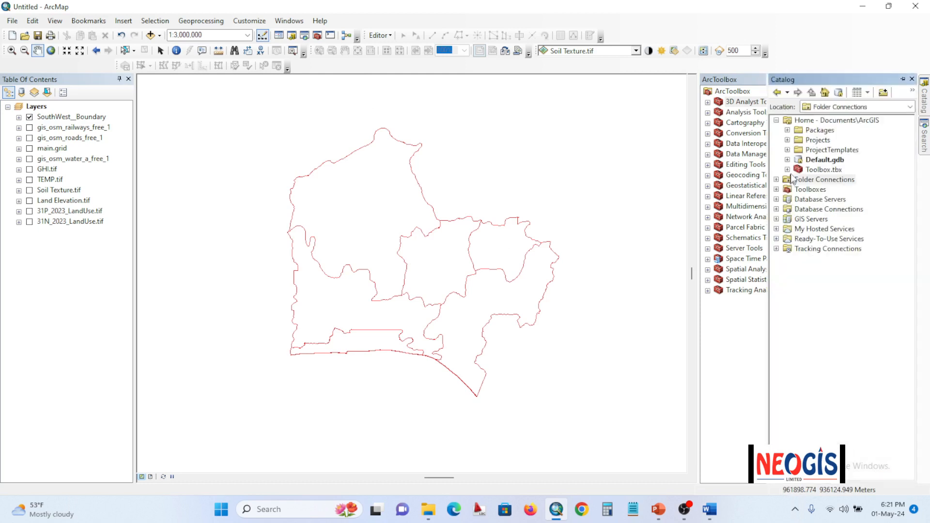
click(778, 181)
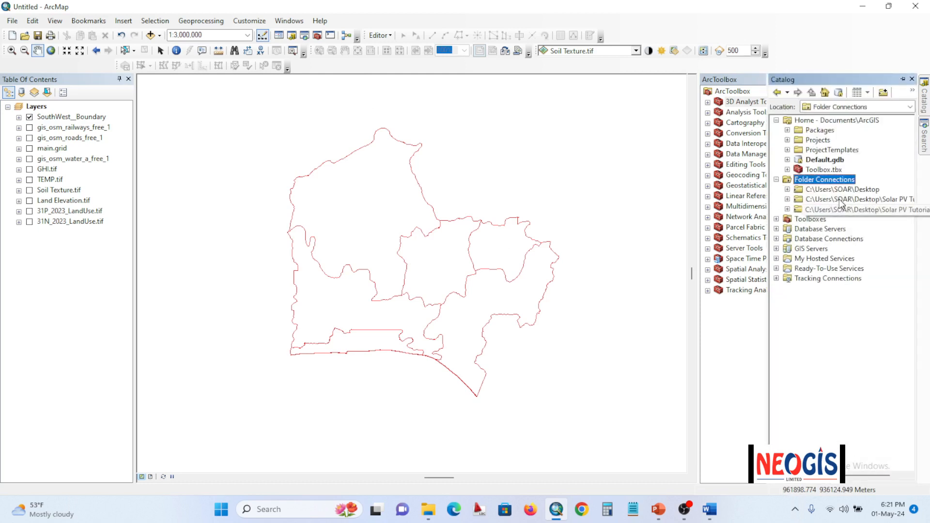
click(843, 200)
click(787, 199)
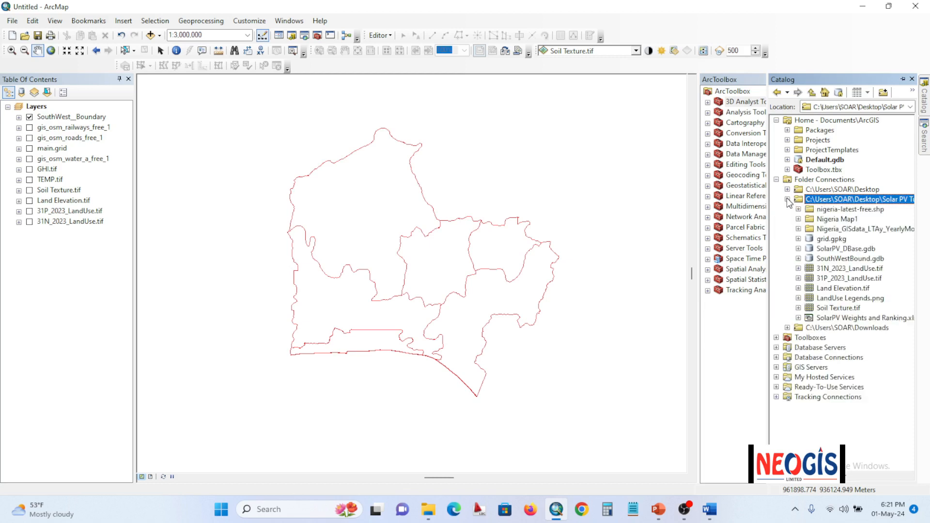
right_click(845, 202)
mouse_move(863, 275)
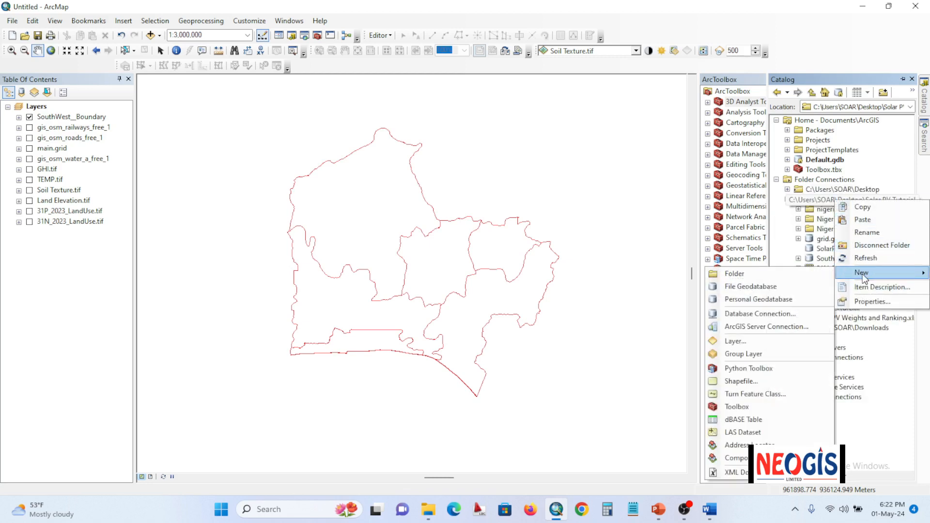
click(736, 407)
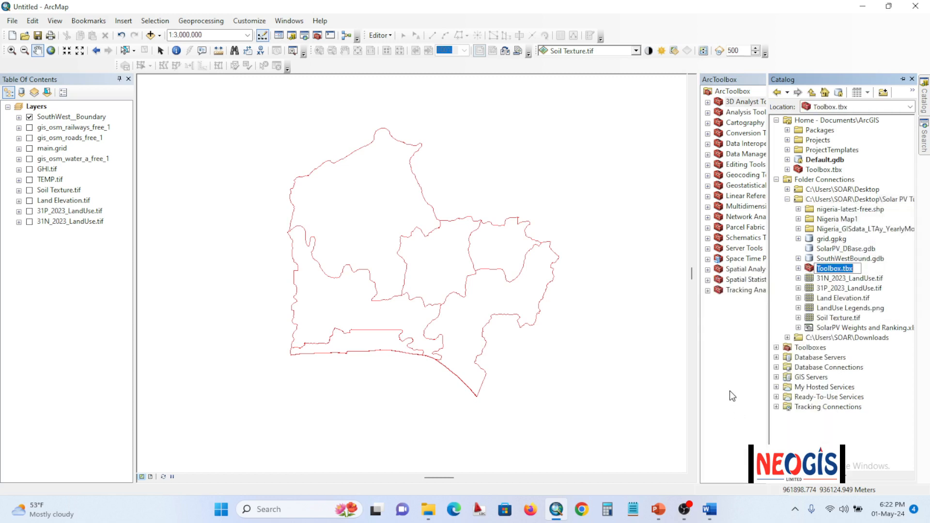
text(SolarPV_Tools)
key(Return)
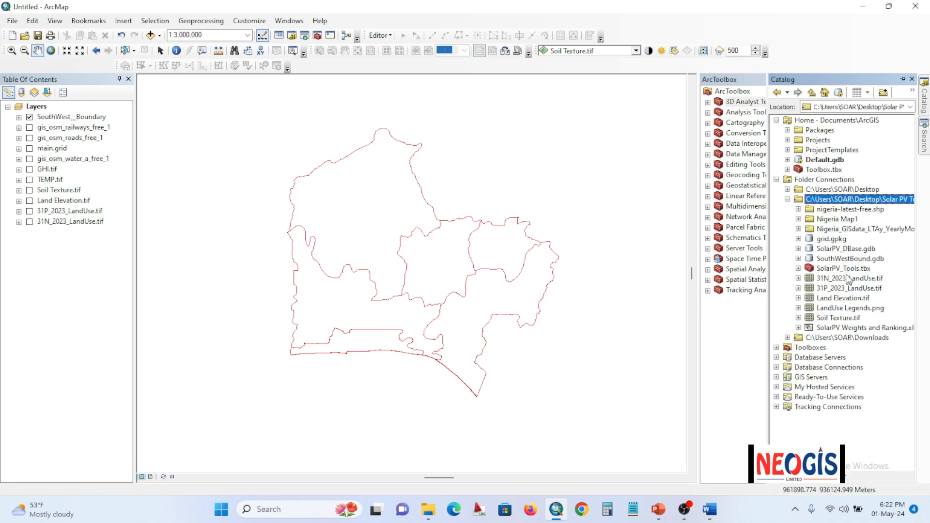
Step: Create a new model in the SolarPV_Tools toolbox and move and enlarge its ModelBuilder window over the map
click(846, 269)
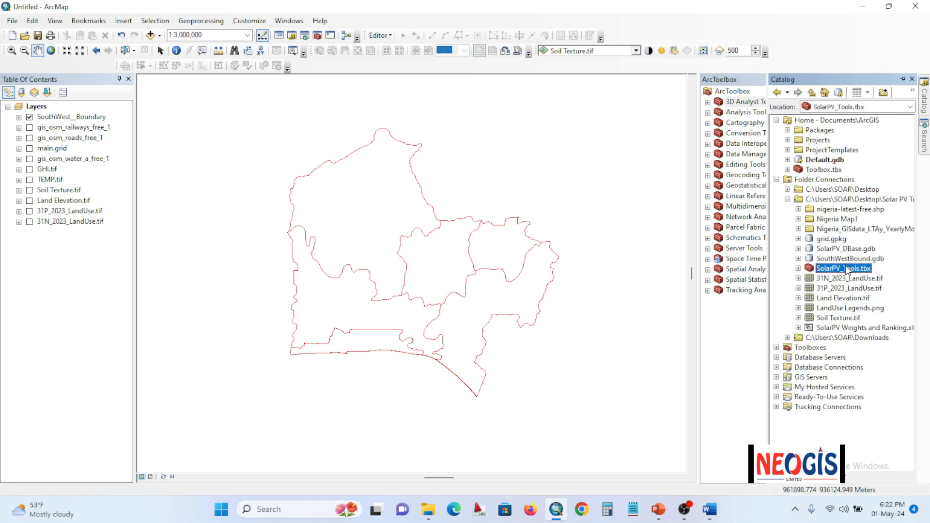
right_click(845, 265)
mouse_move(868, 356)
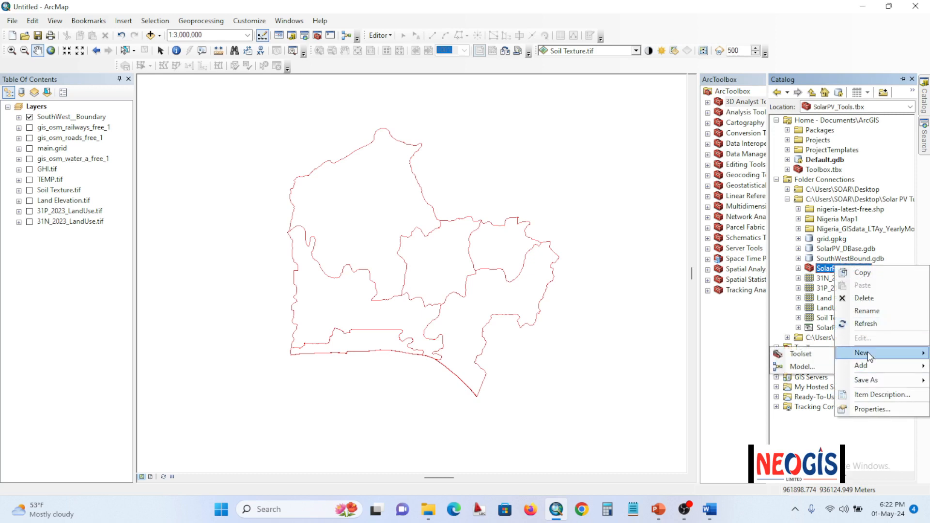
click(789, 368)
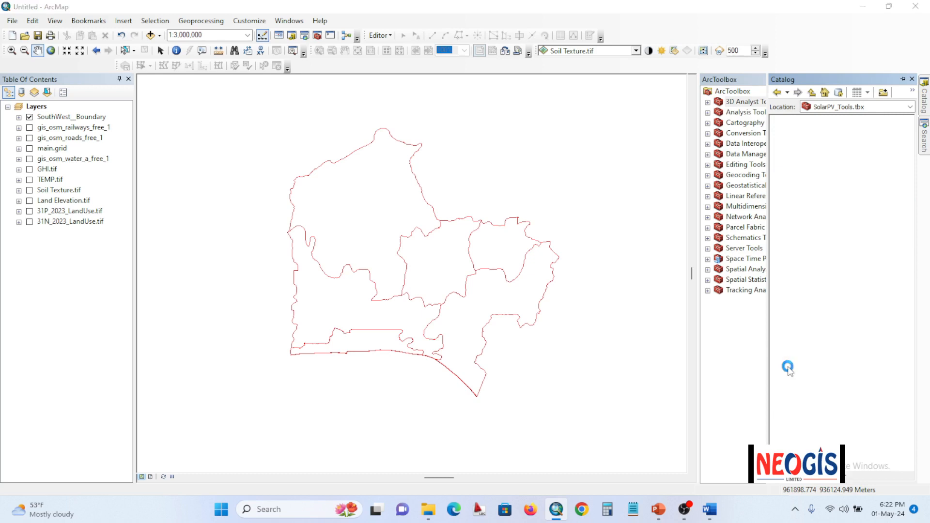
drag(509, 128, 360, 103)
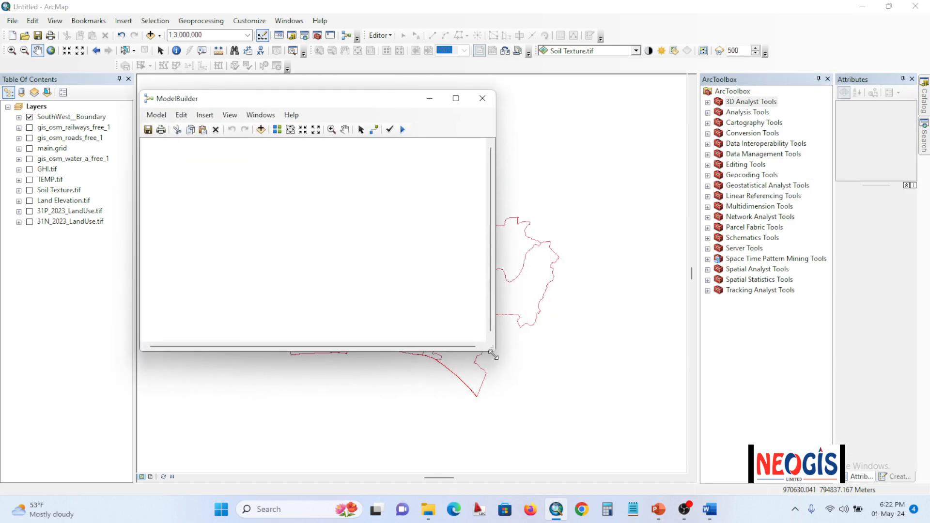
drag(493, 350, 563, 410)
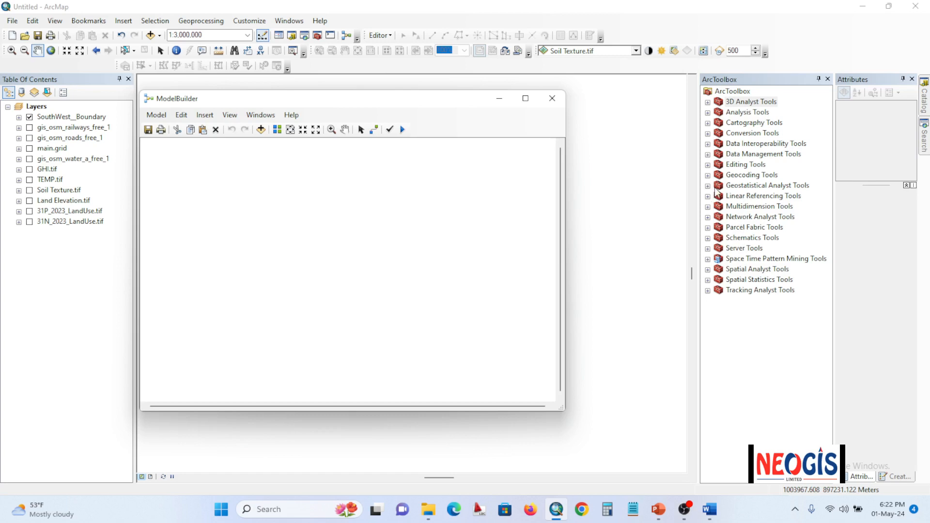
Step: Add the Clip tool from the Raster Processing set of Data Management Tools to the empty model
click(708, 155)
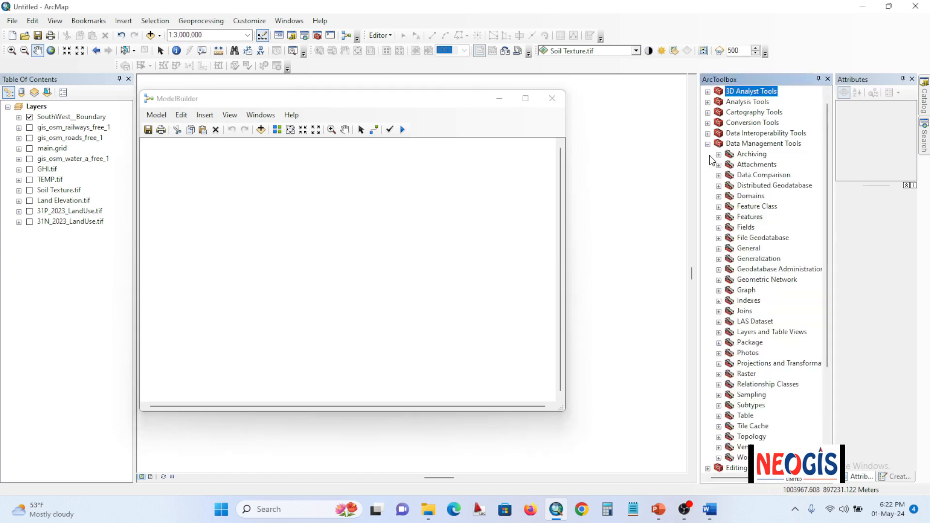
click(719, 374)
scroll(727, 358, down, 3)
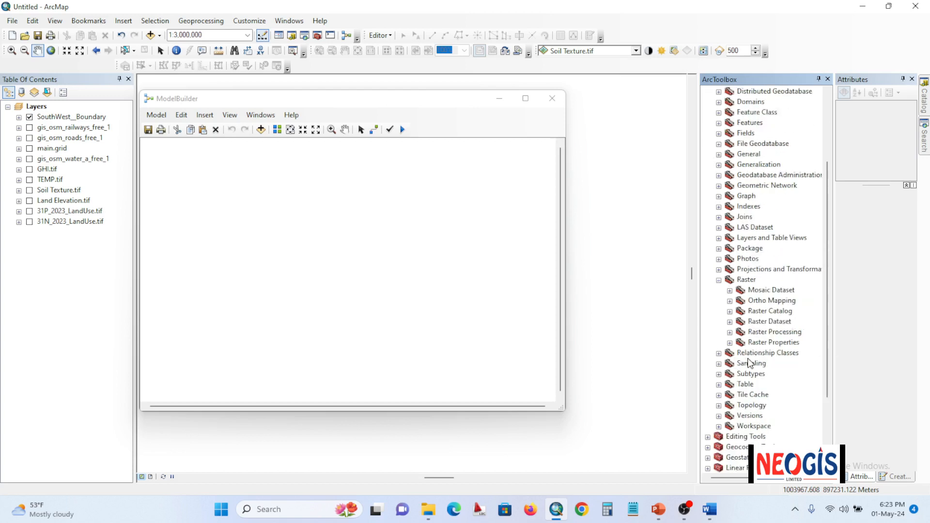
click(730, 332)
scroll(768, 324, down, 1)
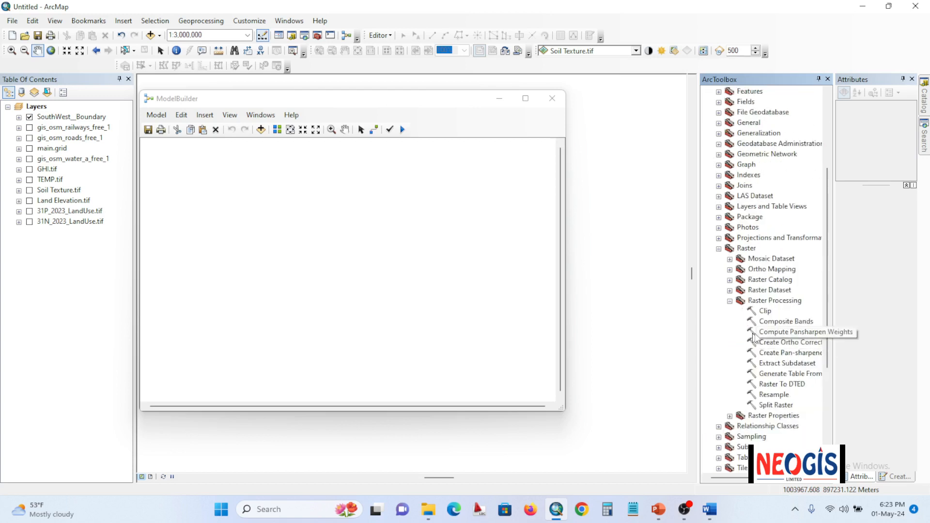
drag(765, 311, 187, 184)
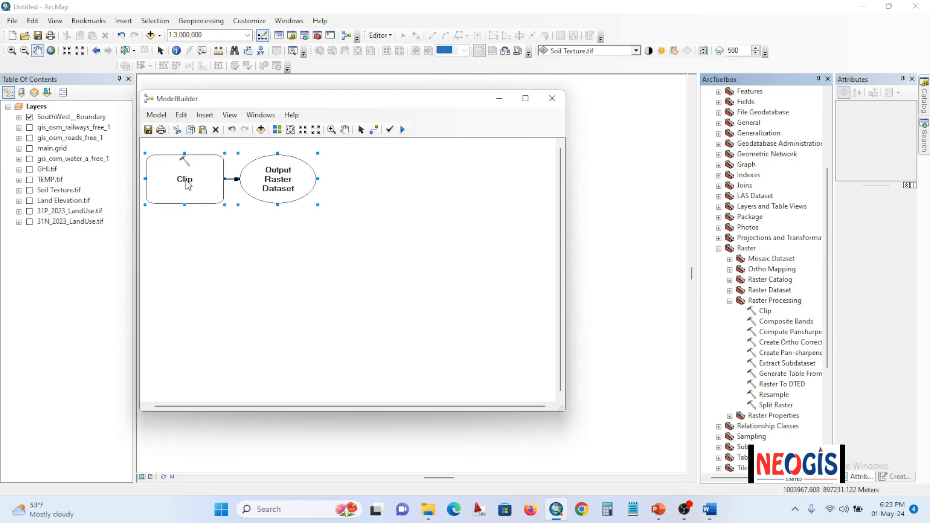
Step: Configure Clip to cut GHI.tif to SouthWest__Boundary using the input features as clipping geometry, and auto-arrange the model diagram
double_click(186, 182)
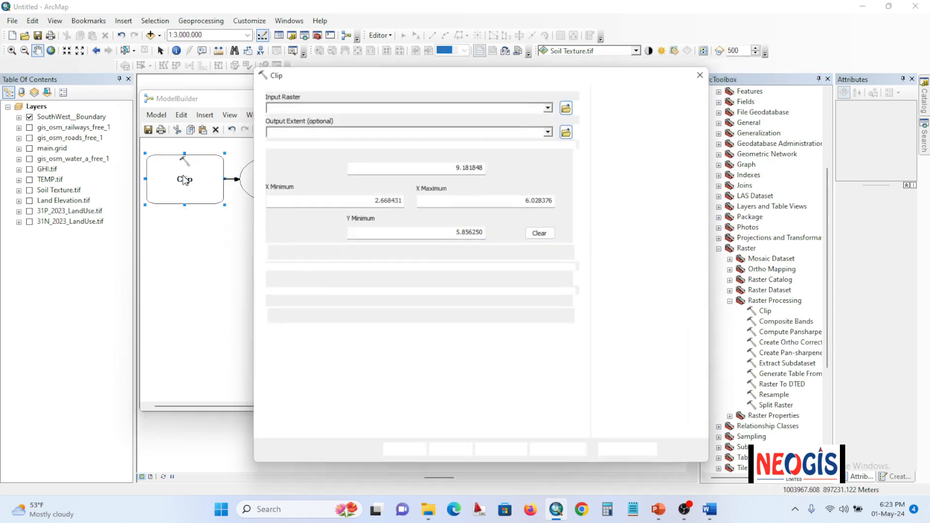
click(550, 107)
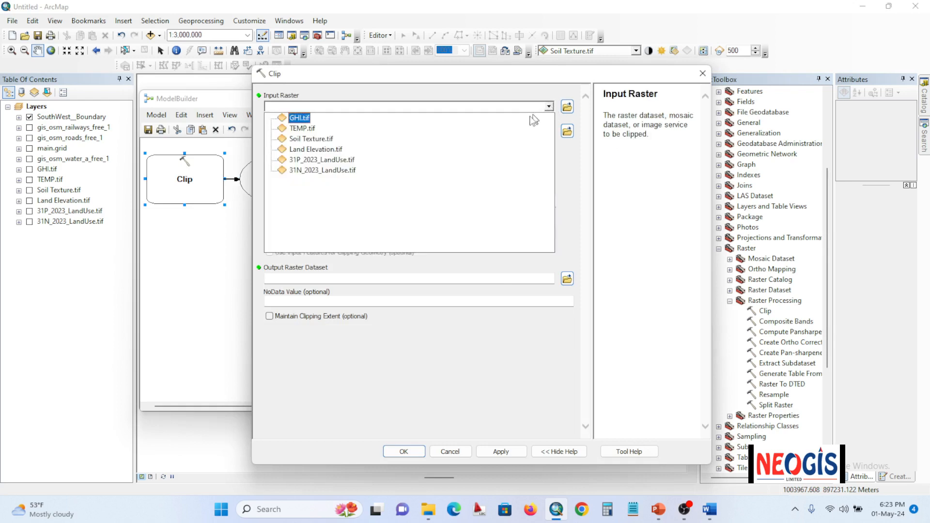
click(300, 117)
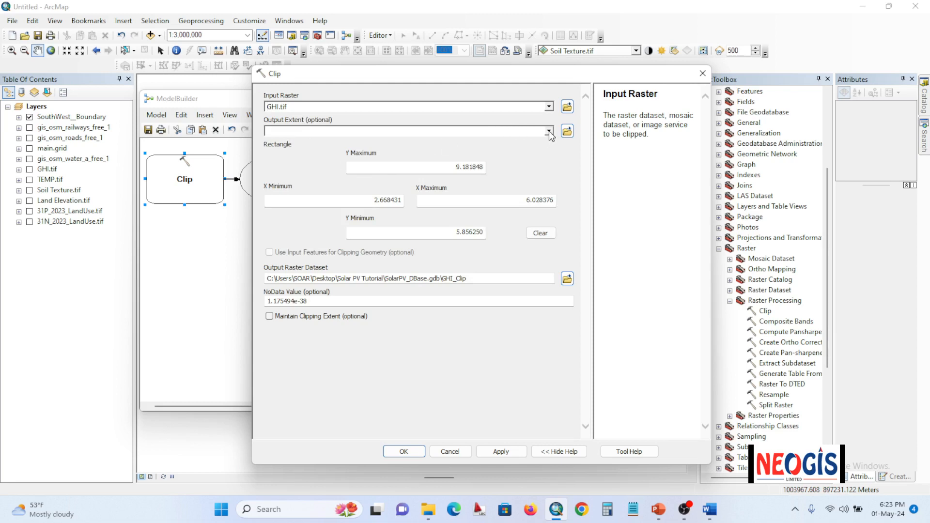
click(549, 131)
click(333, 142)
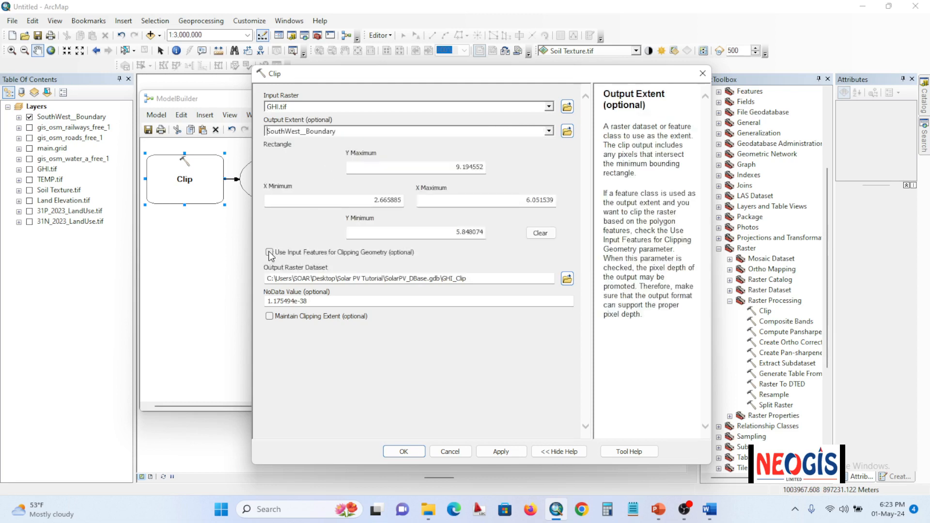
click(269, 252)
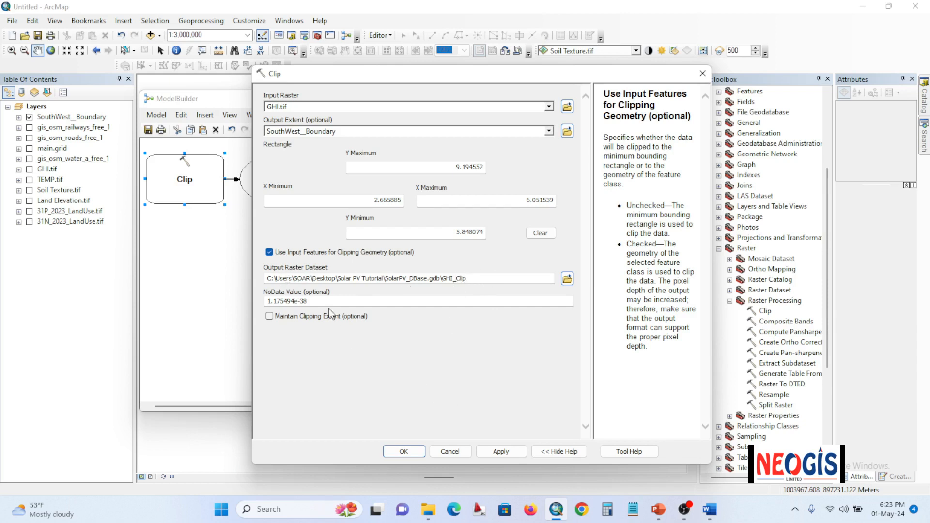
click(404, 452)
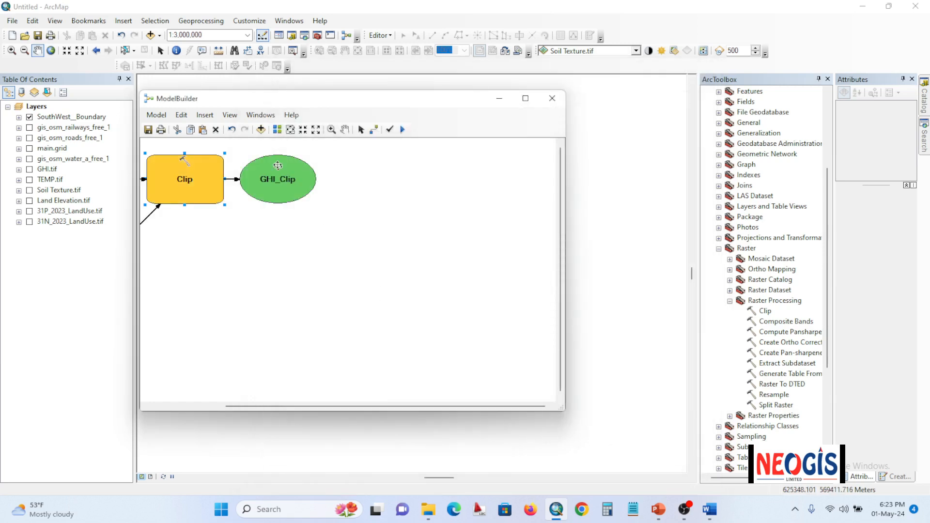
click(277, 129)
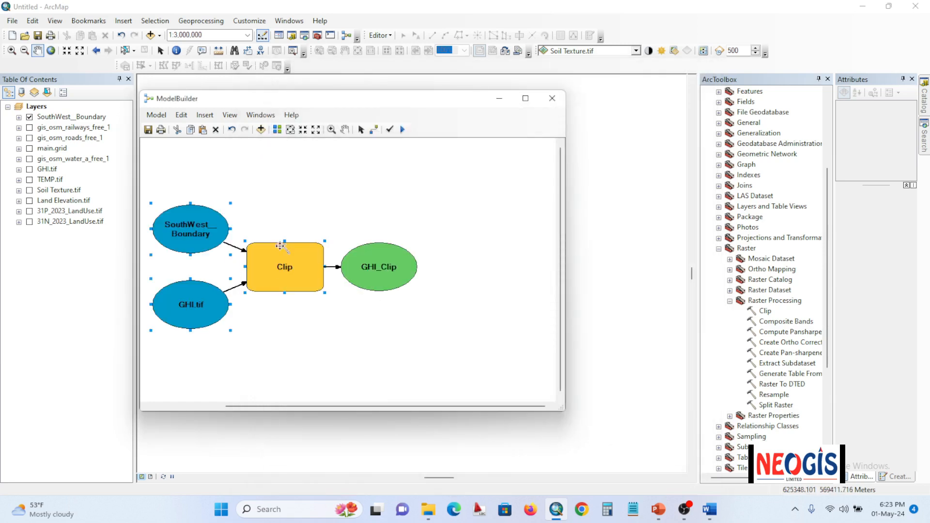
click(299, 308)
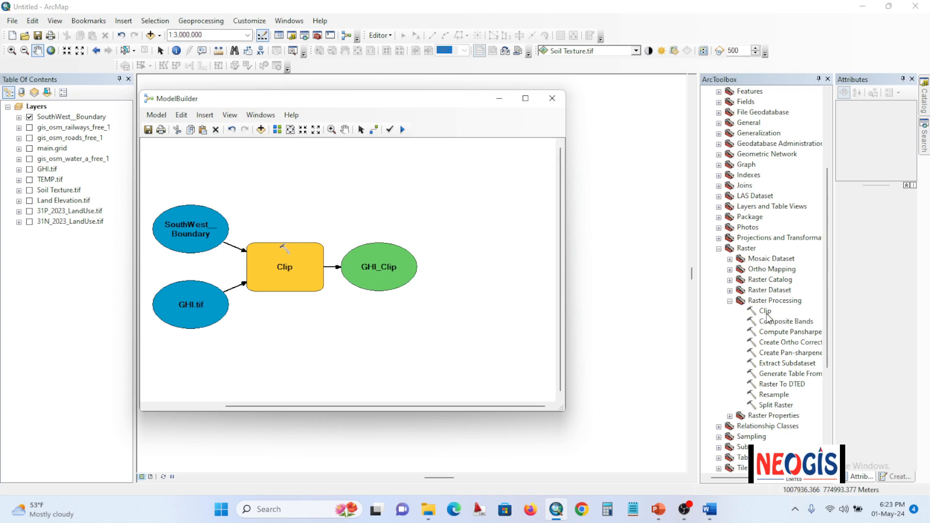
Step: Add a second raster Clip tool that cuts TEMP.tif to SouthWest__Boundary, using the input features for clipping geometry
drag(767, 317, 290, 182)
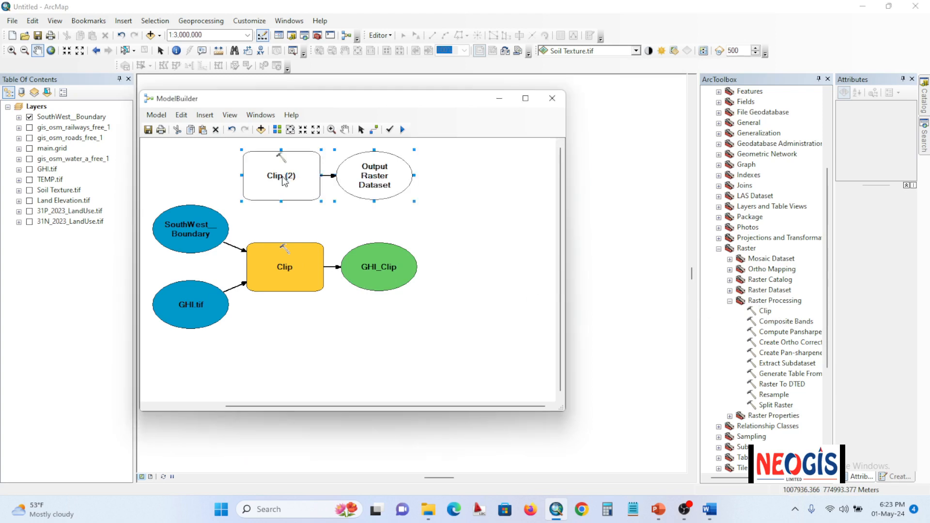
double_click(288, 181)
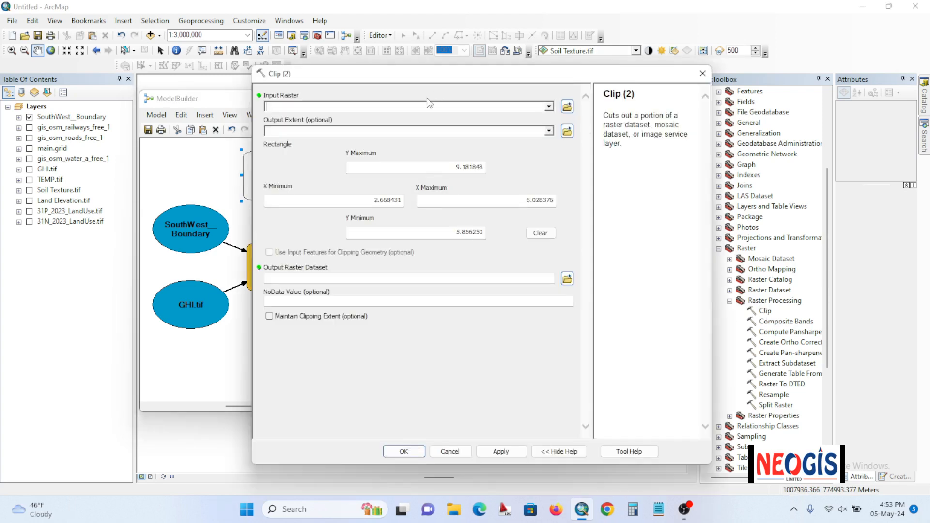
click(553, 108)
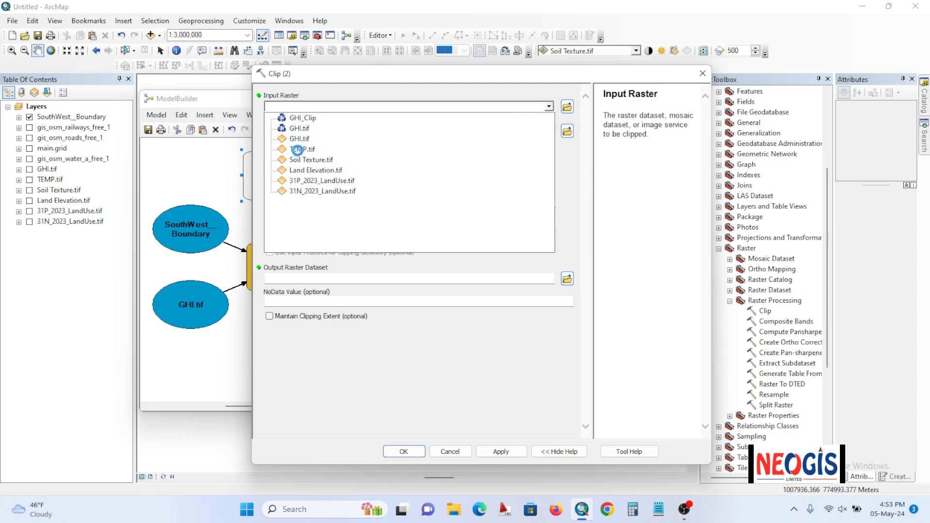
click(296, 148)
click(549, 130)
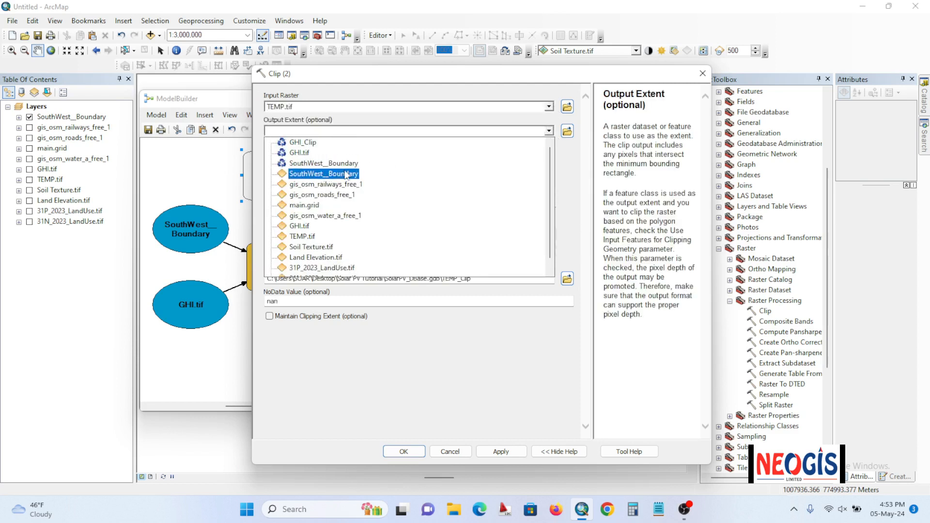
click(320, 175)
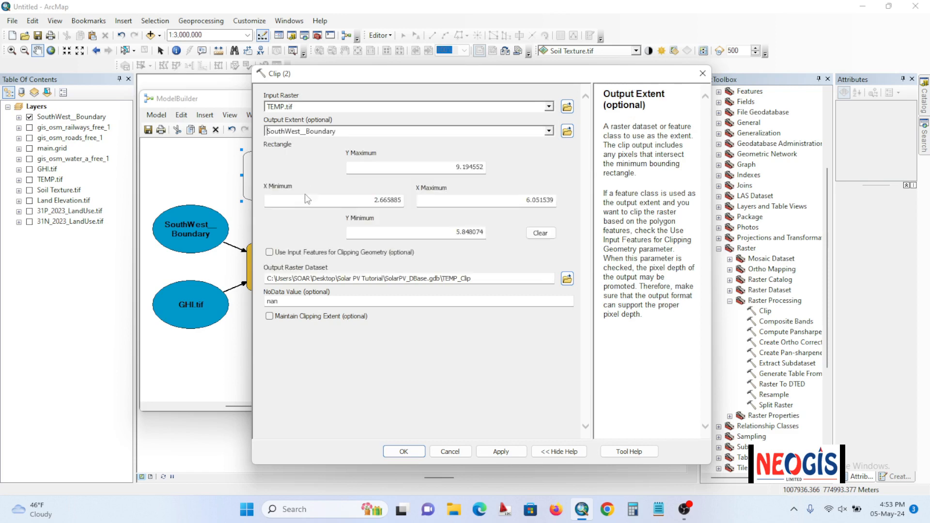
click(270, 252)
click(404, 452)
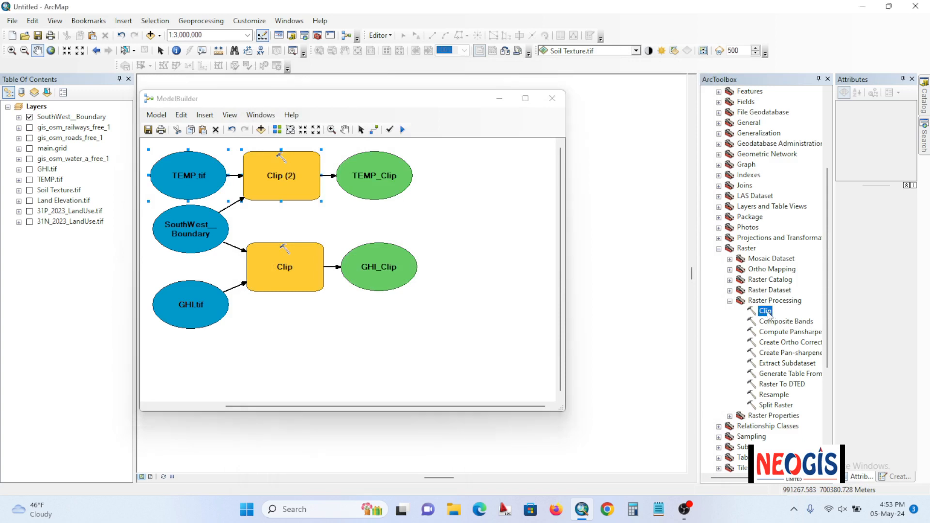
Step: Add a third raster Clip tool that cuts Soil Texture.tif to SouthWest__Boundary, using the input features for clipping geometry
drag(766, 311, 447, 267)
double_click(449, 270)
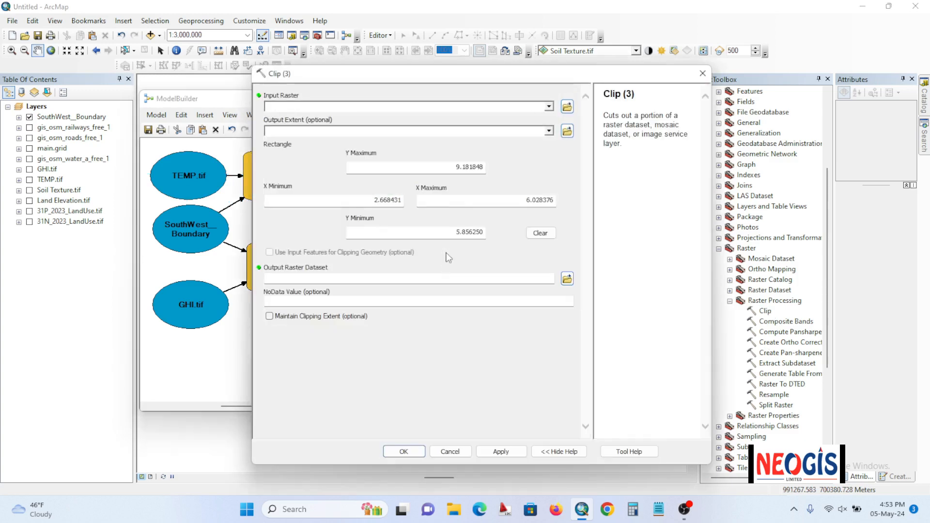
click(549, 107)
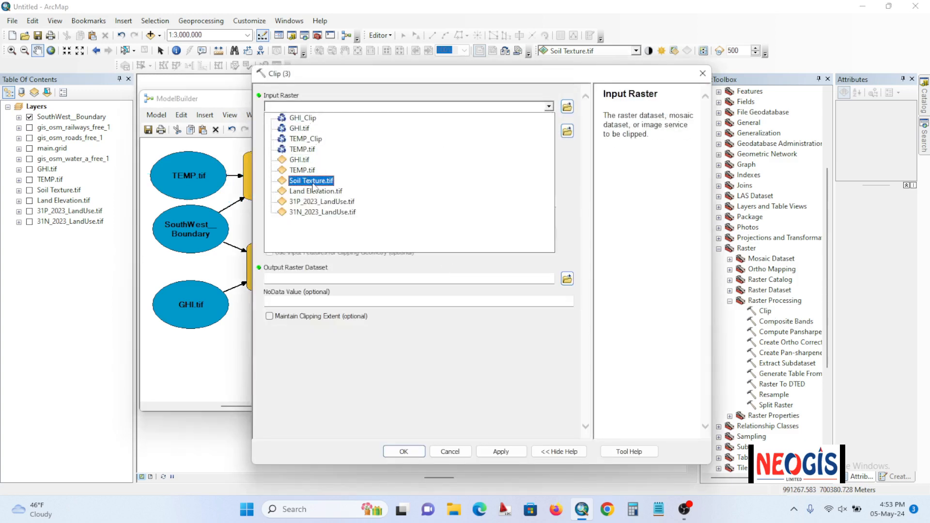
click(312, 183)
click(549, 131)
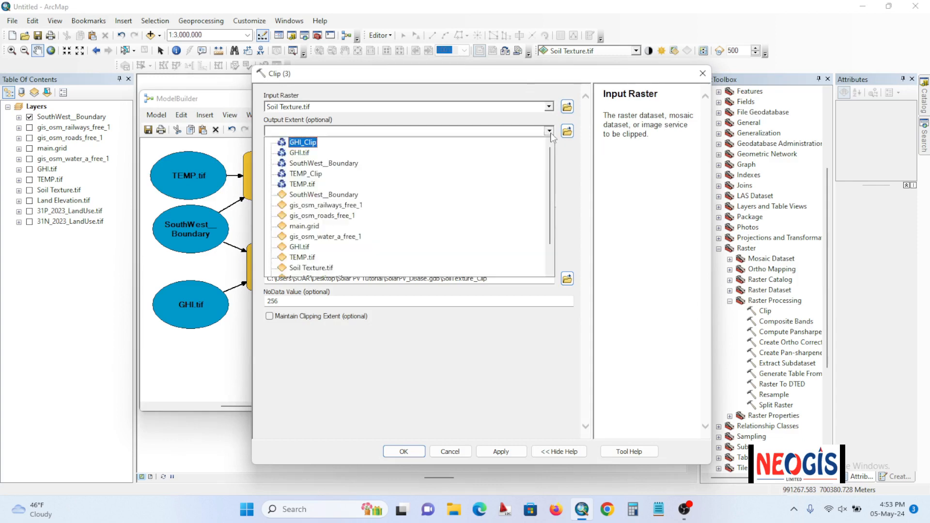
click(310, 164)
click(270, 249)
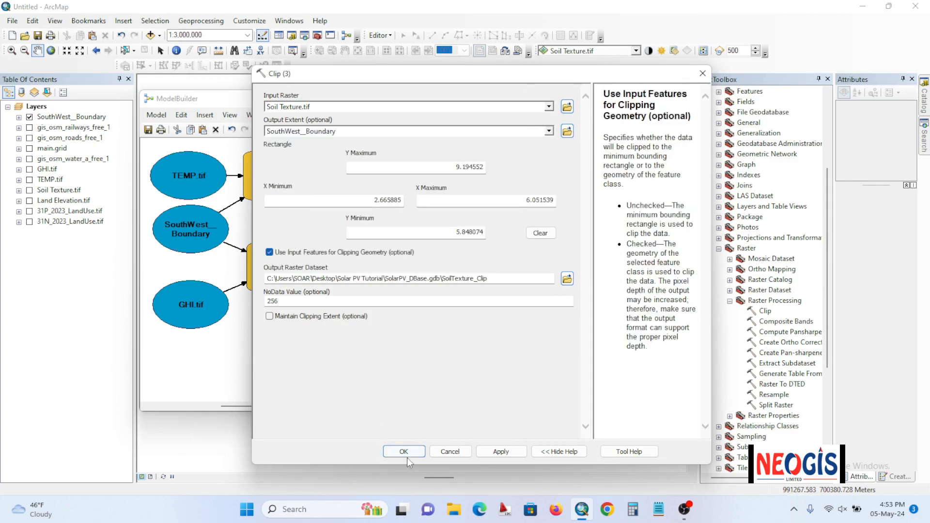
click(404, 451)
Step: Add a fourth raster Clip tool that cuts Land Elevation.tif to SouthWest__Boundary, using the input features for clipping geometry
drag(762, 311, 400, 329)
double_click(400, 329)
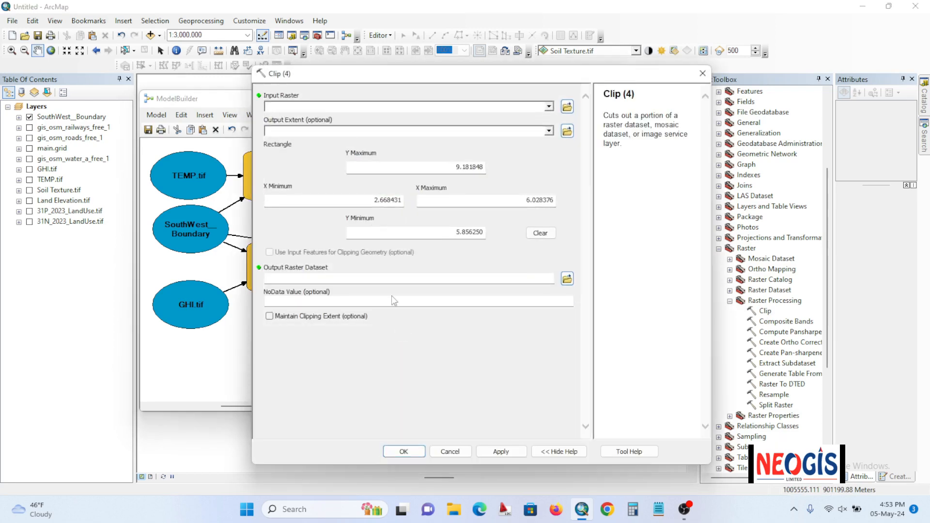
click(549, 107)
click(313, 213)
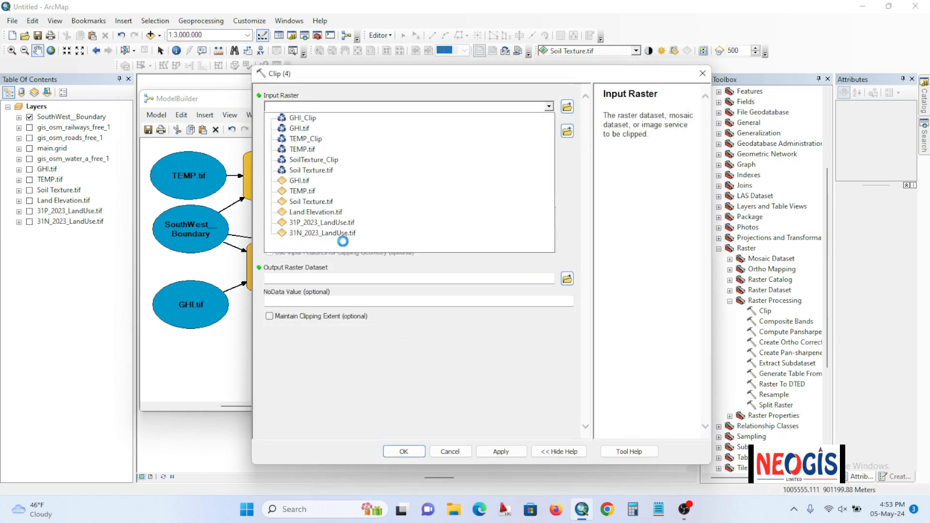
click(549, 131)
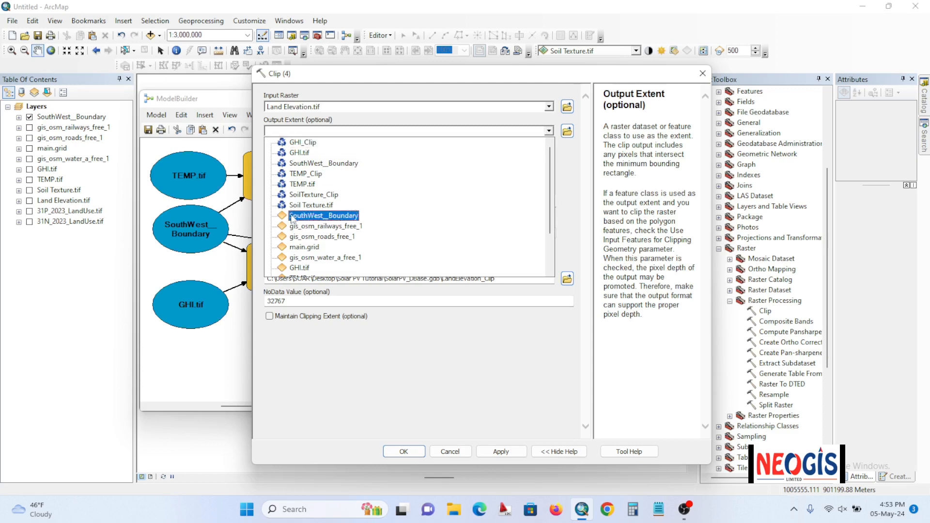
click(311, 216)
click(269, 252)
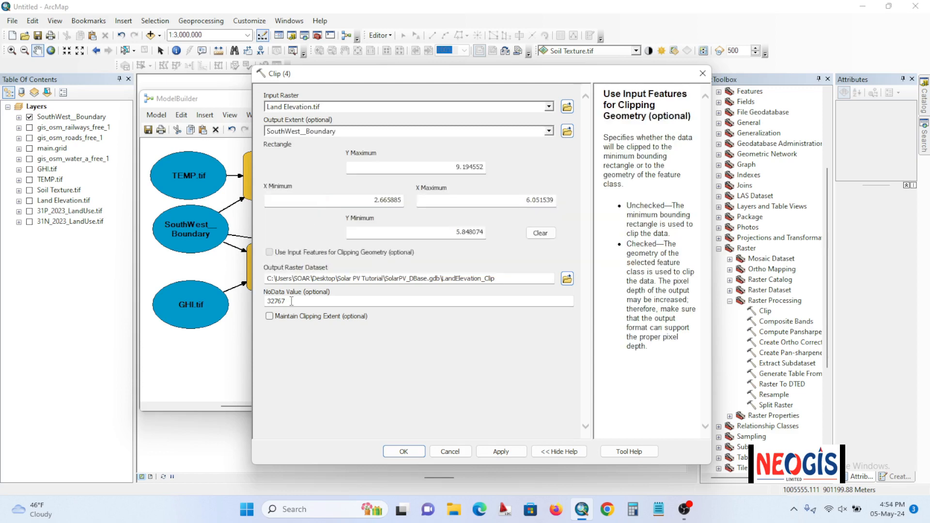
click(404, 452)
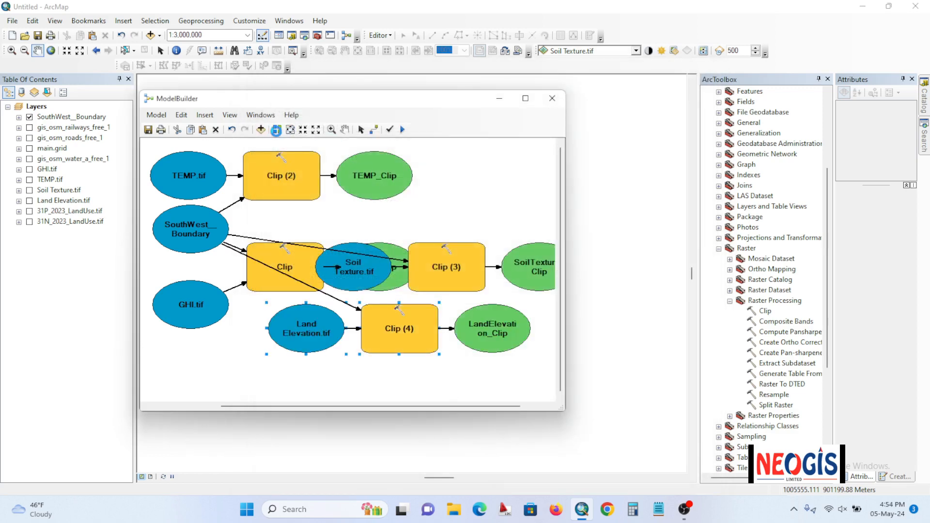
Step: Auto-arrange the model diagram, run the whole model and close its progress report
click(277, 129)
scroll(468, 243, up, 5)
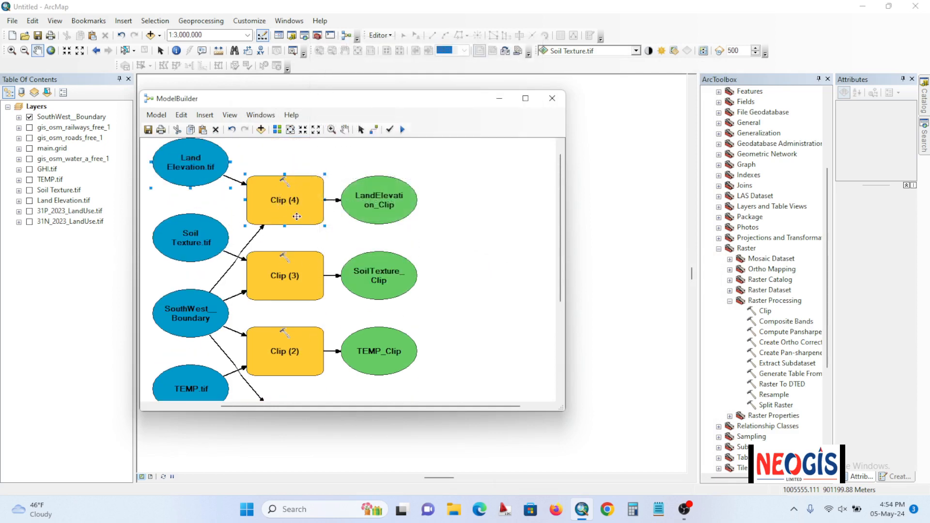
scroll(301, 284, down, 3)
scroll(302, 289, up, 4)
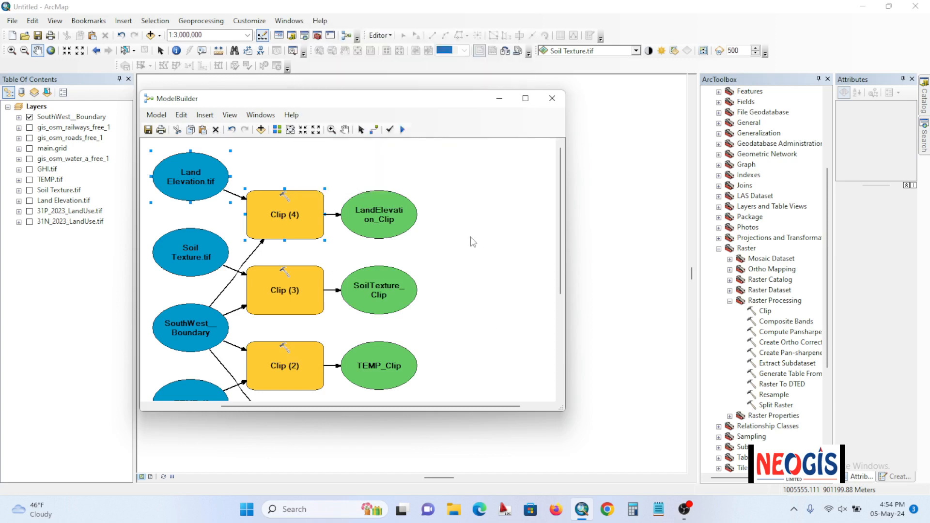
scroll(275, 242, down, 1)
scroll(276, 242, down, 3)
scroll(340, 325, up, 3)
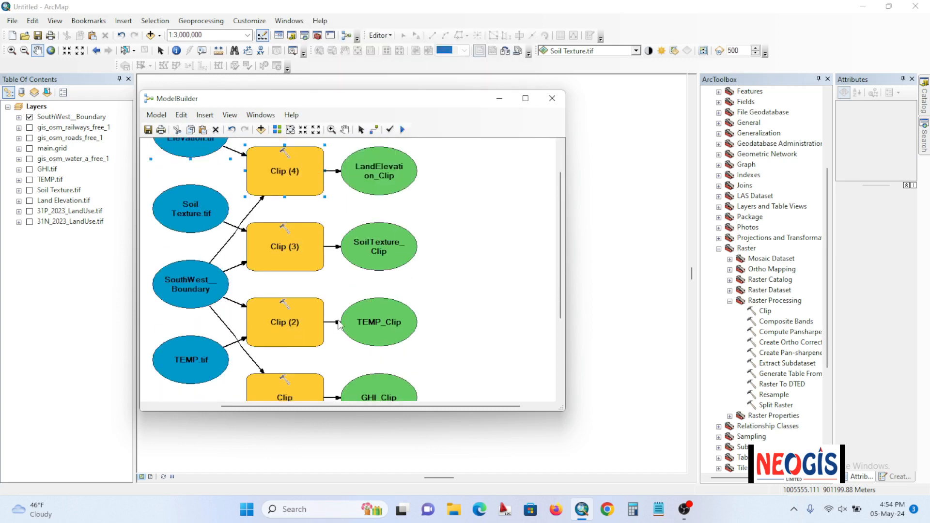
scroll(329, 326, down, 1)
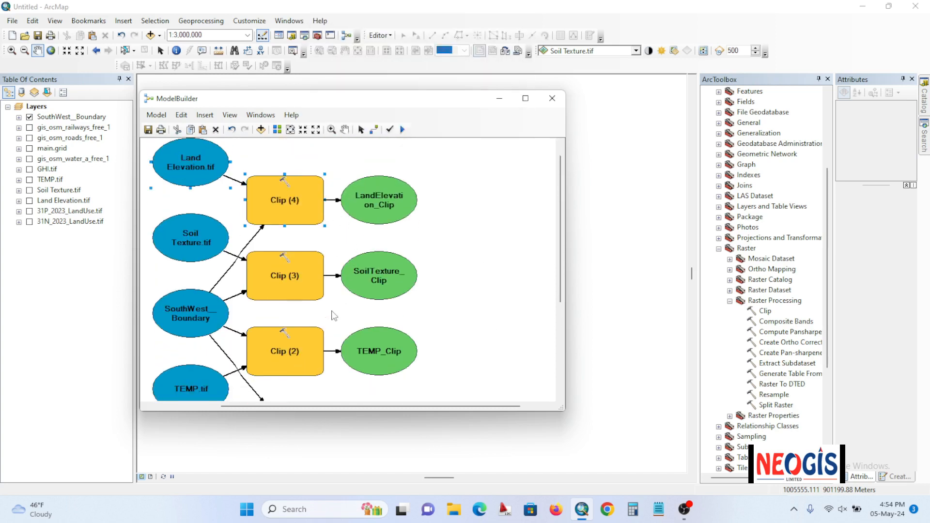
click(403, 131)
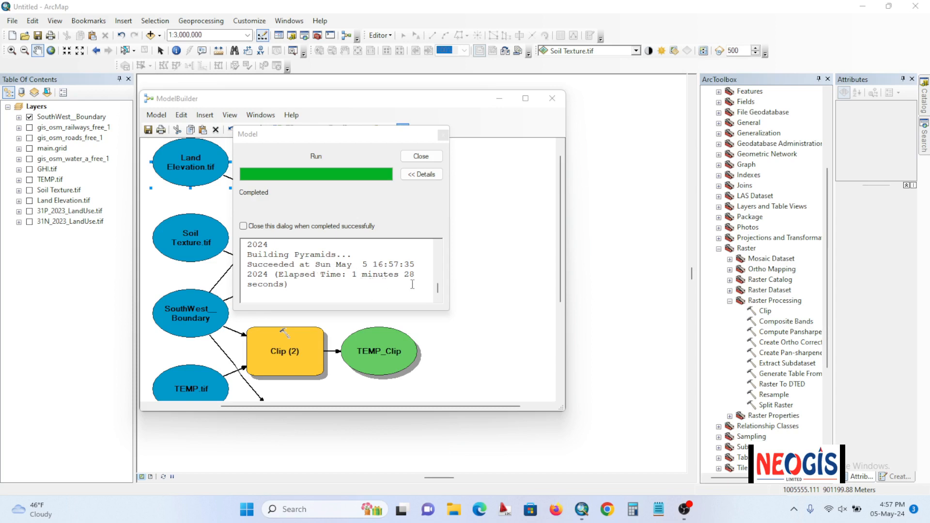
click(421, 157)
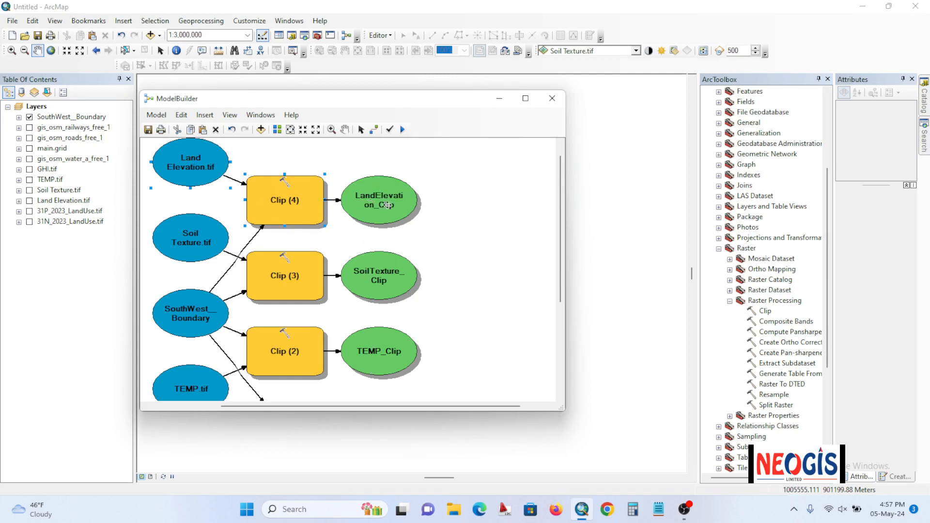
Step: Add the GHI_Clip output to the map display, minimize ModelBuilder to see the map, and collapse the GHI_Clip legend
scroll(378, 248, down, 3)
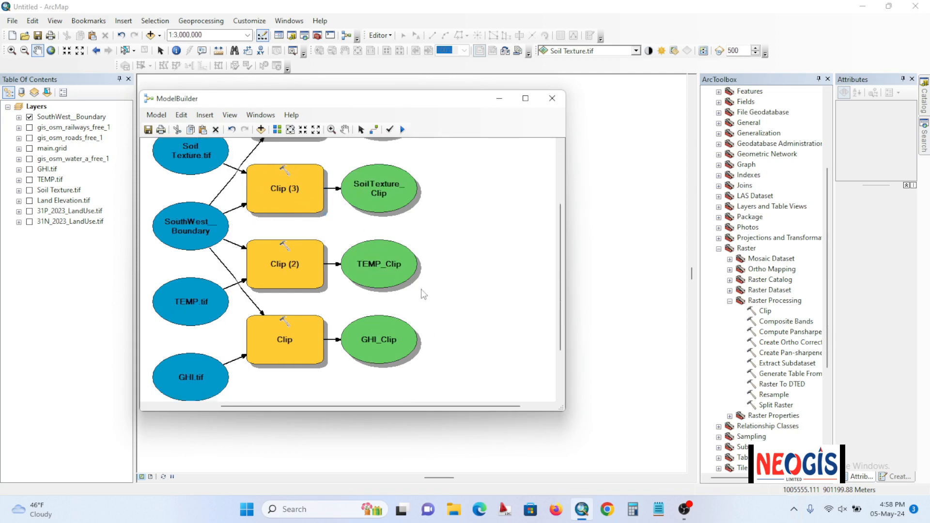
right_click(378, 344)
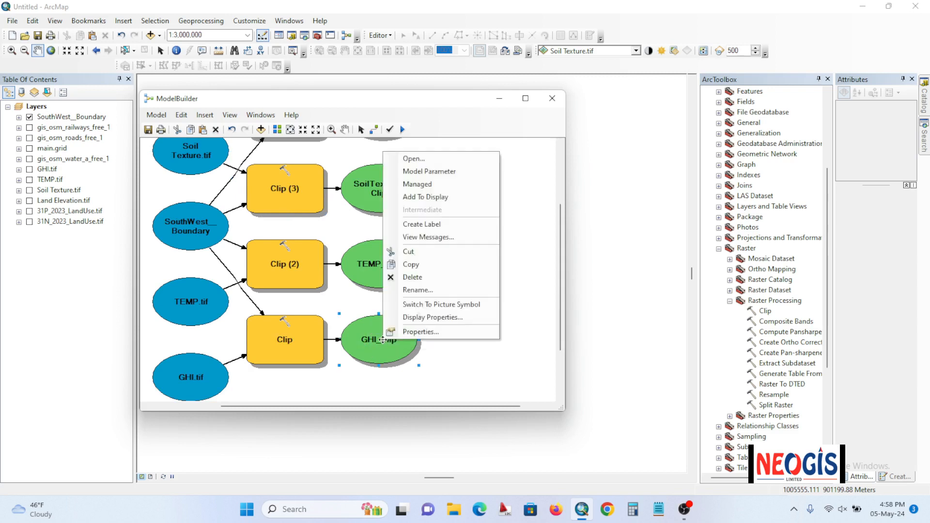
click(425, 198)
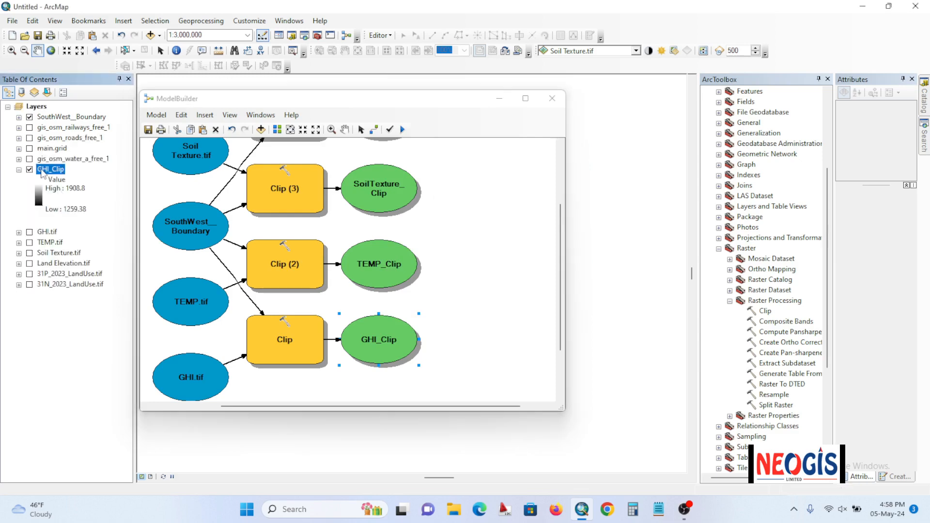
click(499, 98)
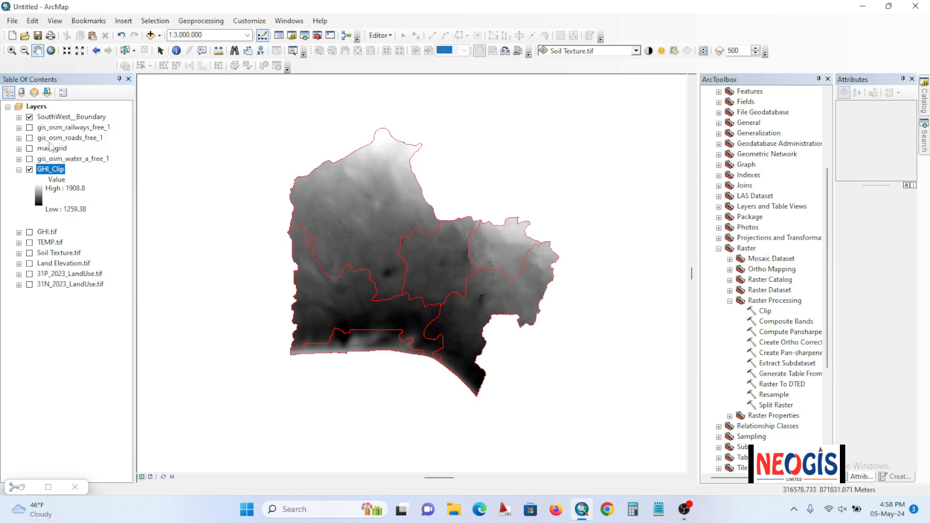
click(19, 170)
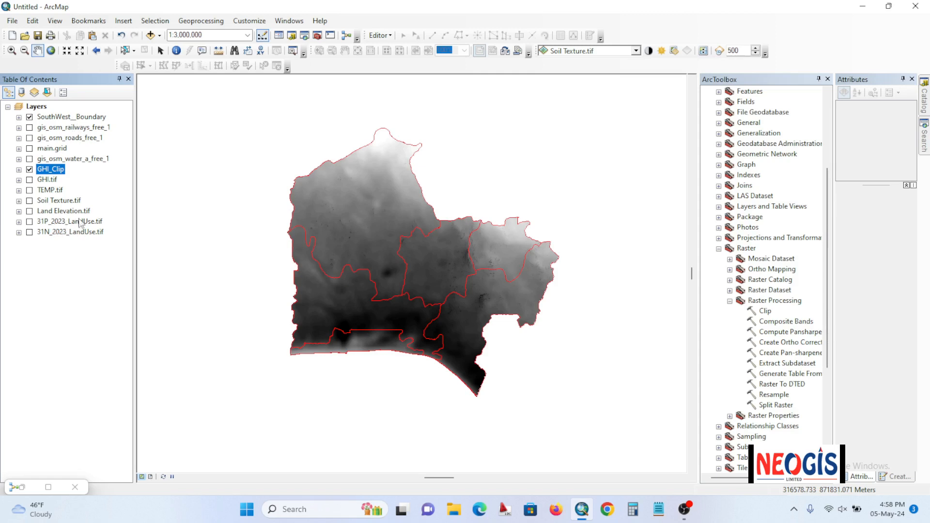
click(29, 221)
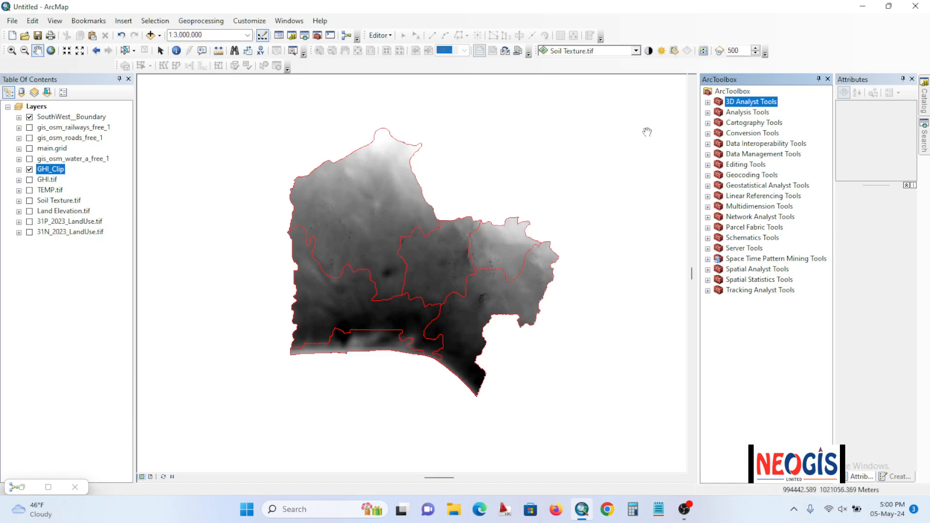
Step: Restore ModelBuilder and add the Clip tool from the Extract set of Analysis Tools to the empty area above the Land Elevation.tif branch
click(23, 487)
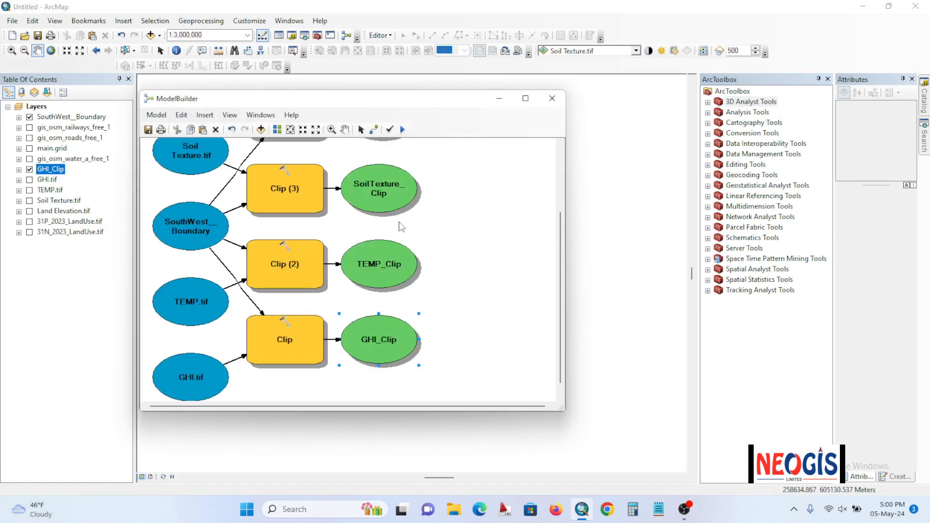
scroll(469, 249, up, 3)
scroll(472, 247, up, 4)
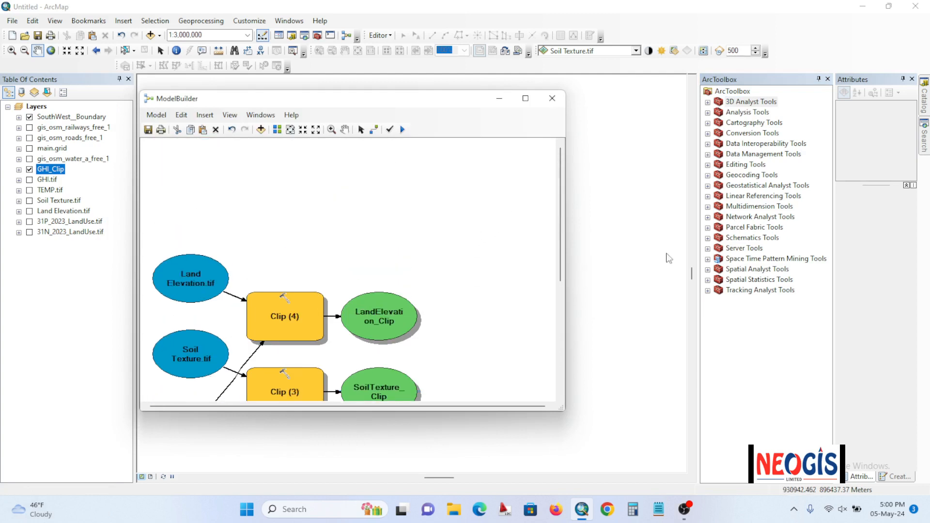
scroll(395, 243, up, 1)
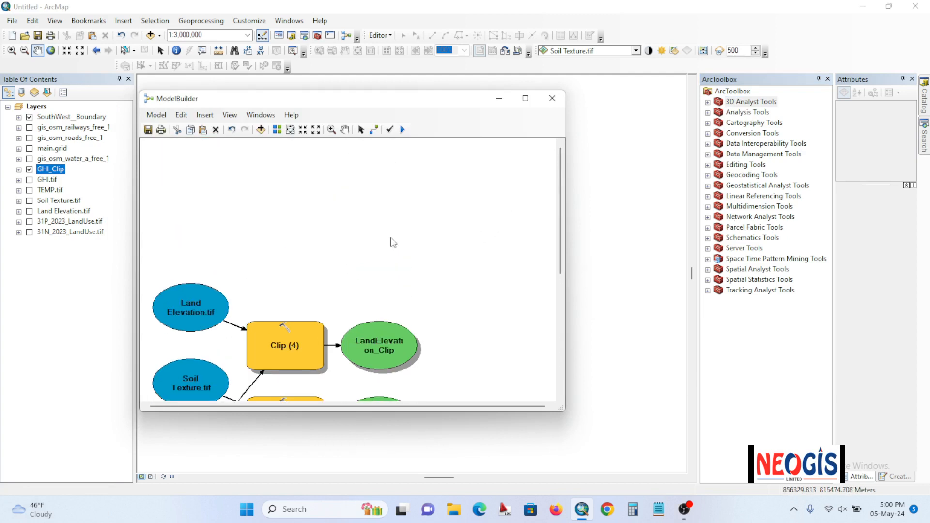
click(708, 113)
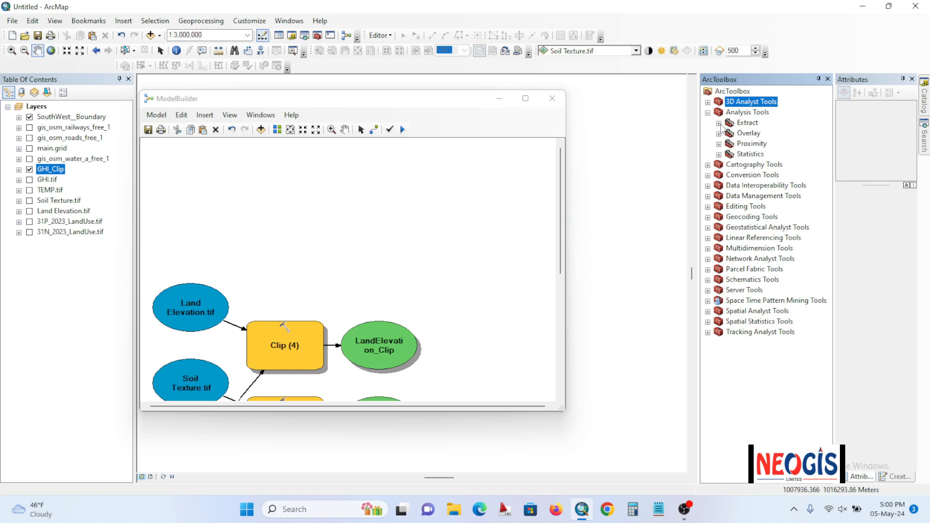
click(719, 123)
click(756, 135)
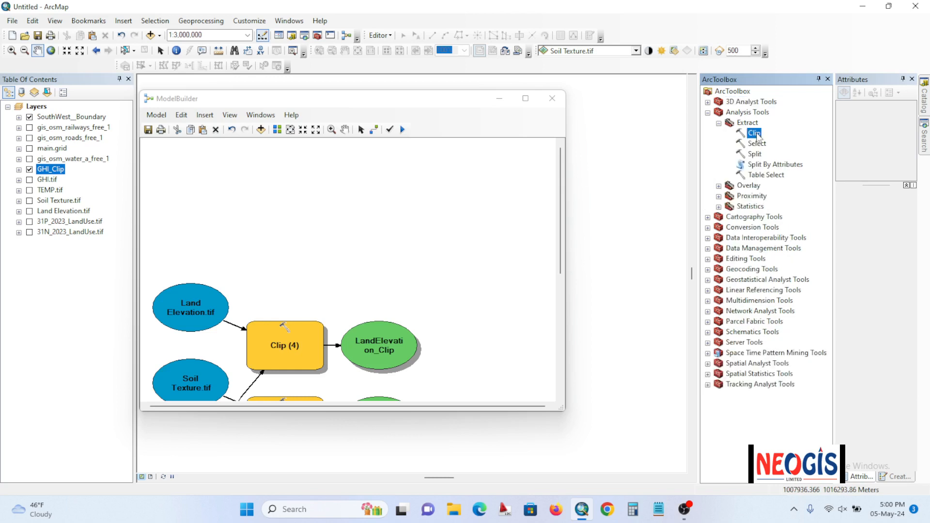
drag(755, 138, 271, 192)
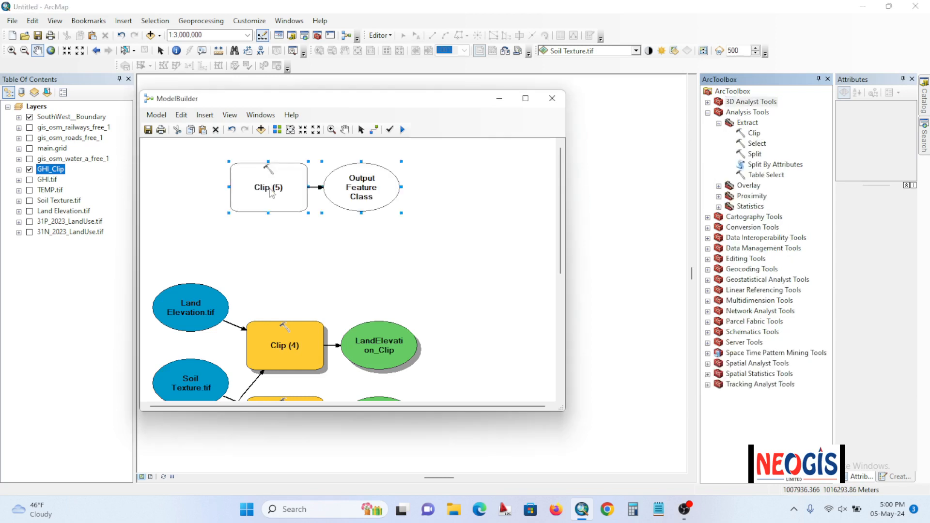
Step: Configure the new Clip (5) tool with gis_osm_railways_free_1 as input features and the model's SouthWest__Boundary as clip features
double_click(271, 191)
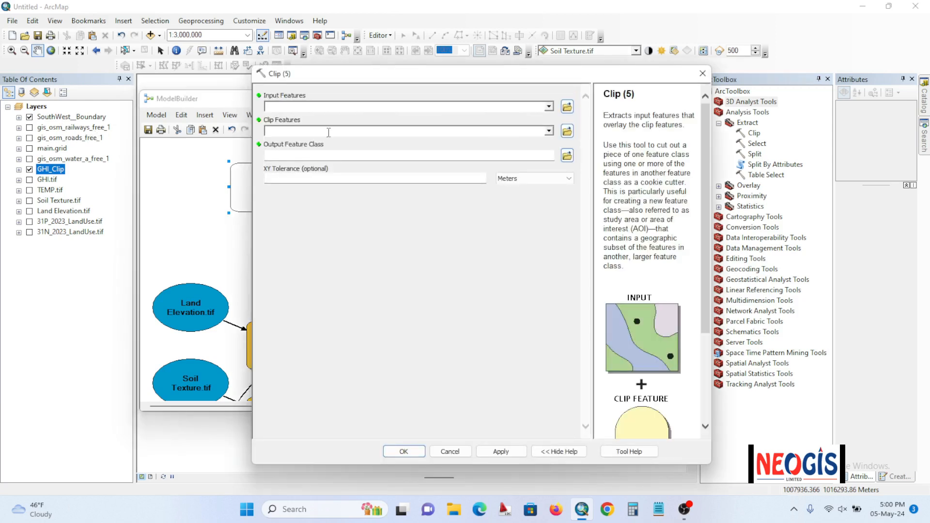
click(550, 106)
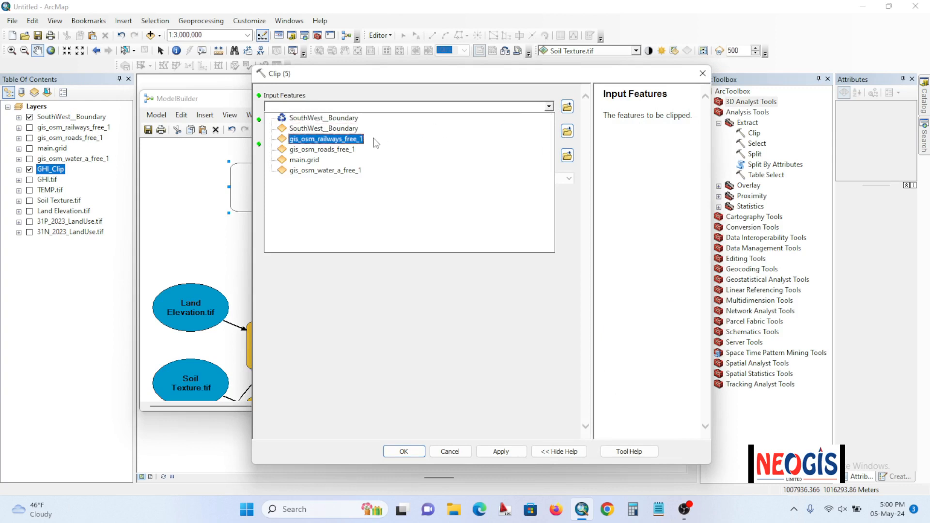
click(329, 140)
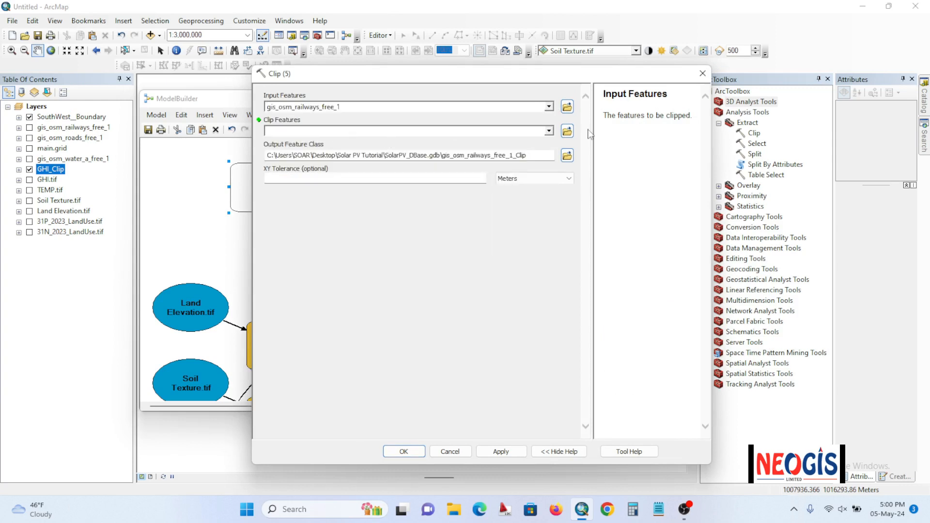
click(549, 132)
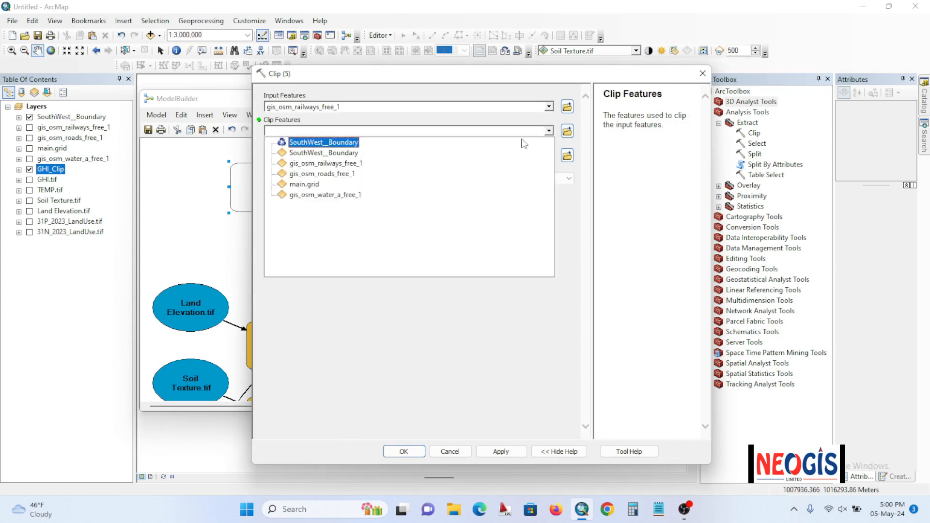
click(312, 142)
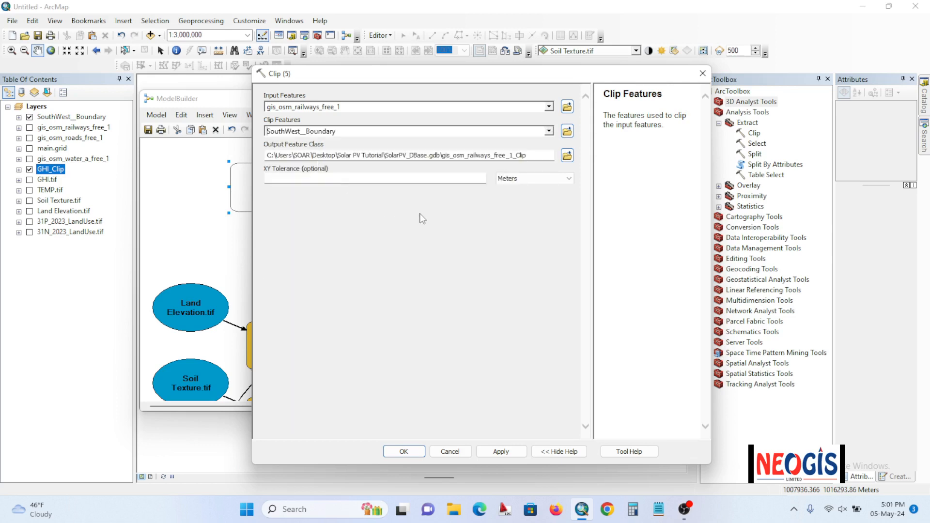
Step: Shorten the Clip (5) output feature class name to railways_Clip and accept the tool settings
click(467, 154)
key(BackSpace)
key(BackSpace)
key(BackSpace)
key(BackSpace)
key(BackSpace)
key(BackSpace)
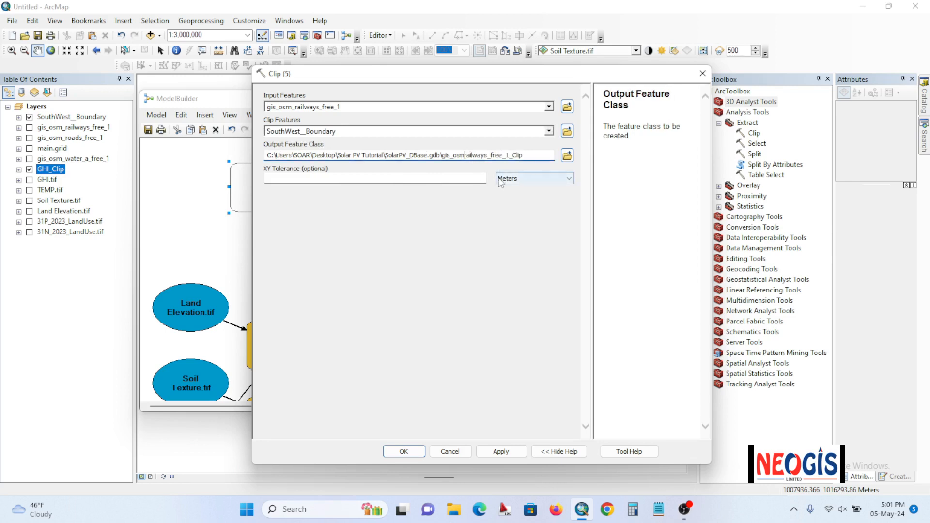
key(BackSpace)
key(BackSpace)
key(Right)
key(Right)
key(Right)
key(Right)
key(Right)
key(Right)
key(Right)
key(Right)
key(BackSpace)
key(BackSpace)
key(BackSpace)
key(BackSpace)
key(BackSpace)
key(BackSpace)
key(BackSpace)
click(419, 455)
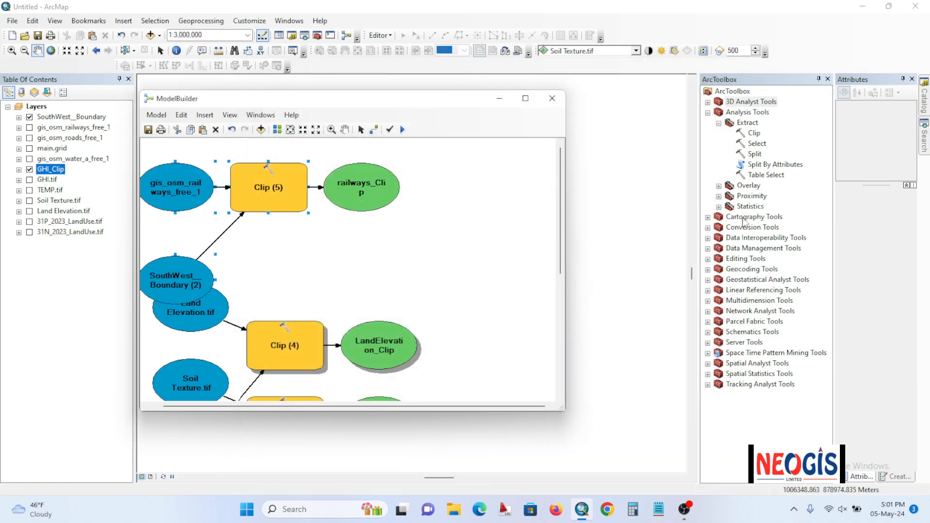
Step: Add another Analysis Clip tool that cuts gis_osm_roads_free_1 to SouthWest__Boundary (2), with the output named roads_Clip
drag(755, 132, 439, 253)
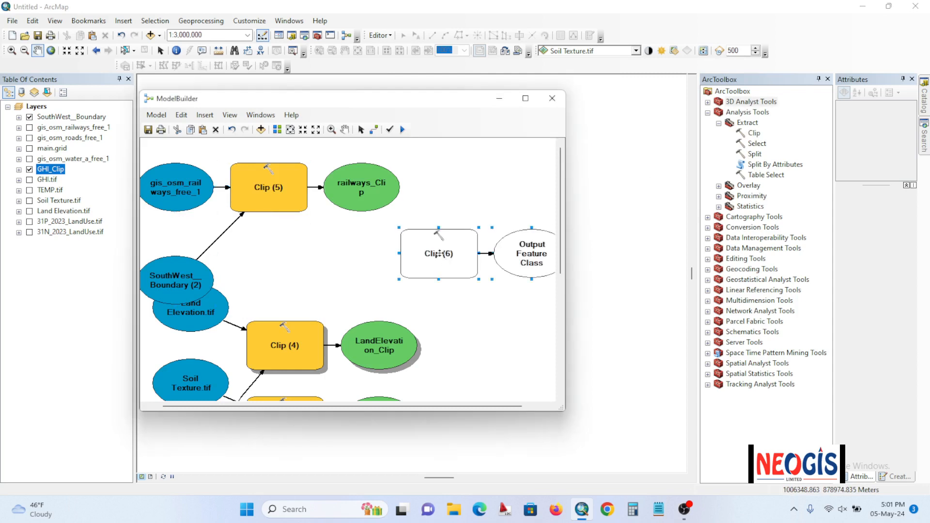
double_click(438, 254)
click(549, 106)
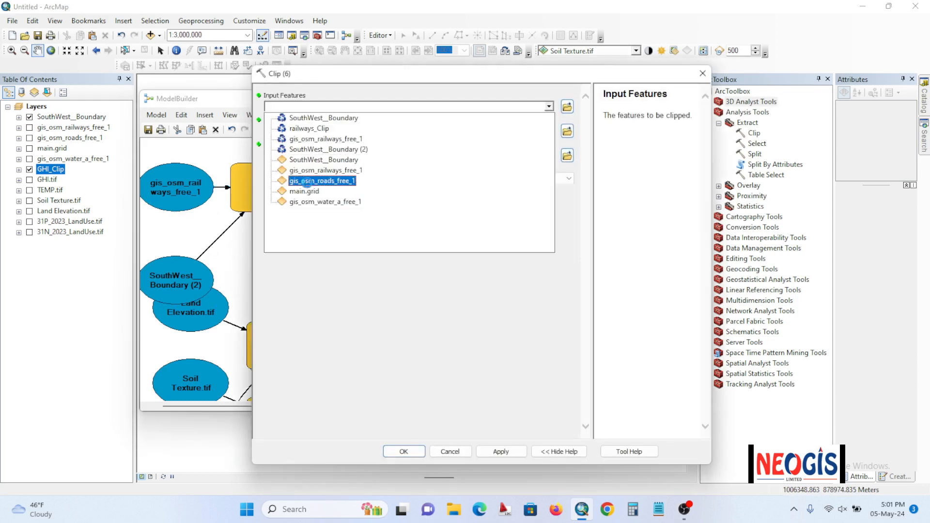
click(307, 181)
click(315, 131)
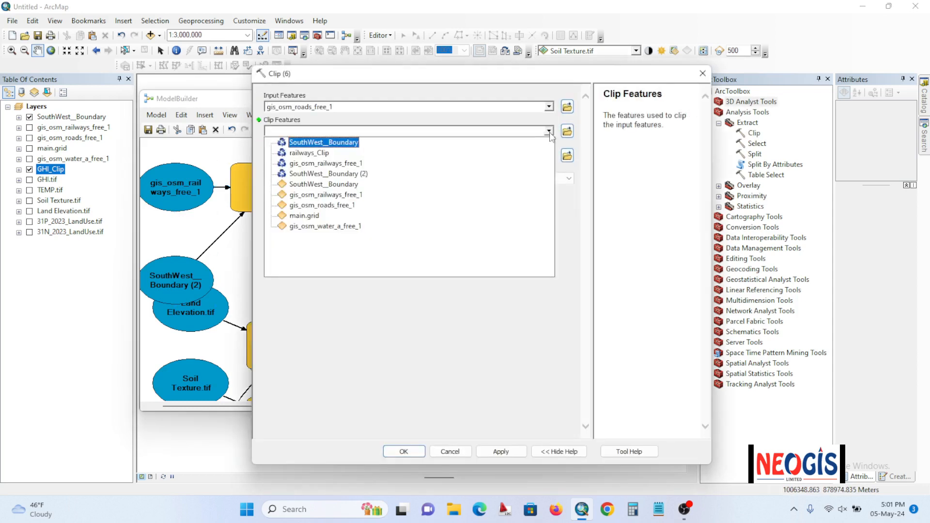
click(317, 175)
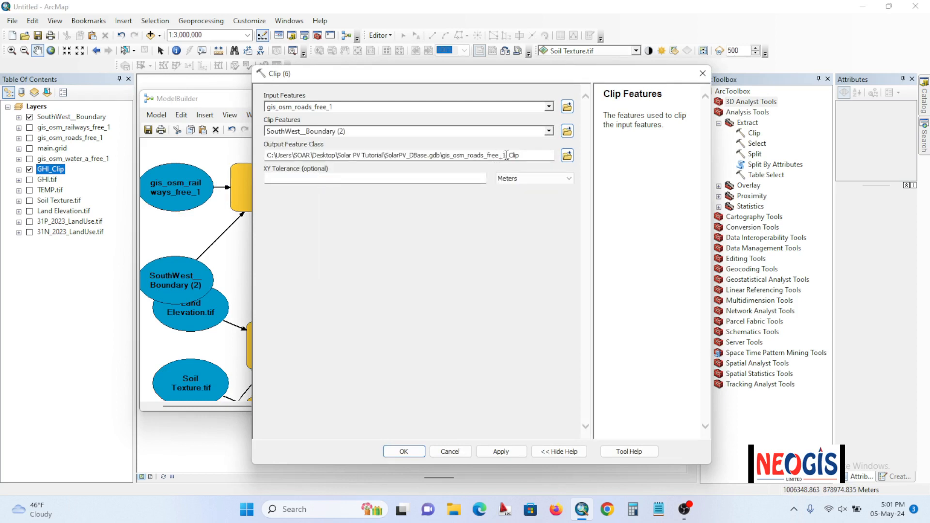
drag(506, 155, 448, 155)
key(BackSpace)
key(BackSpace)
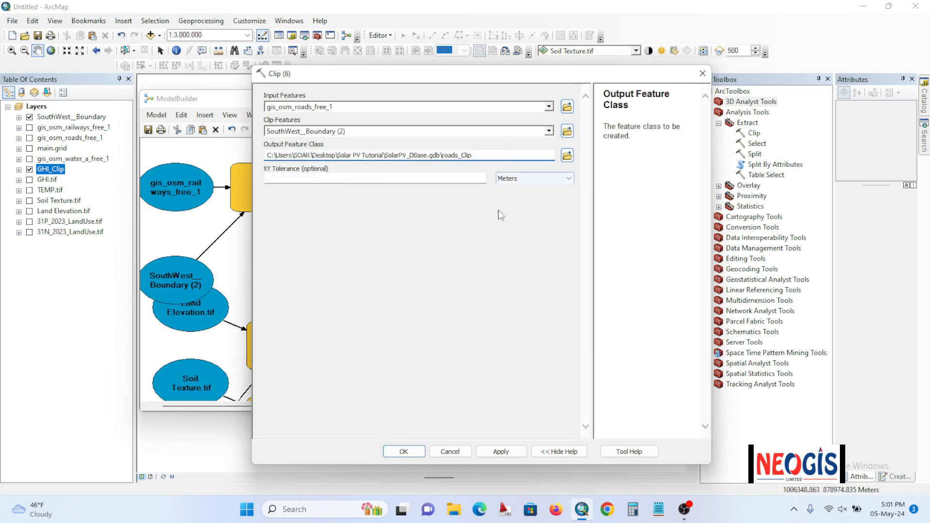
click(404, 451)
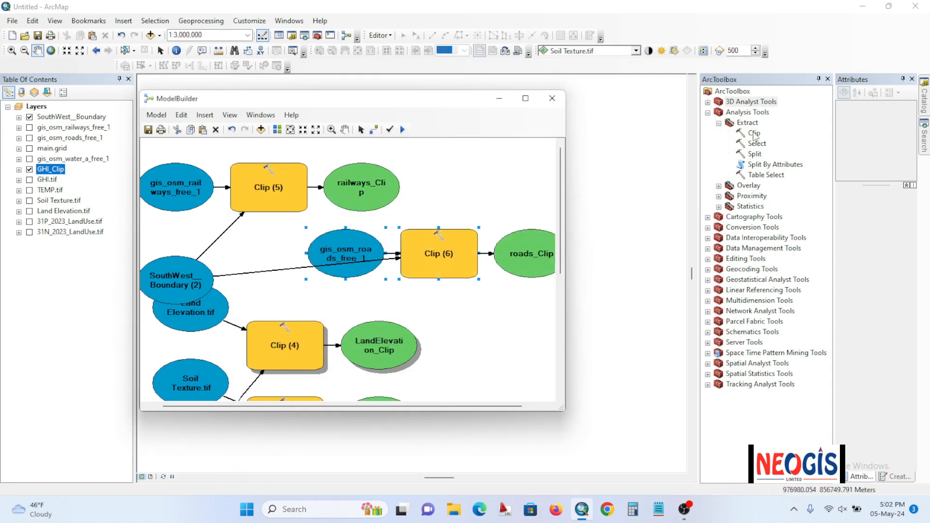
Step: Add a third Analysis Clip tool with main.grid as input features and SouthWest__Boundary (2) as clip features
drag(754, 137, 447, 176)
double_click(444, 176)
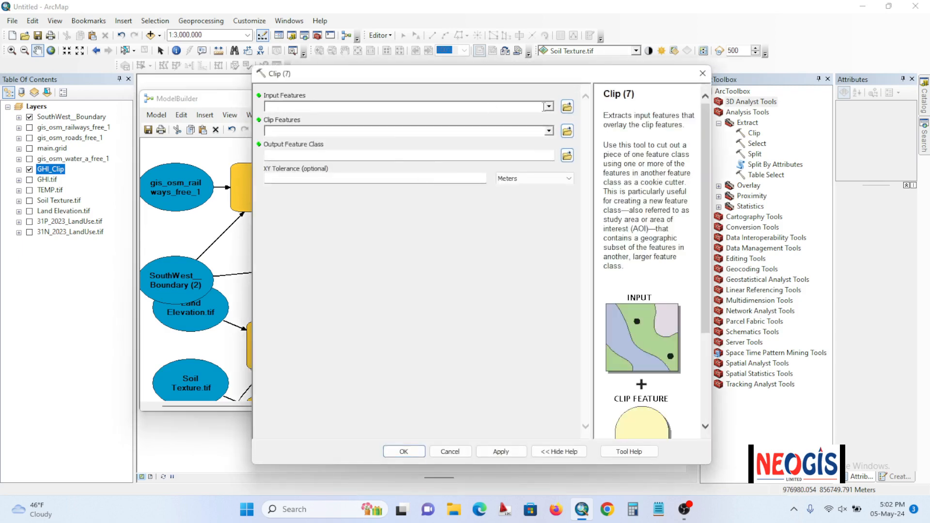
click(550, 107)
click(335, 211)
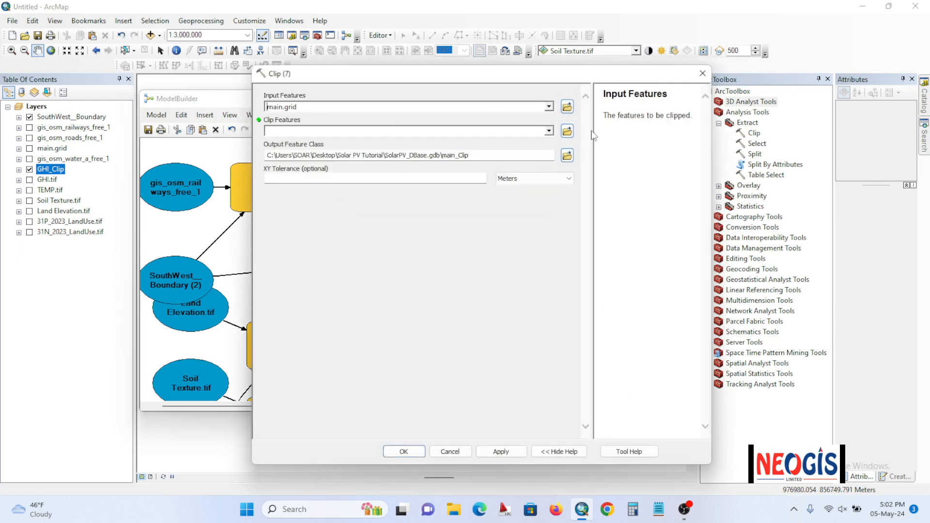
click(549, 130)
click(346, 184)
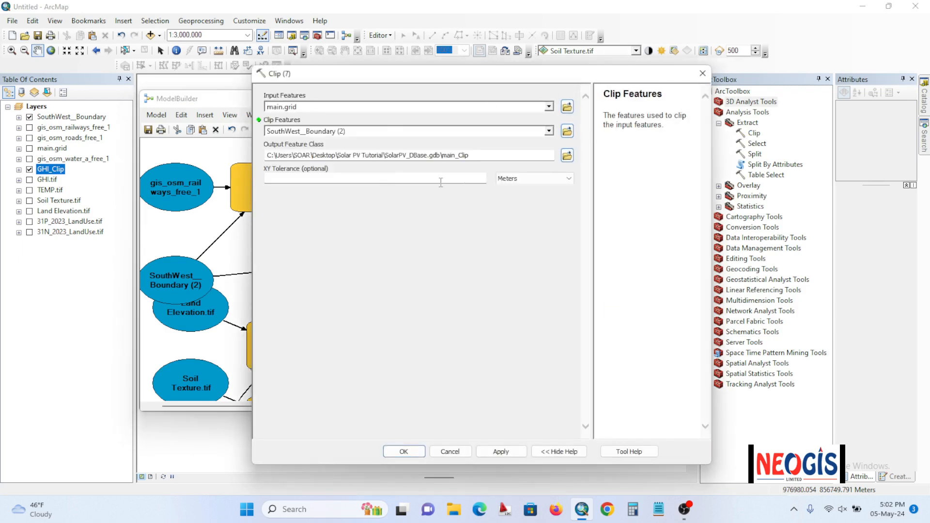
Step: Rename the main.grid clip output to PowerGrid_Clip and accept the tool settings
click(454, 156)
key(BackSpace)
key(BackSpace)
key(BackSpace)
key(BackSpace)
text(Powe)
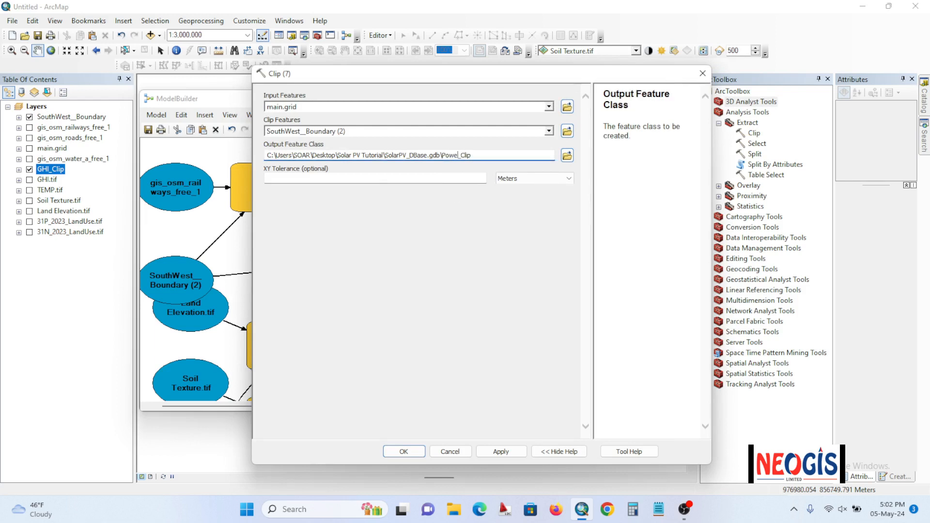
text(rGrid)
click(416, 450)
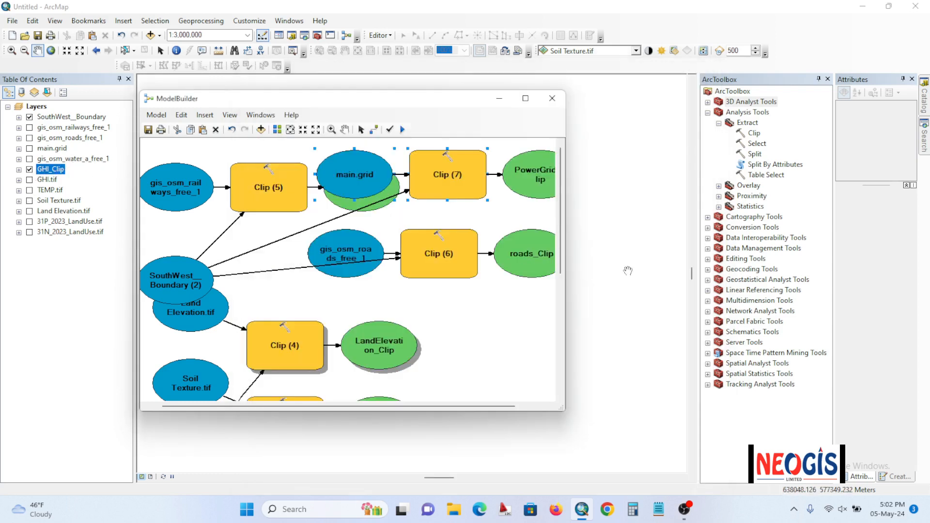
Step: Add a fourth Analysis Clip tool with gis_osm_water_a_free_1 as input features and SouthWest__Boundary (2) as clip features
drag(755, 132, 450, 308)
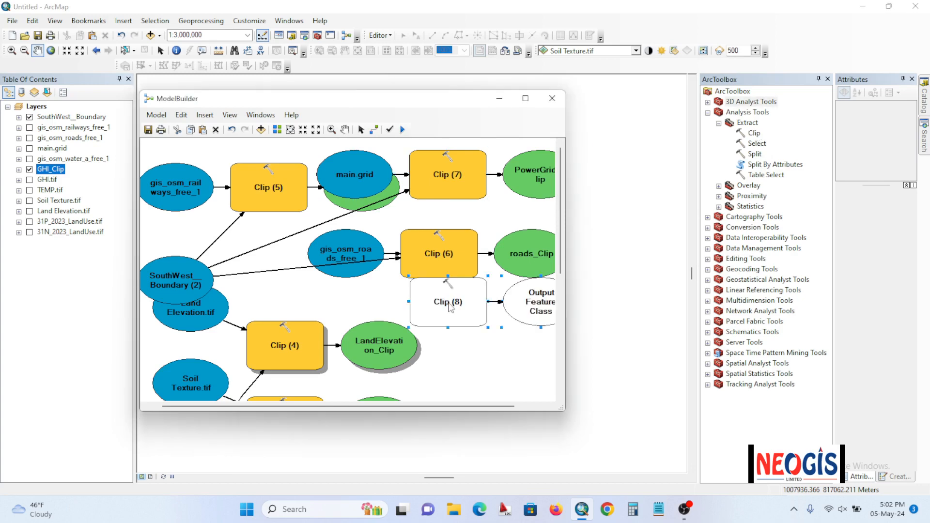
double_click(450, 308)
click(549, 106)
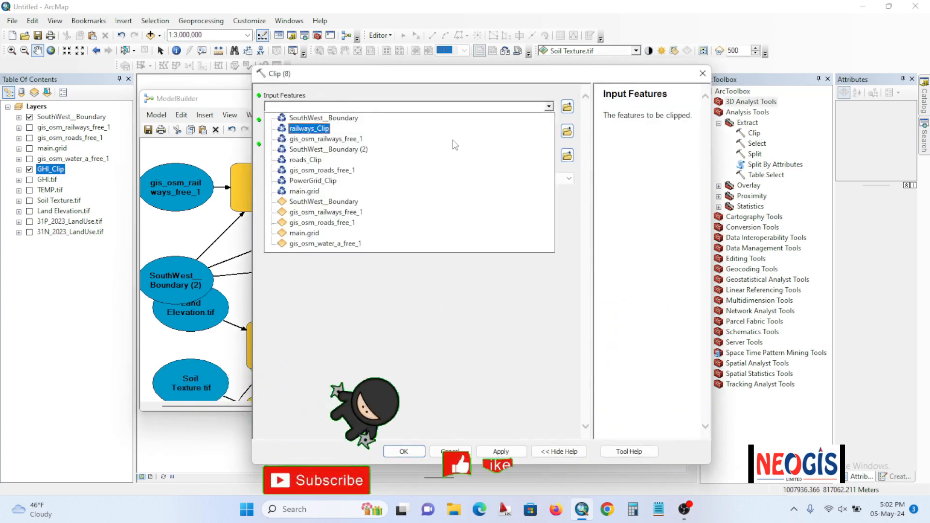
click(338, 244)
click(549, 131)
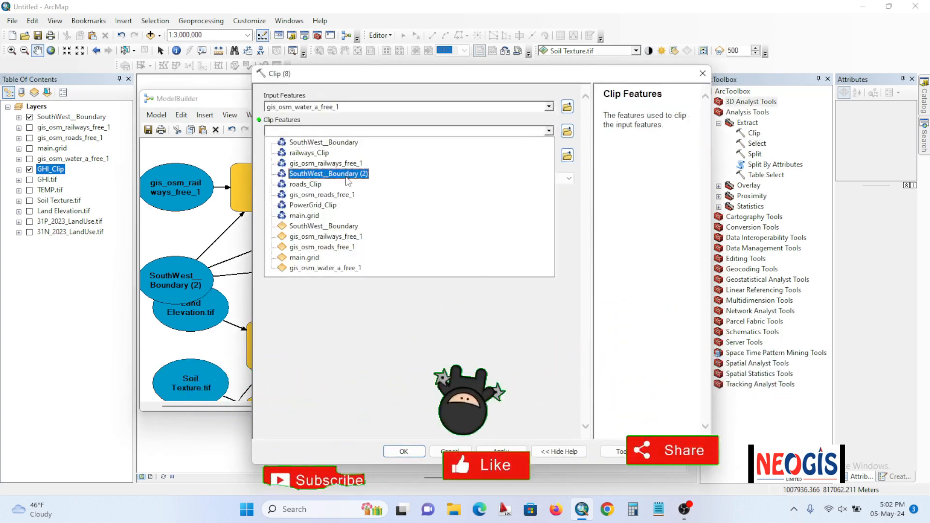
click(347, 179)
Step: Rename the water clip output to water_Clip and accept the tool settings
drag(514, 155, 442, 155)
key(BackSpace)
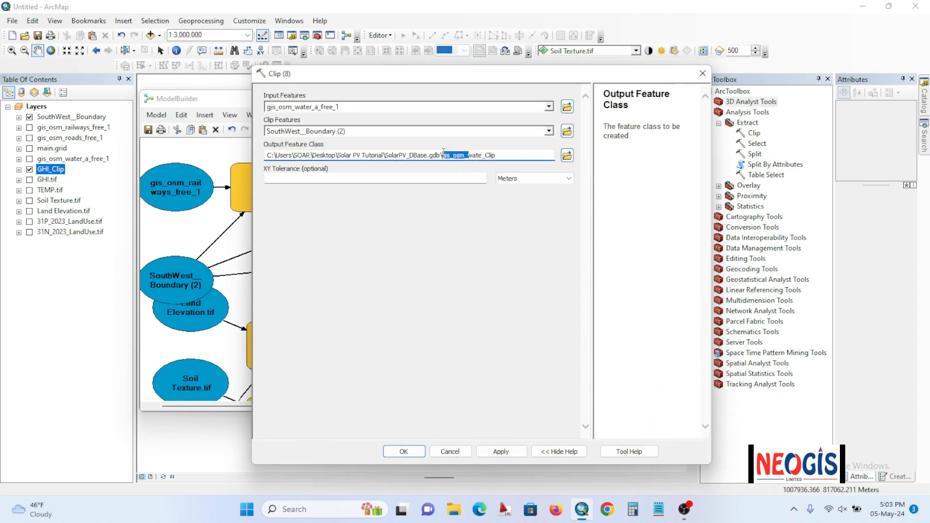
key(BackSpace)
click(458, 155)
text(r)
click(403, 455)
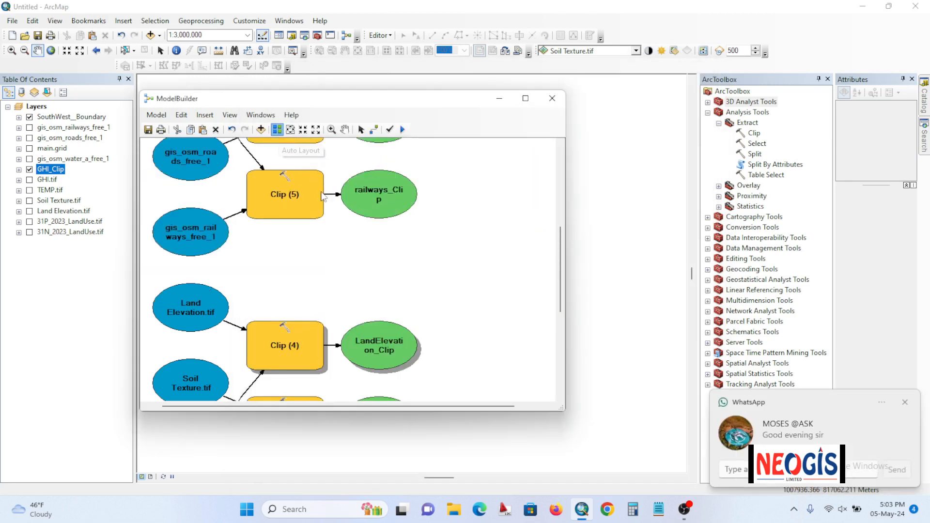
Step: Review the arranged model diagram, comparing the four vector Clip branches with the raster Clip branches below them
scroll(401, 289, up, 5)
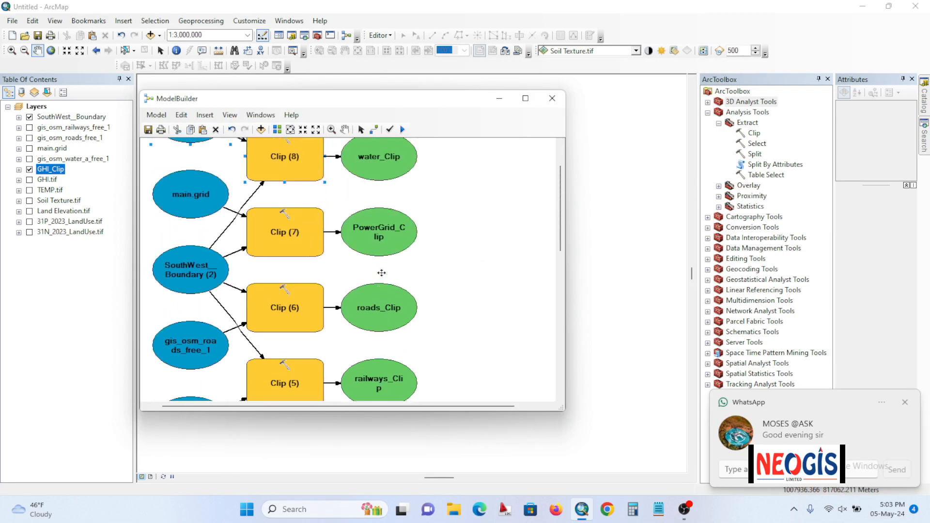
scroll(369, 269, down, 3)
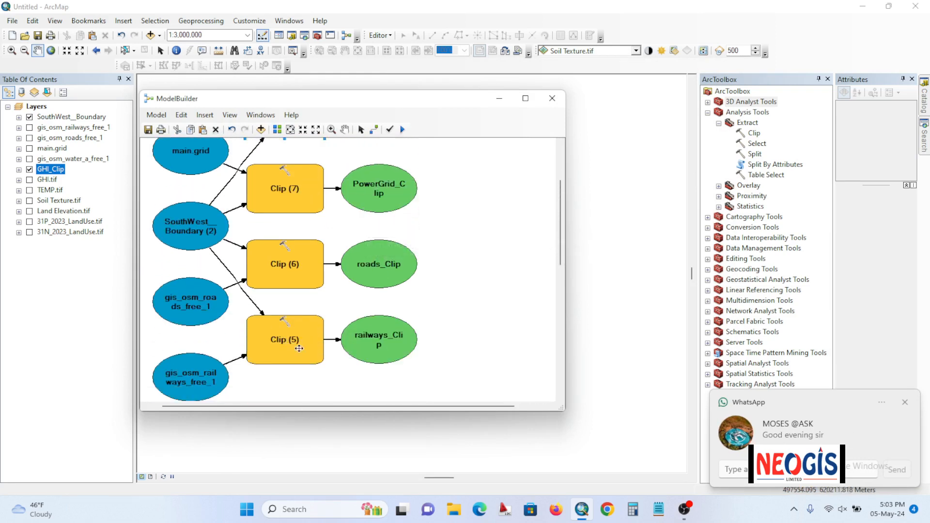
scroll(296, 290, up, 2)
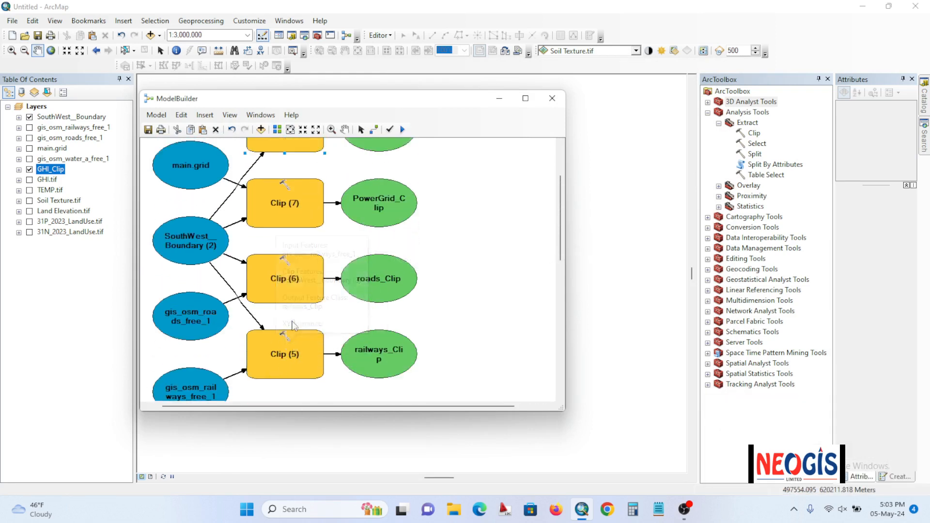
scroll(296, 185, up, 1)
scroll(363, 213, down, 2)
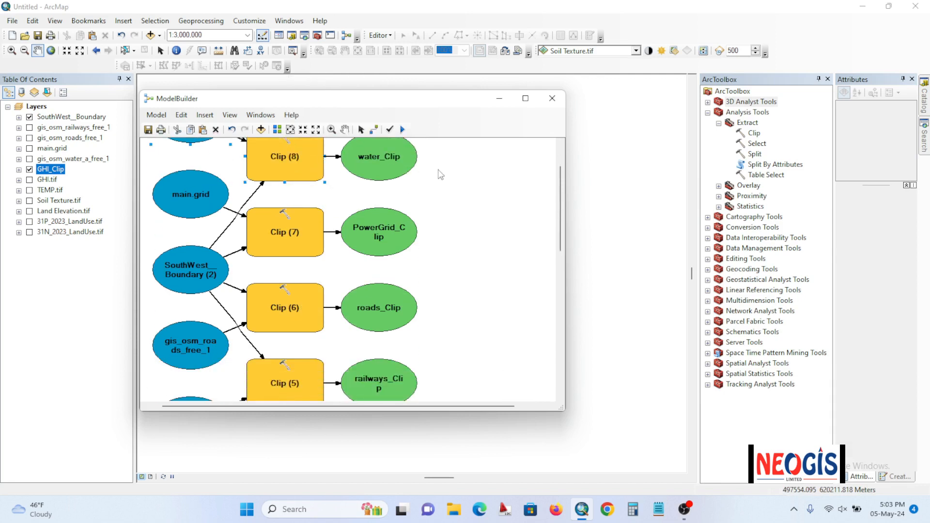
scroll(349, 266, down, 6)
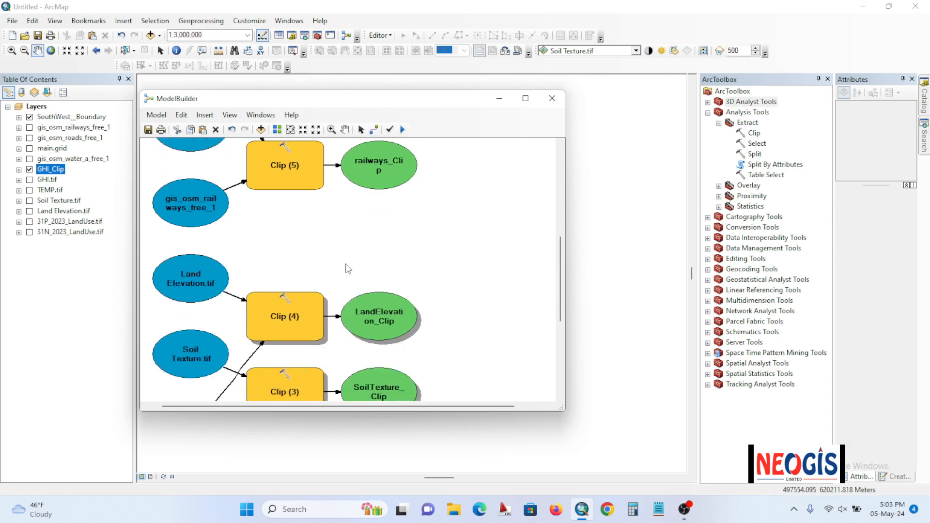
scroll(353, 265, up, 2)
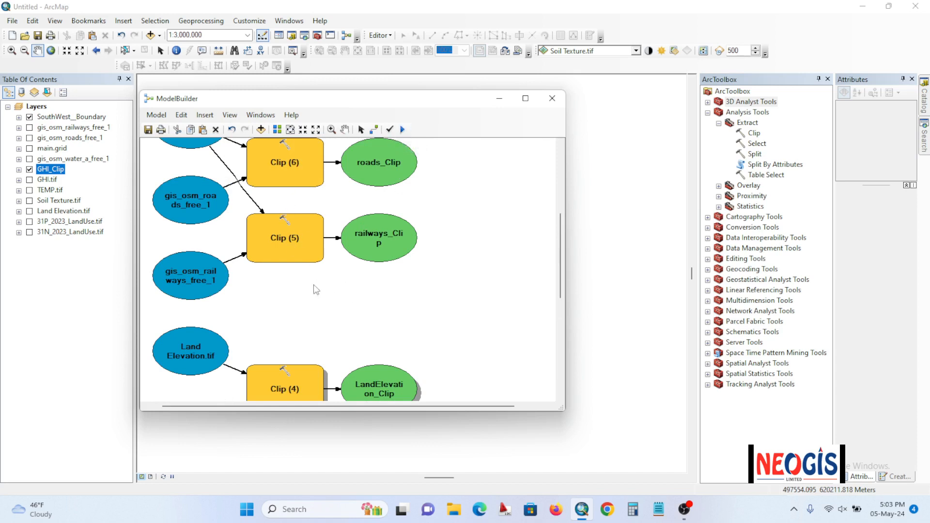
scroll(310, 271, up, 1)
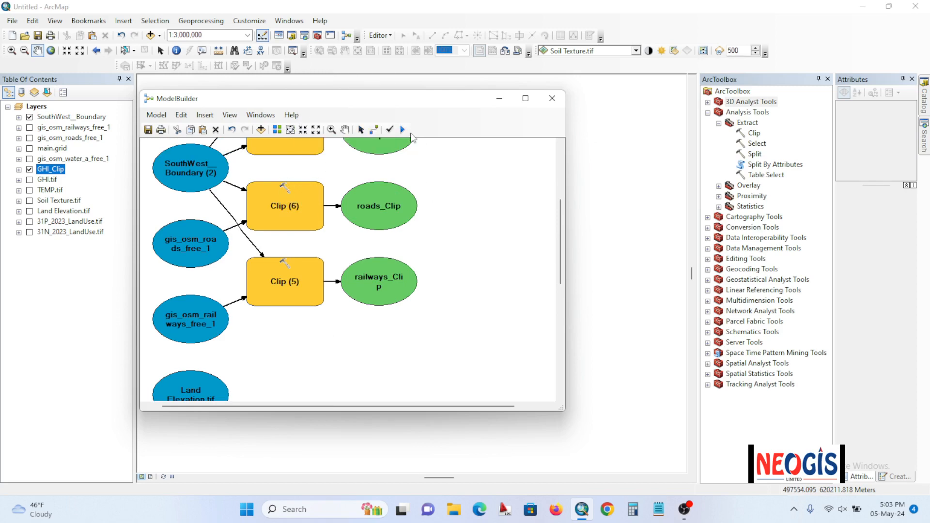
scroll(415, 272, down, 5)
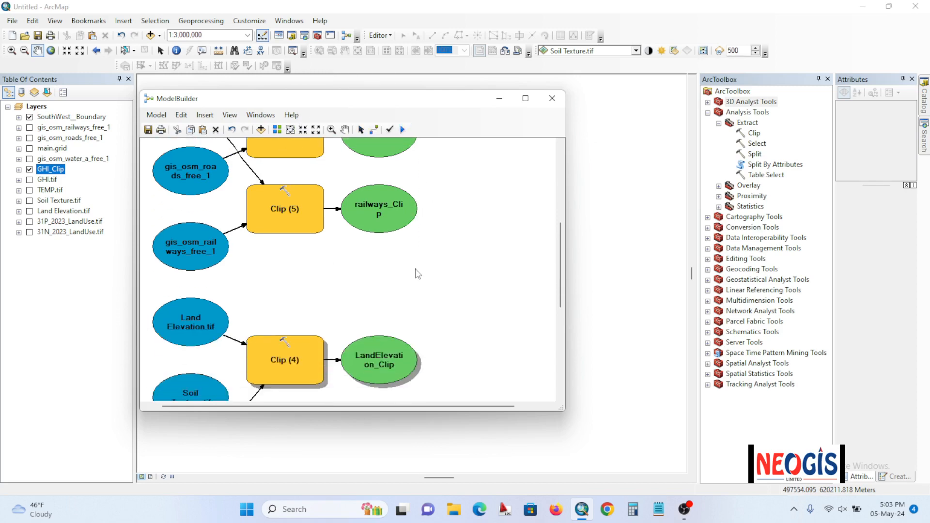
scroll(418, 274, down, 3)
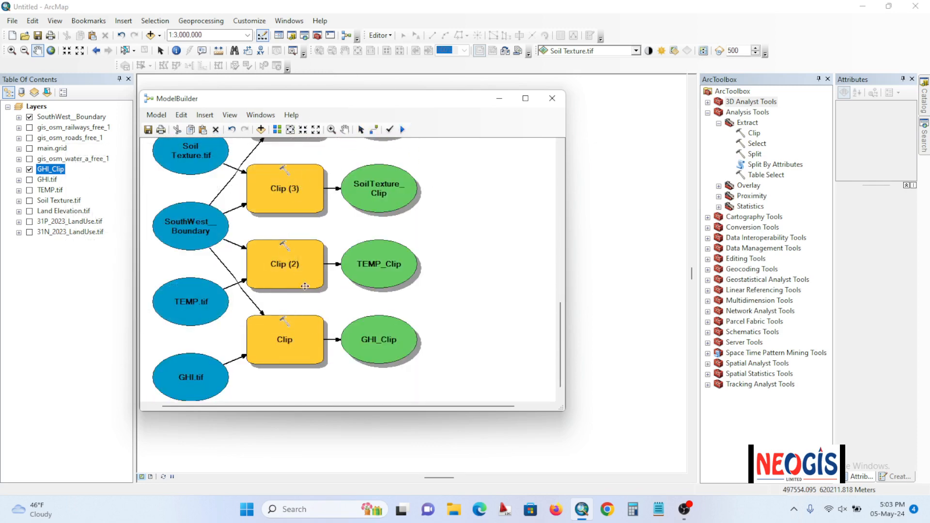
scroll(324, 208, up, 5)
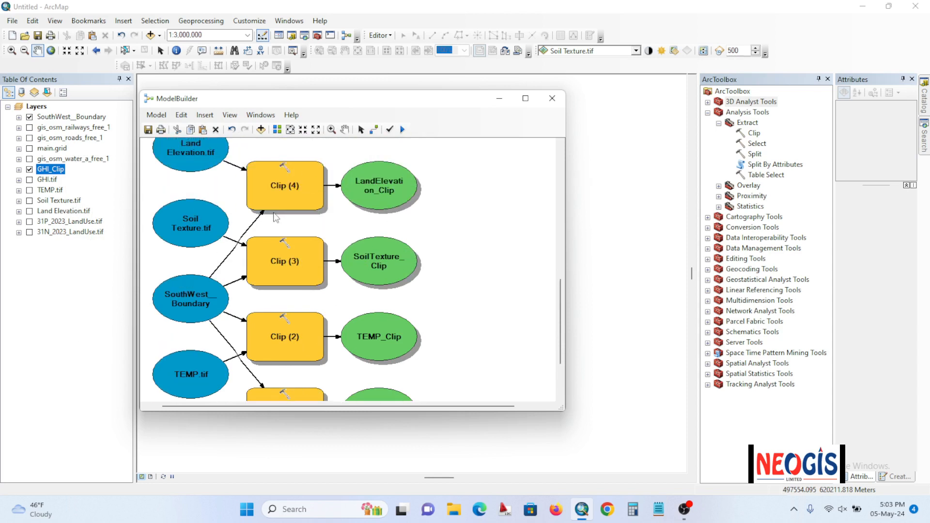
scroll(325, 207, up, 1)
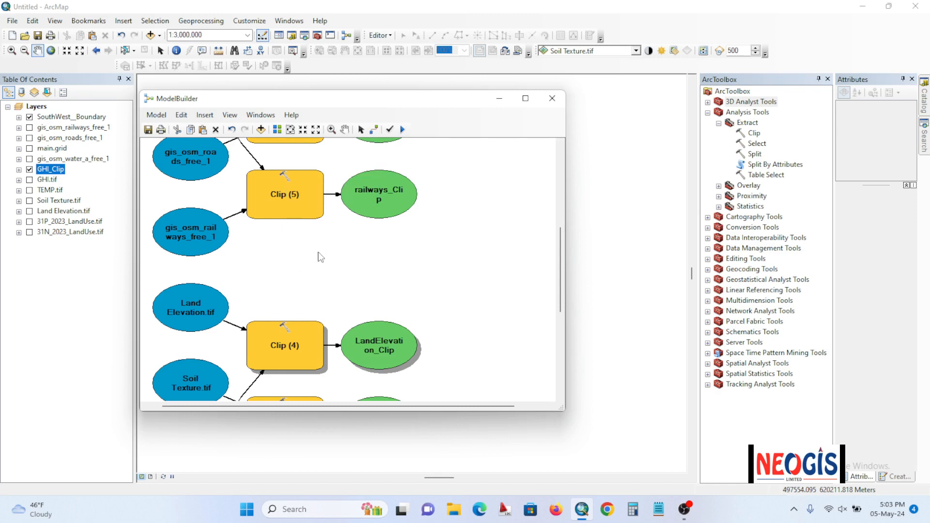
scroll(318, 256, up, 1)
scroll(287, 175, up, 1)
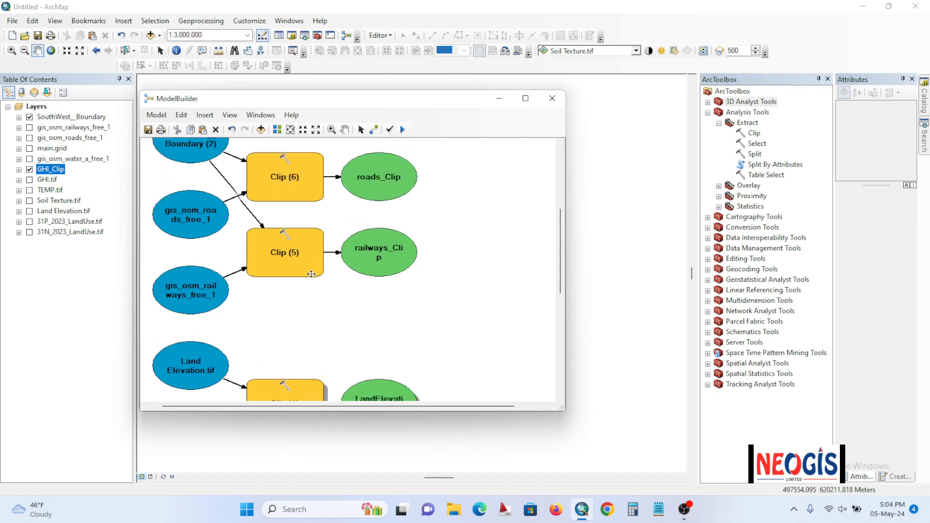
Step: Run the railways Clip (5) and roads Clip (6) tools individually in the model, closing each completed run
click(276, 274)
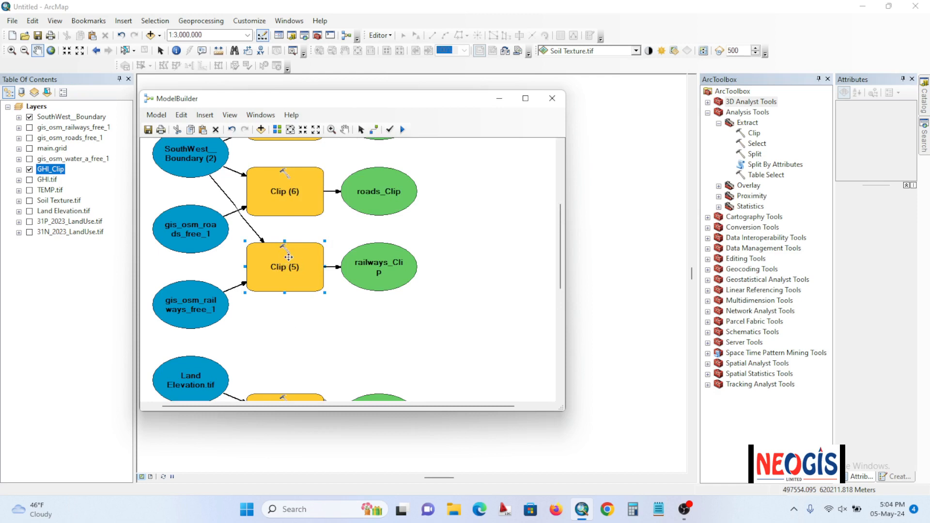
right_click(289, 257)
click(316, 291)
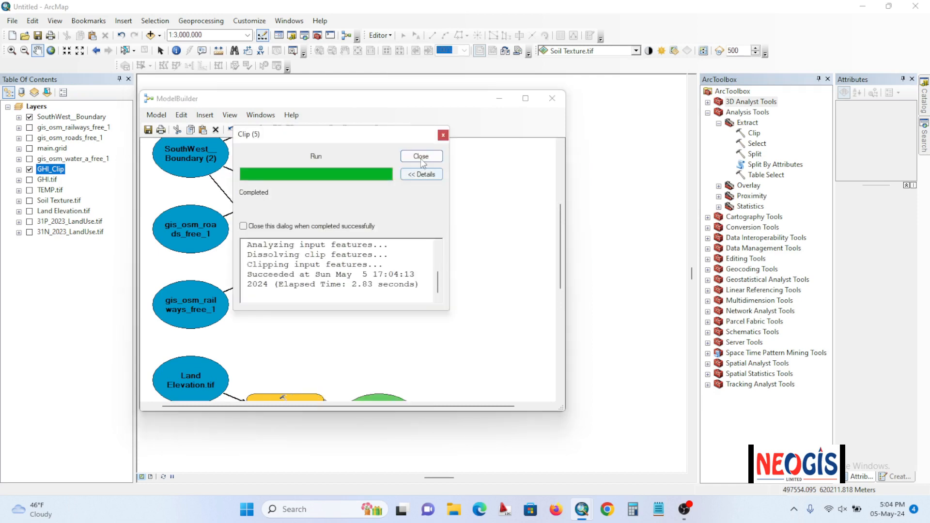
click(421, 158)
right_click(291, 188)
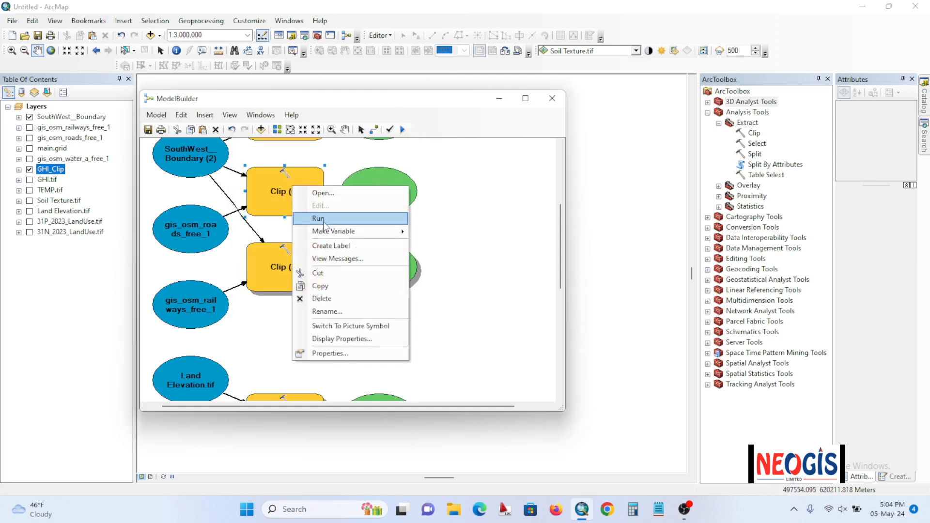
click(322, 220)
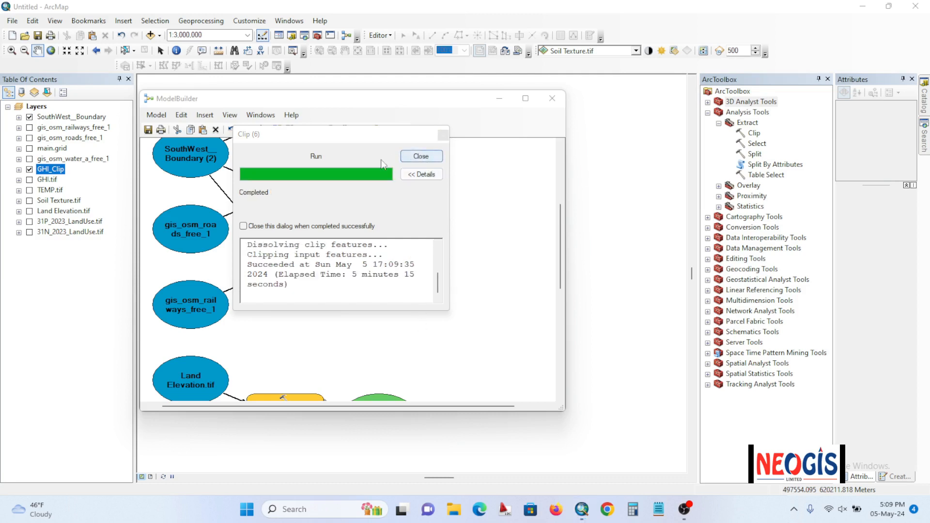
click(420, 156)
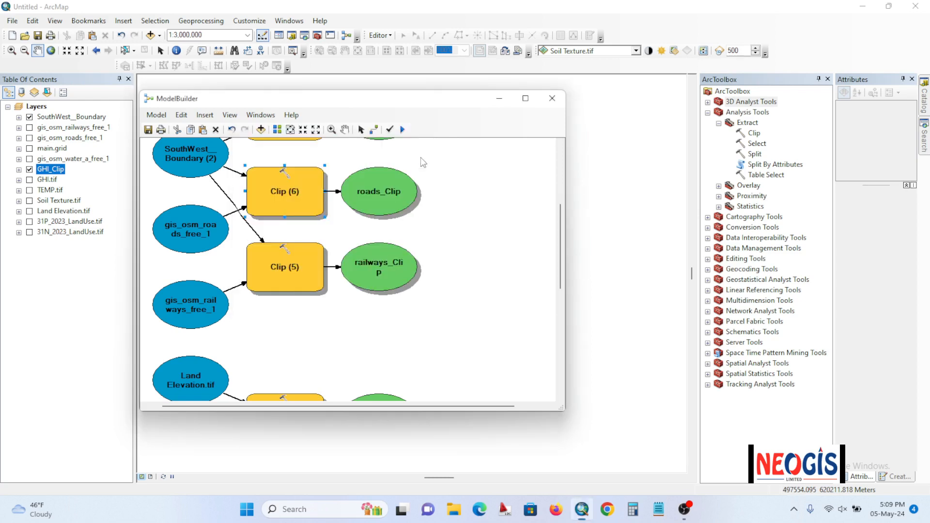
Step: Run the PowerGrid_Clip and water_Clip branches' Clip tools individually, closing each completed run
scroll(369, 240, up, 4)
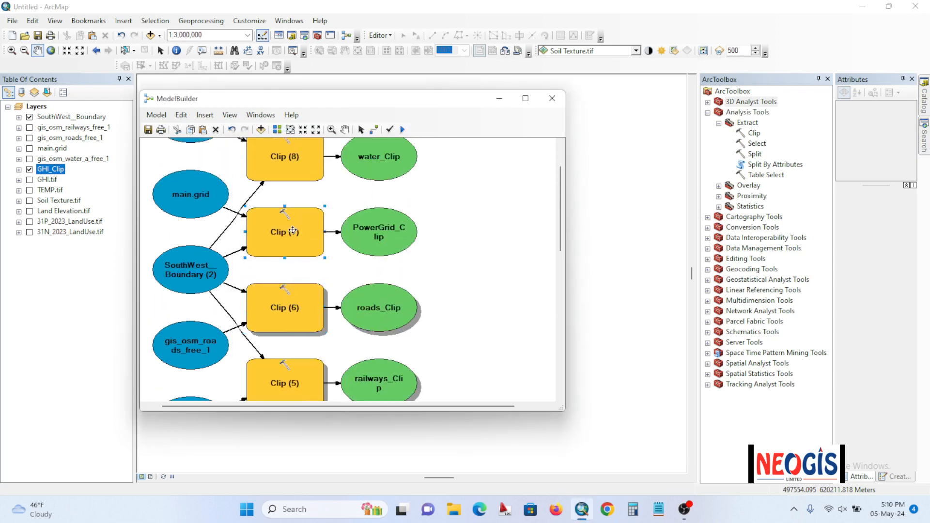
right_click(294, 232)
click(320, 264)
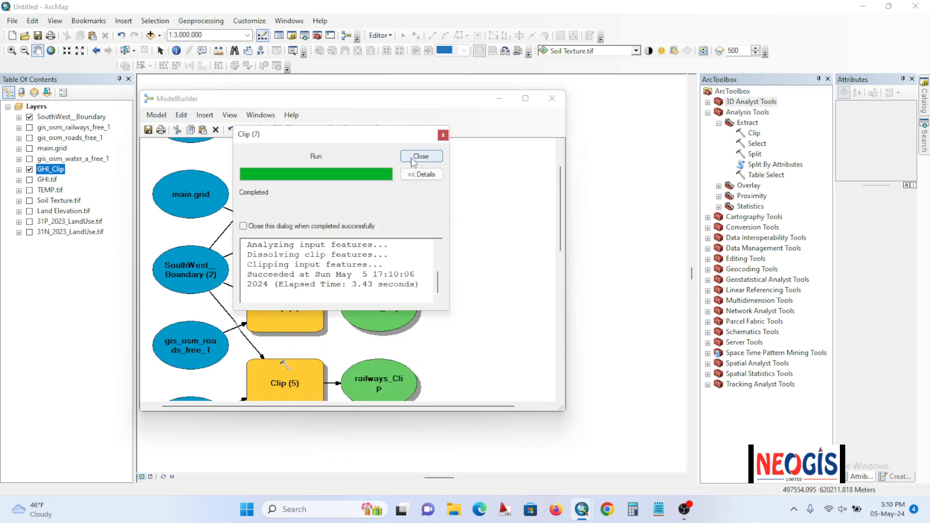
click(413, 159)
scroll(368, 240, up, 2)
right_click(282, 217)
click(319, 248)
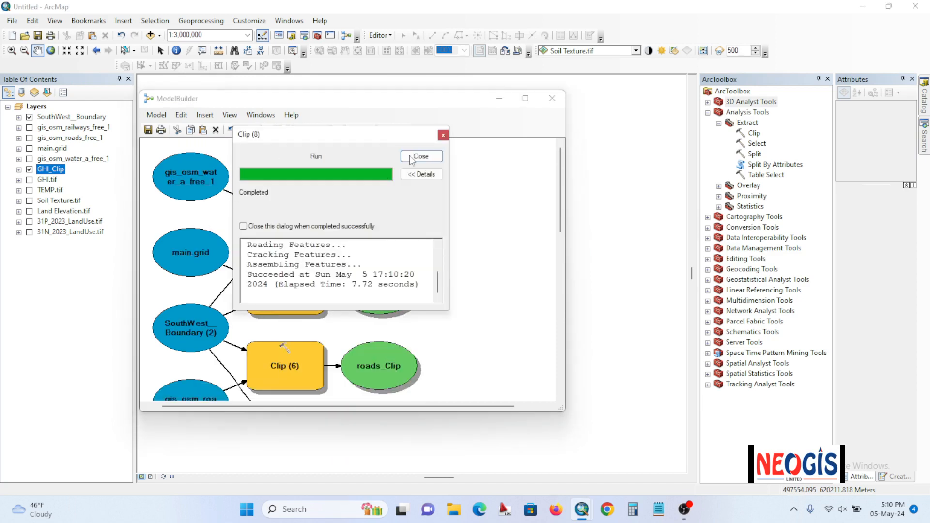
click(421, 156)
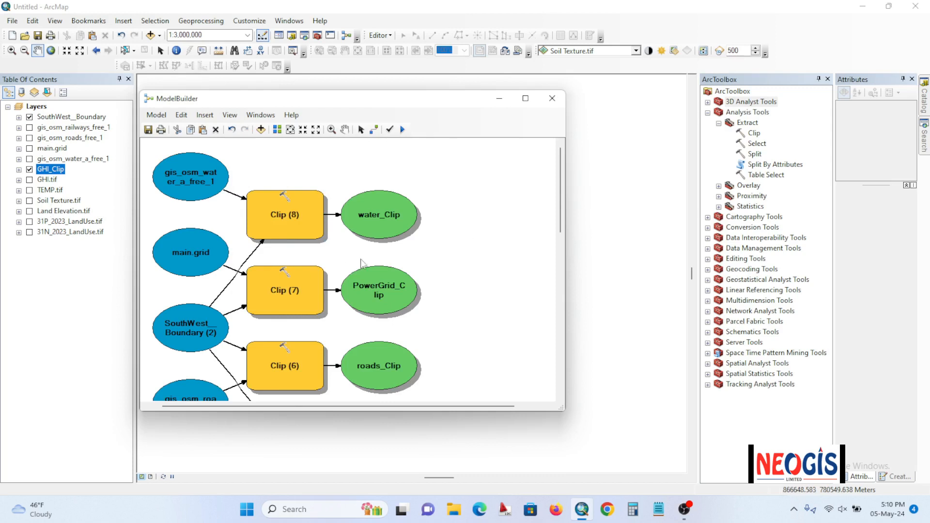
Step: Add the Mosaic To New Raster tool from Data Management's raster dataset tools to the empty area above the water clip branch
scroll(402, 252, down, 1)
scroll(434, 249, up, 4)
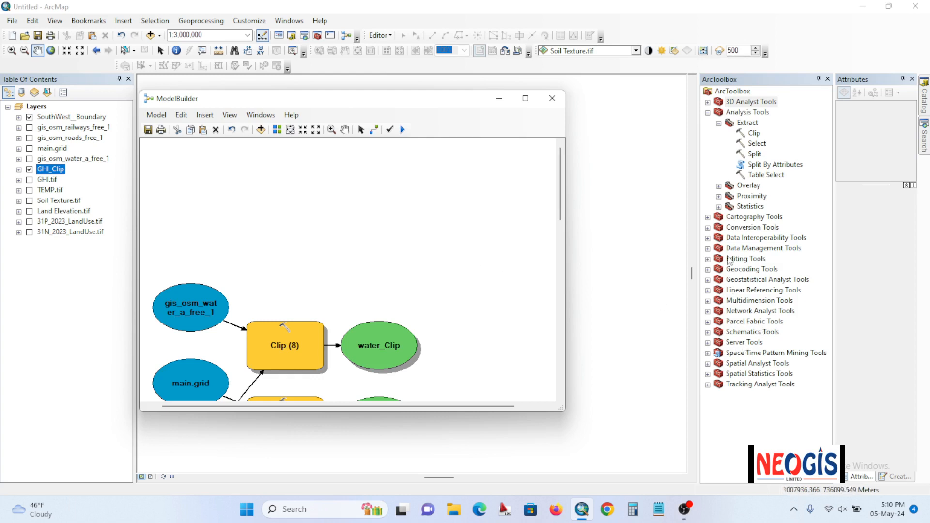
click(708, 113)
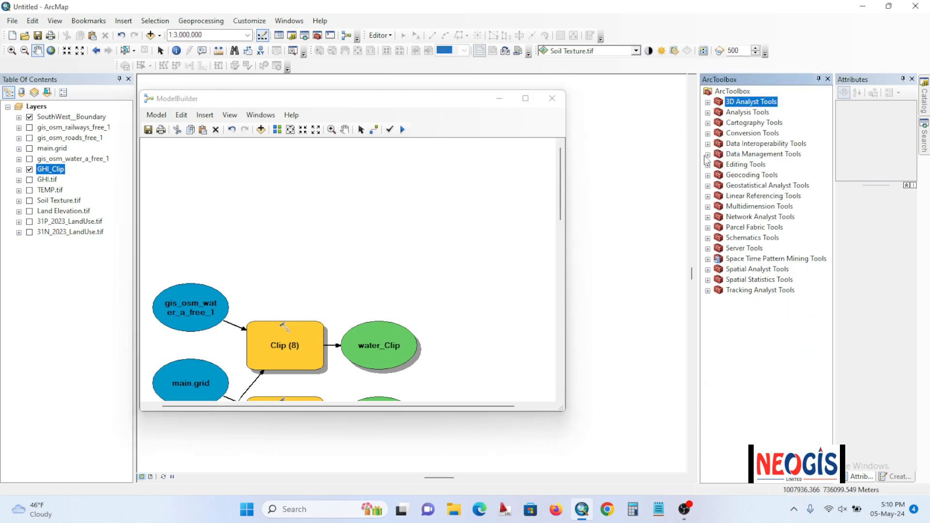
click(708, 154)
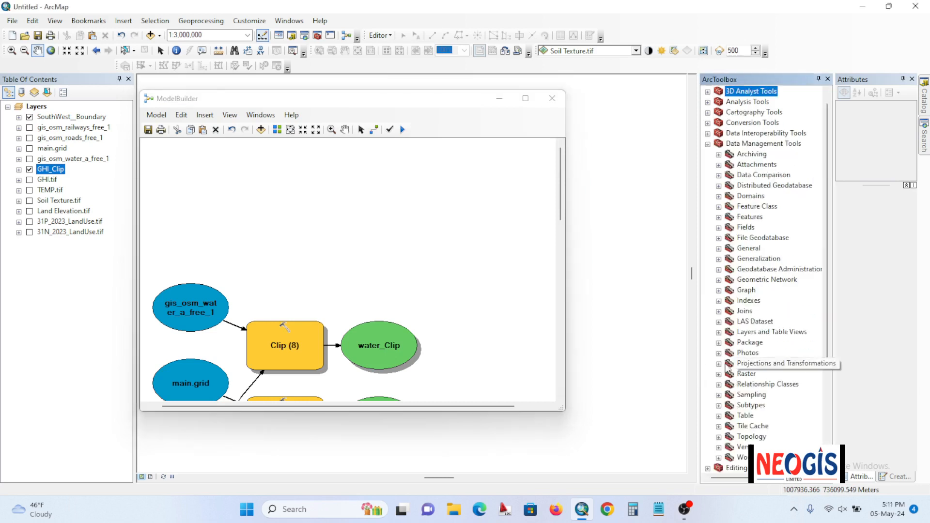
click(718, 374)
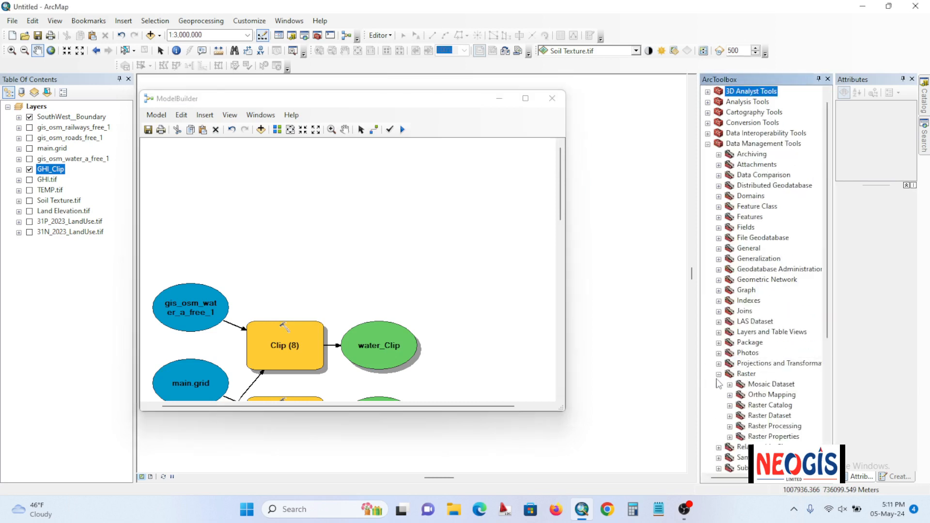
click(730, 416)
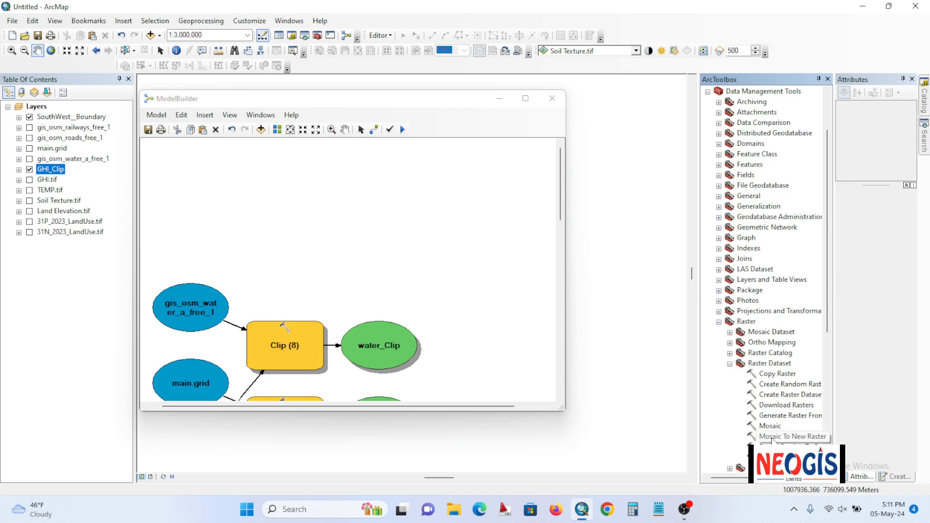
drag(772, 441, 306, 207)
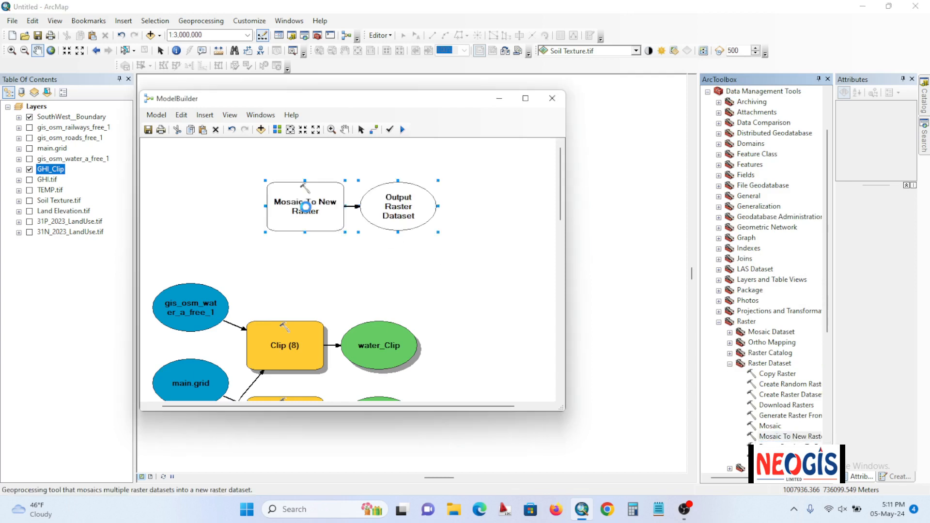
Step: Set 31P_2023_LandUse.tif and 31N_2023_LandUse.tif as the input rasters of Mosaic To New Raster
double_click(305, 207)
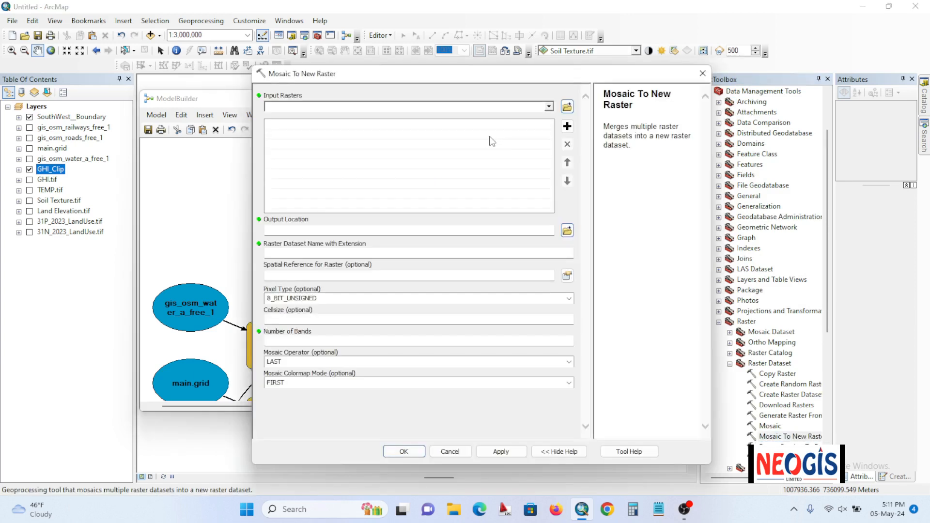
click(550, 108)
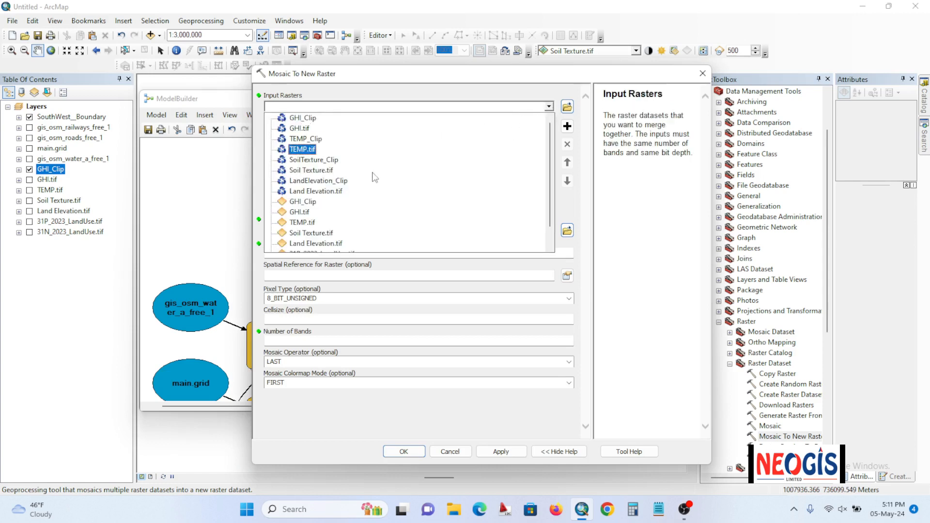
scroll(320, 233, down, 1)
click(329, 232)
click(550, 107)
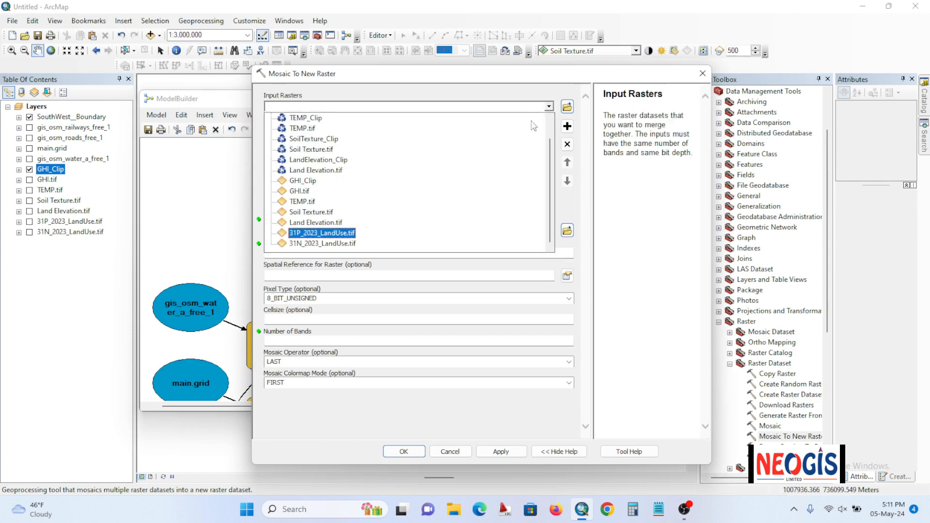
click(321, 243)
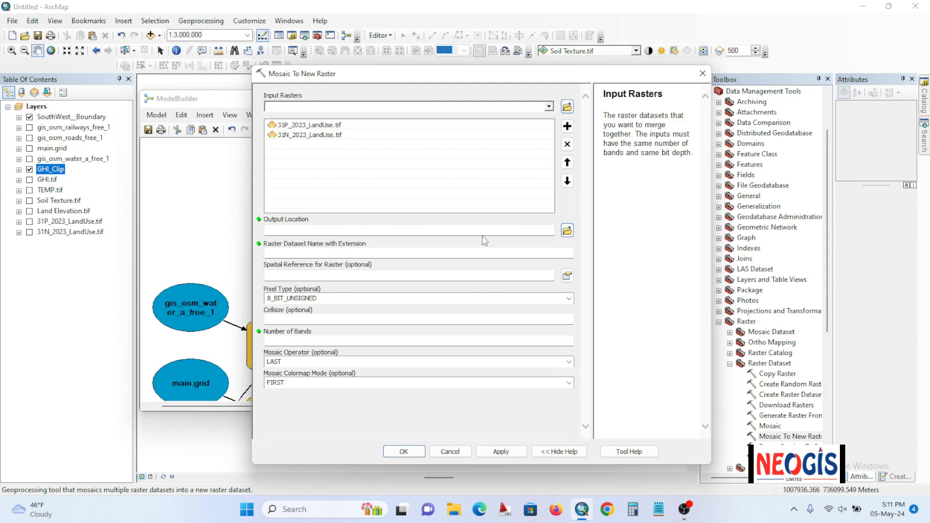
Step: Create a LandUse folder inside Solar PV Tutorial and set it as the mosaic's output location
click(568, 231)
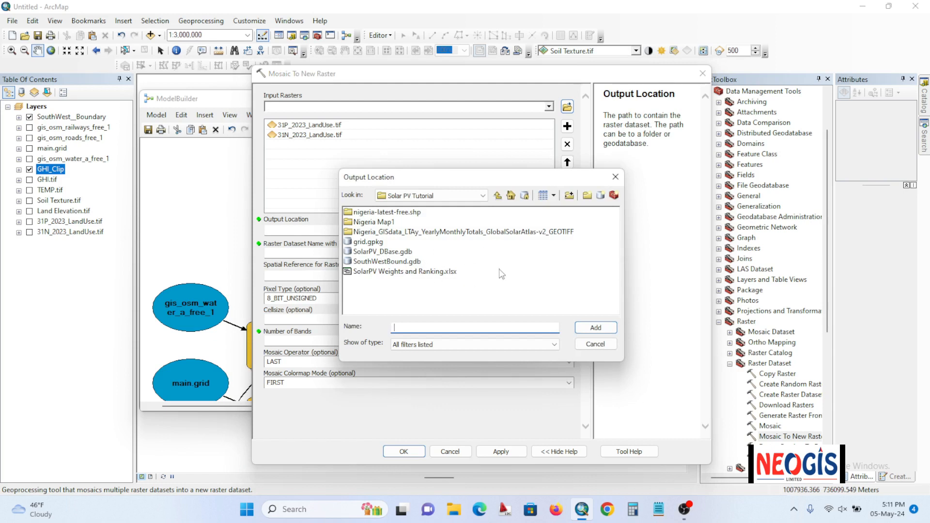
click(587, 195)
text(LandUse)
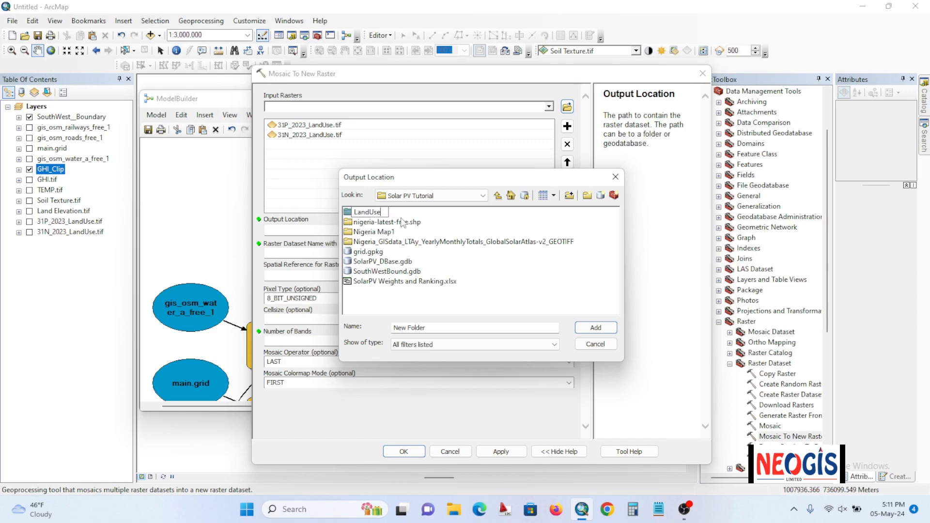
key(Return)
click(487, 306)
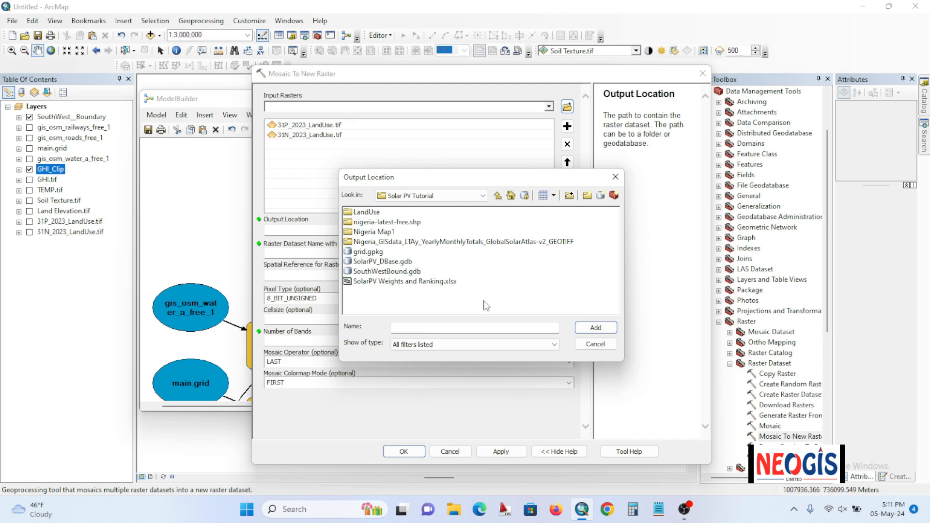
click(376, 215)
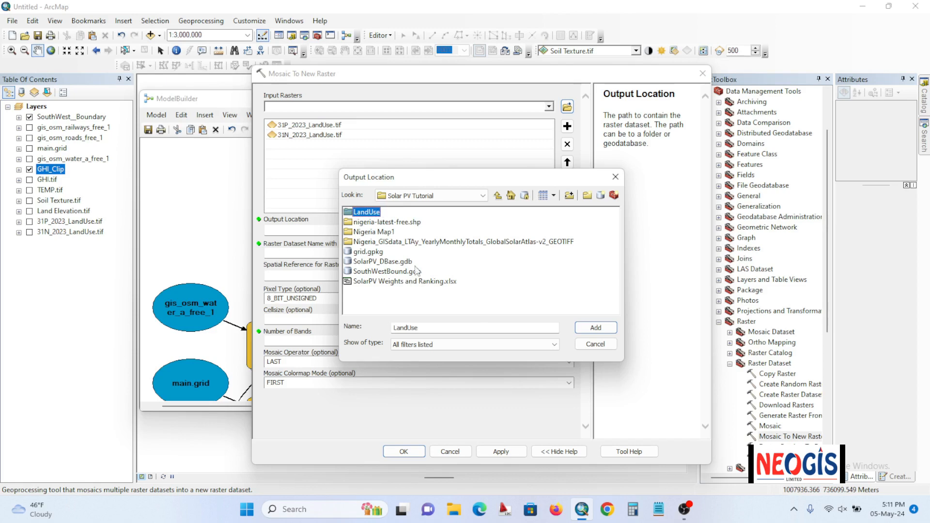
click(596, 328)
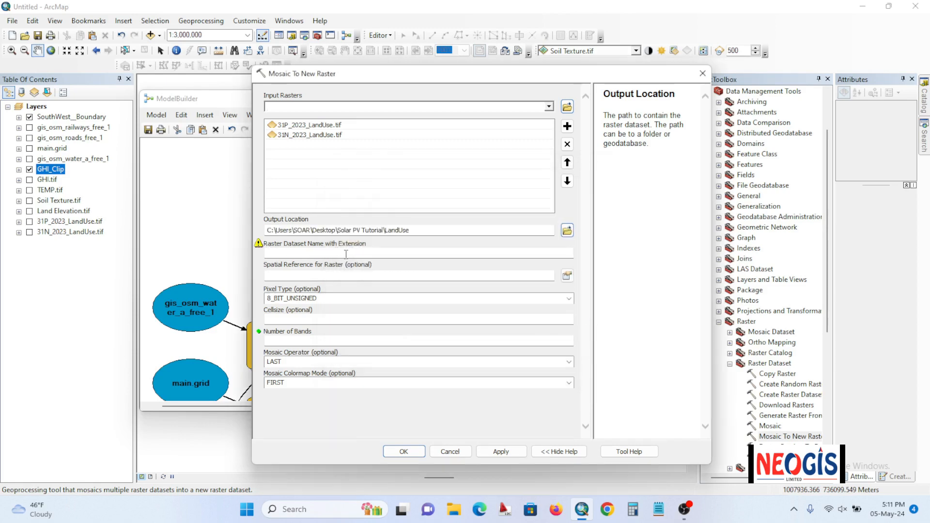
Step: Name the mosaic raster LandUse.tif, keep the 8_BIT_UNSIGNED pixel type, set the number of bands to 1, and accept the tool settings
click(346, 254)
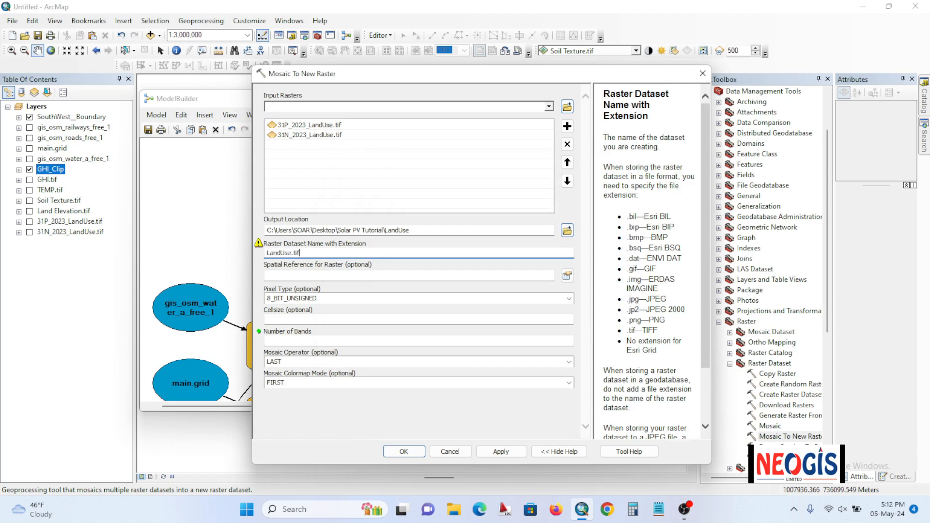
click(355, 298)
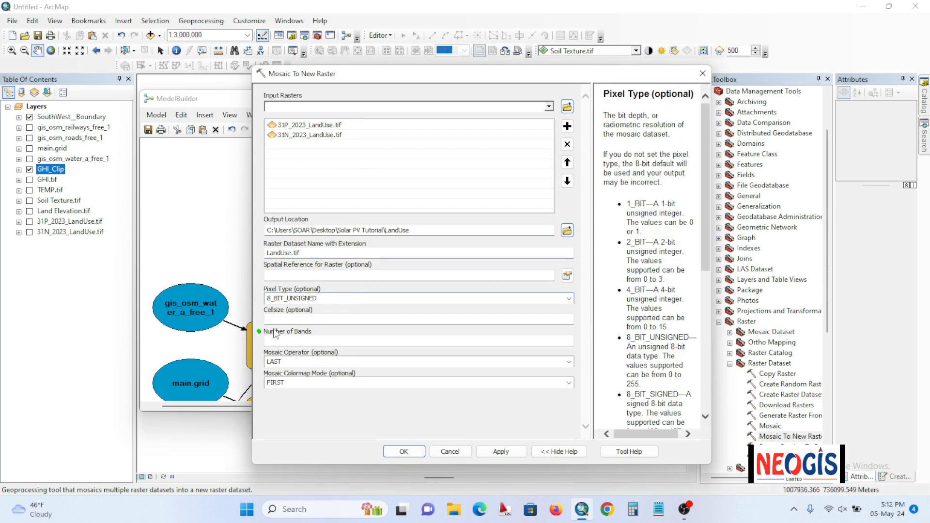
click(288, 342)
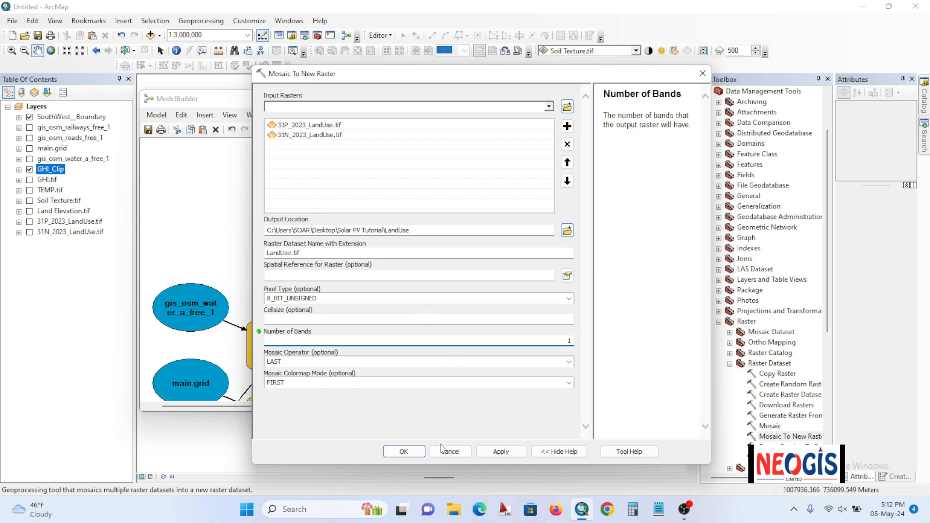
click(502, 454)
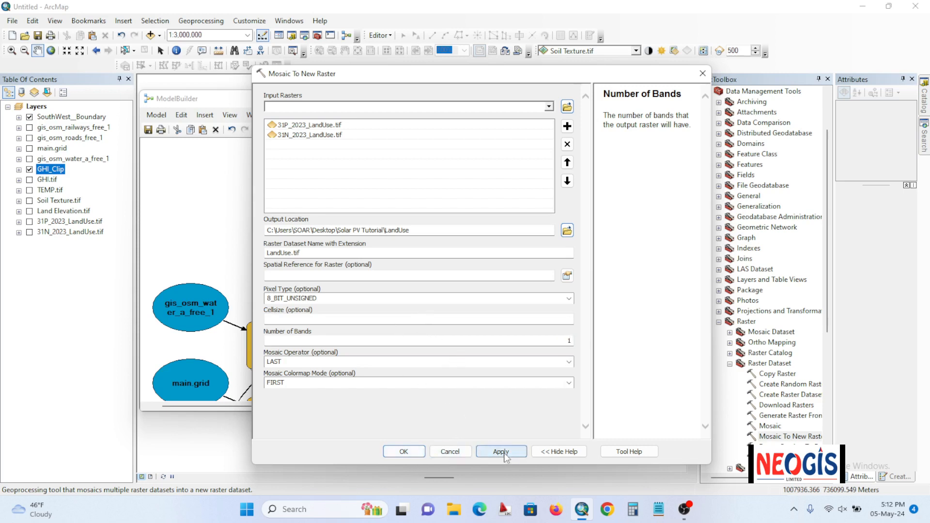
click(404, 453)
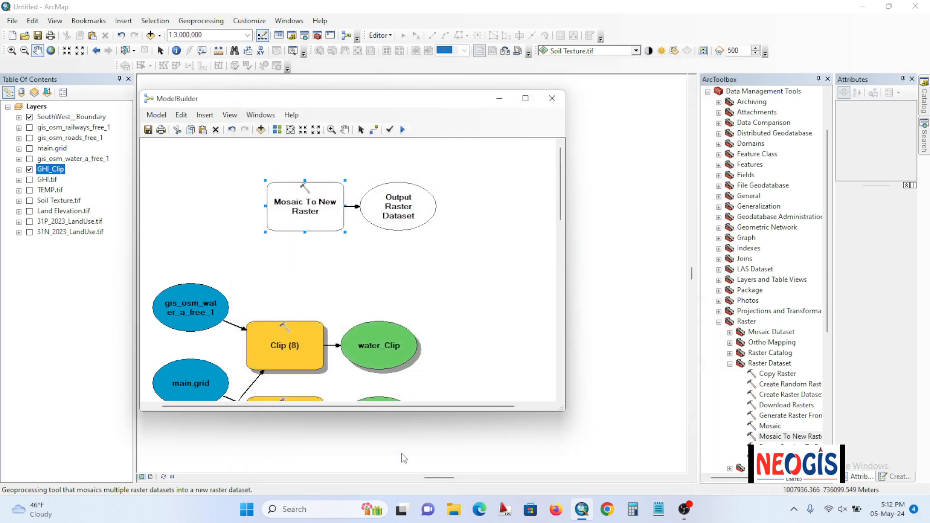
Step: Run the Mosaic To New Raster tool on its own and close the completed run
right_click(304, 201)
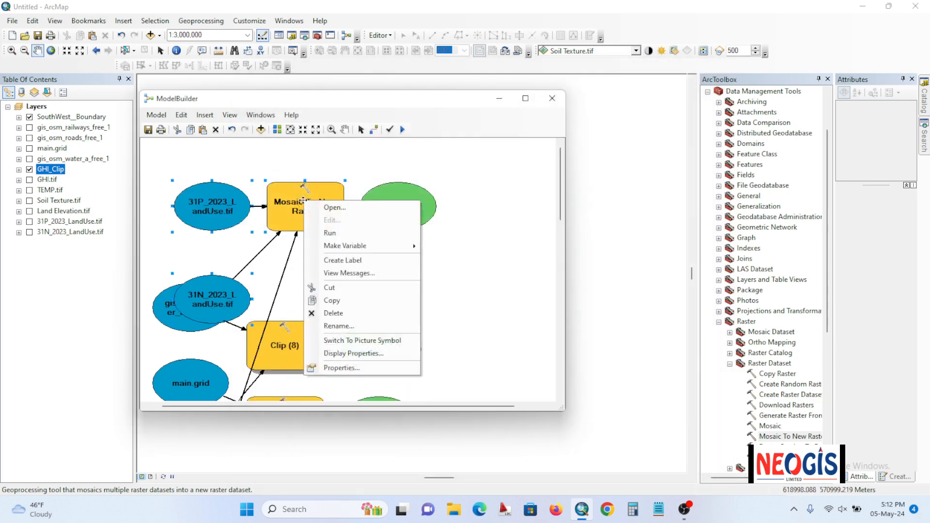
click(349, 229)
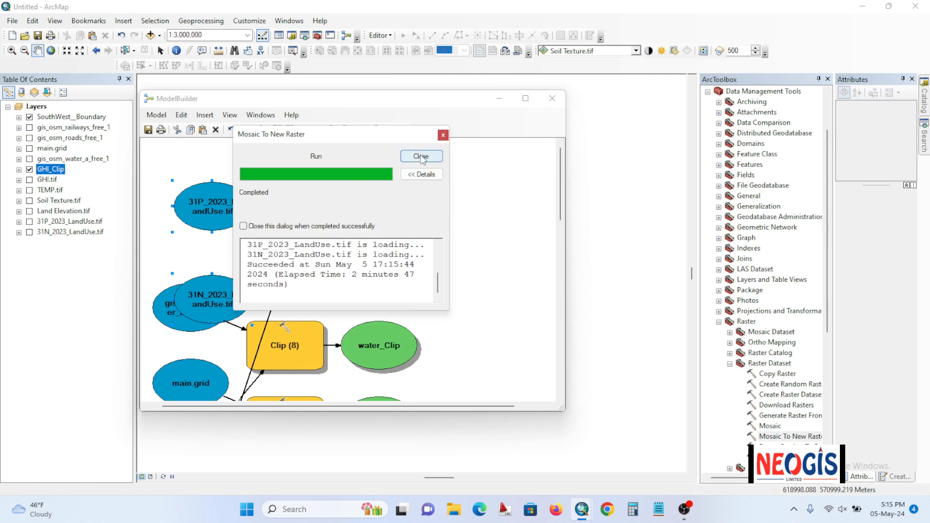
click(421, 157)
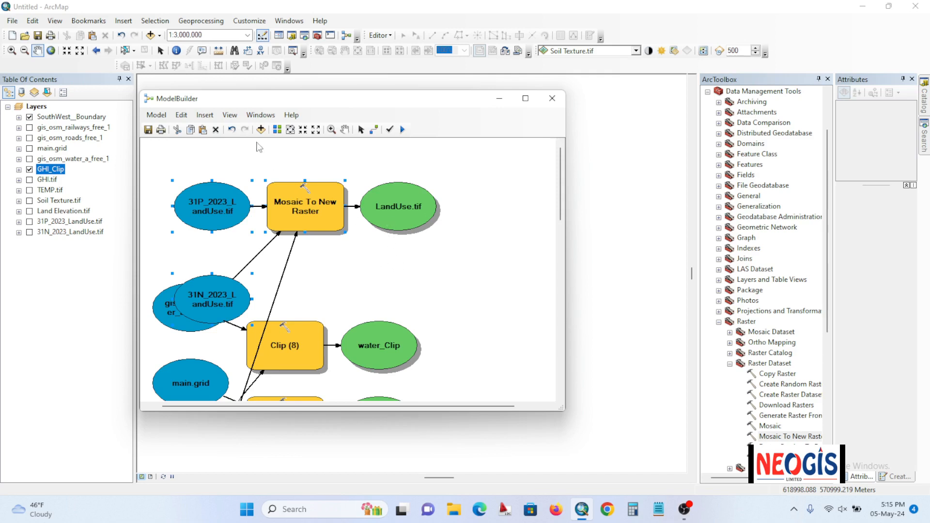
Step: Auto-arrange the model diagram so the land use mosaic branch no longer overlaps the clip branches
click(278, 131)
scroll(348, 237, up, 3)
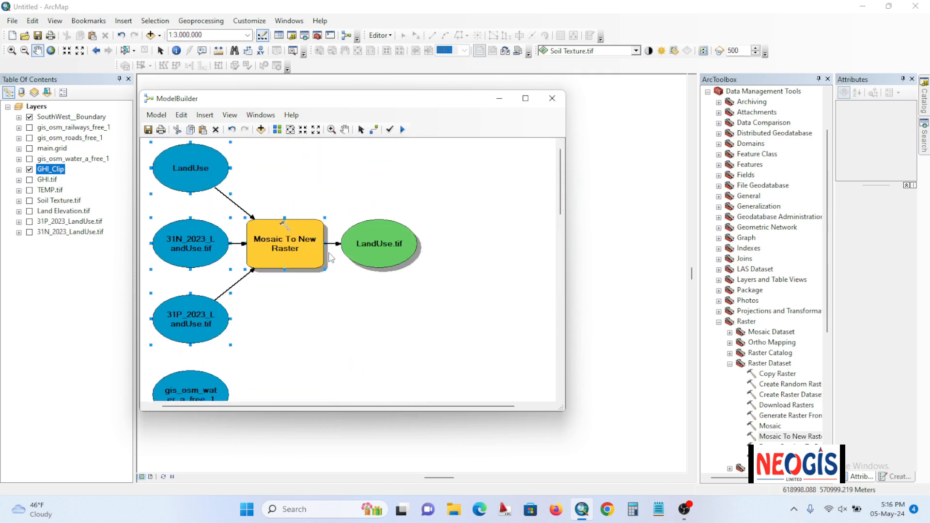
scroll(331, 258, up, 1)
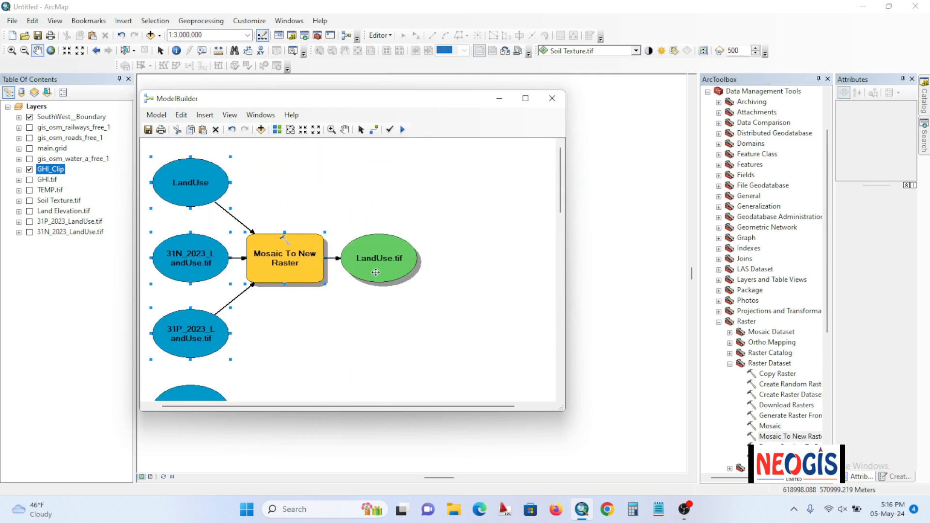
Step: Add the LandUse.tif mosaic output to the map display and minimize the model window to reveal the map
right_click(386, 259)
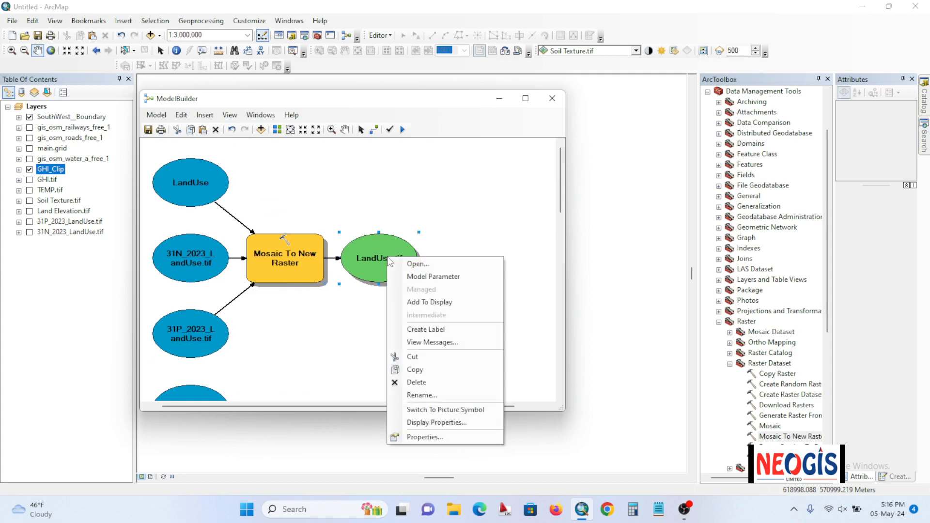
click(430, 303)
click(499, 98)
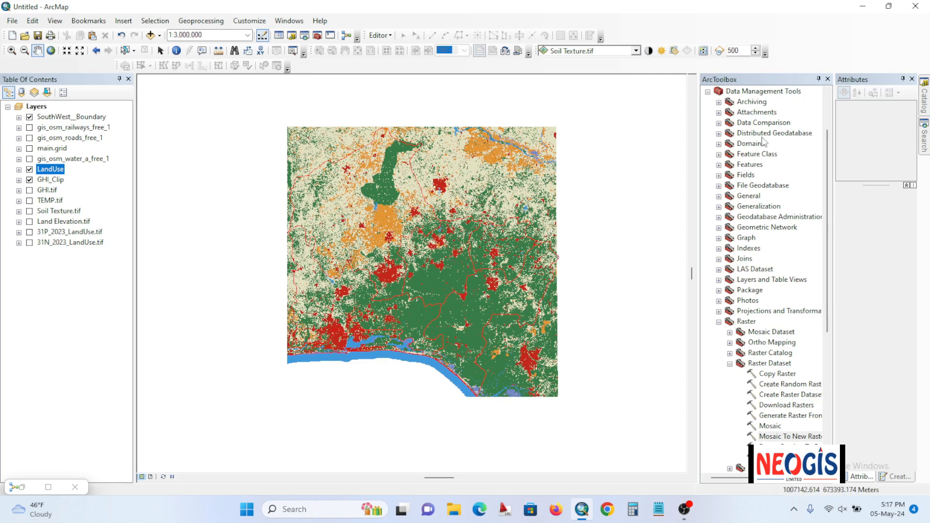
Step: Add the Raster Processing Clip tool to the model just below the LandUse.tif output
scroll(766, 314, down, 2)
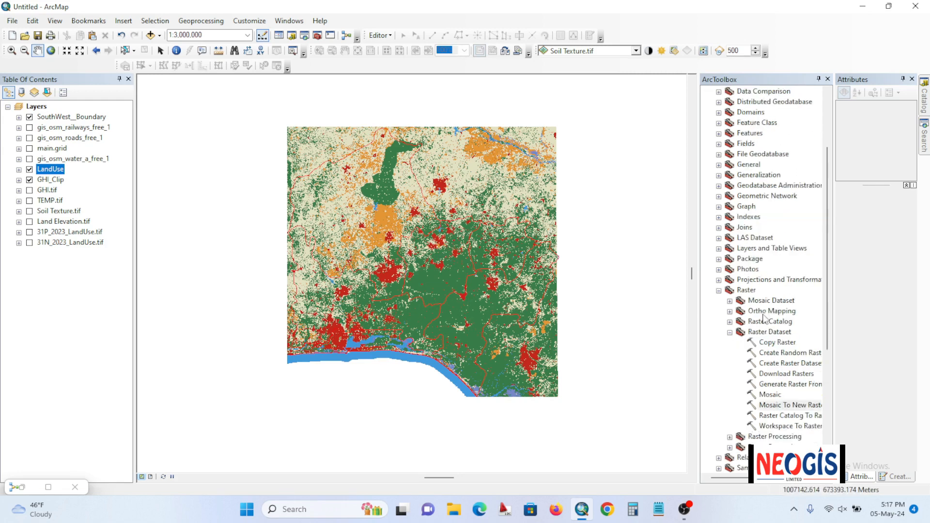
scroll(757, 407, down, 1)
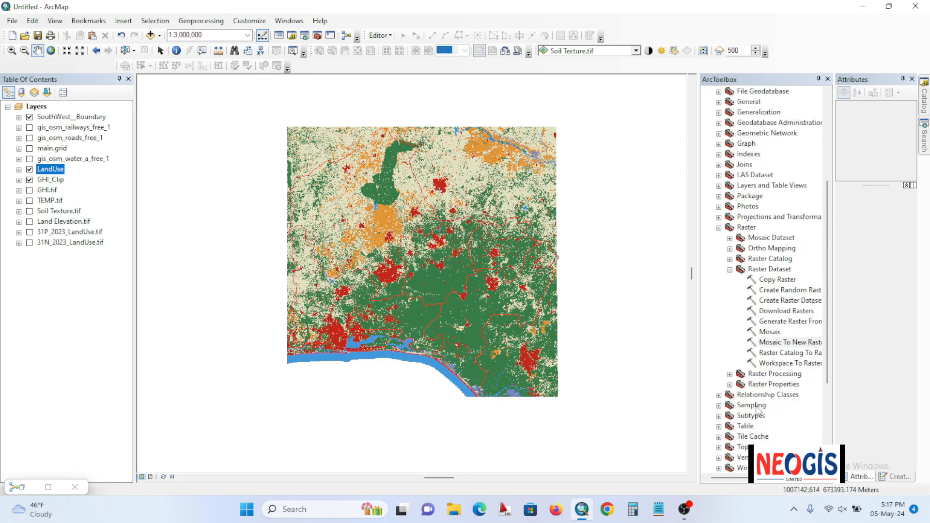
click(730, 374)
scroll(731, 382, down, 2)
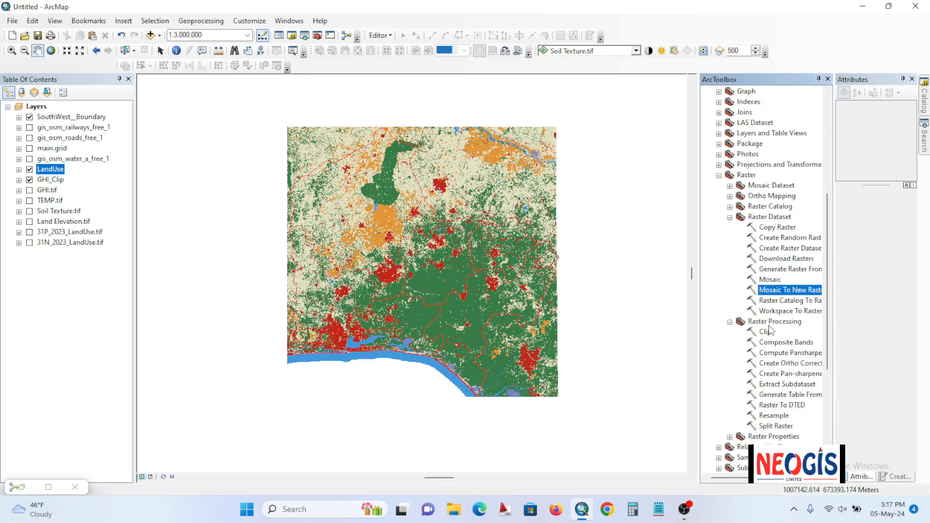
click(32, 490)
drag(766, 332, 358, 316)
Step: Configure the new Clip with the LandUse layer as input and SouthWest__Boundary as extent, using input features for clipping geometry
double_click(358, 316)
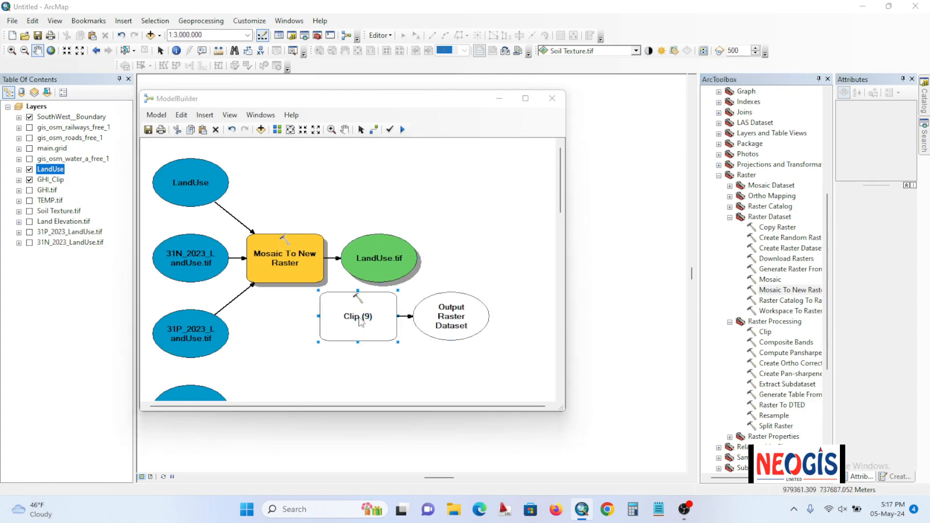
click(549, 107)
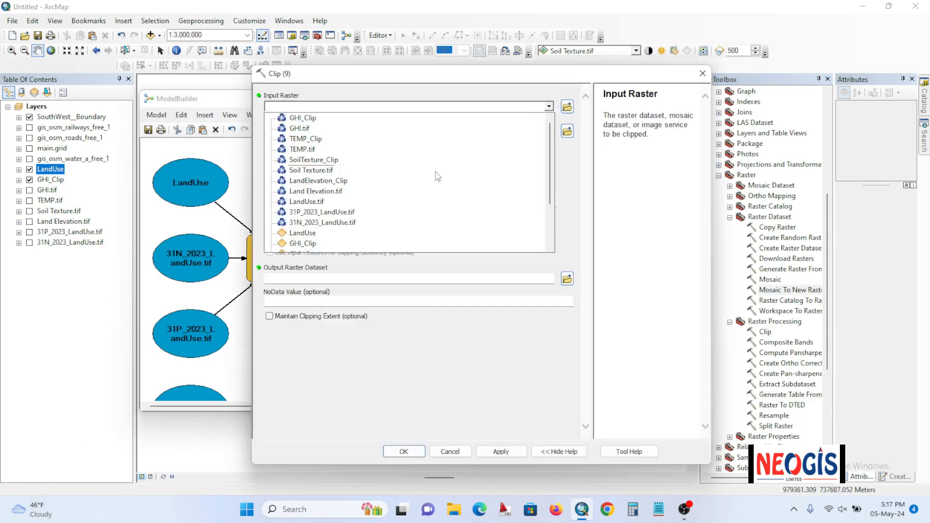
scroll(345, 222, down, 2)
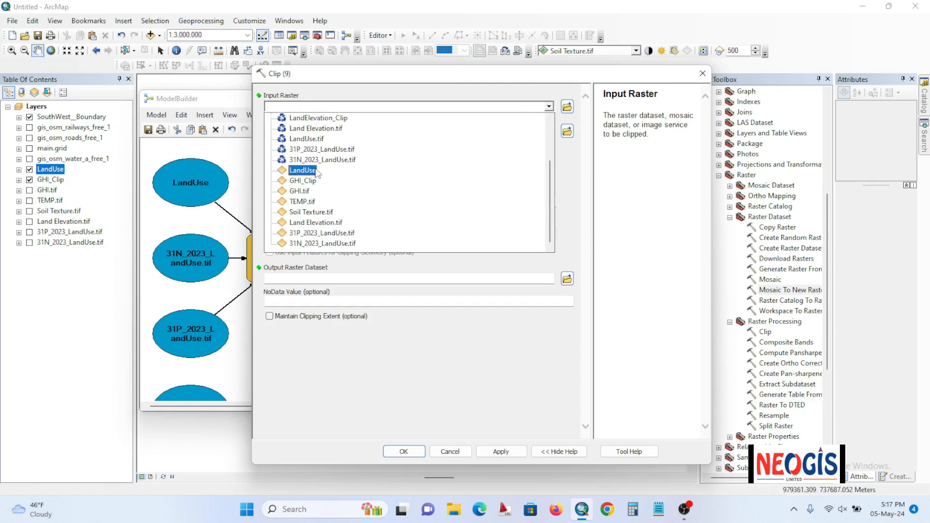
click(313, 171)
click(549, 131)
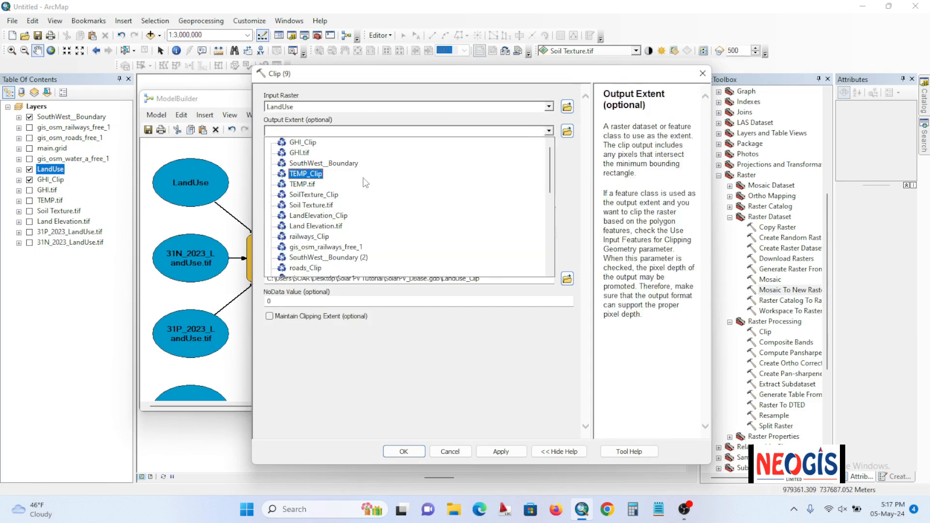
scroll(338, 228, down, 4)
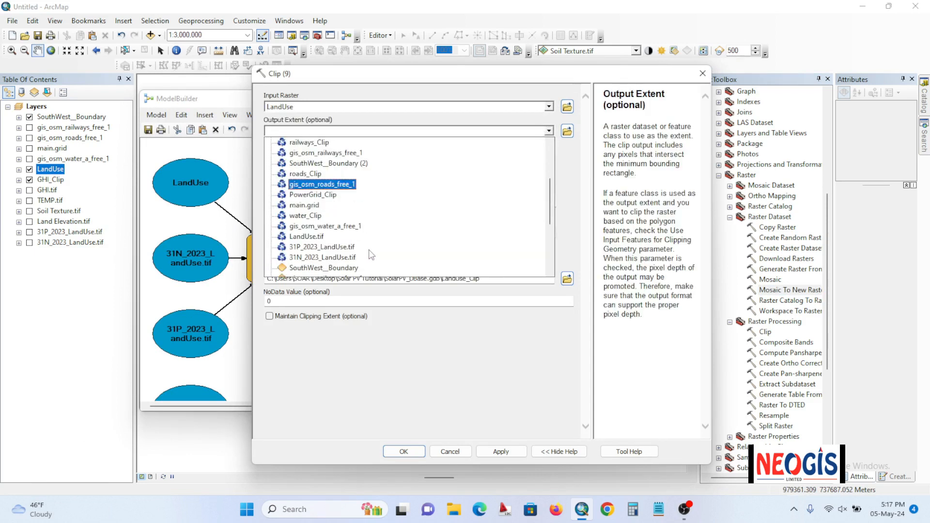
click(324, 205)
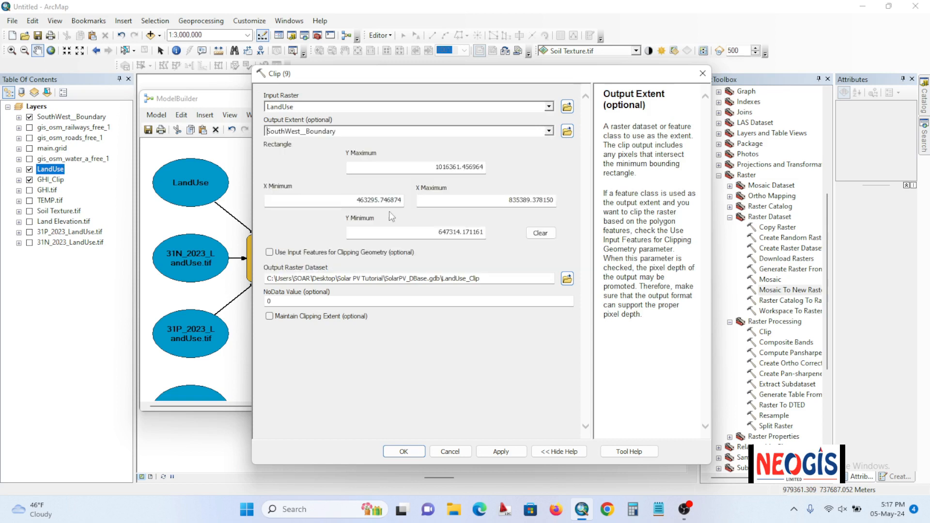
click(269, 253)
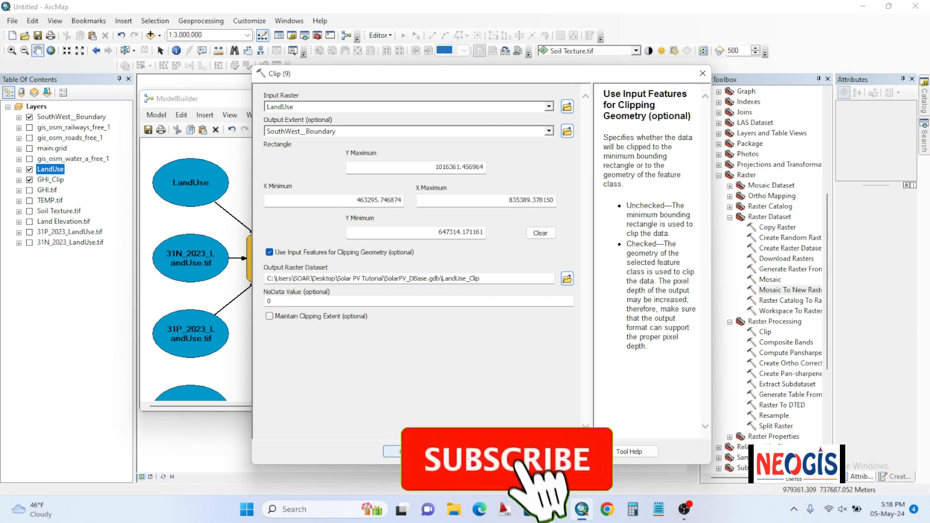
click(404, 451)
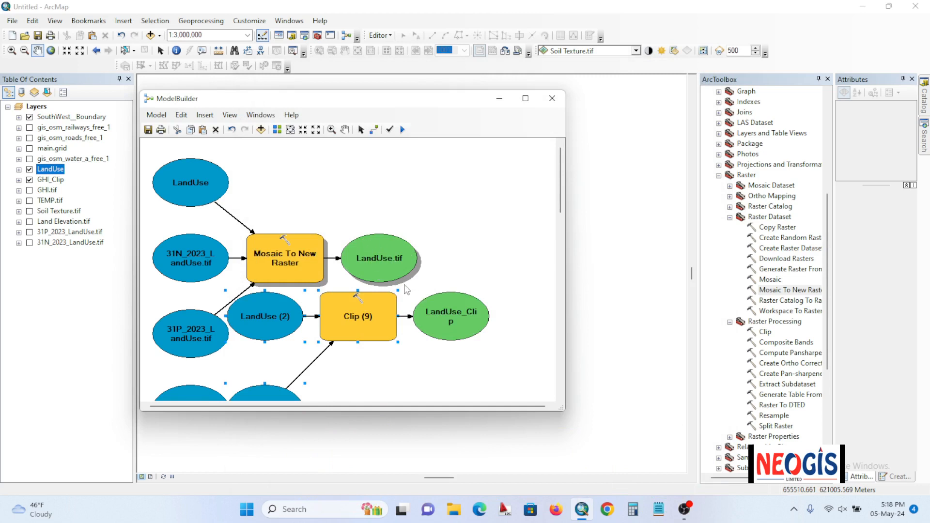
Step: Change the input raster of Clip (9) to the model's LandUse.tif mosaic output and accept the settings
mouse_move(354, 316)
double_click(354, 316)
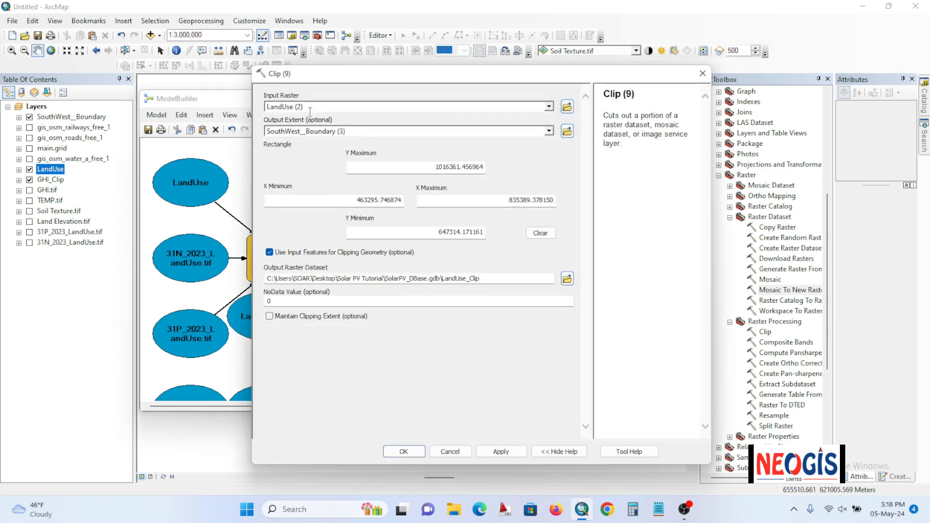
click(549, 106)
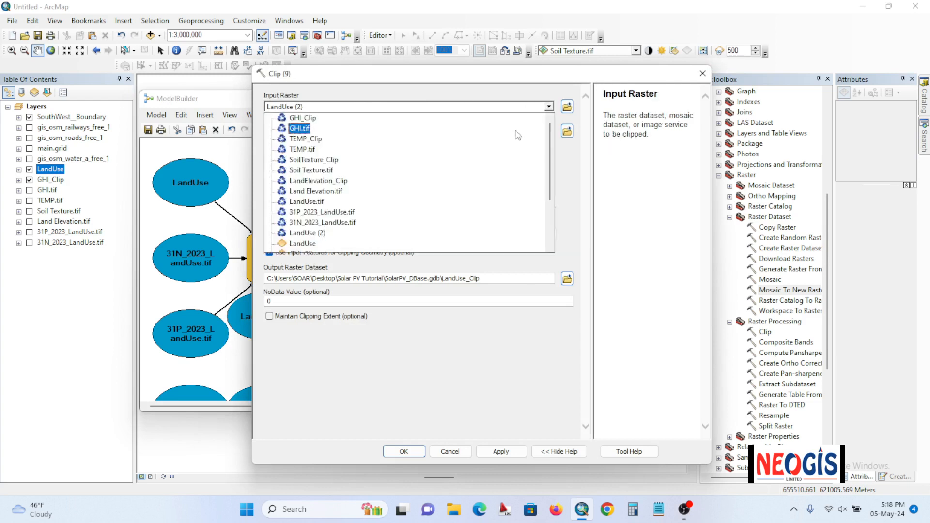
scroll(365, 236, down, 1)
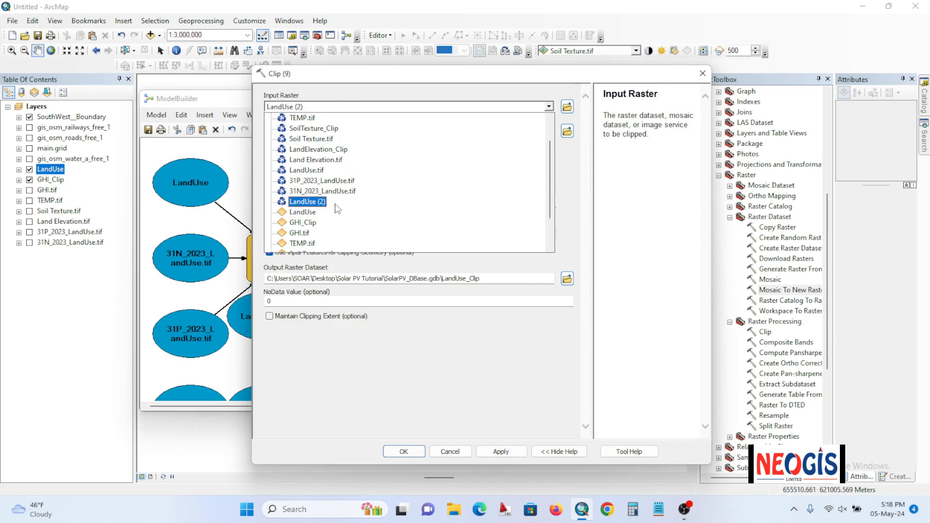
scroll(310, 216, down, 1)
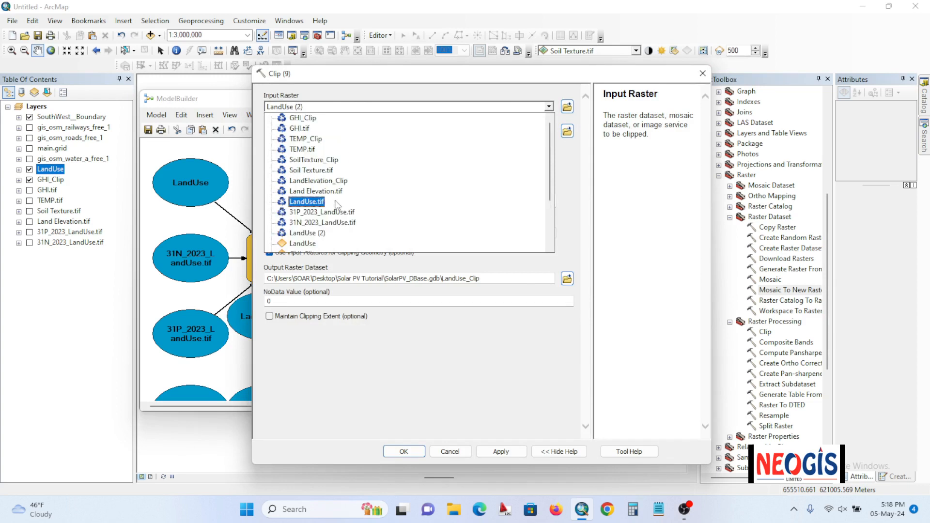
click(307, 202)
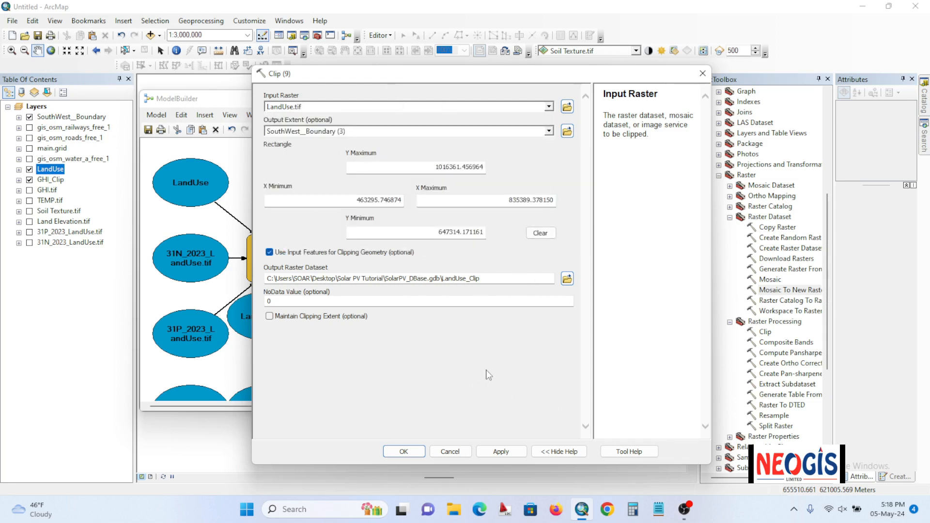
click(405, 451)
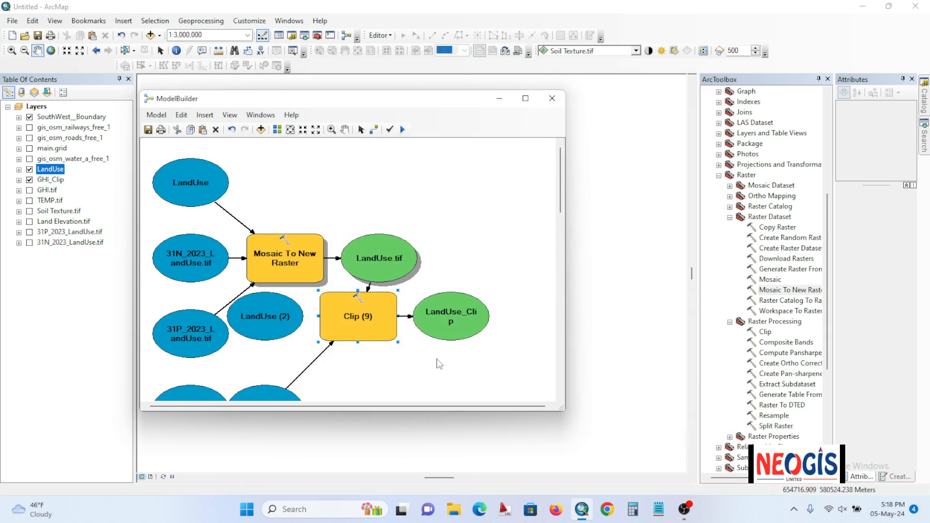
Step: Delete the unused LandUse (2) variable and auto-arrange the model so Clip (9) follows the mosaic branch
drag(363, 316, 485, 204)
click(264, 322)
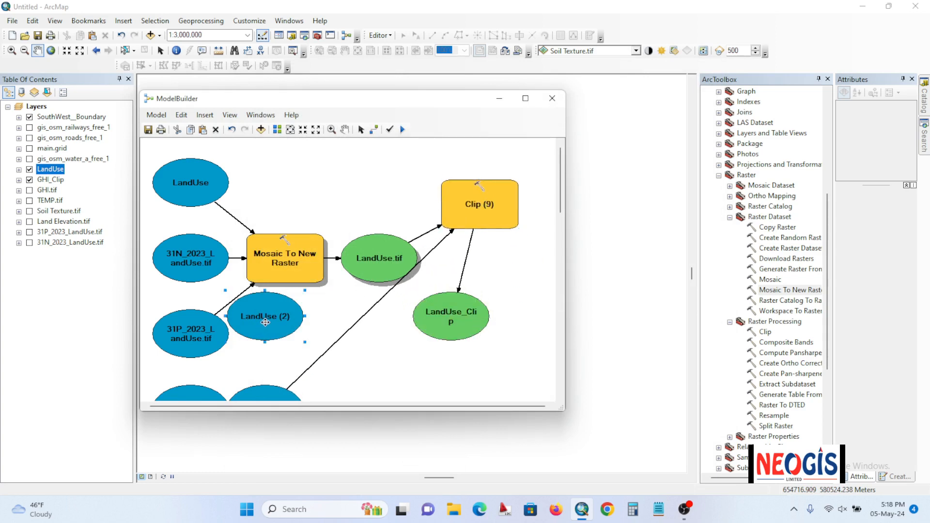
key(Delete)
click(277, 130)
scroll(439, 342, down, 2)
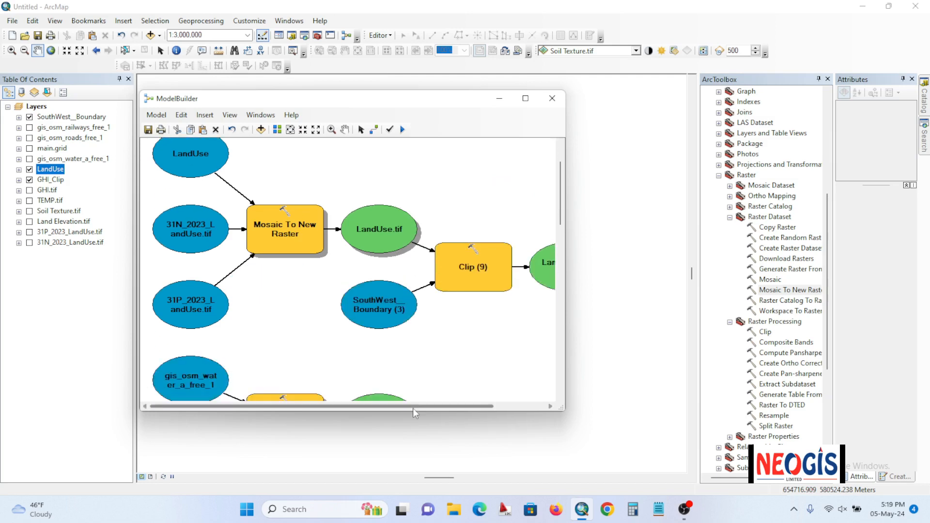
Step: Run the Clip (9) tool on its own to produce LandUse_Clip and close the completed run
drag(415, 407, 468, 407)
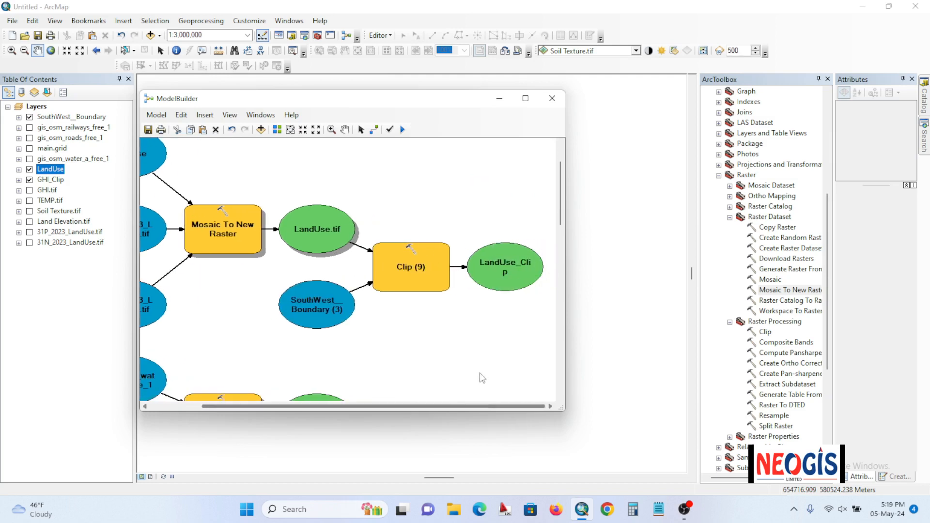
right_click(406, 266)
click(442, 299)
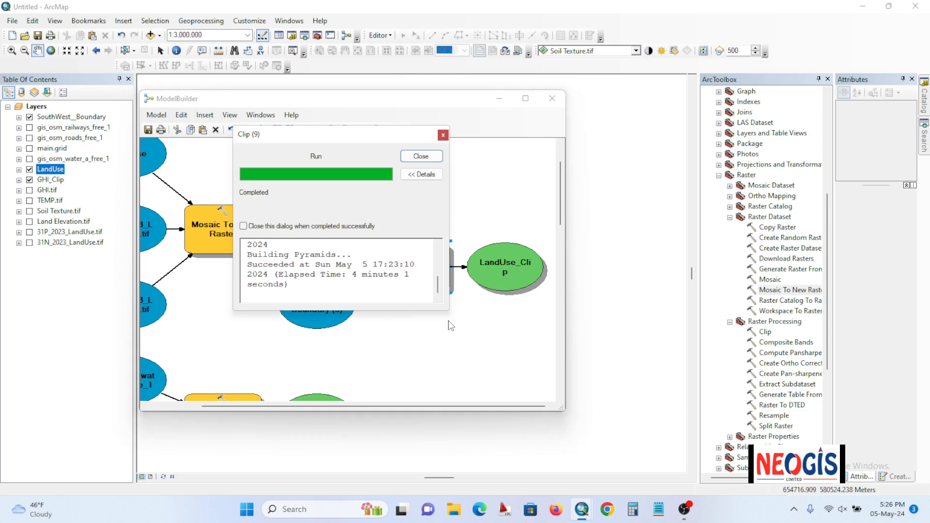
click(422, 157)
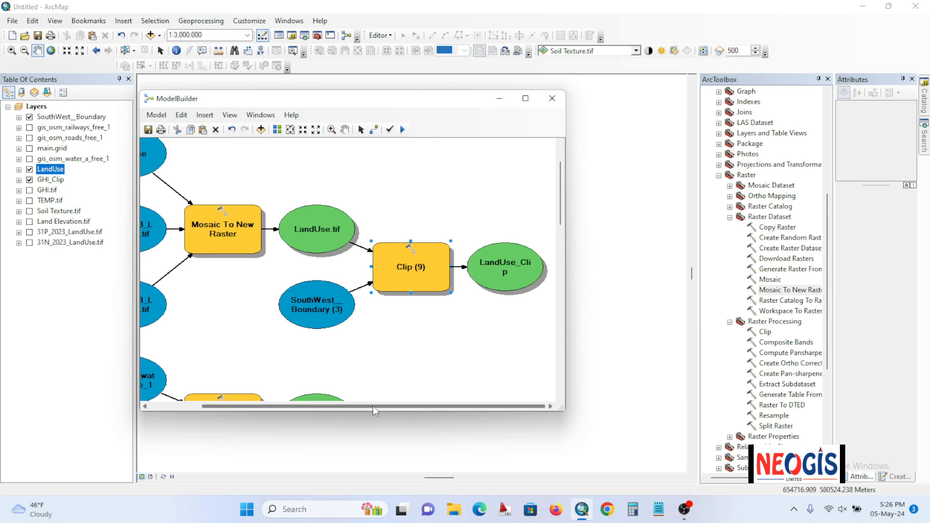
Step: Collapse the Raster Processing, Raster Dataset and parent Raster toolsets under Data Management Tools
scroll(417, 307, down, 2)
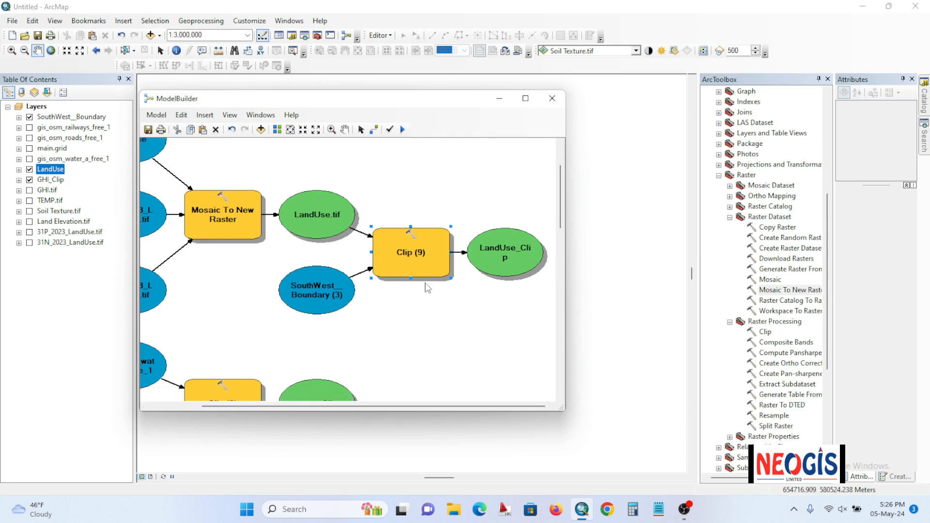
scroll(431, 272, down, 1)
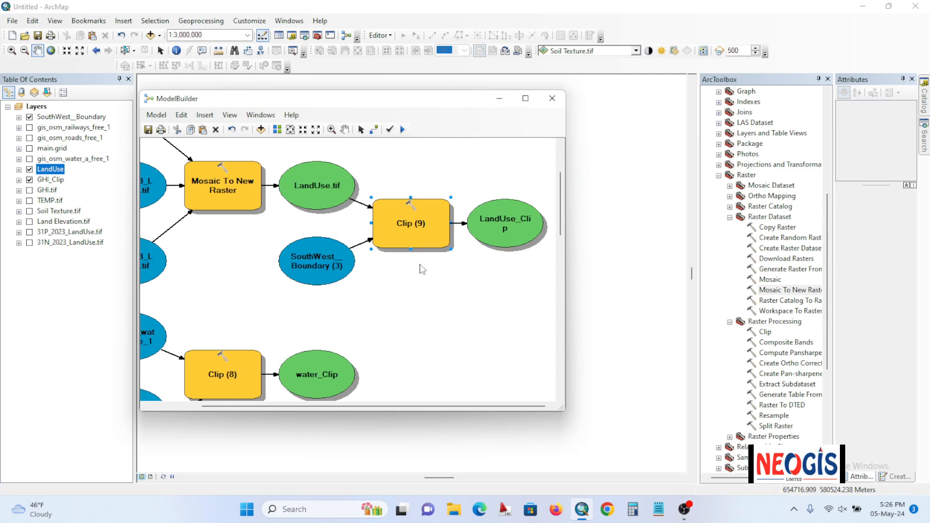
scroll(422, 269, down, 10)
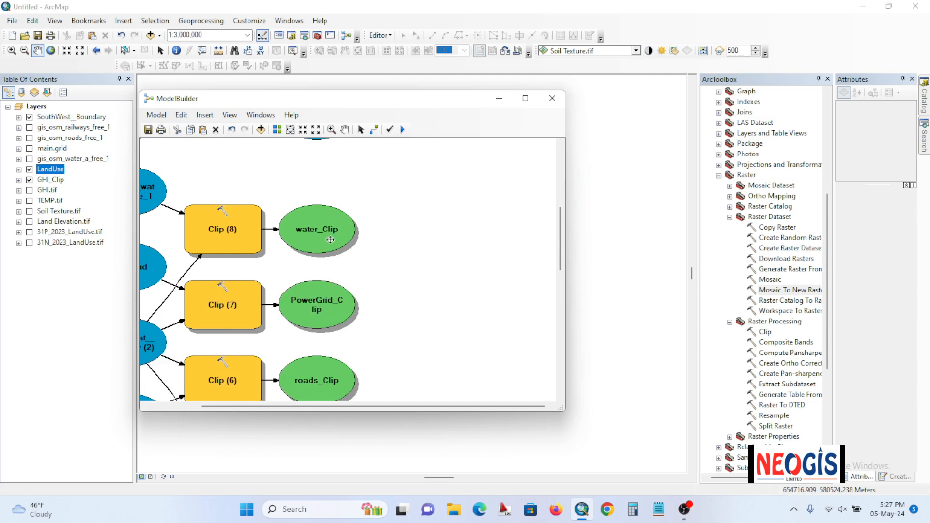
scroll(325, 267, down, 3)
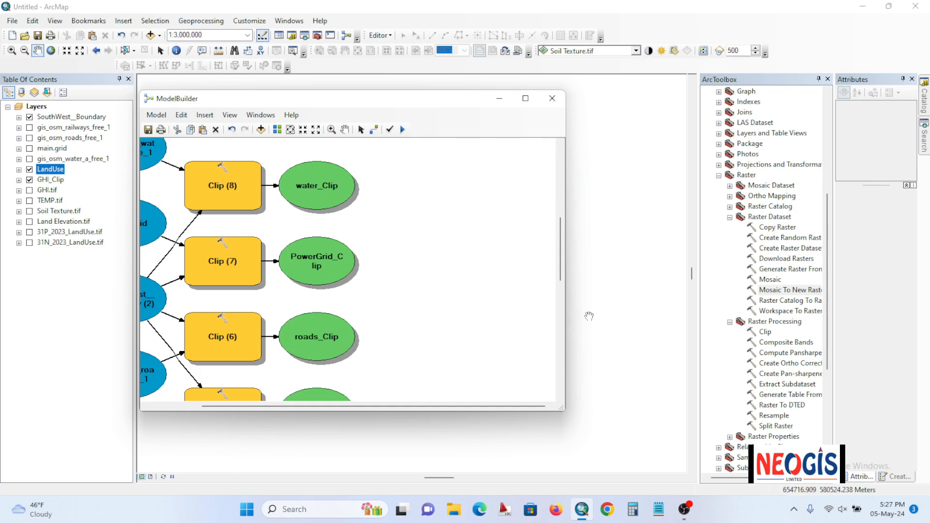
click(730, 322)
click(730, 217)
scroll(764, 194, up, 6)
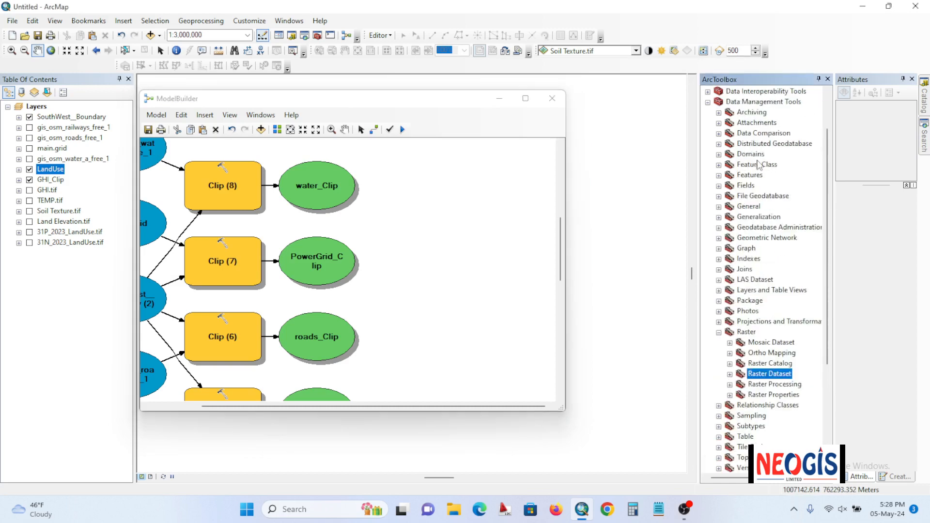
scroll(771, 228, down, 2)
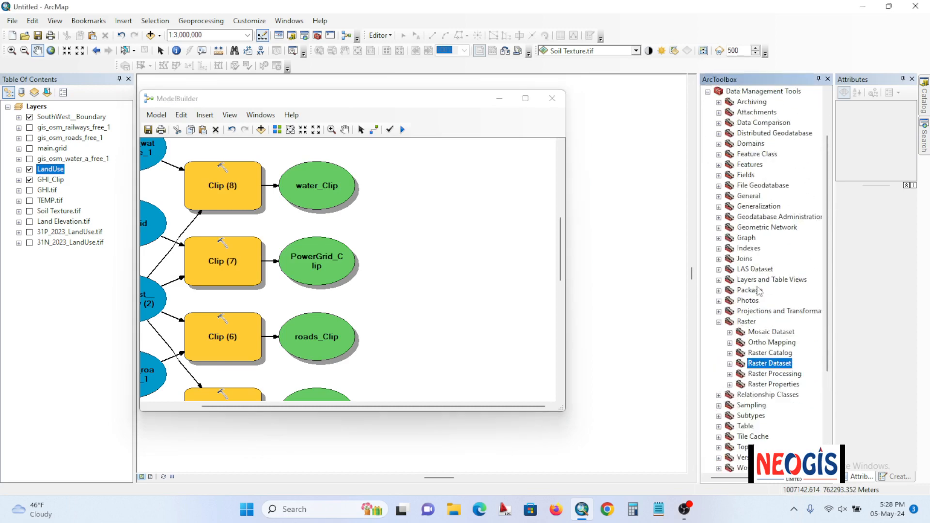
click(719, 322)
Step: Add the Project tool from Projections and Transformations to the model beside the PowerGrid_Clip output
click(719, 311)
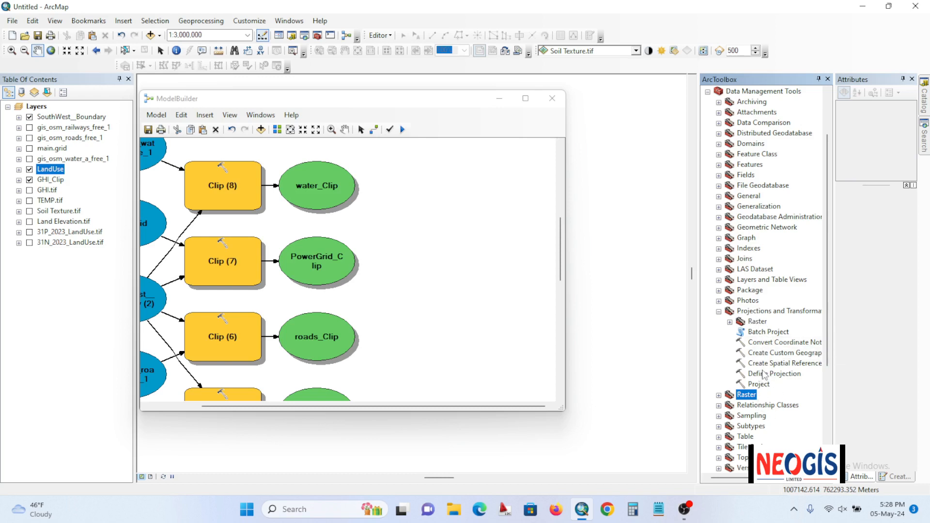
click(731, 322)
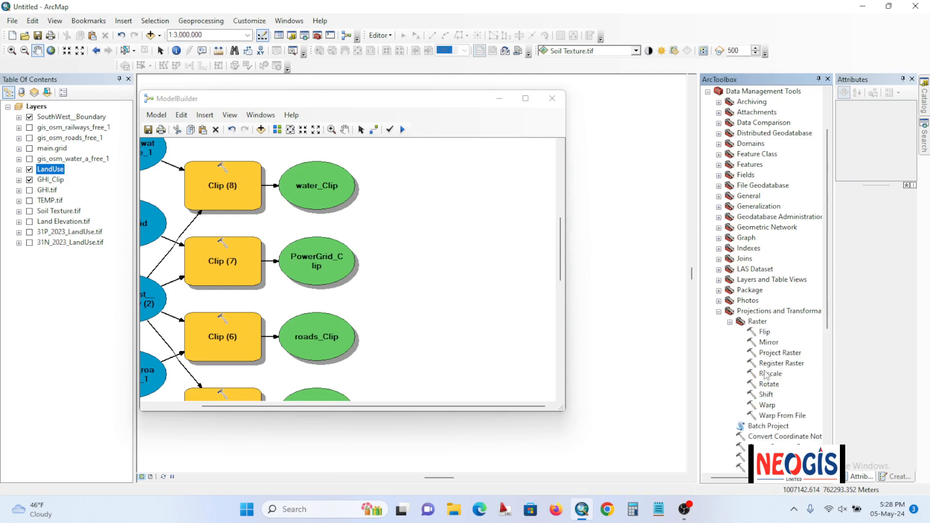
click(730, 323)
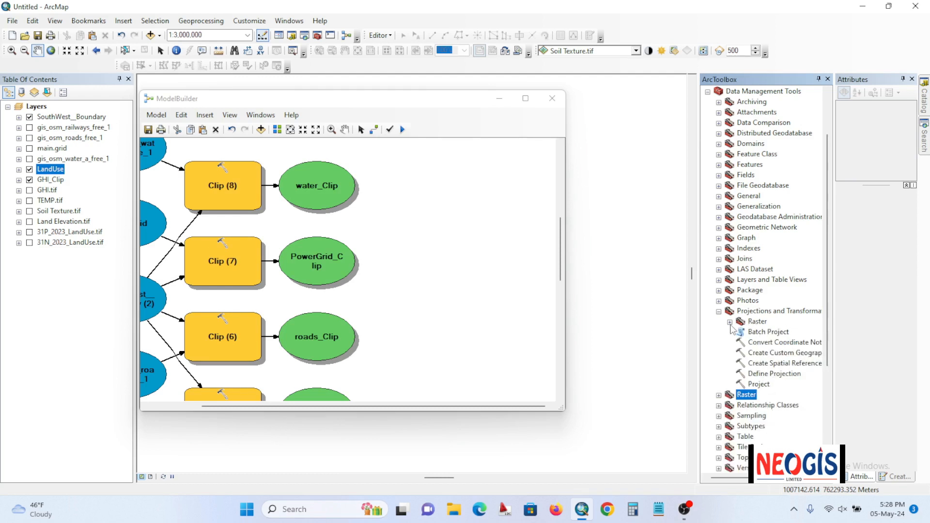
click(748, 394)
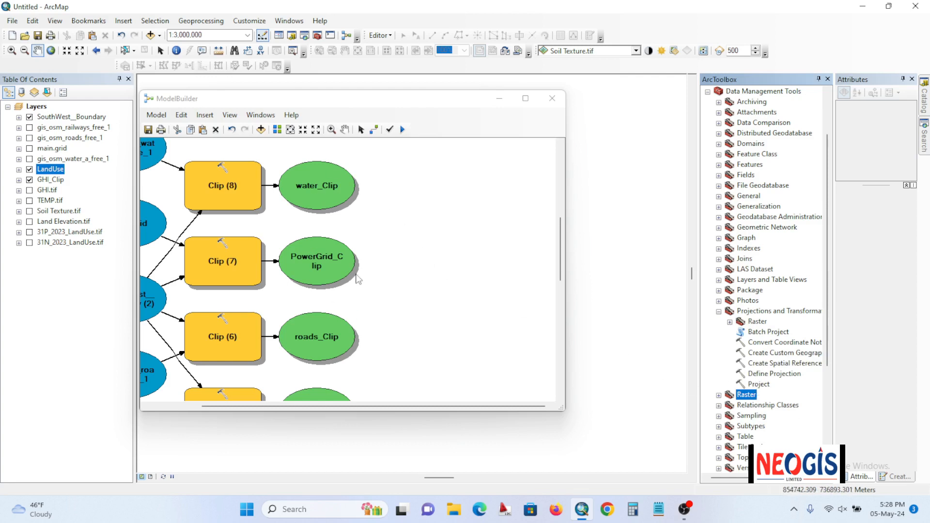
drag(764, 387, 418, 250)
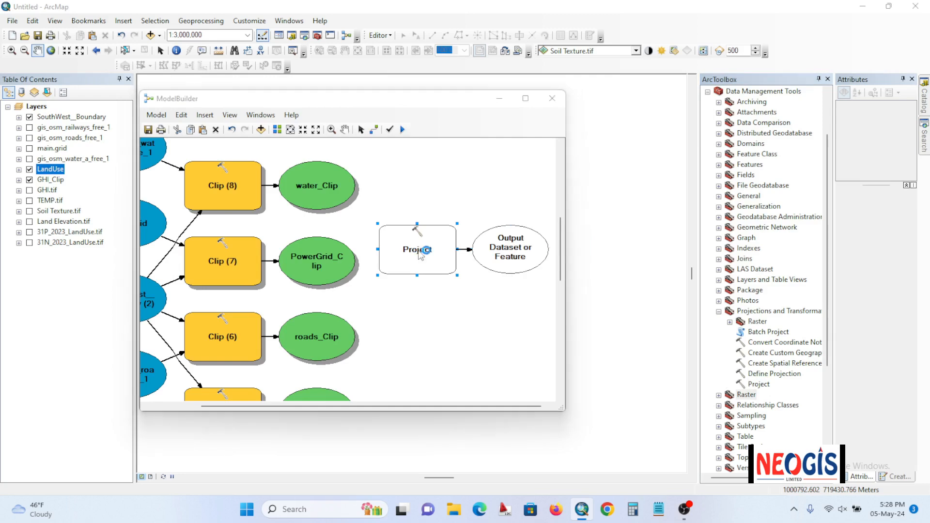
Step: Set railways_Clip as the input dataset of the new Project tool
double_click(418, 250)
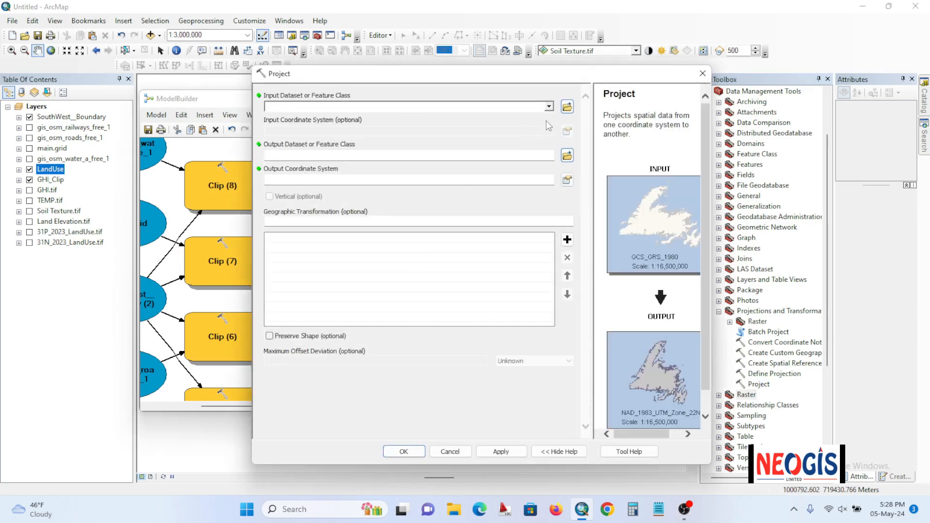
click(549, 107)
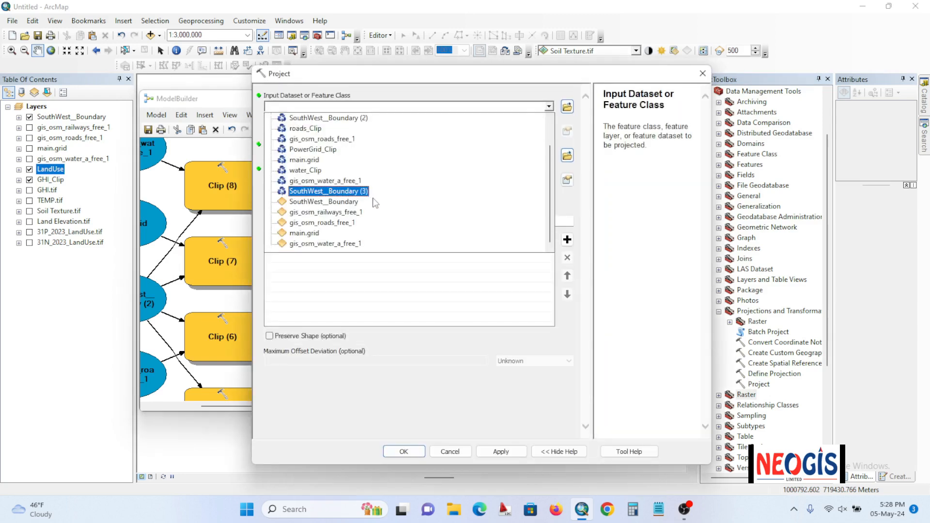
scroll(332, 165, up, 1)
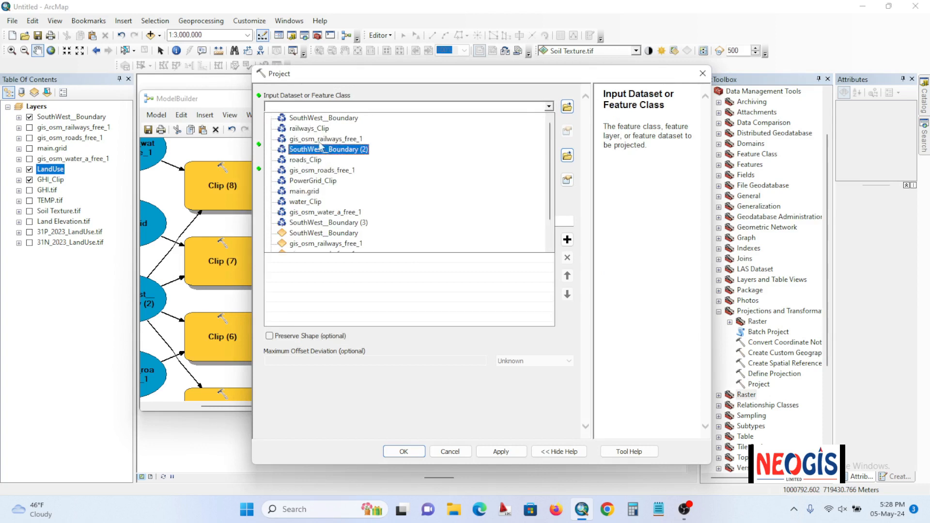
click(317, 127)
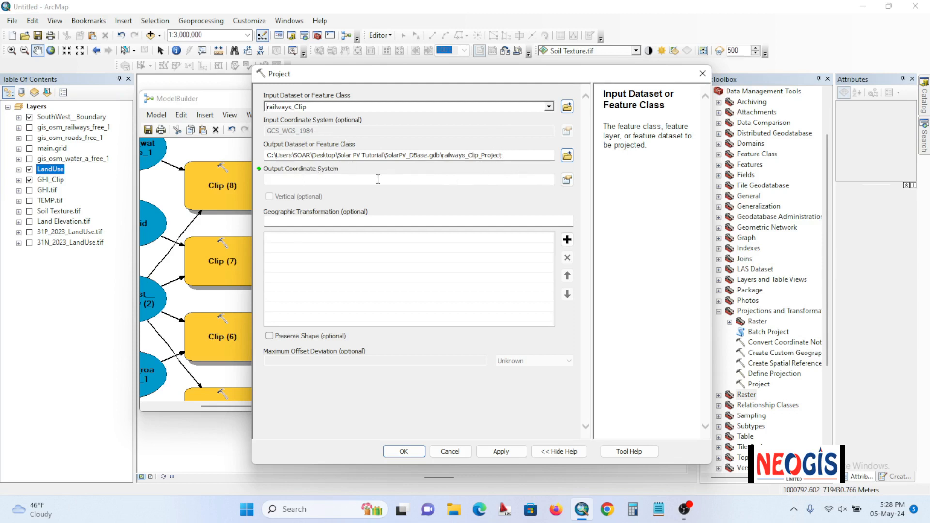
Step: Set the Project tool's output coordinate system to WGS 1984 UTM Zone 31N for the Northern Hemisphere and accept the tool's settings
click(567, 180)
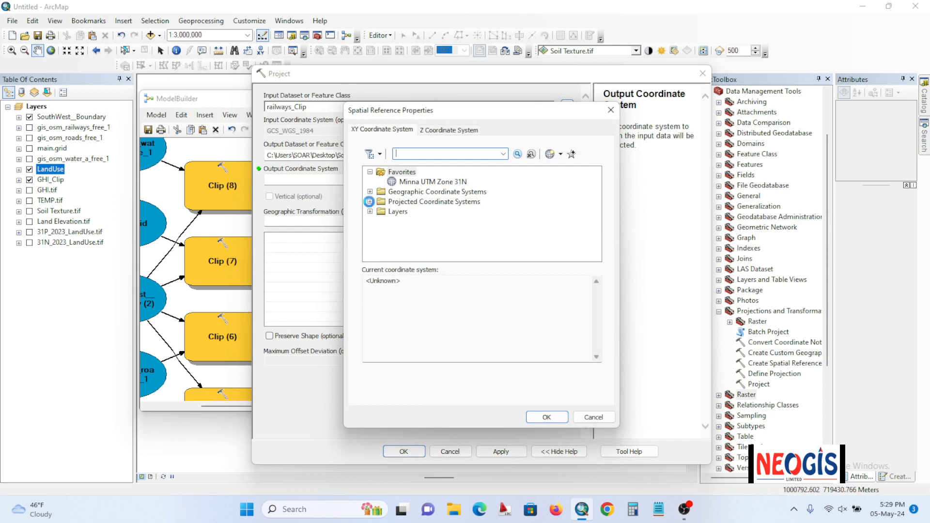
click(371, 201)
scroll(425, 212, down, 1)
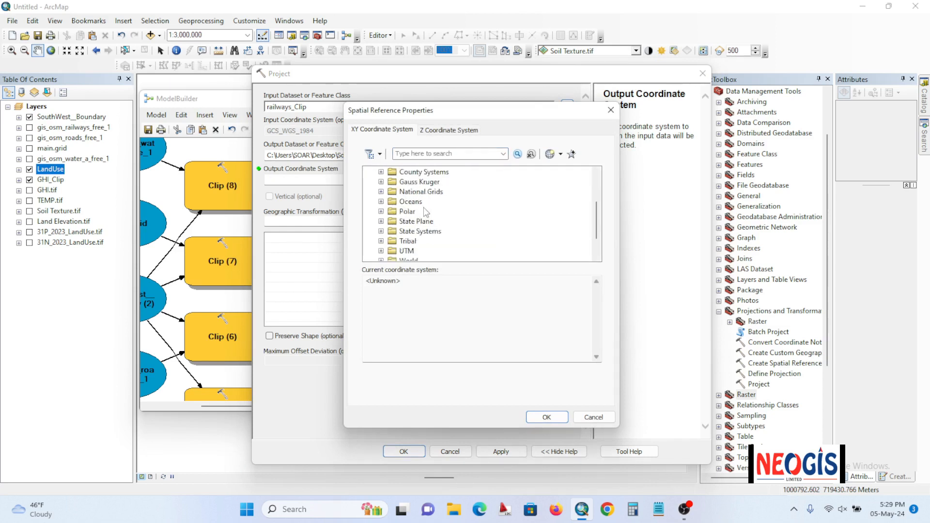
scroll(424, 213, up, 1)
scroll(417, 216, down, 2)
click(381, 222)
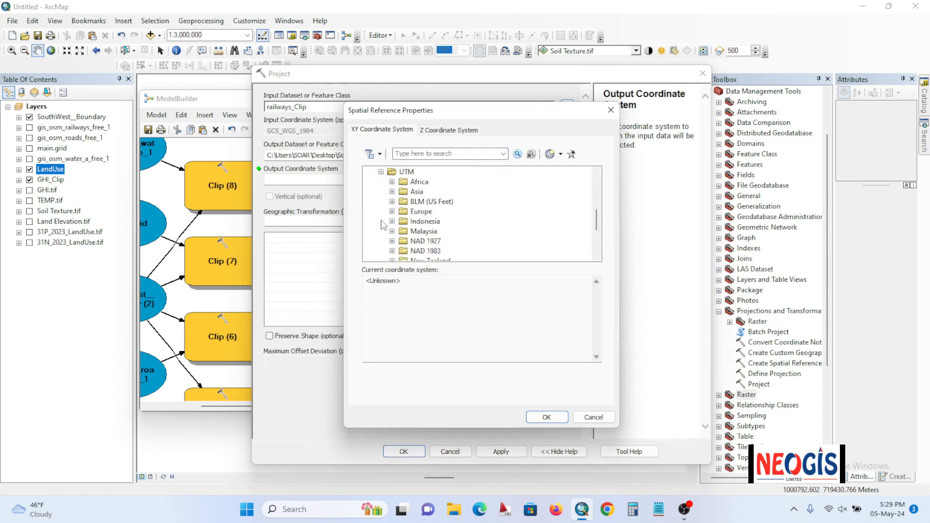
scroll(425, 216, down, 3)
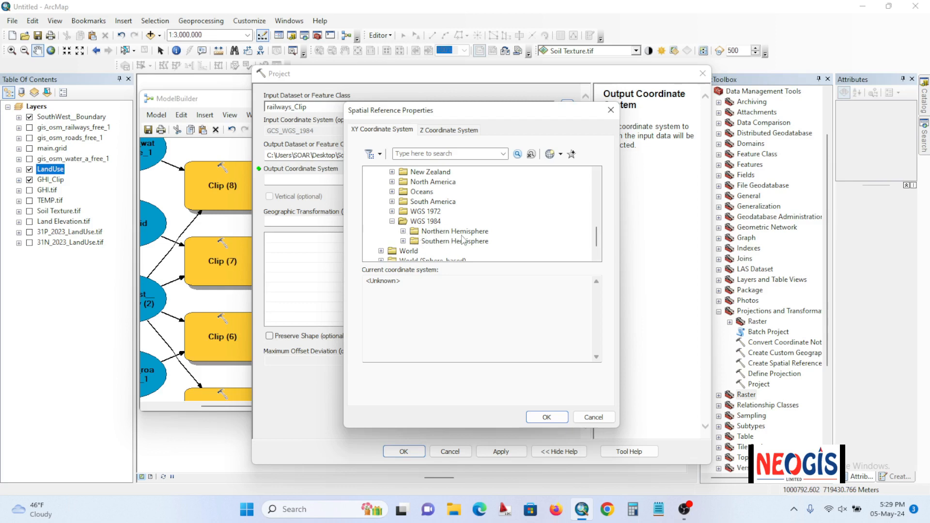
click(403, 231)
scroll(467, 217, down, 3)
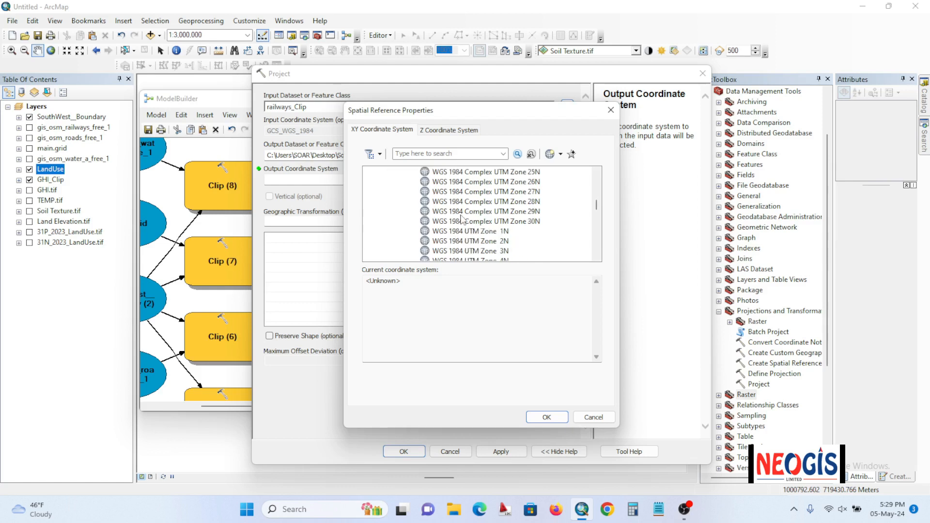
scroll(466, 215, down, 1)
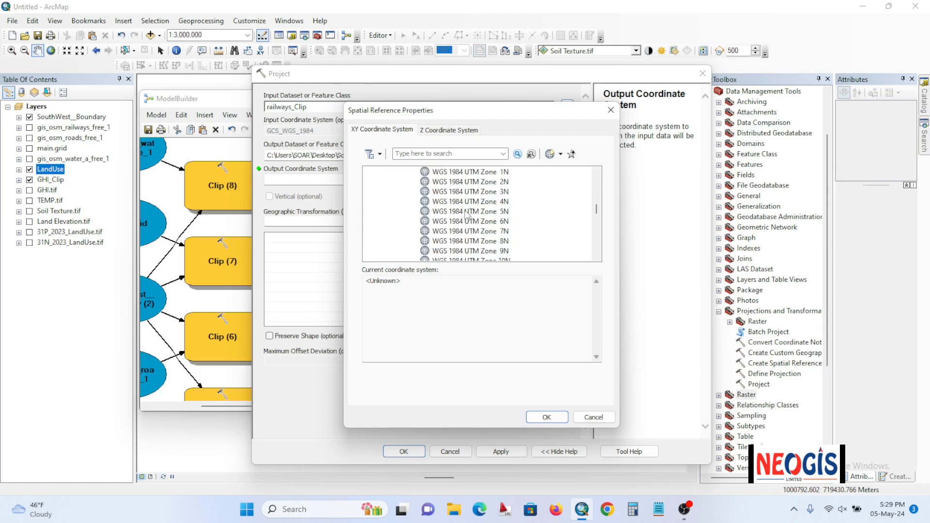
scroll(467, 215, down, 3)
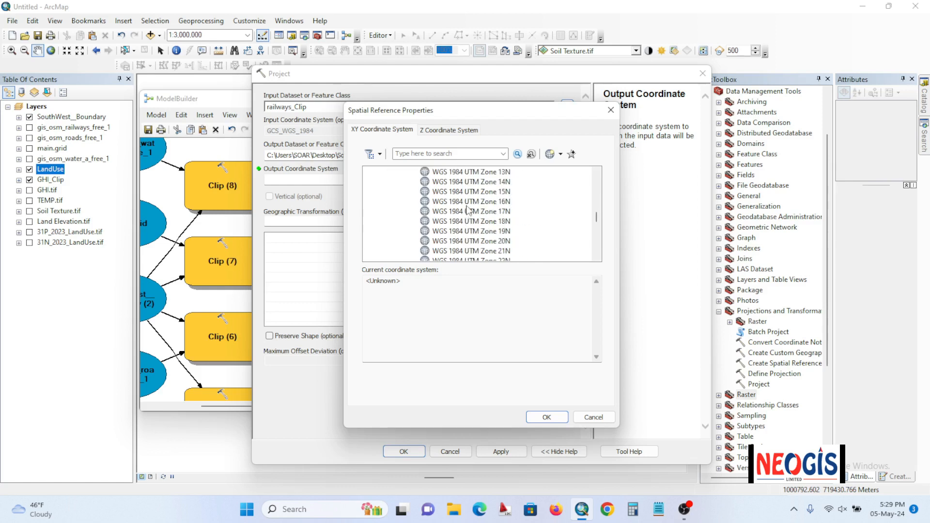
scroll(468, 210, down, 3)
scroll(470, 210, down, 1)
click(502, 202)
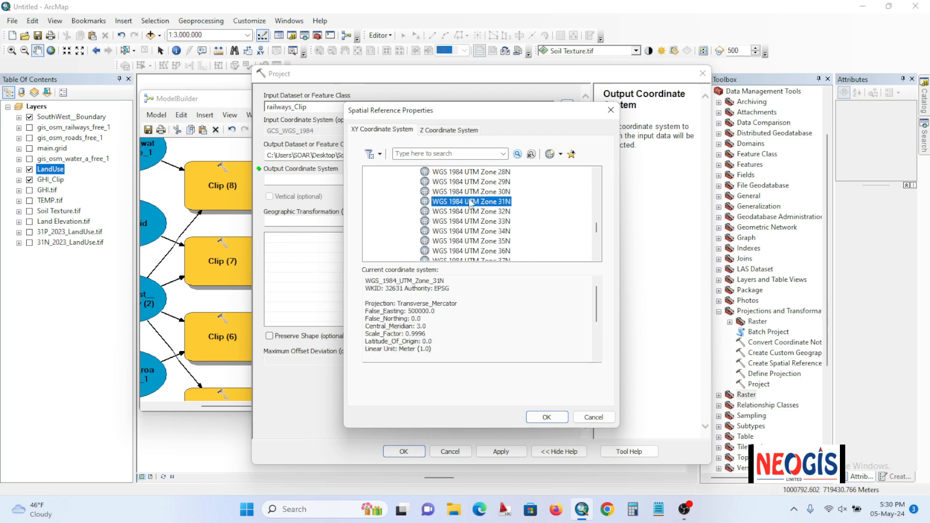
click(547, 418)
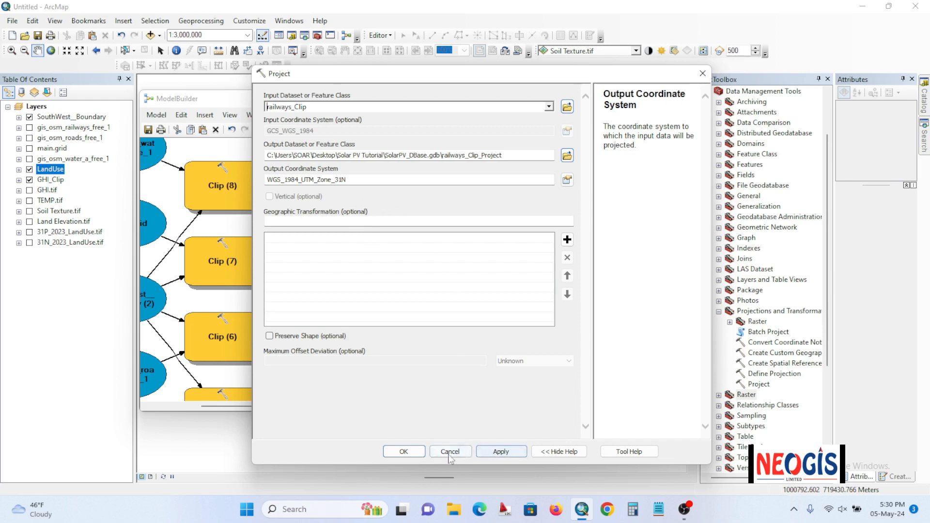
click(404, 451)
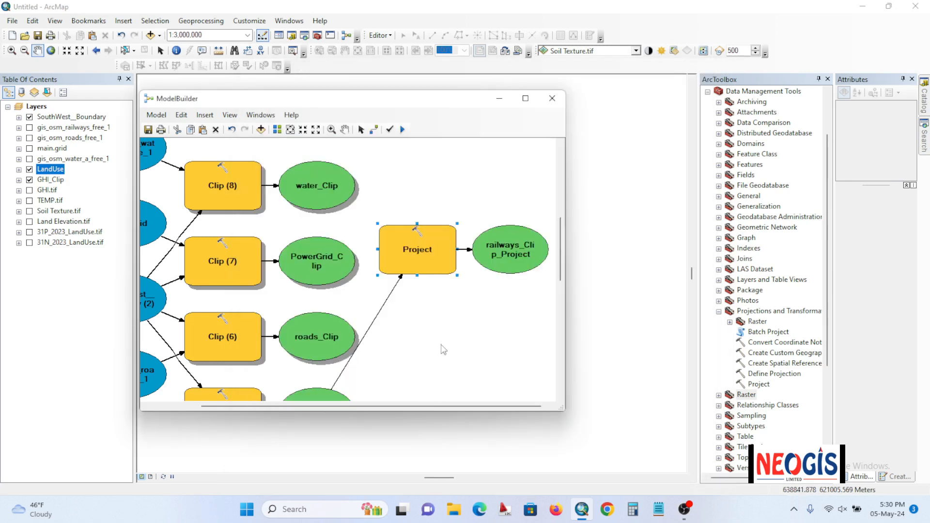
Step: Run the Project tool for railways_Clip on its own, close the completed run and auto-arrange the model
right_click(407, 247)
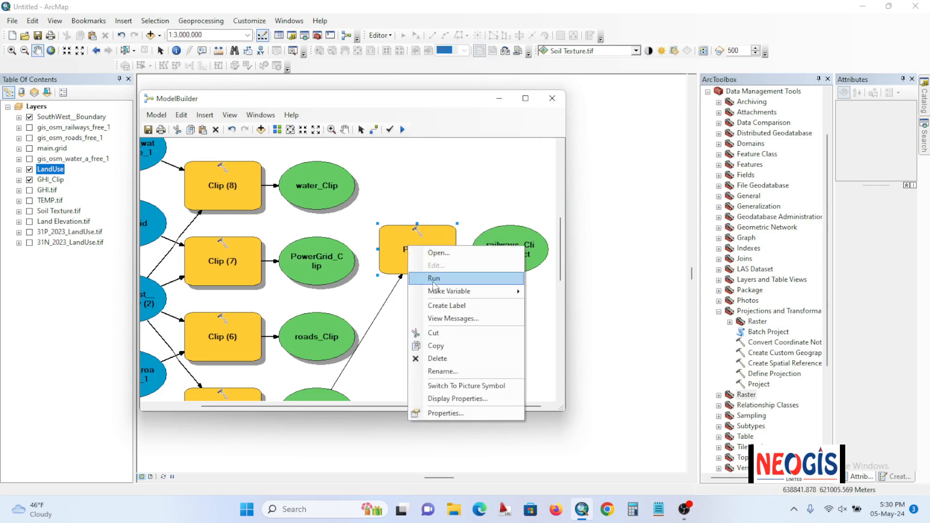
click(433, 280)
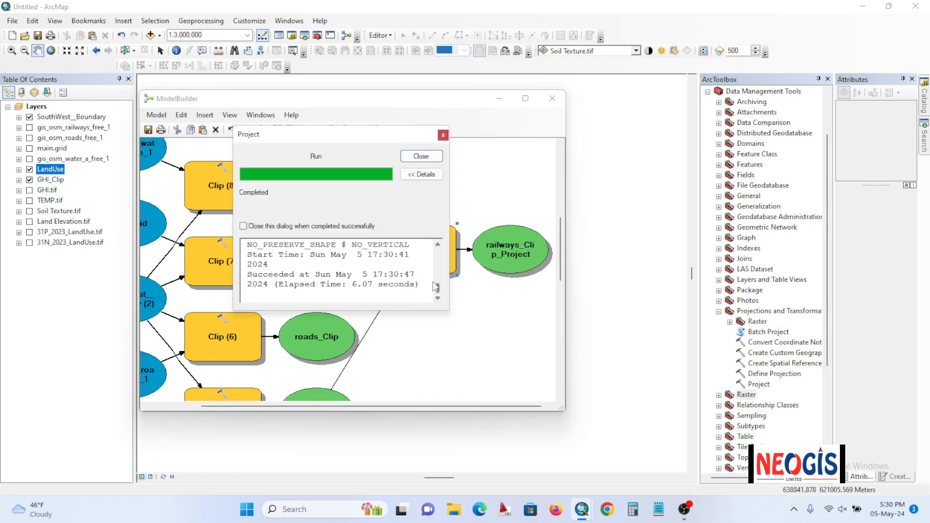
click(421, 156)
click(277, 130)
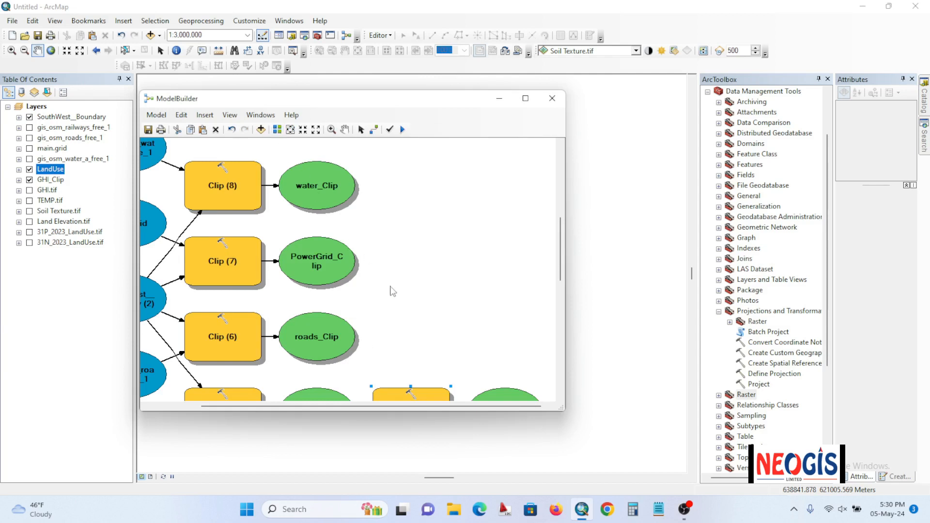
Step: Add a second Project tool to the model near roads_Clip and set roads_Clip as its input dataset
scroll(395, 293, down, 5)
scroll(412, 287, up, 2)
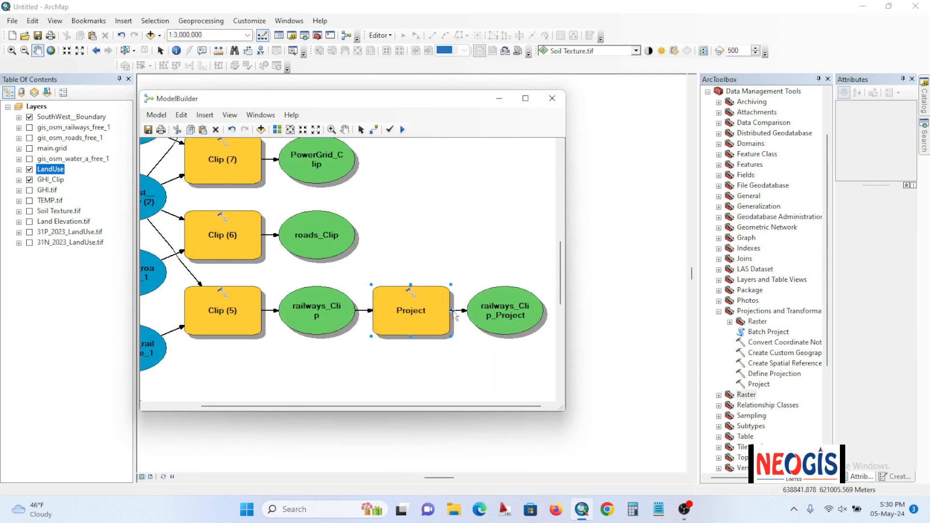
drag(758, 384, 455, 234)
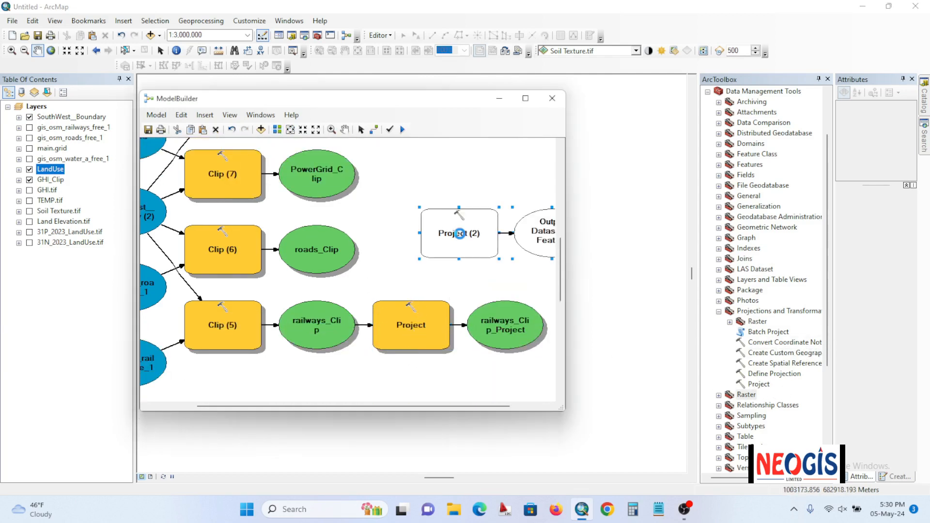
double_click(461, 237)
click(549, 106)
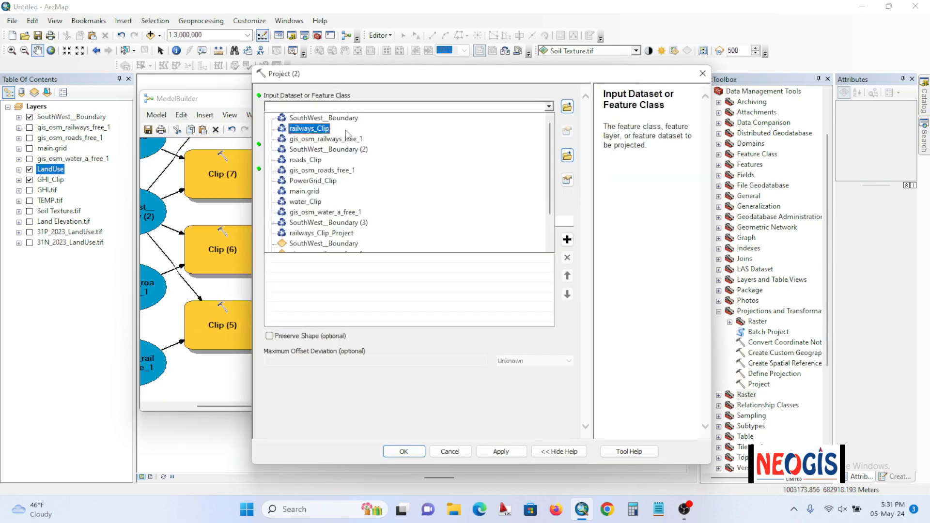
click(310, 162)
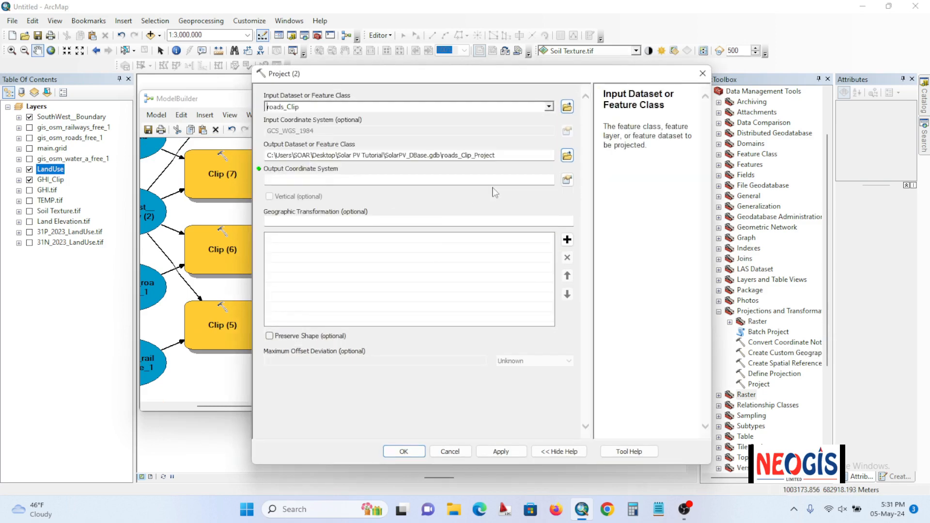
Step: Set the output coordinate system of Project (2) to WGS 1984 UTM Zone 31N and accept the tool's settings
click(567, 179)
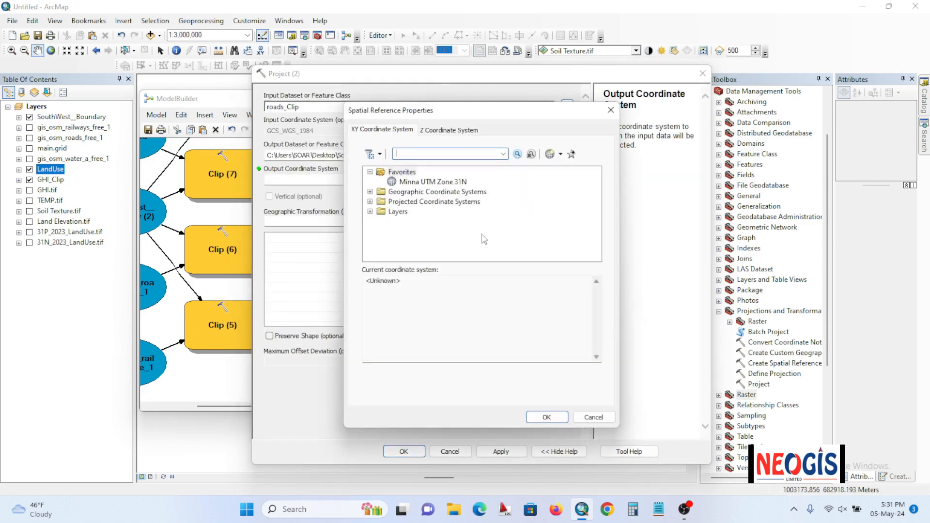
click(370, 201)
scroll(373, 206, down, 3)
click(380, 222)
scroll(437, 246, down, 3)
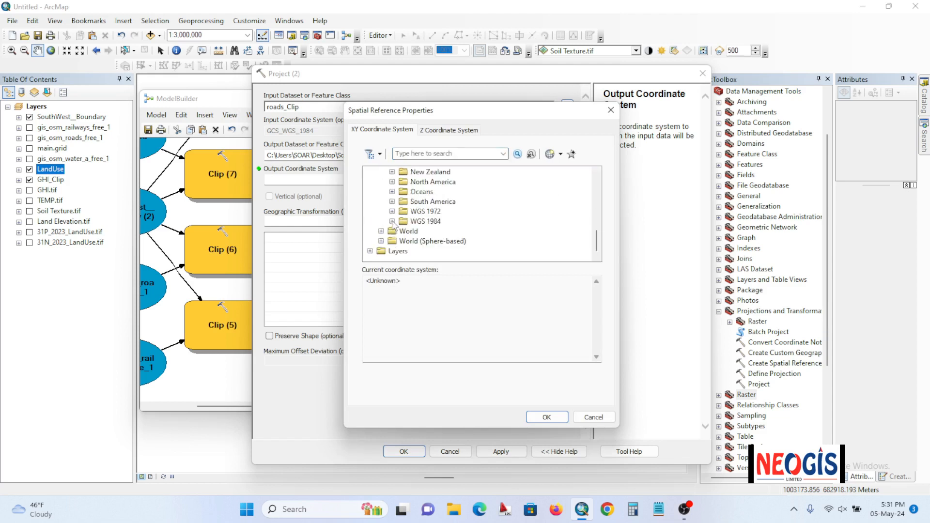
click(392, 221)
click(403, 231)
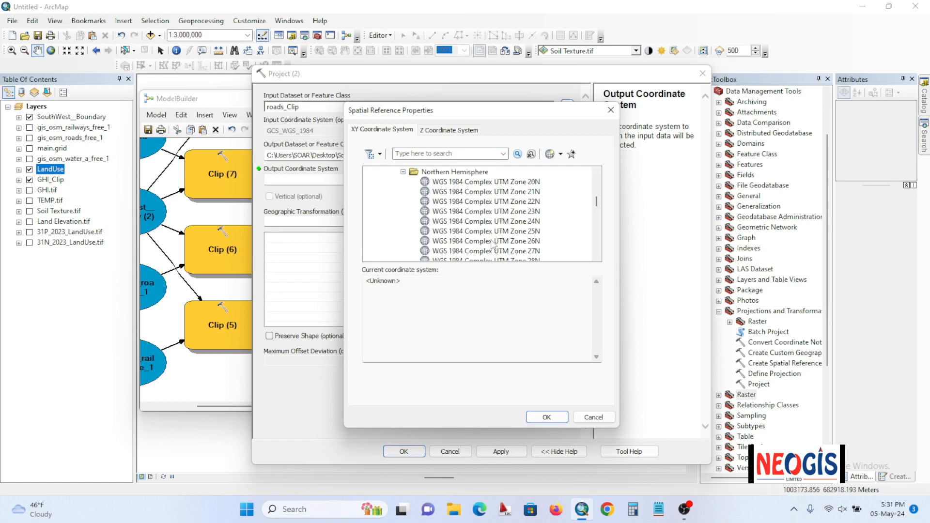
scroll(487, 231, down, 3)
click(485, 203)
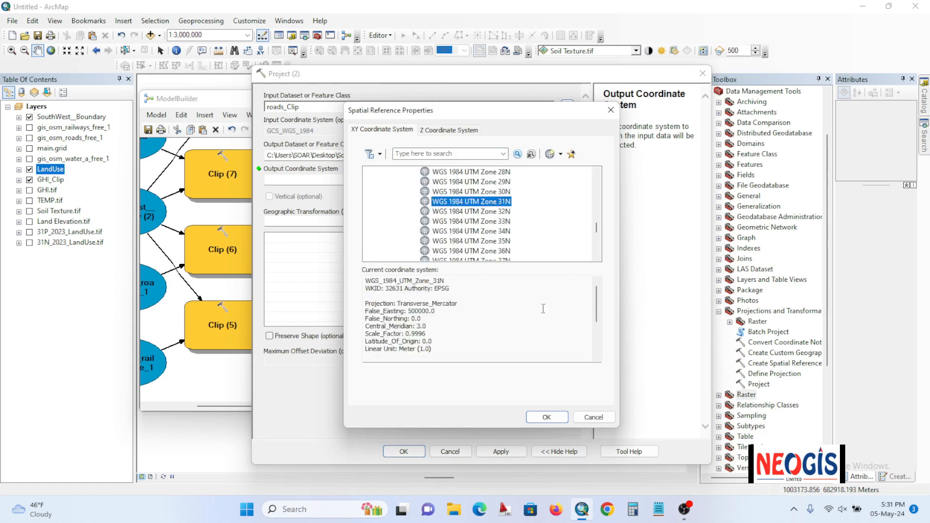
click(544, 418)
click(404, 452)
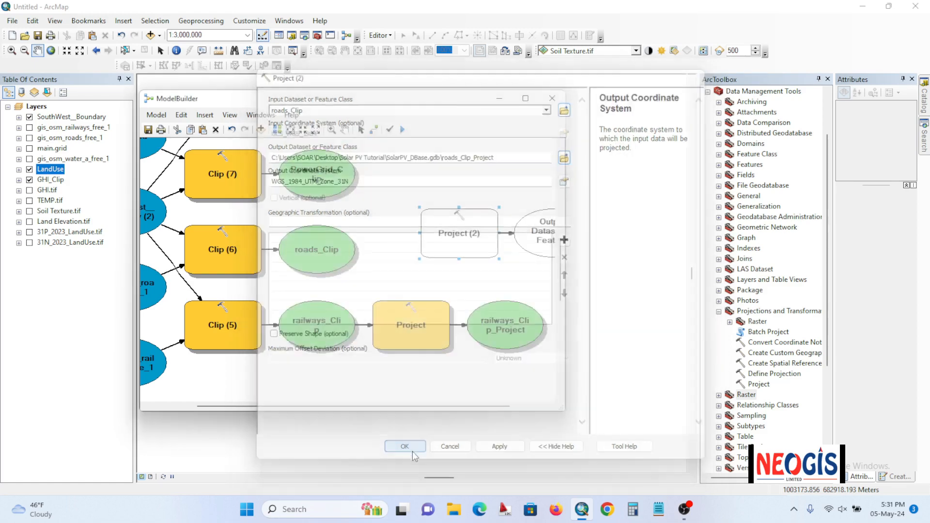
Step: Run Project (2) on its own to produce roads_Clip_Project and close the completed run
right_click(464, 232)
click(488, 259)
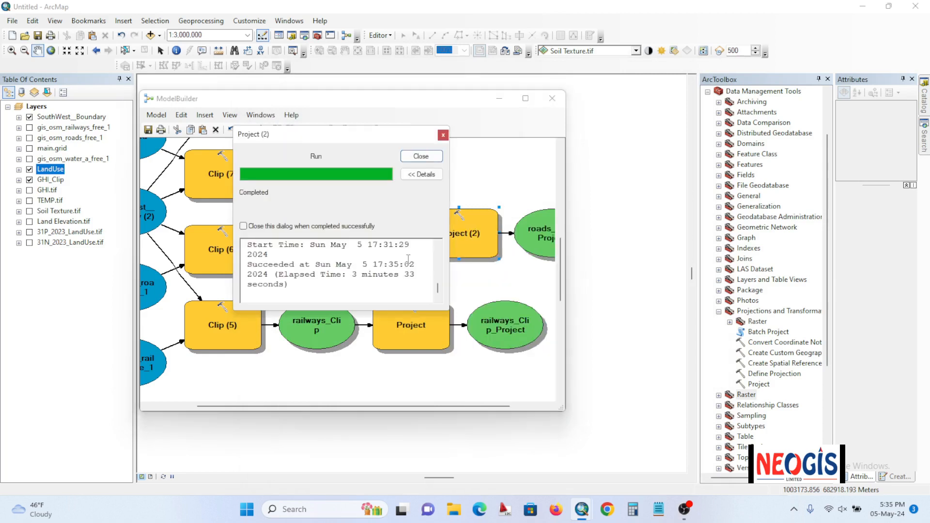
click(421, 157)
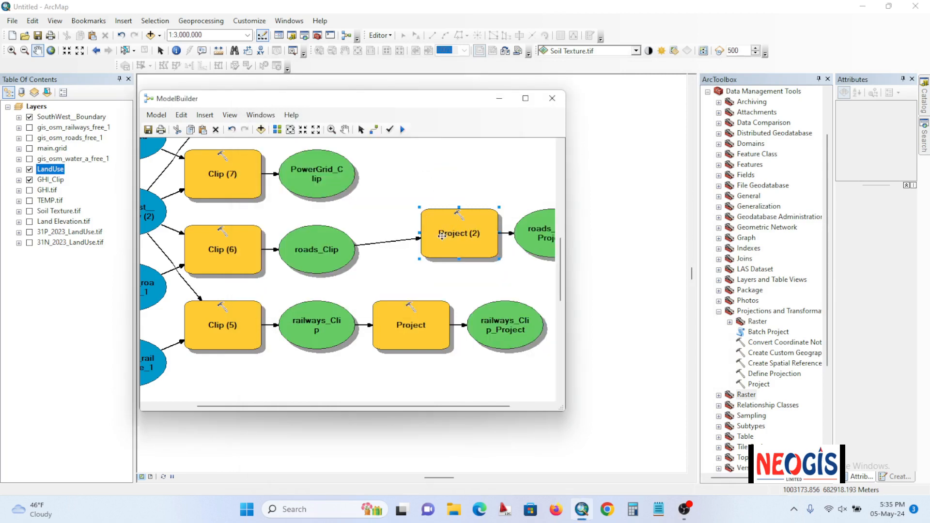
Step: Add another Project tool to the model beside the water_Clip and PowerGrid_Clip outputs
scroll(442, 236, up, 4)
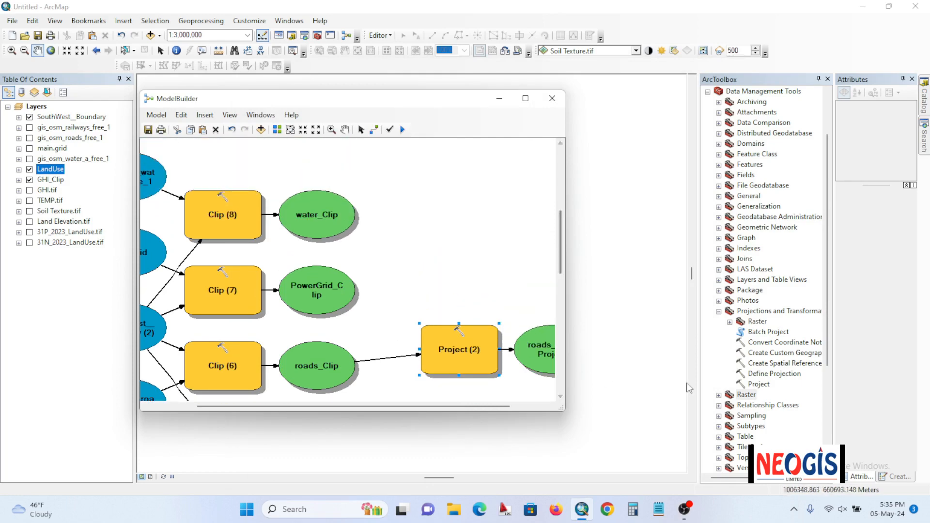
click(758, 386)
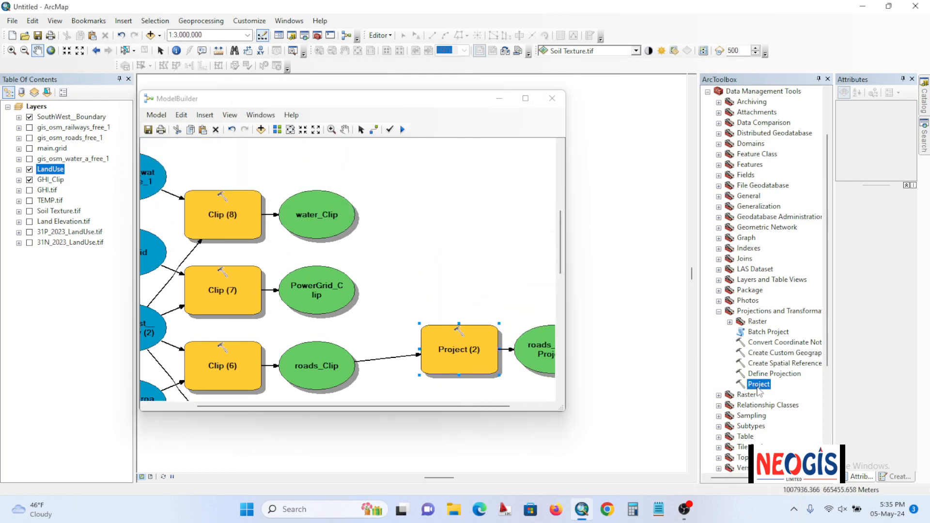
drag(760, 392, 409, 233)
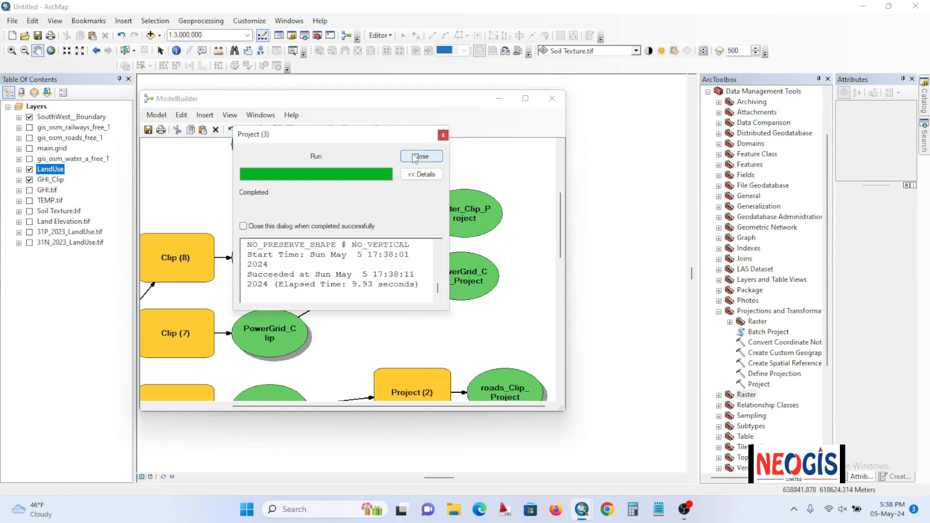
Step: Close the completed Project (3) run, then run Project (4) to produce water_Clip_Project and close its run
click(421, 156)
right_click(362, 207)
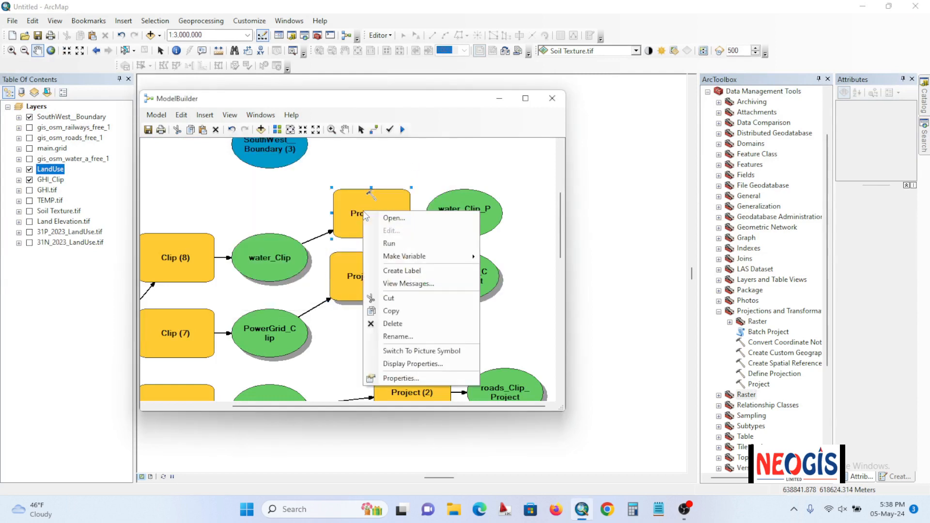
click(395, 243)
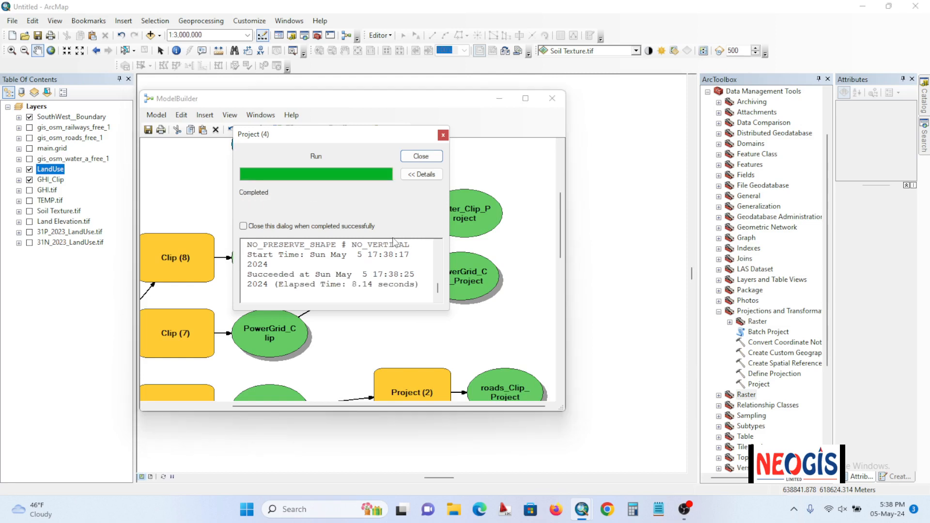
click(420, 156)
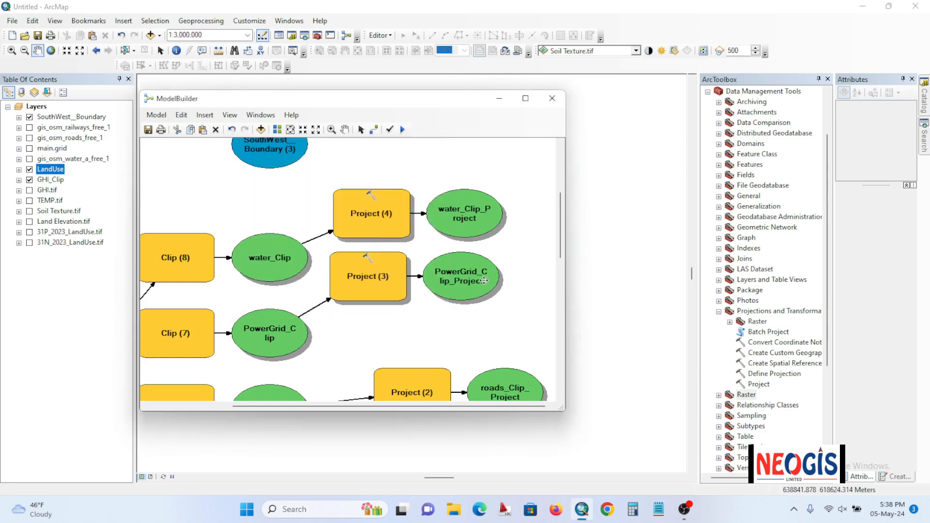
Step: Auto-arrange the model diagram and enlarge the ModelBuilder window to fit the four Project branches
scroll(476, 276, down, 3)
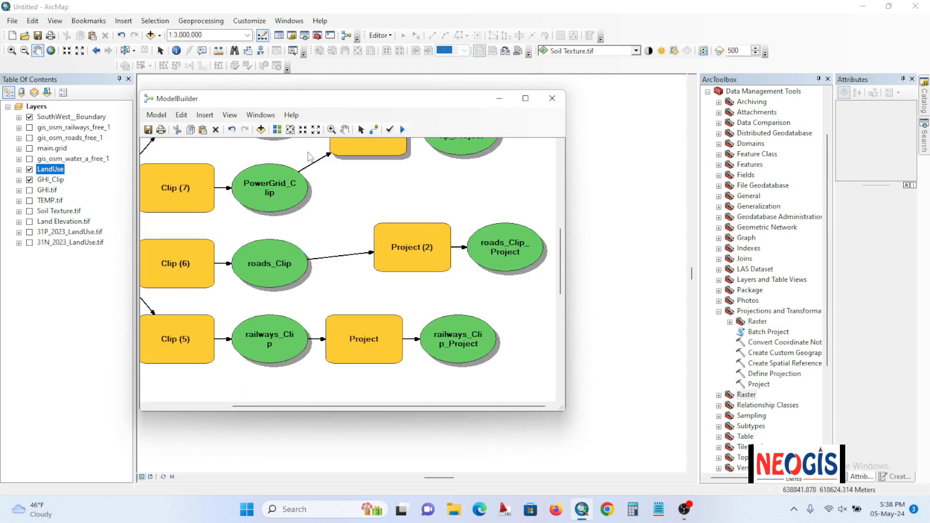
click(277, 130)
scroll(437, 286, up, 1)
scroll(439, 282, up, 1)
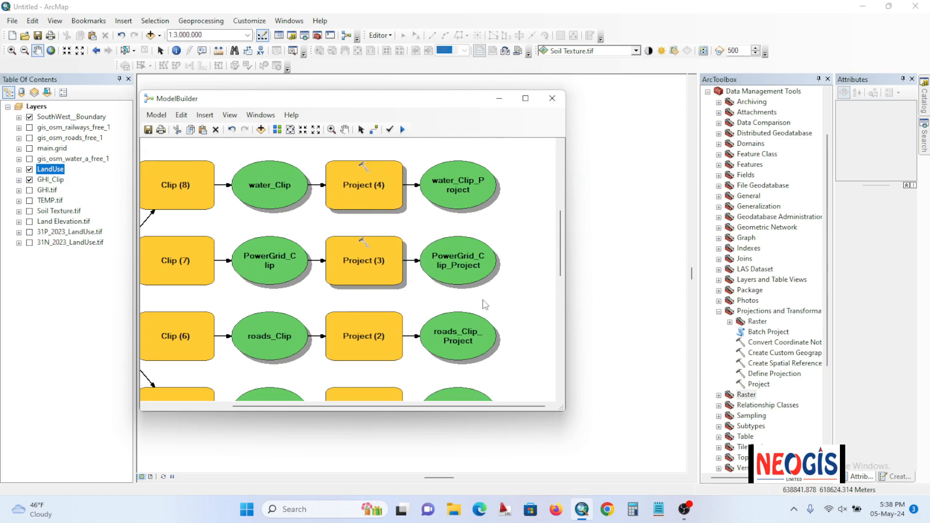
click(525, 98)
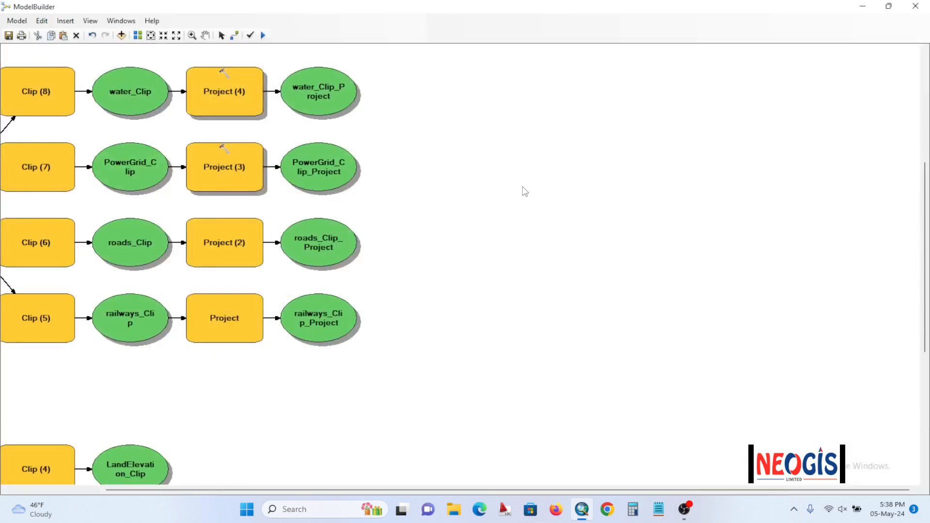
click(889, 5)
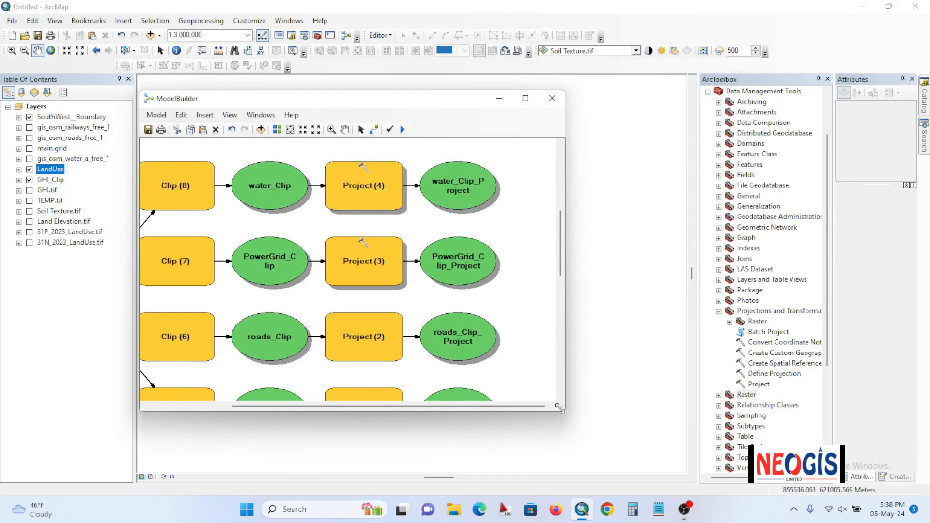
drag(560, 408, 673, 482)
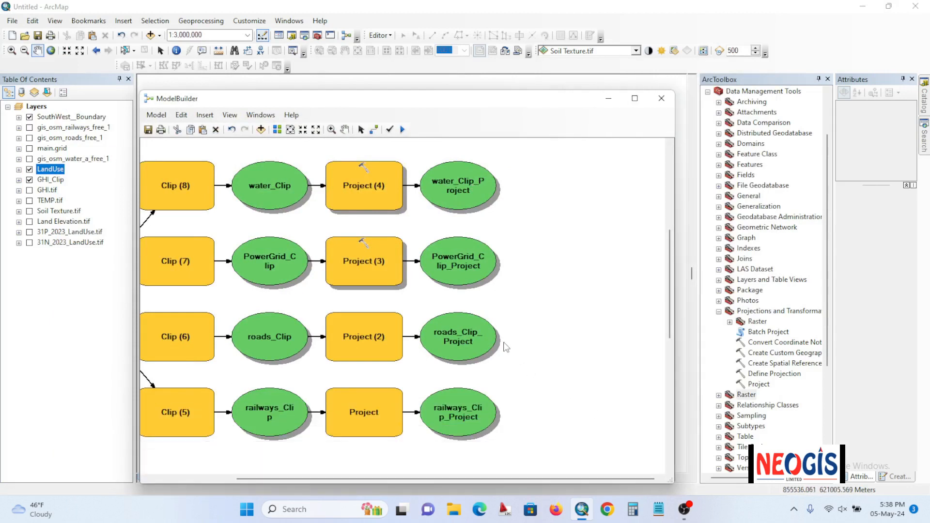
scroll(460, 262, up, 1)
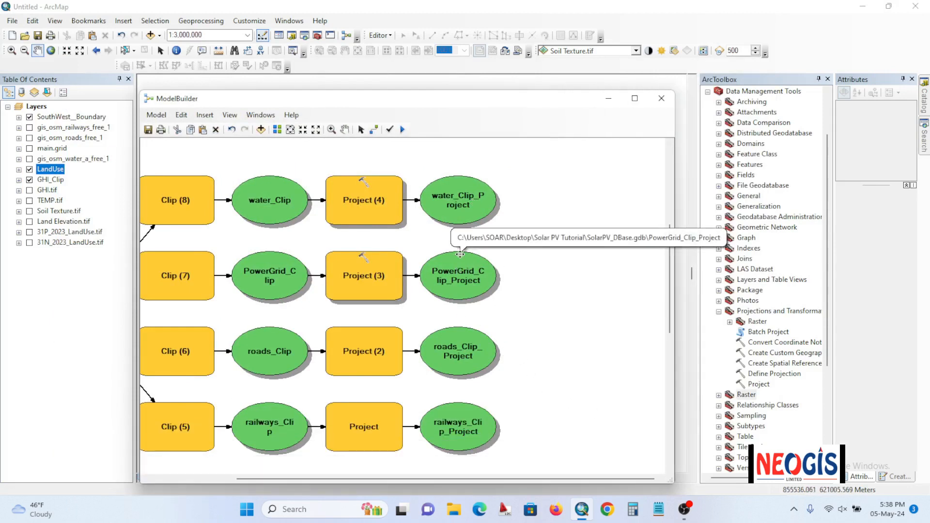
scroll(460, 255, down, 1)
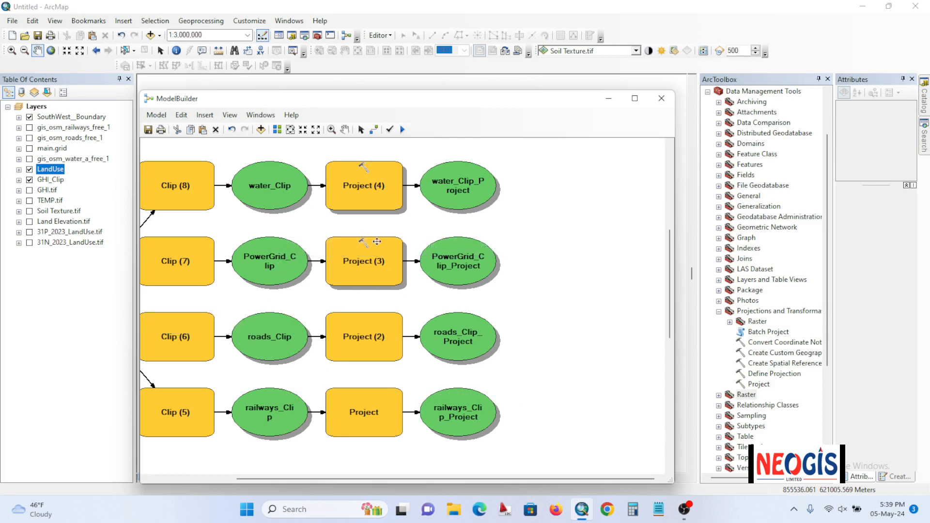
scroll(542, 359, down, 2)
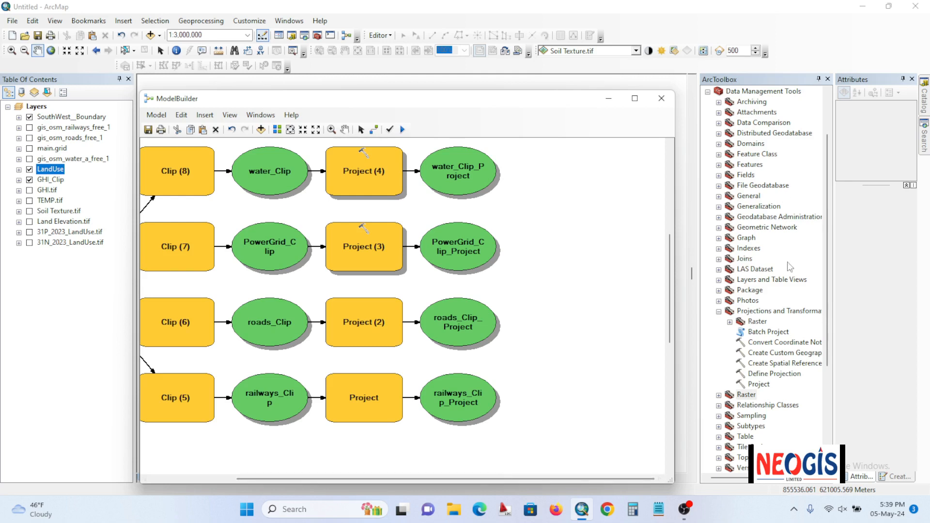
Step: Add the Euclidean Distance tool from the Spatial Analyst Distance toolset to the model beside PowerGrid_Clip_Project
click(719, 313)
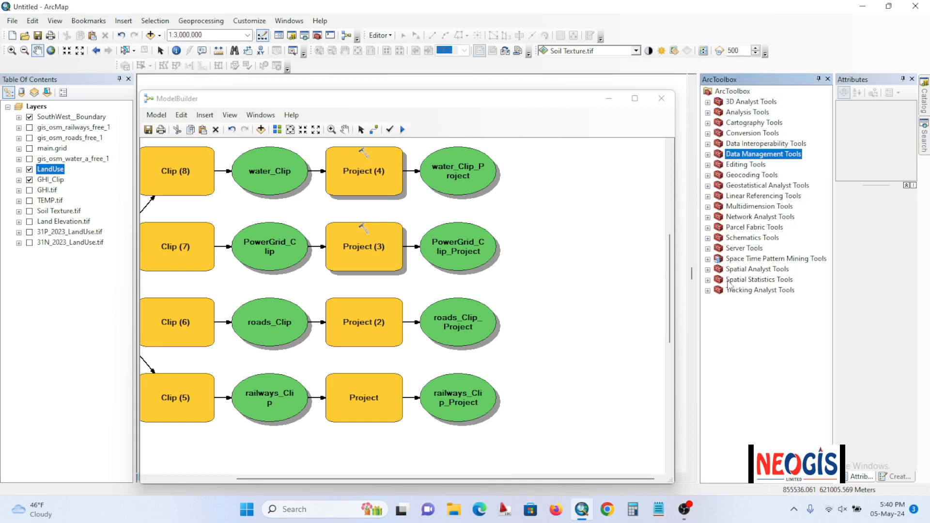
click(708, 269)
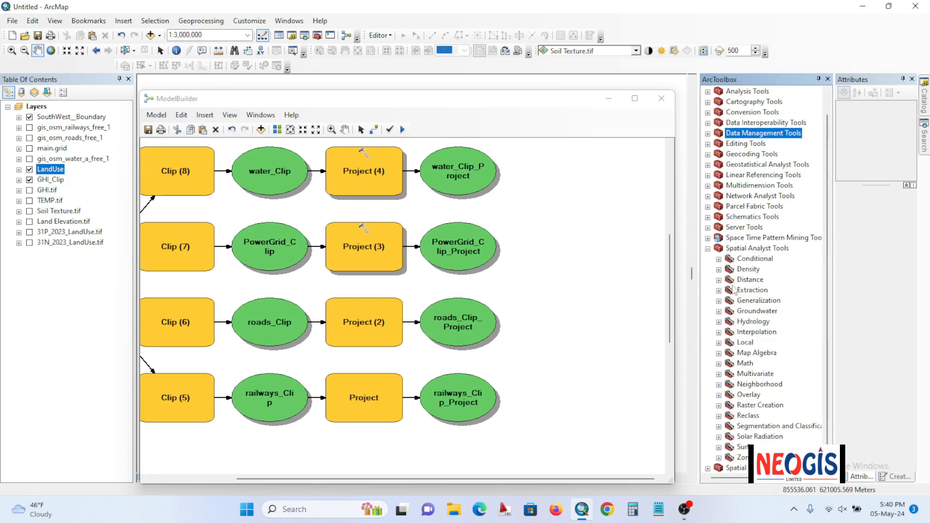
click(719, 281)
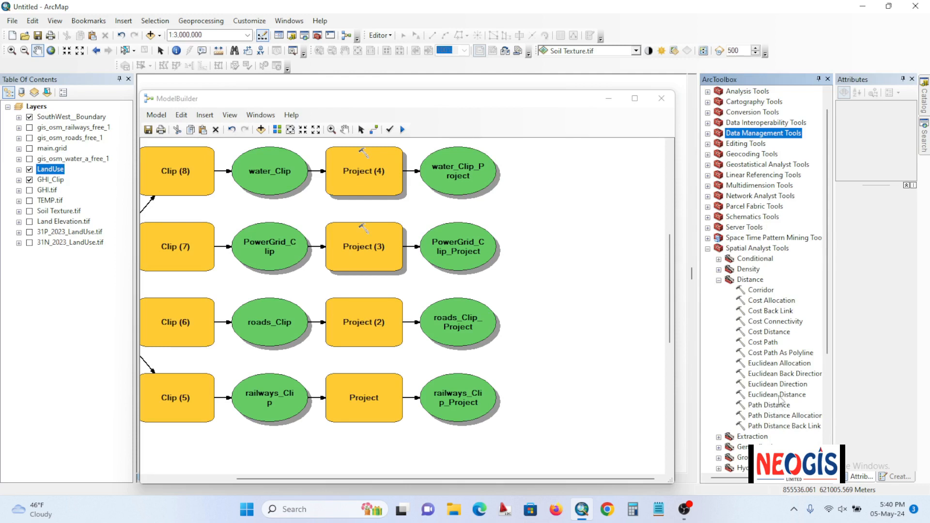
drag(785, 397, 548, 272)
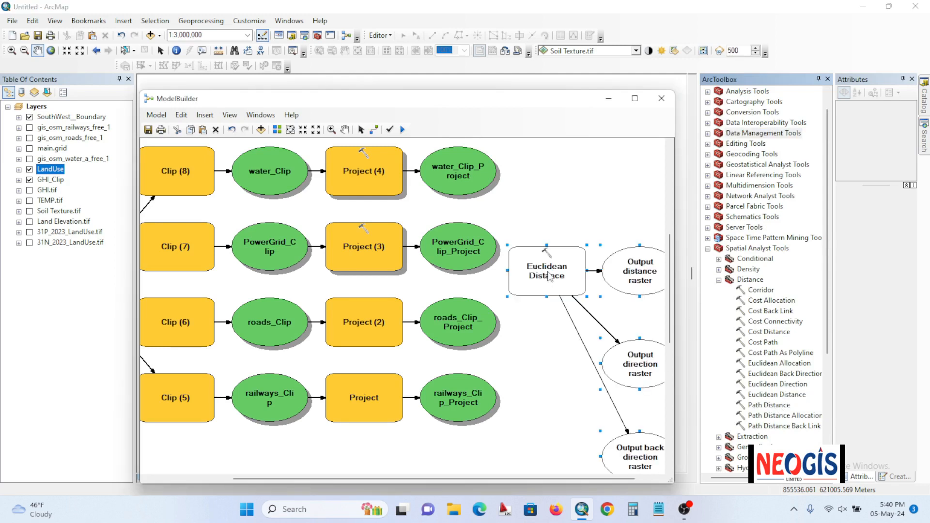
Step: Set PowerGrid_Clip_Project as the source data of the Euclidean Distance tool, keeping the default output and PLANAR method
double_click(549, 275)
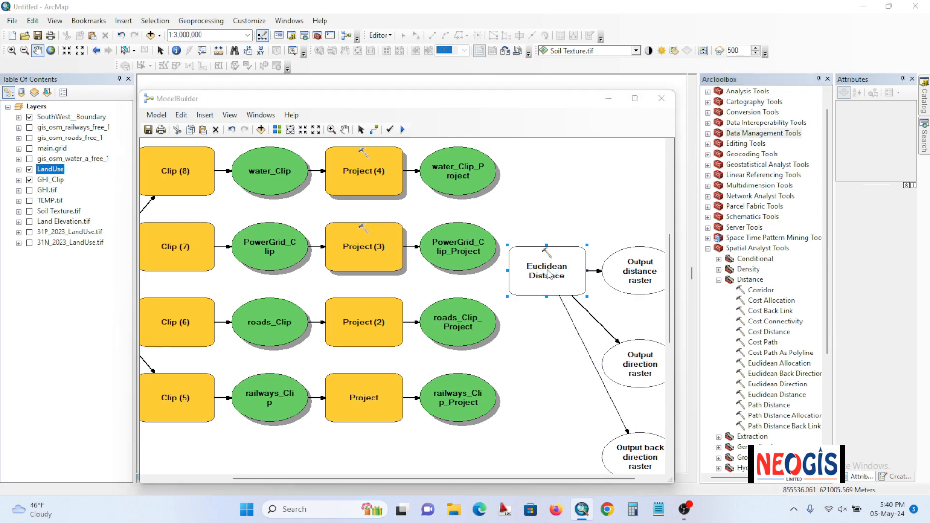
drag(517, 80, 692, 74)
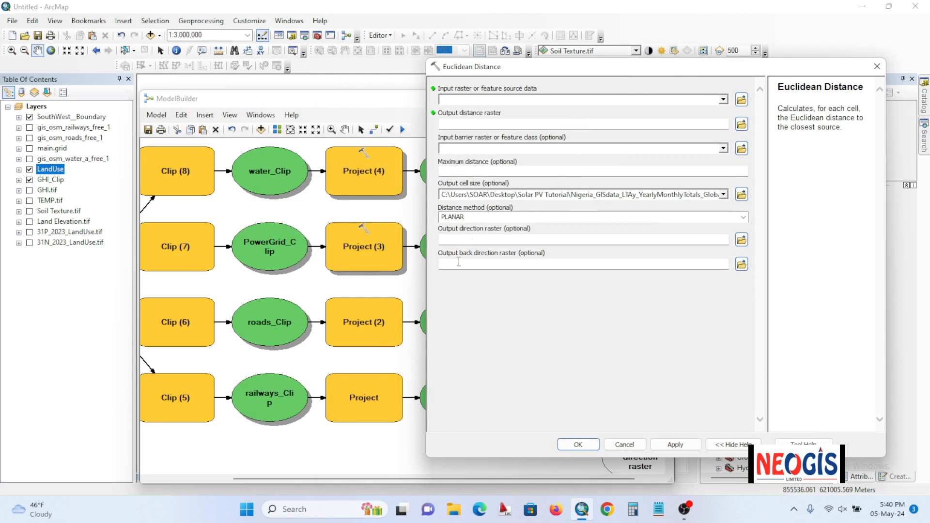
drag(564, 71, 687, 68)
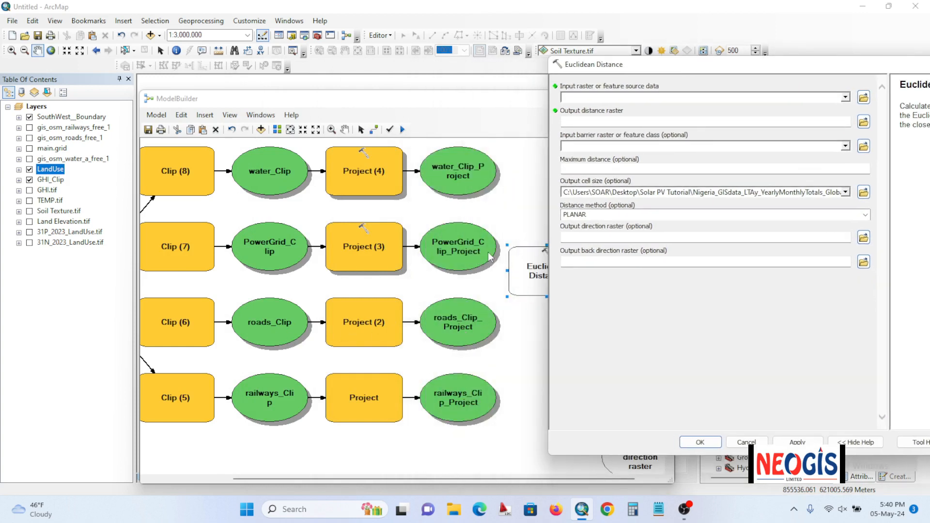
drag(706, 70, 464, 81)
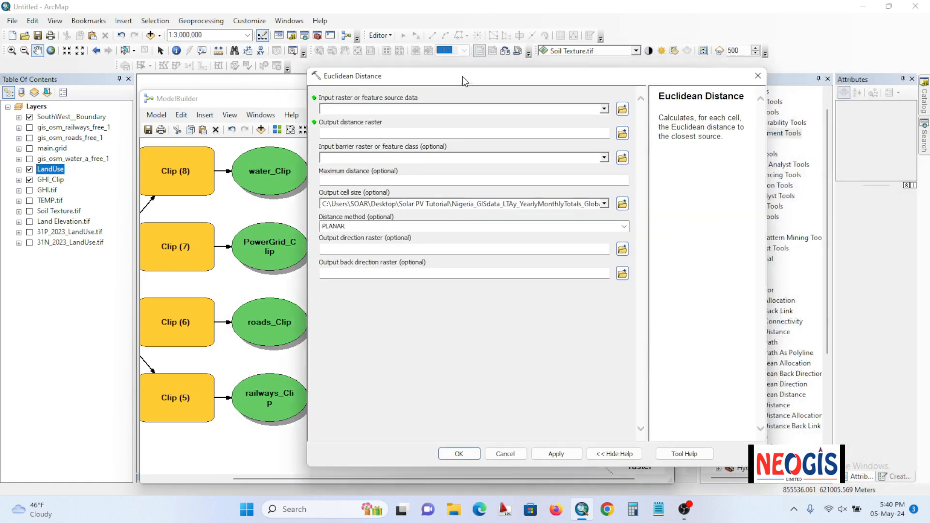
click(604, 109)
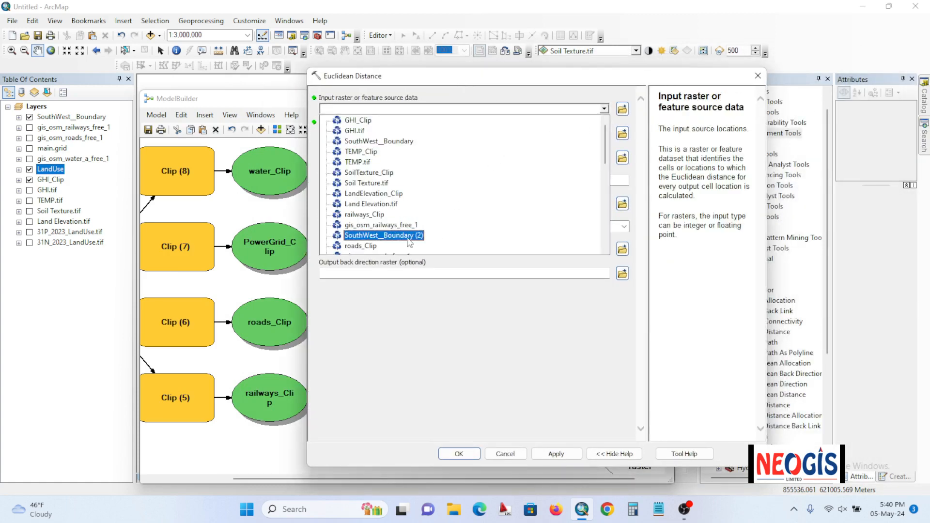
scroll(407, 218, down, 6)
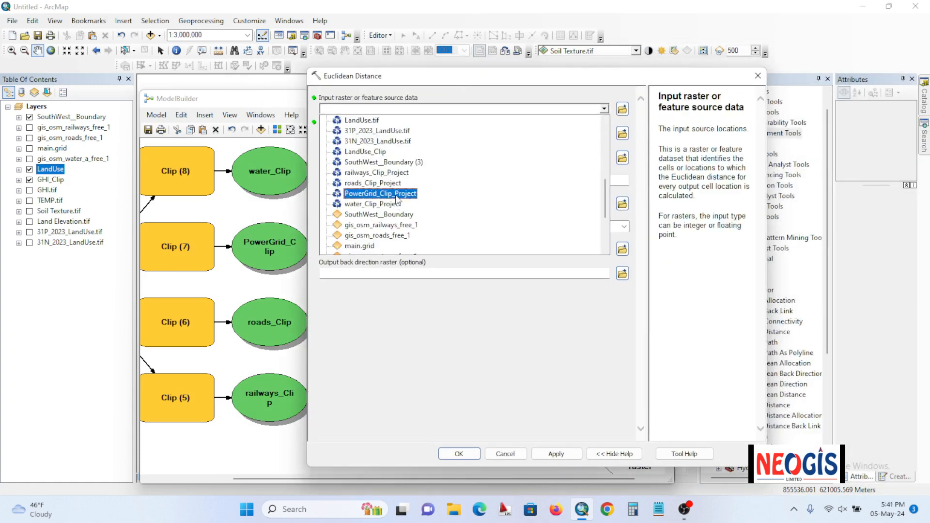
click(398, 194)
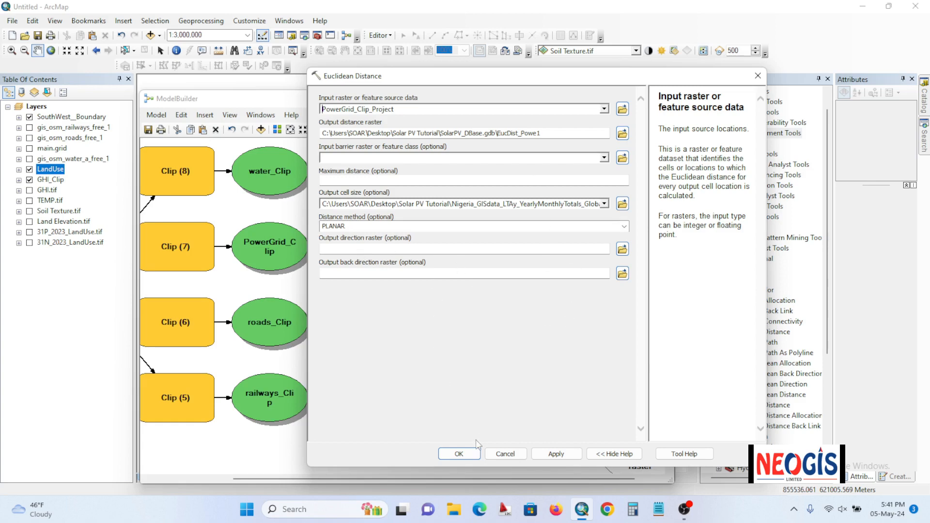
click(475, 455)
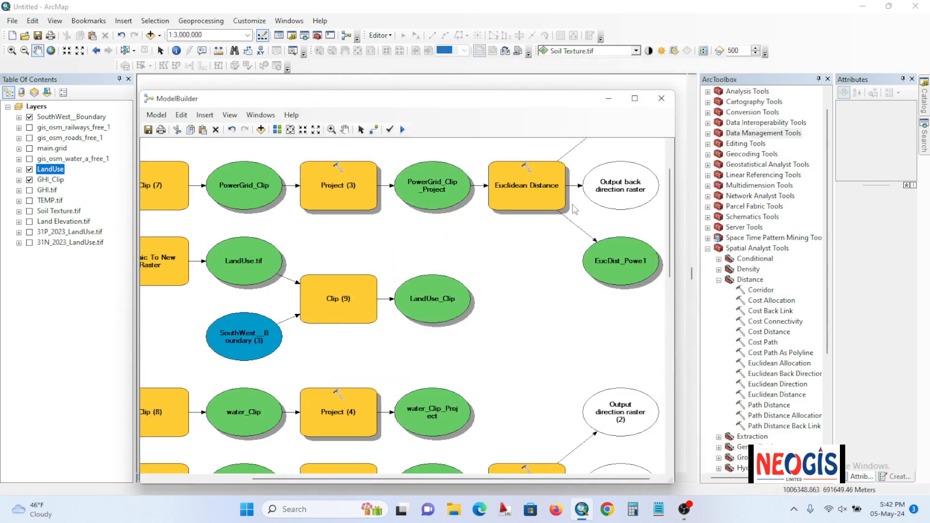
Step: Add the power grid distance raster to the map display, view it on the map and collapse its legend
right_click(626, 260)
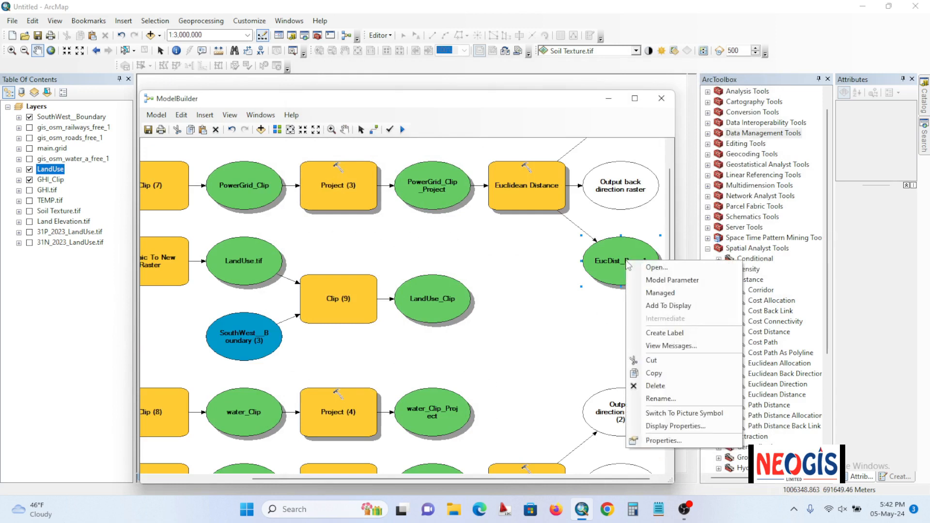
click(658, 306)
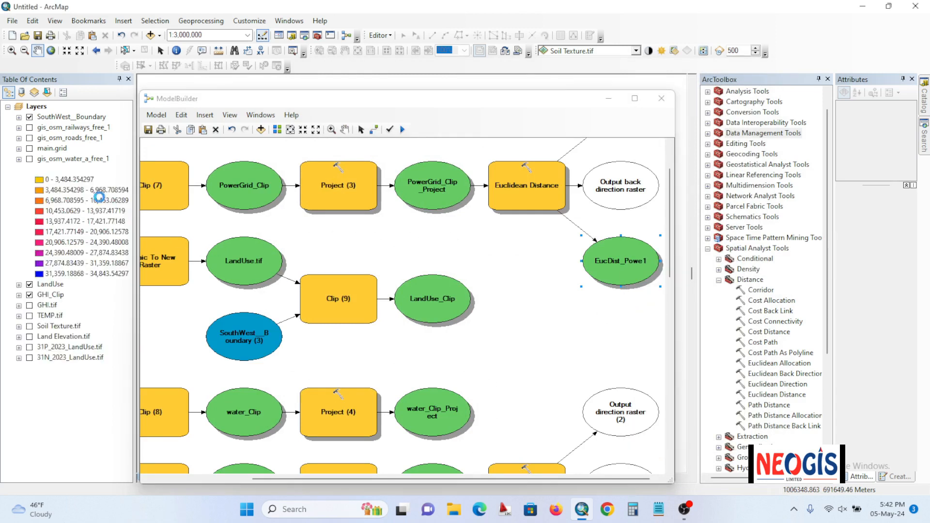
click(73, 168)
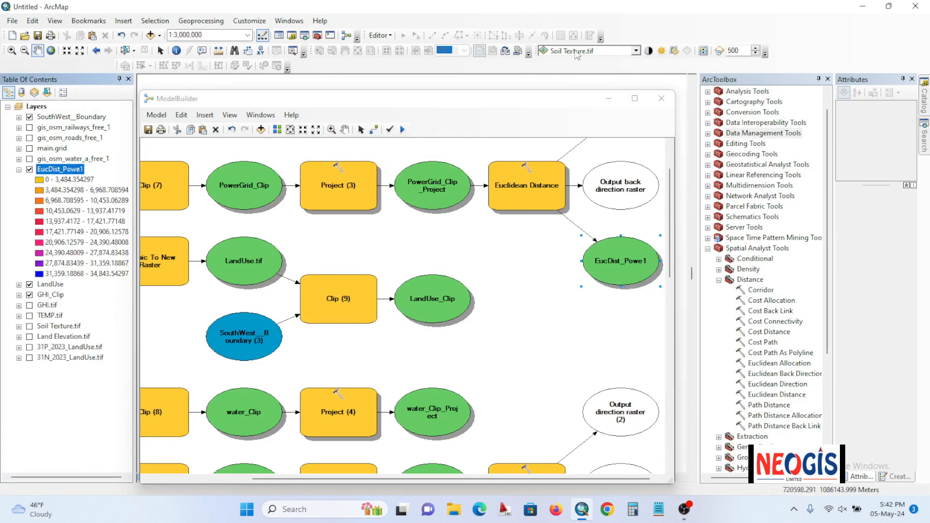
click(609, 98)
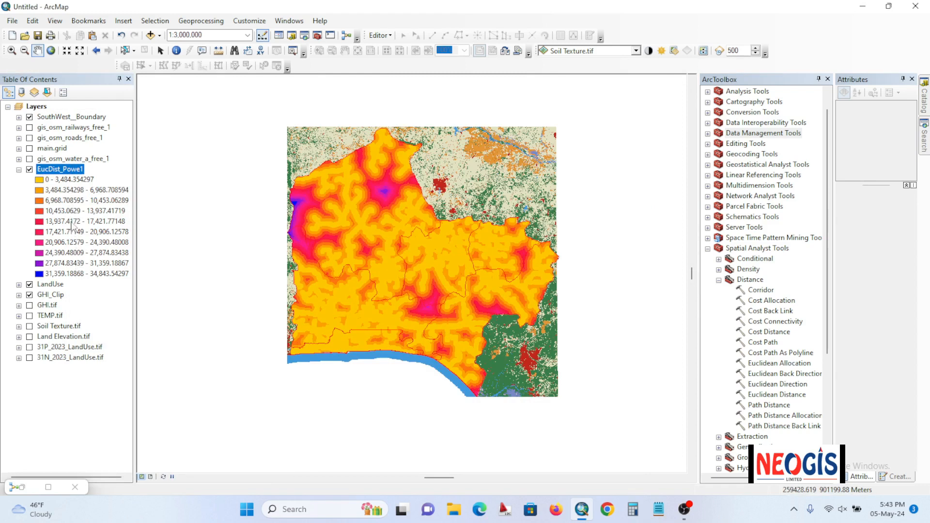
click(19, 170)
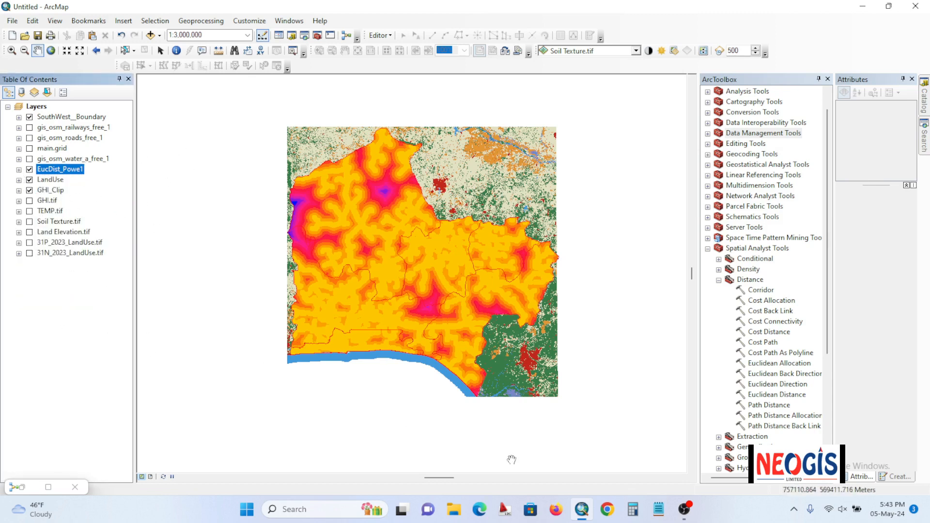
Step: Add the model's roads_Clip_Project output to the map display and bring the map into view
click(30, 488)
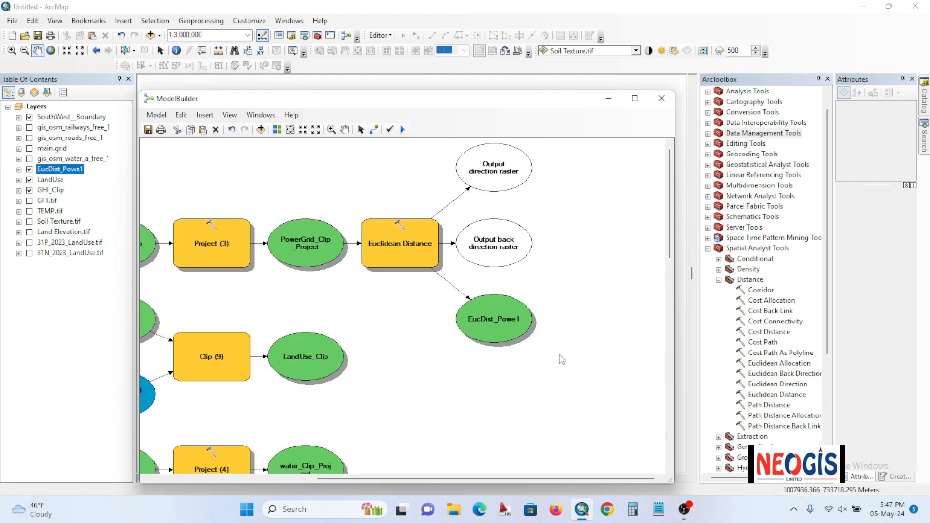
scroll(562, 359, down, 8)
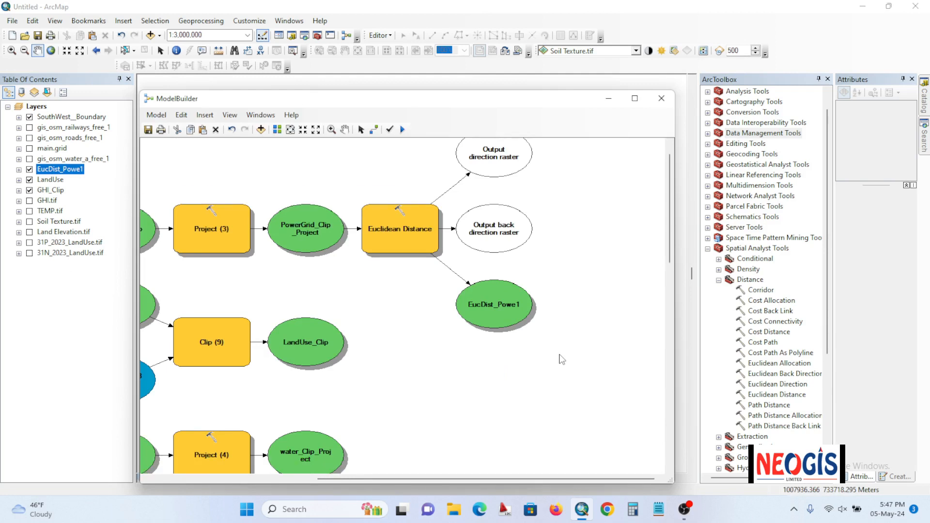
scroll(561, 359, down, 1)
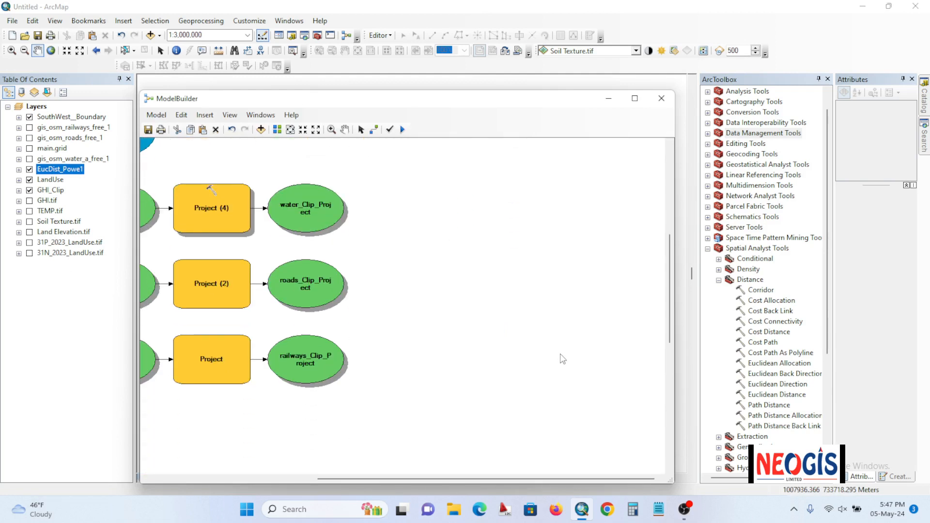
click(290, 281)
right_click(291, 281)
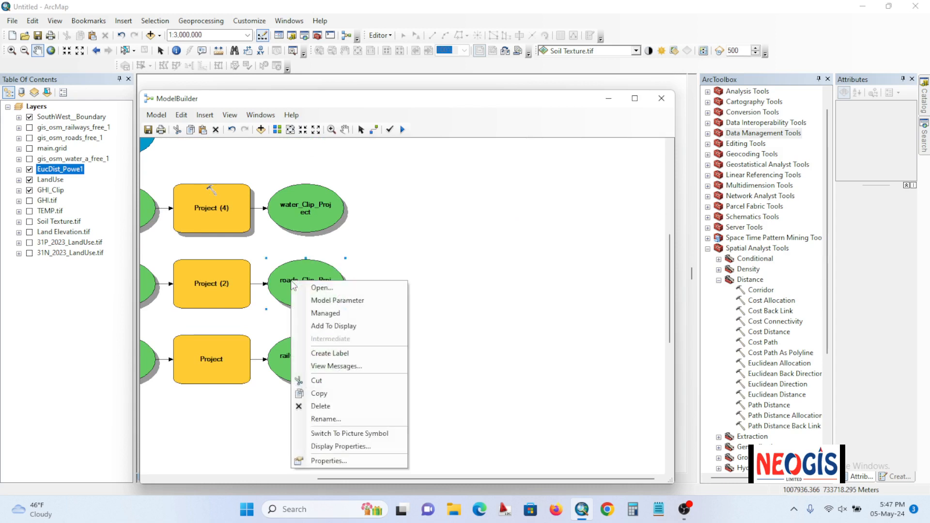
click(342, 327)
click(609, 98)
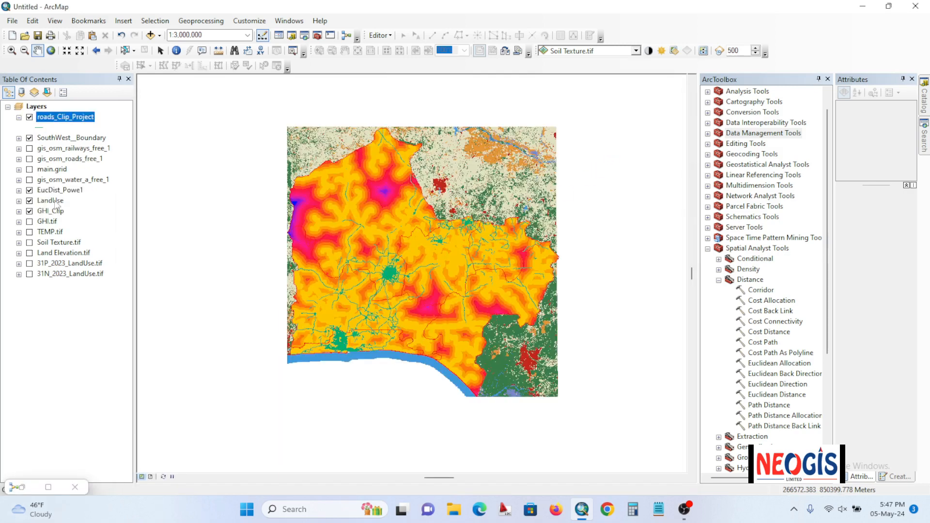
Step: Hide the EucDist_Powe1, LandUse and GHI_Clip layers so the roads show alone within the boundary
click(29, 190)
click(30, 201)
click(29, 211)
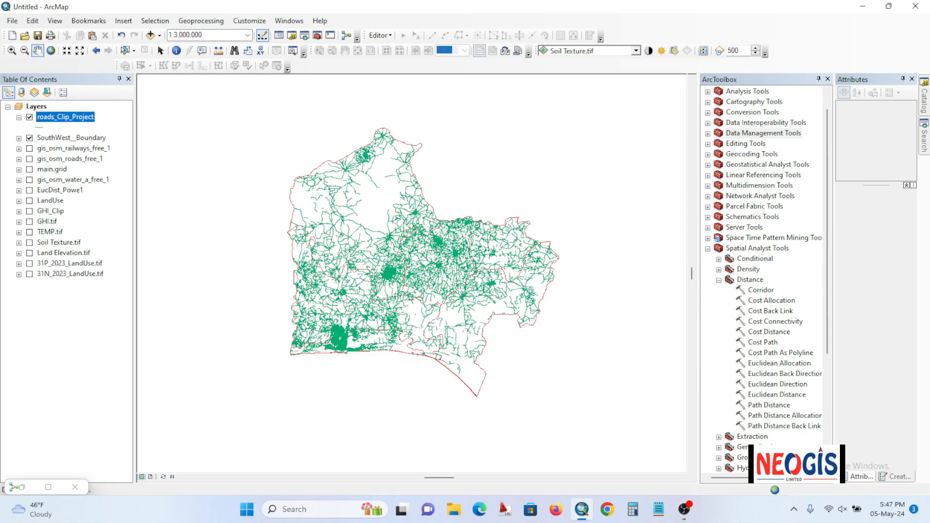
Step: Open the attribute table of roads_Clip_Project and examine the road classes in the fclass field
right_click(78, 116)
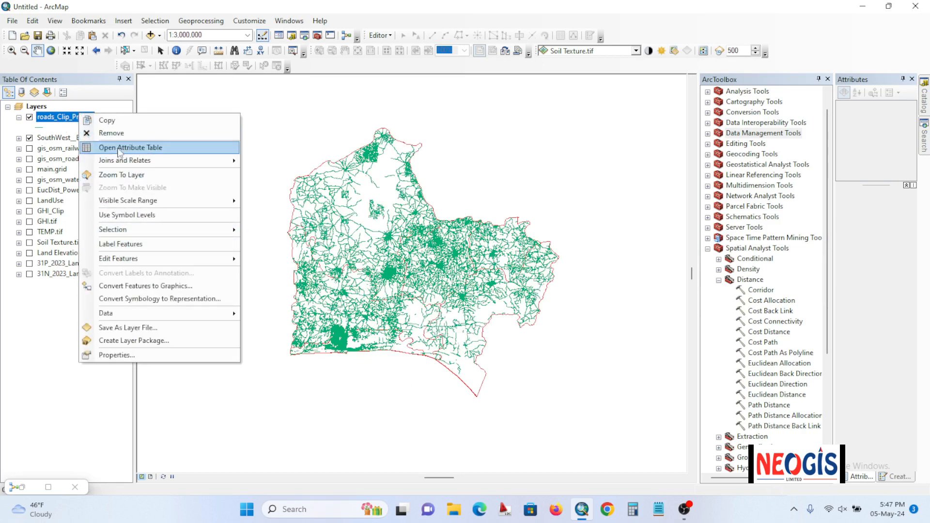
click(116, 148)
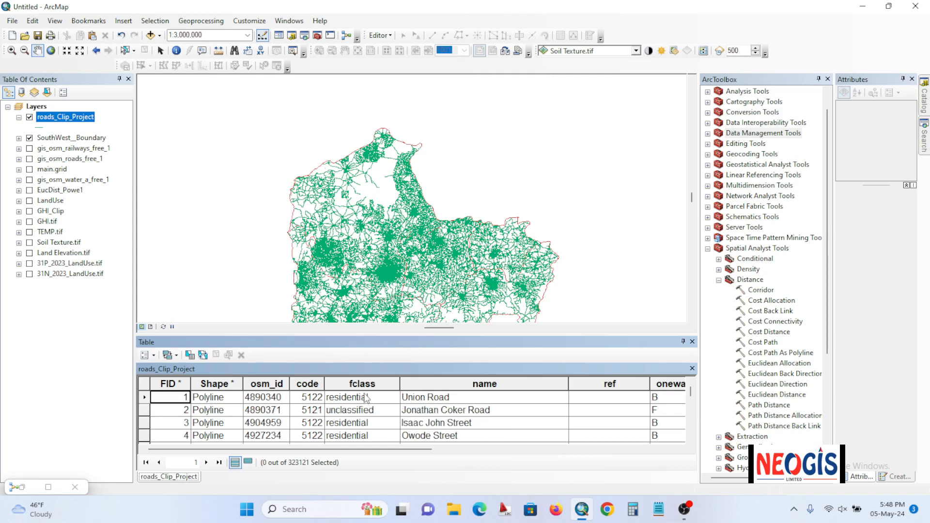
scroll(366, 398, down, 3)
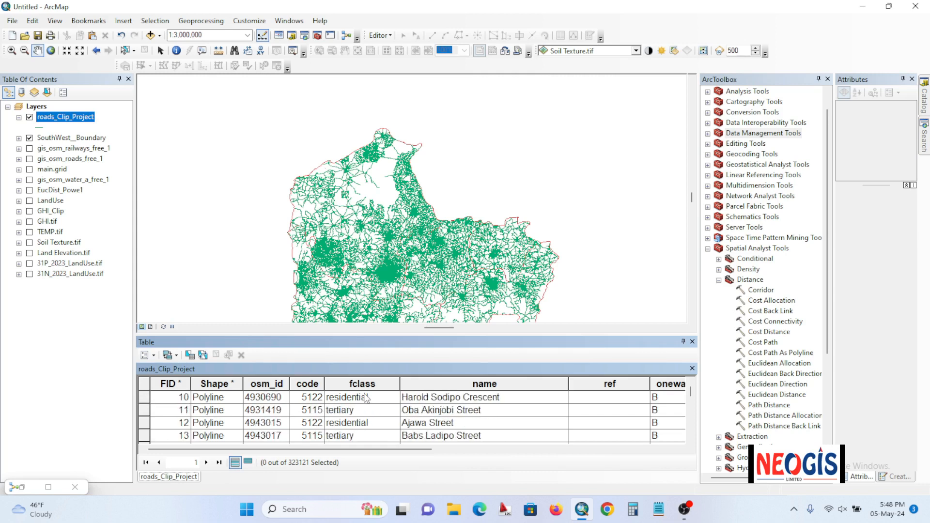
scroll(366, 398, up, 1)
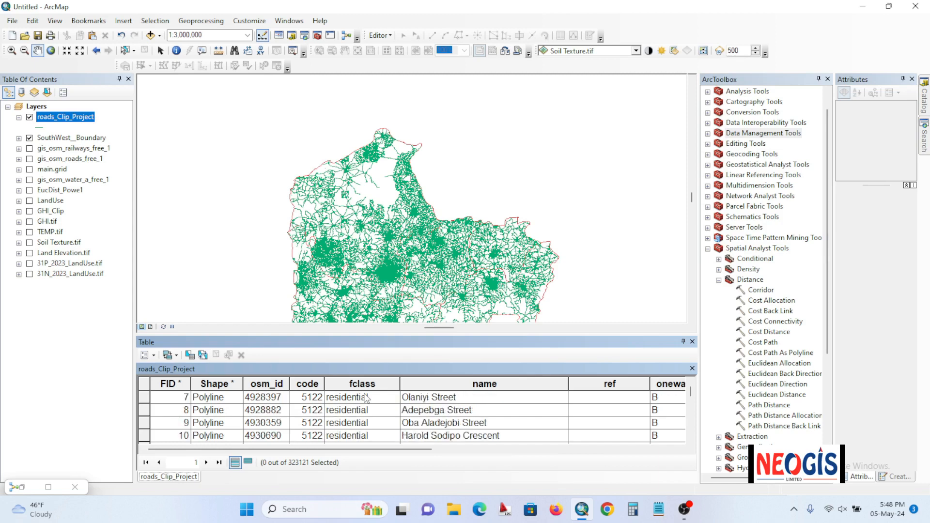
Step: Start a new attribute selection on roads_Clip_Project with the condition fclass = 'motorway', using the field's unique values
scroll(366, 398, down, 1)
scroll(354, 409, down, 3)
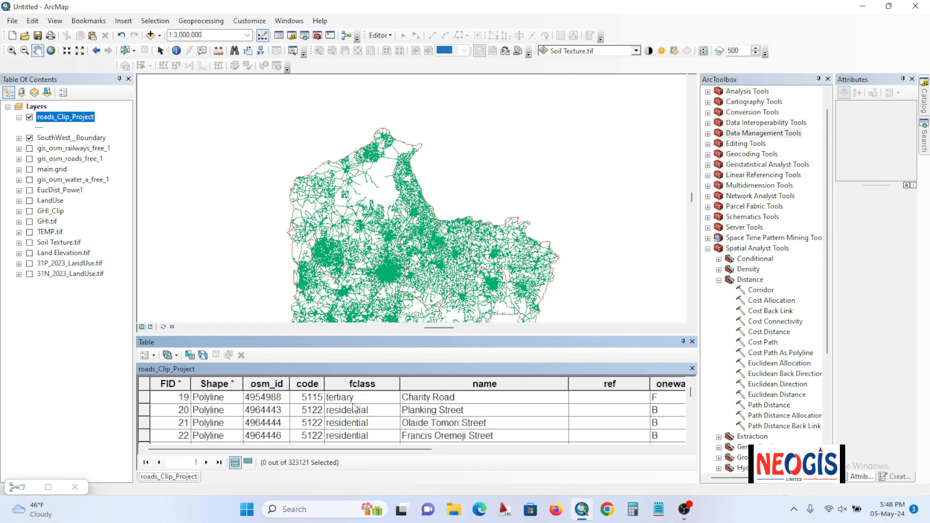
scroll(354, 409, down, 3)
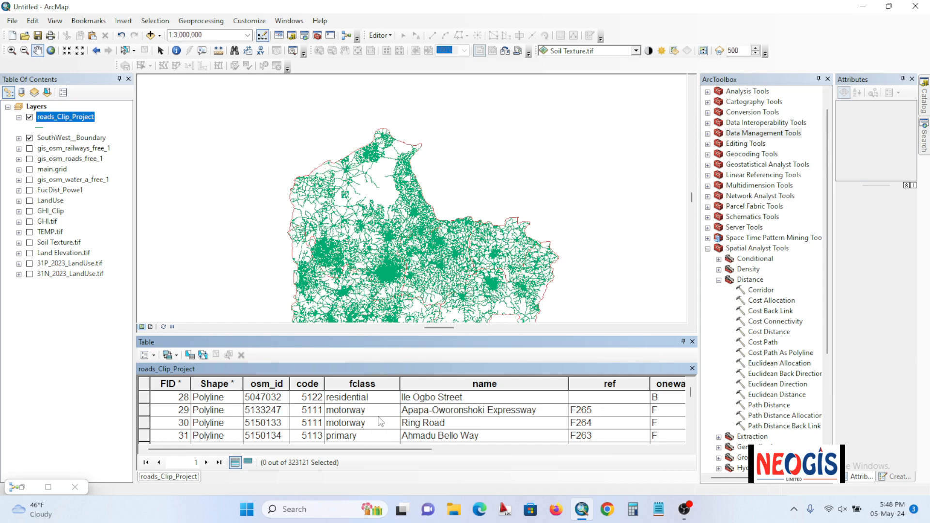
click(159, 23)
click(183, 34)
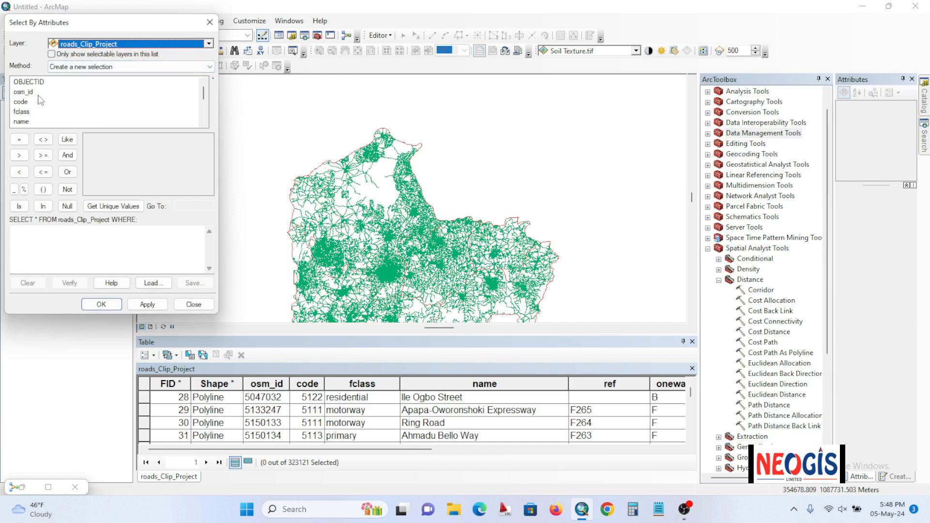
drag(108, 26, 191, 24)
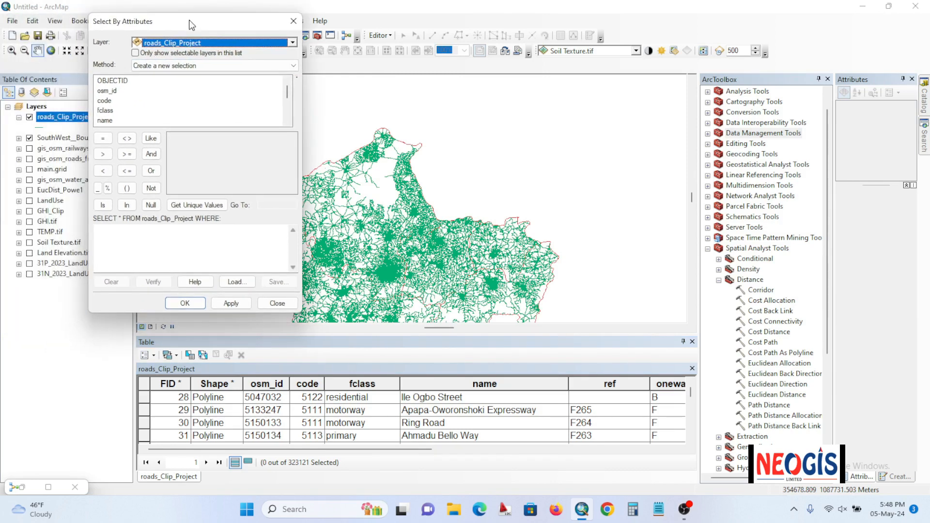
double_click(105, 110)
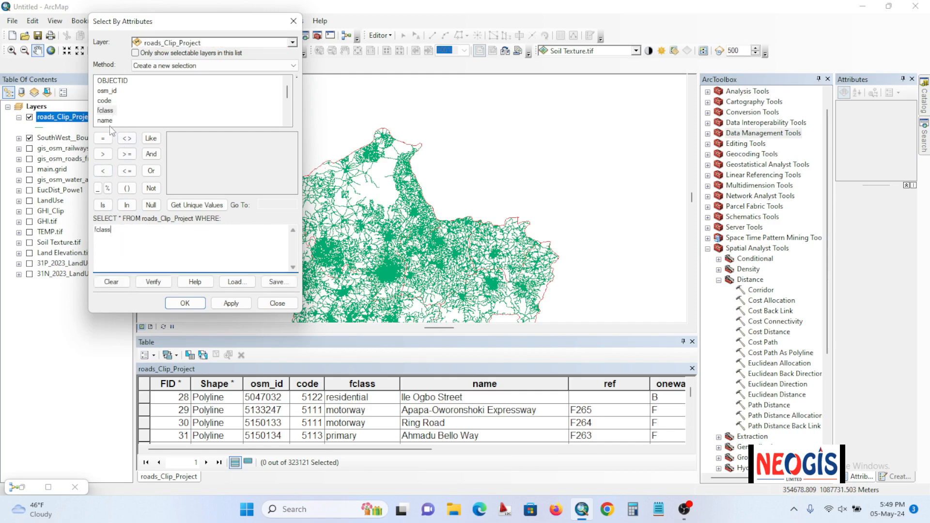
click(103, 140)
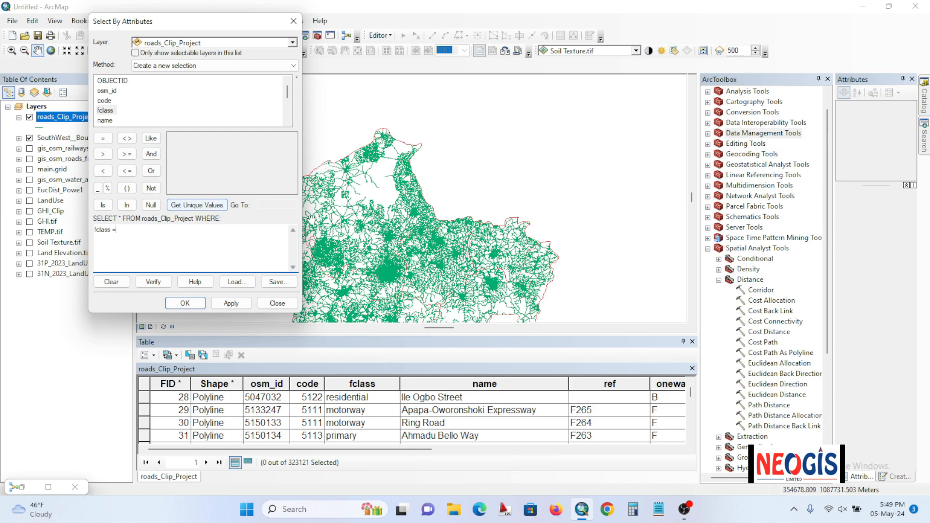
click(197, 205)
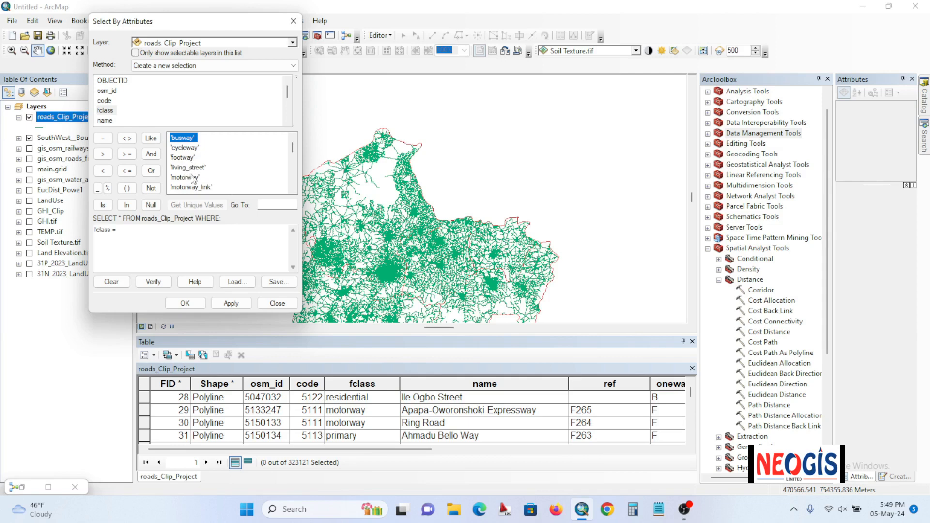
scroll(192, 177, down, 1)
double_click(186, 149)
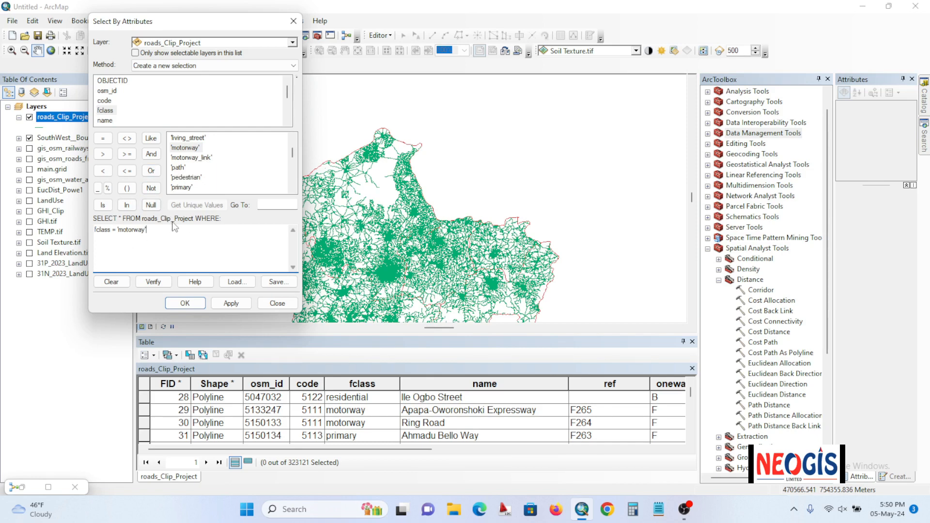
Step: Extend the selection expression with OR fclass = 'motorway_link'
click(151, 171)
double_click(105, 110)
click(103, 139)
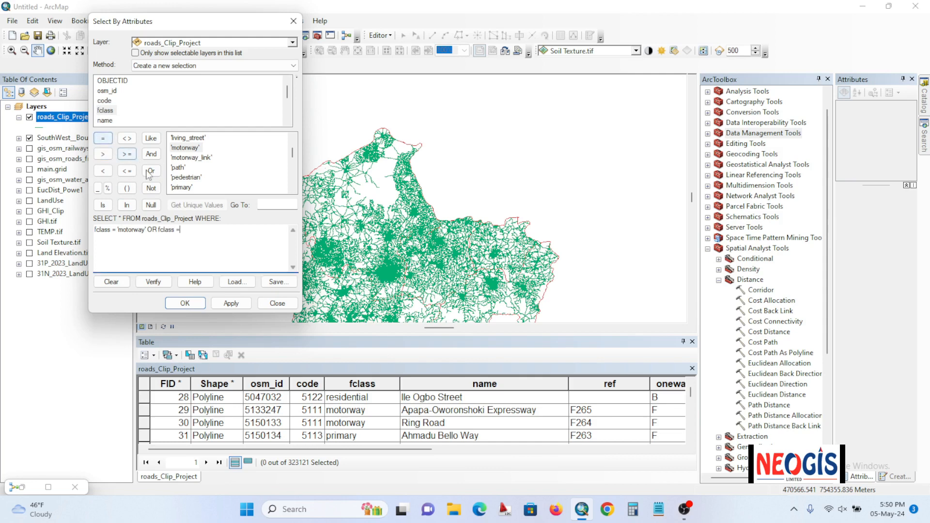
double_click(190, 157)
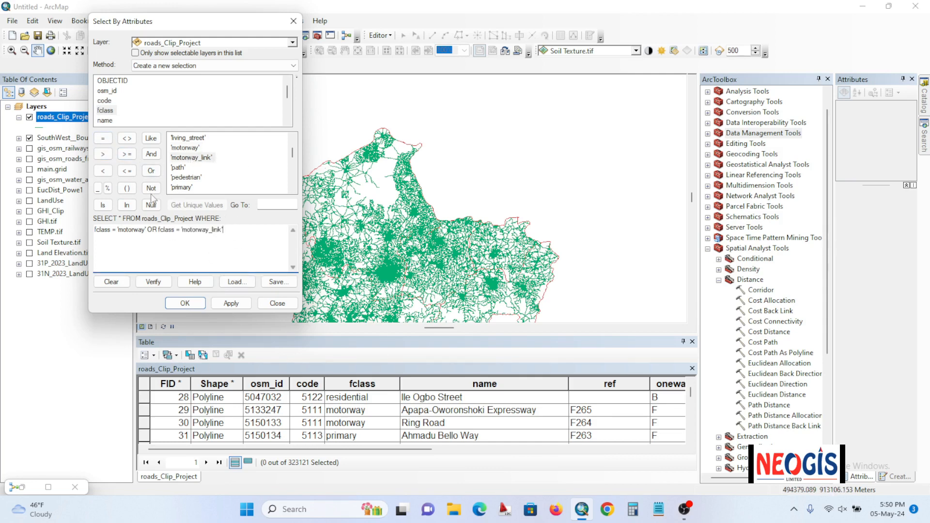
Step: Add the OR conditions fclass = 'primary' and fclass = 'primary_link' to the selection expression
click(151, 172)
scroll(197, 180, down, 1)
scroll(200, 172, up, 1)
scroll(200, 172, down, 1)
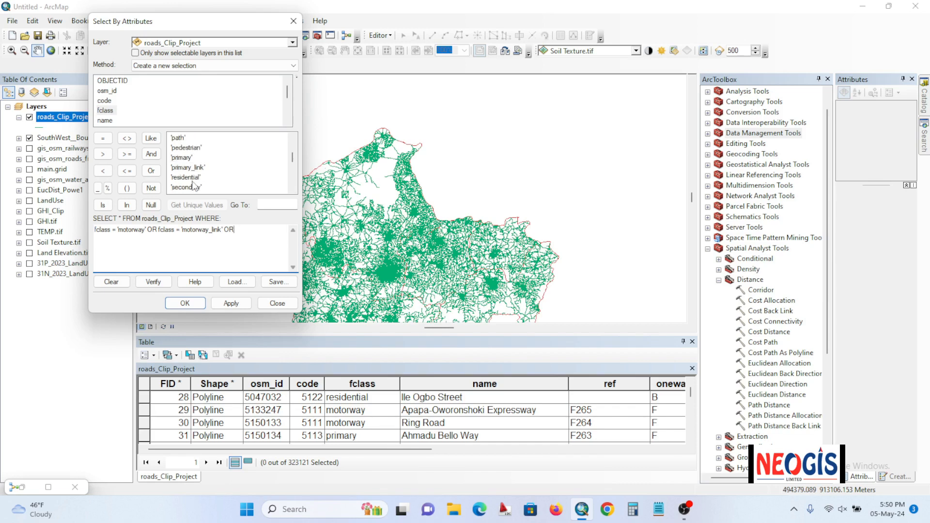
double_click(105, 110)
click(103, 139)
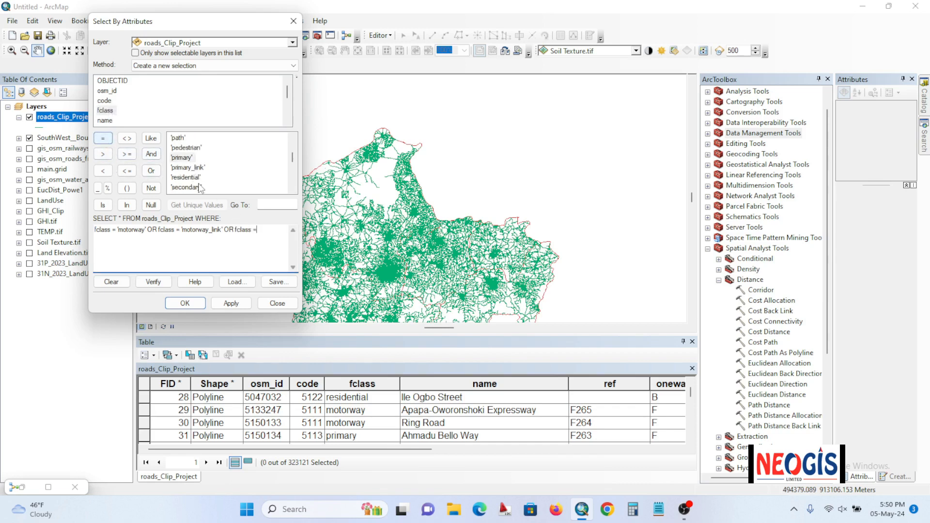
double_click(182, 158)
click(151, 170)
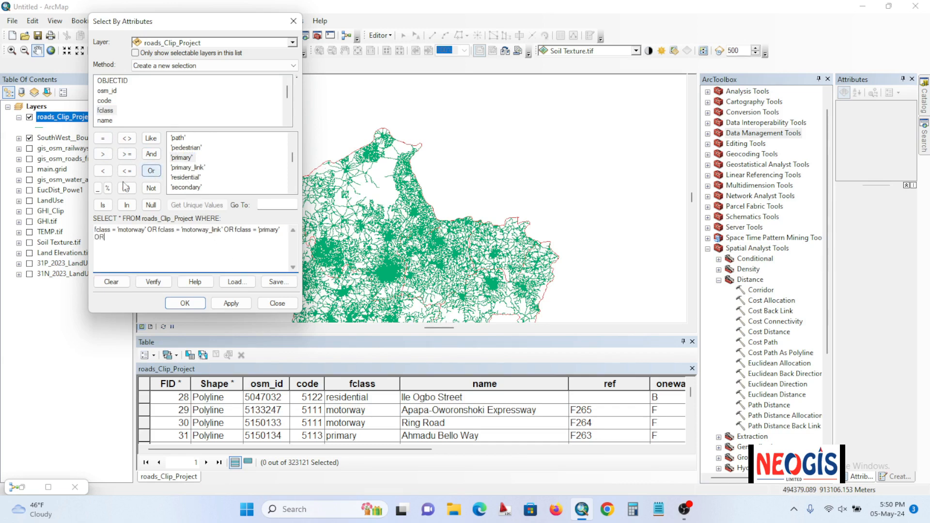
double_click(106, 111)
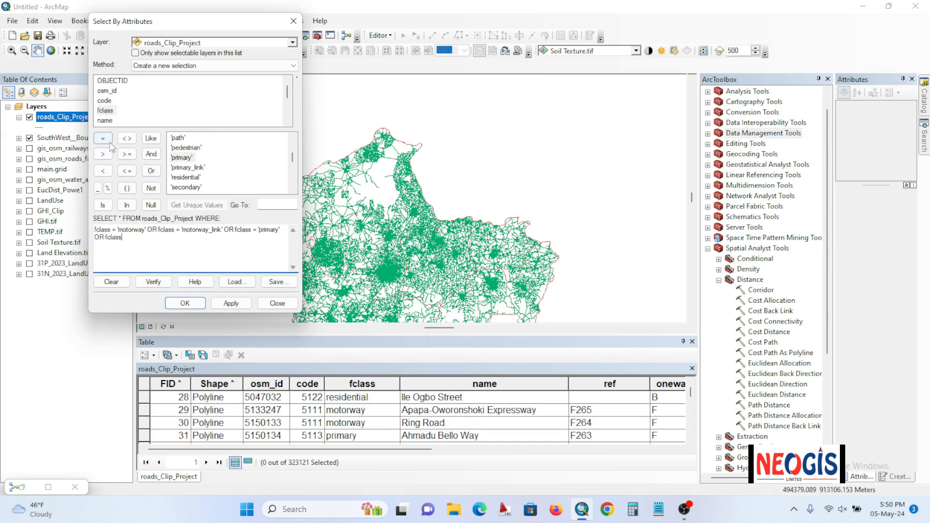
click(103, 139)
double_click(188, 167)
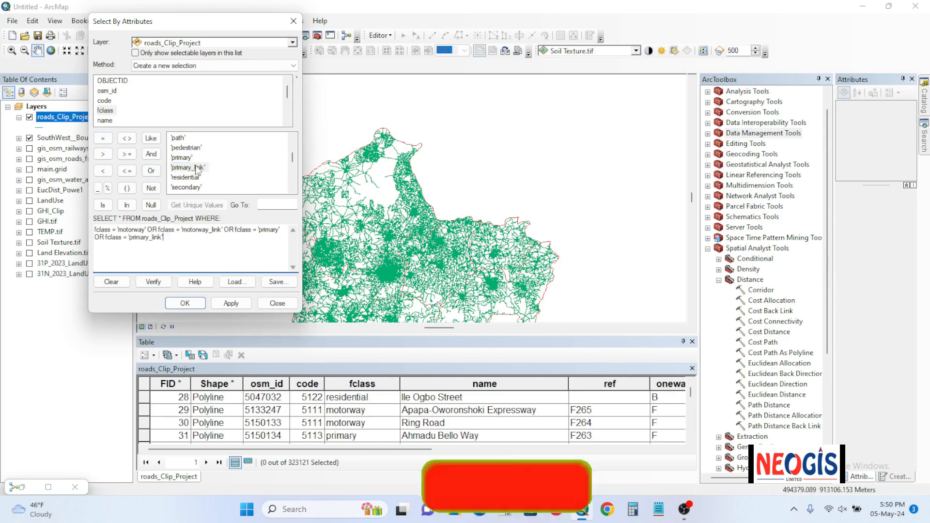
Step: Add the OR conditions fclass = 'secondary' and fclass = 'secondary_link' to the selection expression
scroll(182, 172, down, 1)
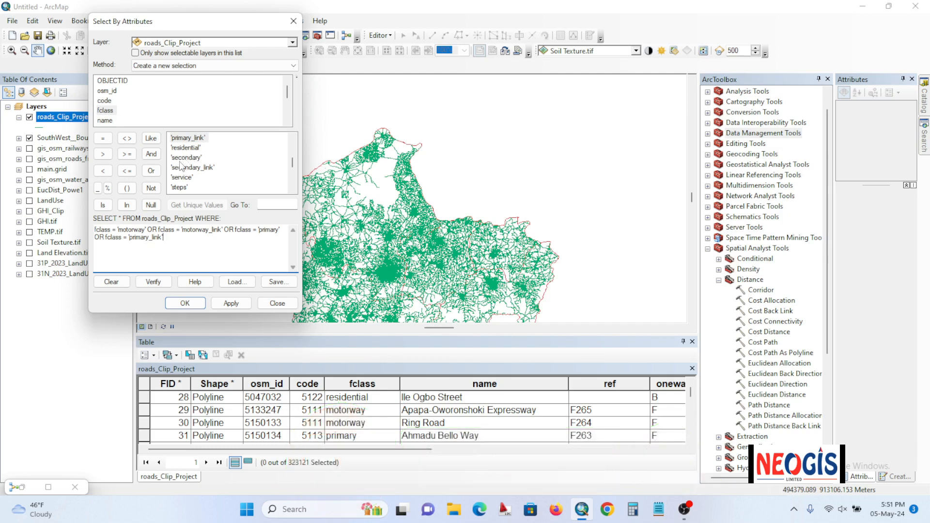
click(153, 172)
double_click(105, 110)
click(102, 138)
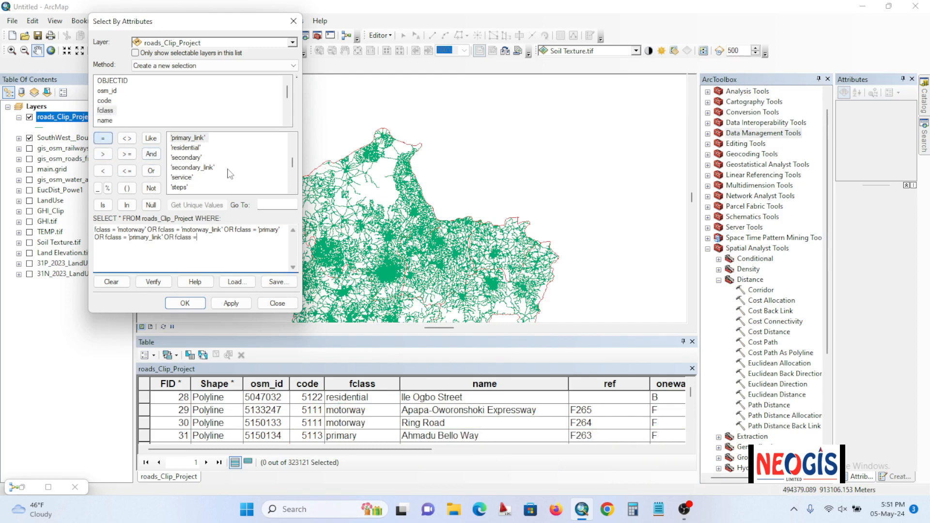
double_click(188, 158)
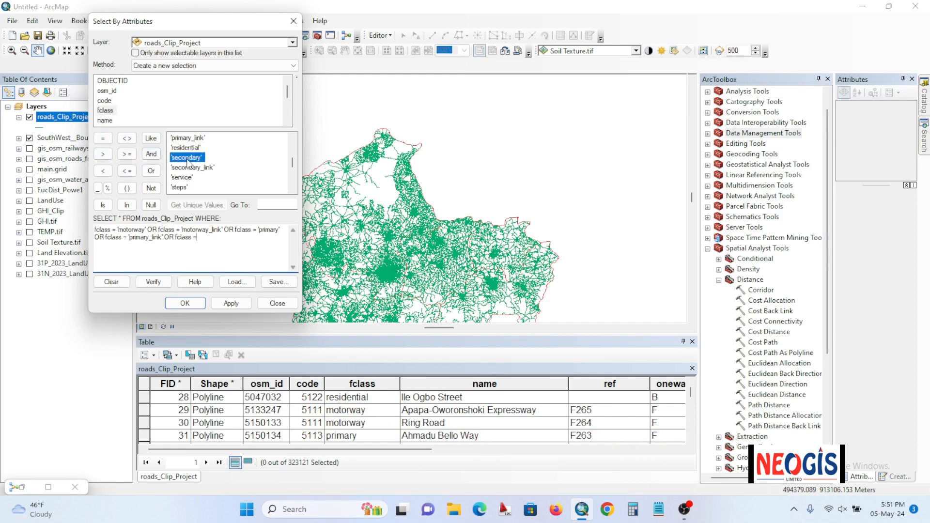
click(151, 171)
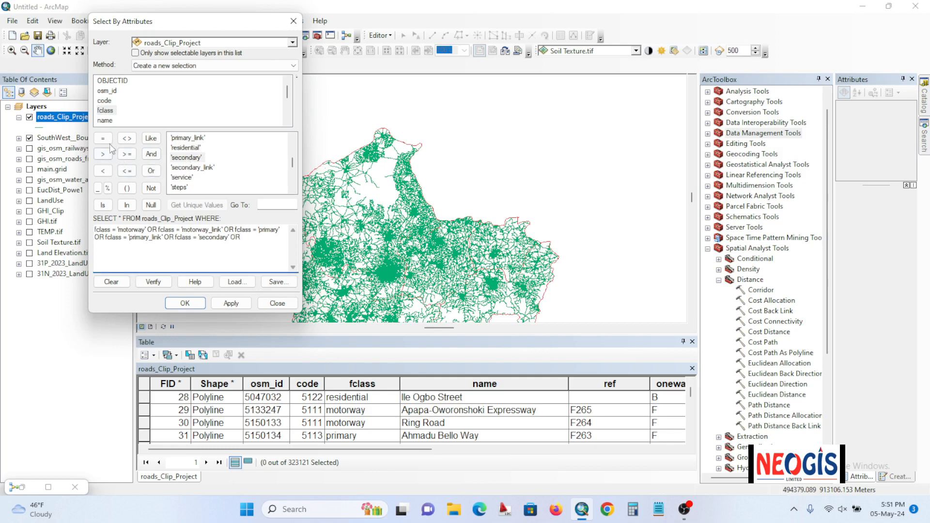
double_click(105, 110)
click(104, 139)
double_click(193, 167)
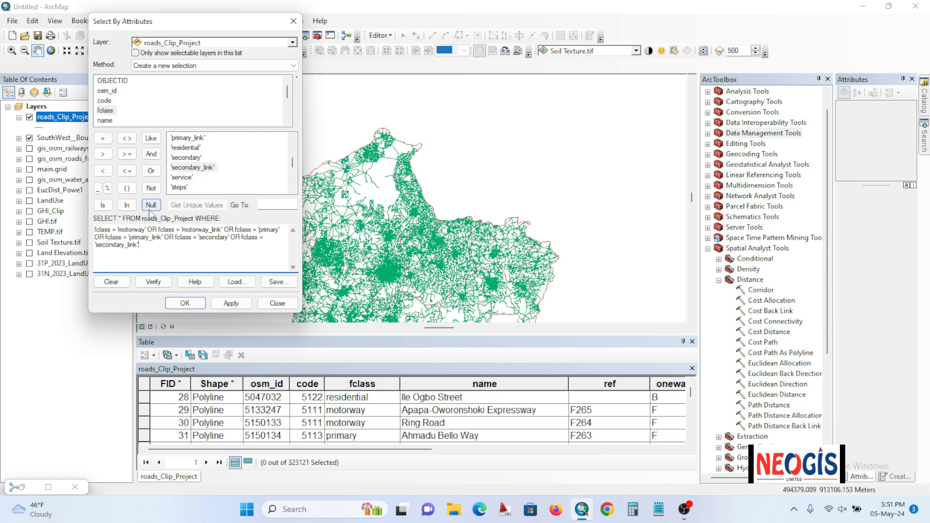
Step: Add the OR conditions fclass = 'tertiary' and fclass = 'tertiary_link' to the selection expression
click(151, 170)
click(103, 138)
scroll(213, 175, down, 1)
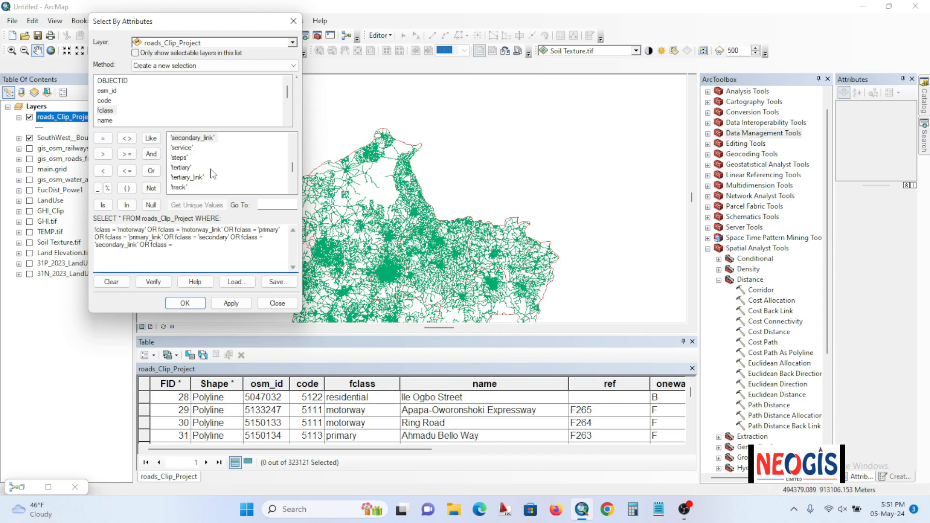
double_click(184, 168)
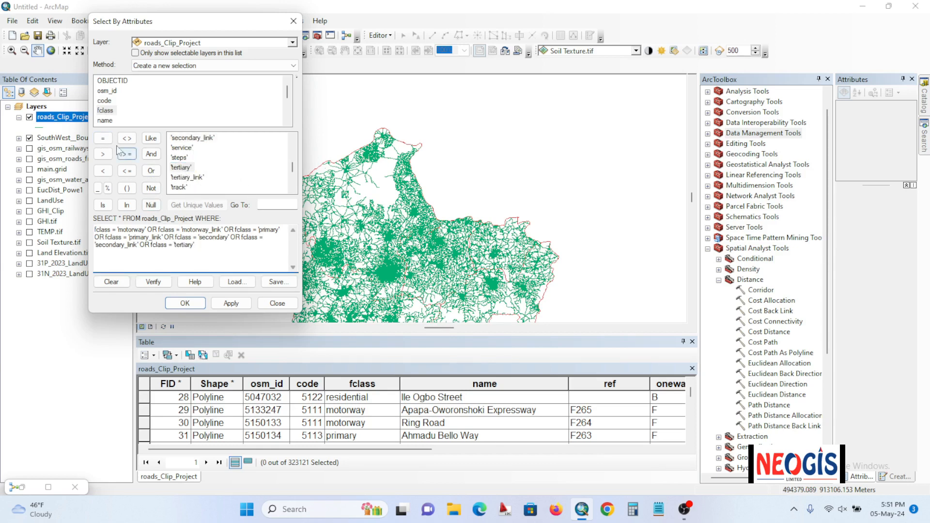
click(151, 171)
click(103, 138)
double_click(197, 177)
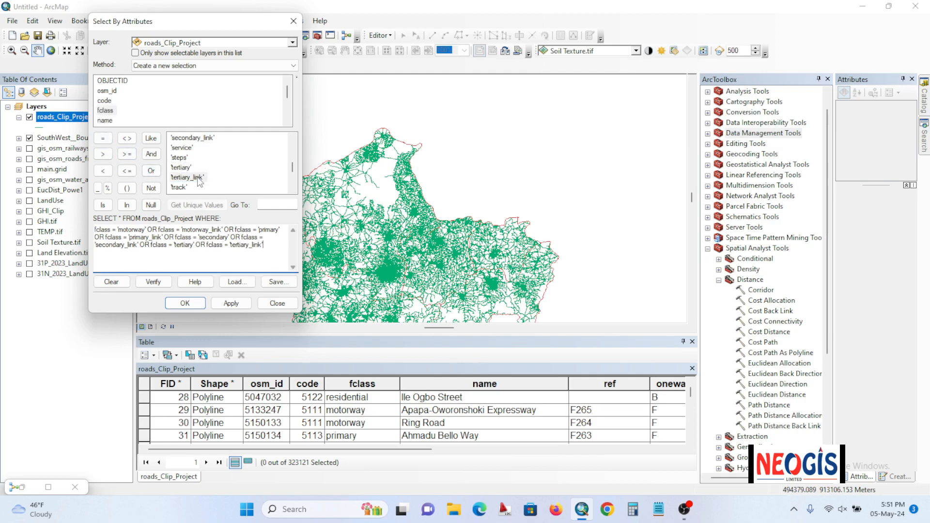
Step: Complete the selection expression with the OR conditions fclass = 'trunk' and fclass = 'trunk_link'
click(155, 173)
scroll(211, 174, down, 1)
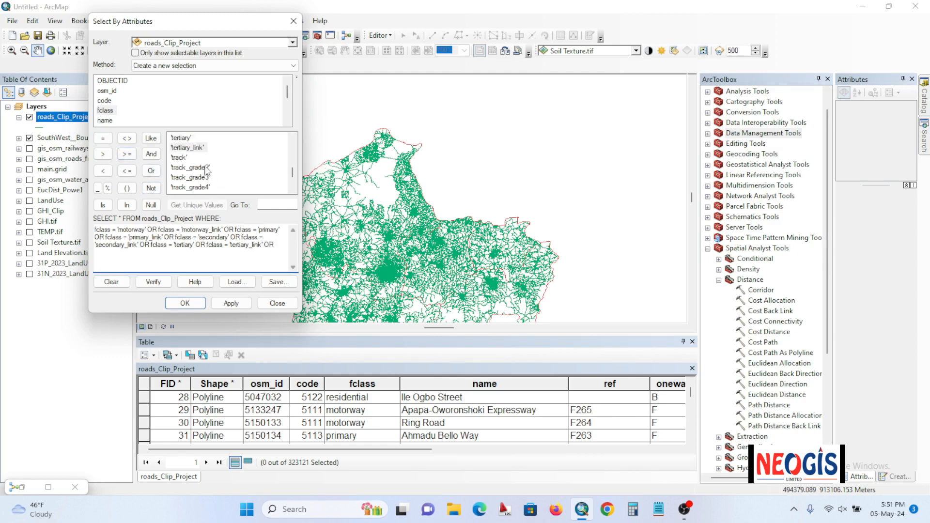
scroll(204, 169, down, 1)
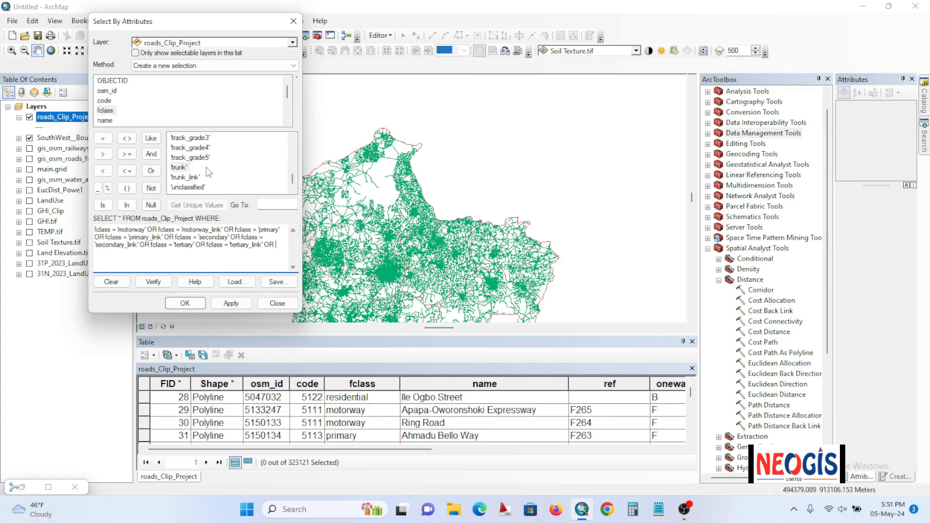
double_click(105, 111)
click(103, 139)
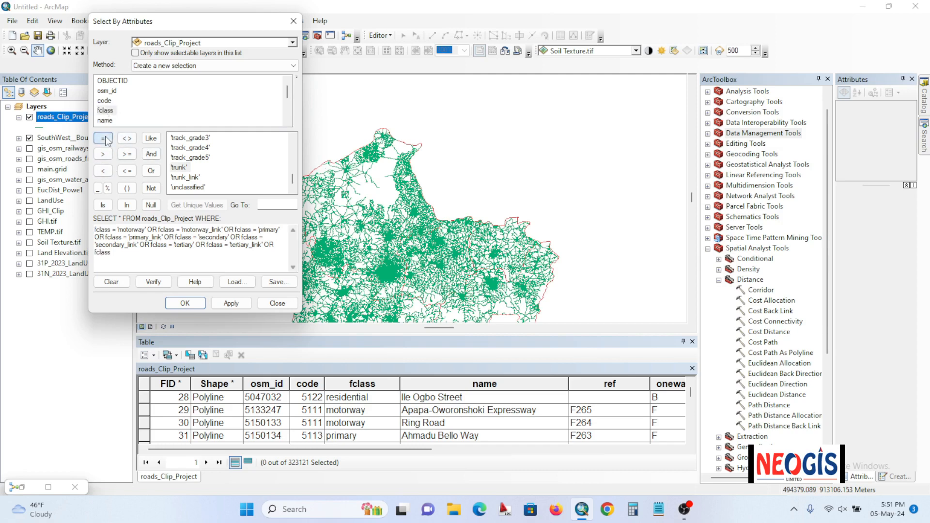
double_click(179, 168)
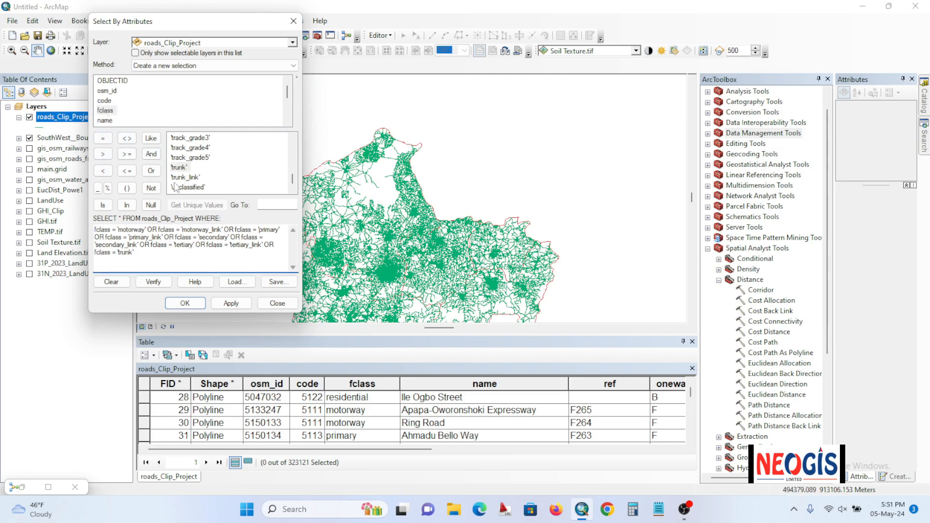
click(151, 170)
double_click(105, 110)
click(101, 141)
double_click(185, 177)
Step: Verify the expression and run the selection of the major road classes in roads_Clip_Project
scroll(231, 170, up, 2)
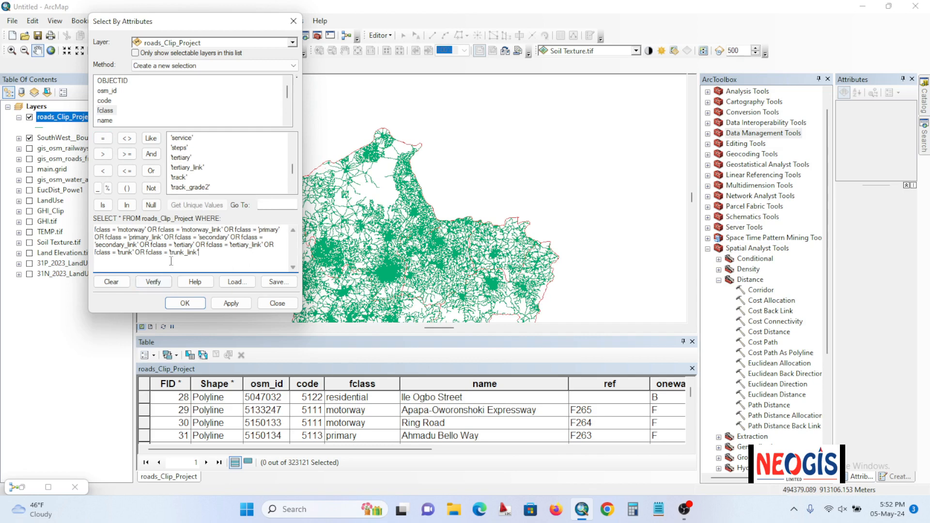
click(154, 283)
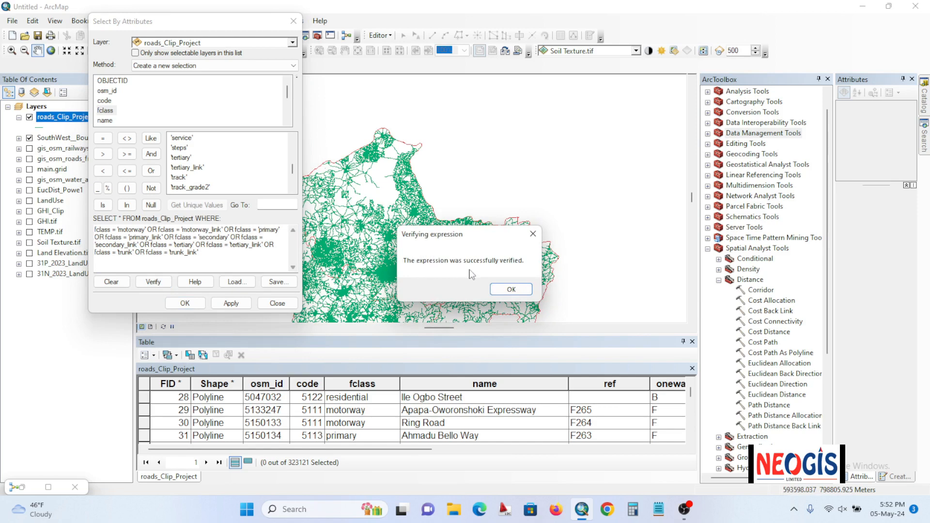
click(512, 289)
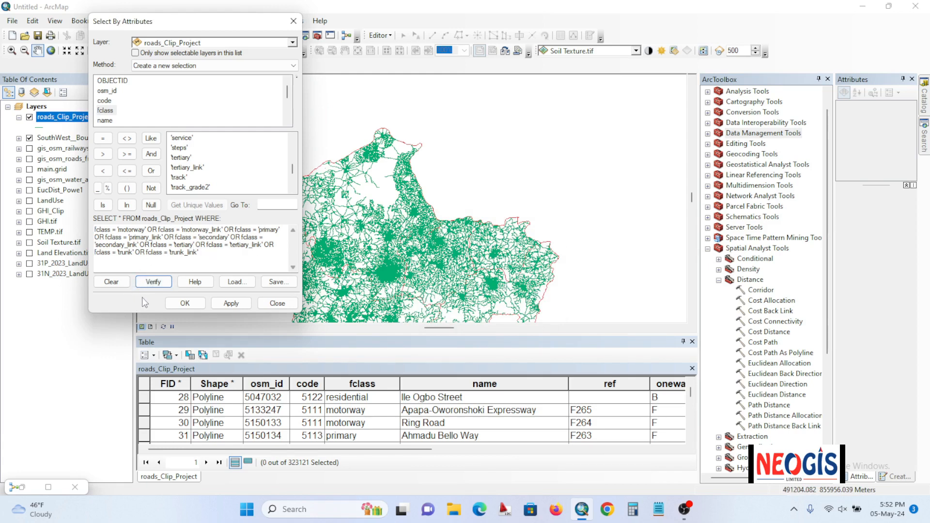
click(185, 304)
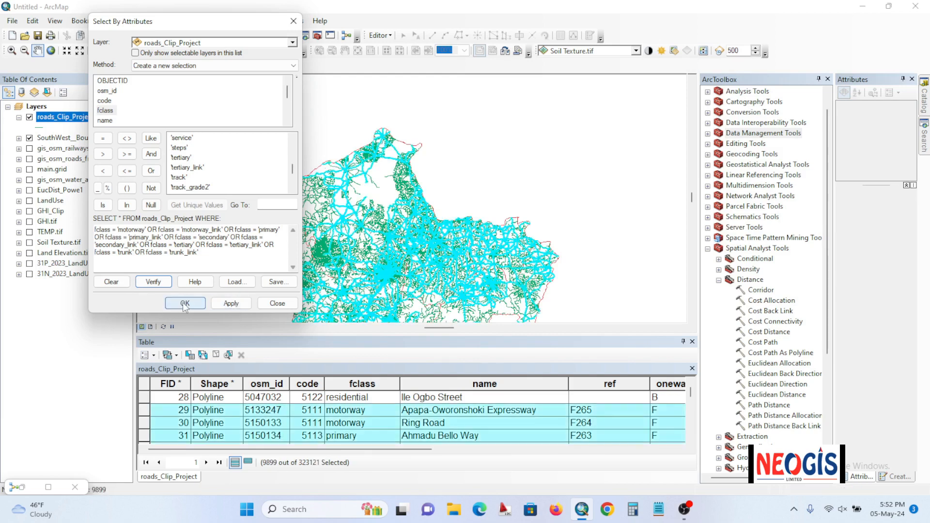
click(185, 304)
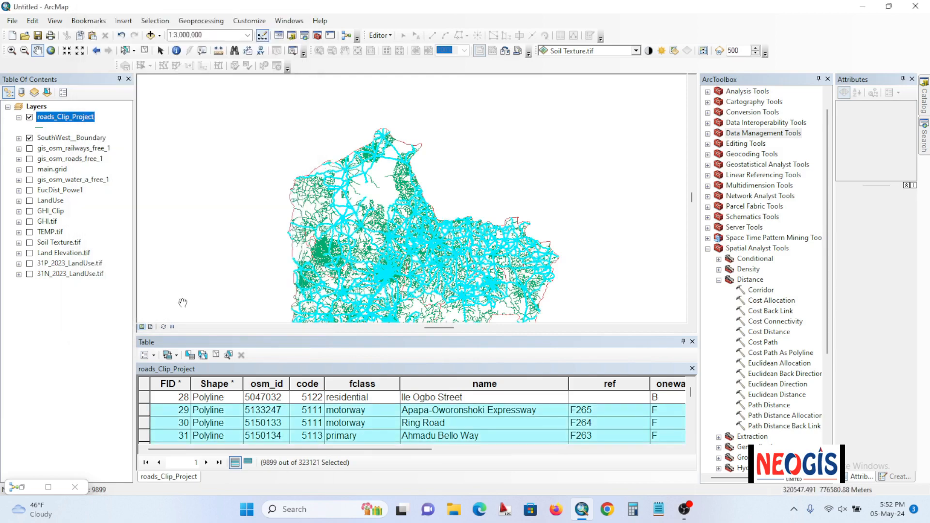
Step: Create a new layer from the selected major road features of roads_Clip_Project
drag(391, 246, 371, 194)
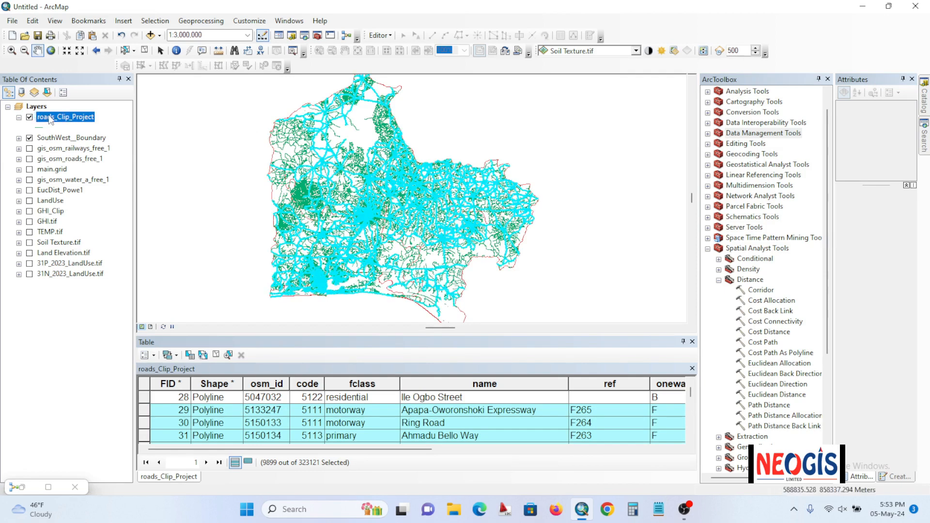
right_click(52, 119)
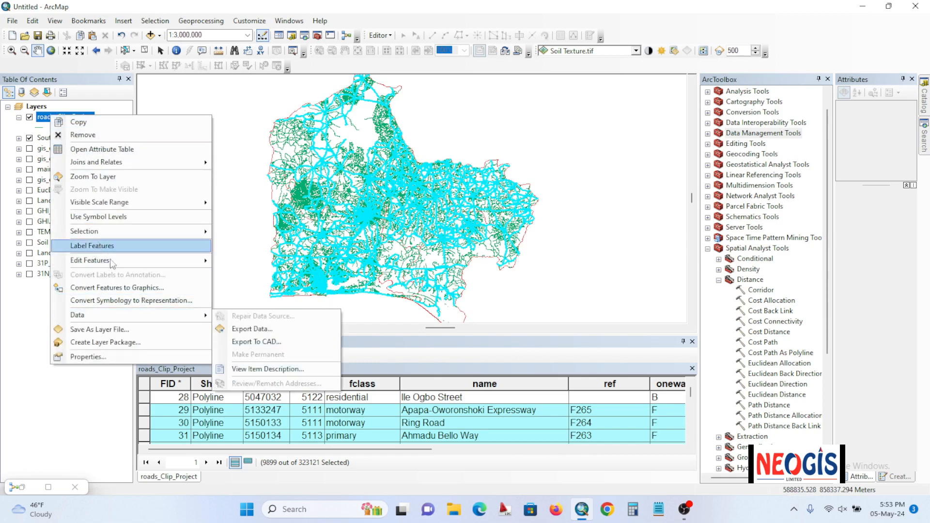
mouse_move(94, 236)
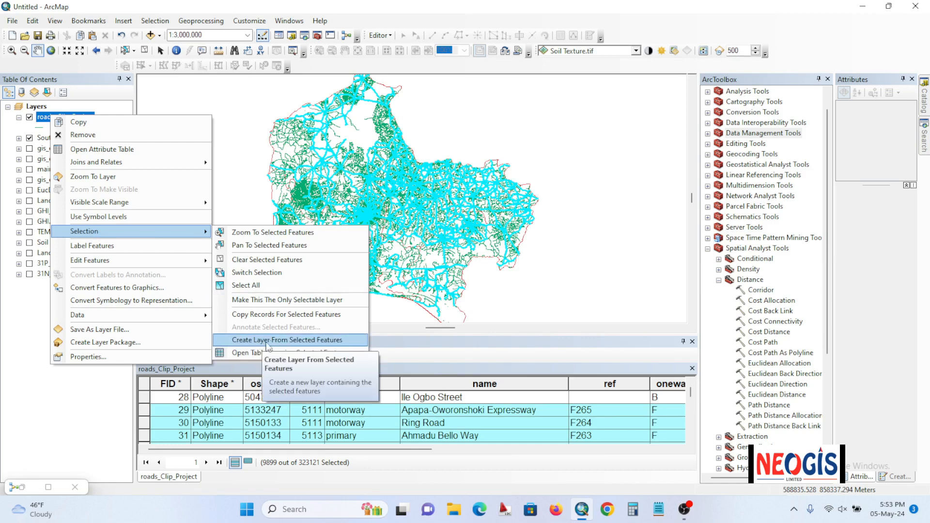
click(306, 341)
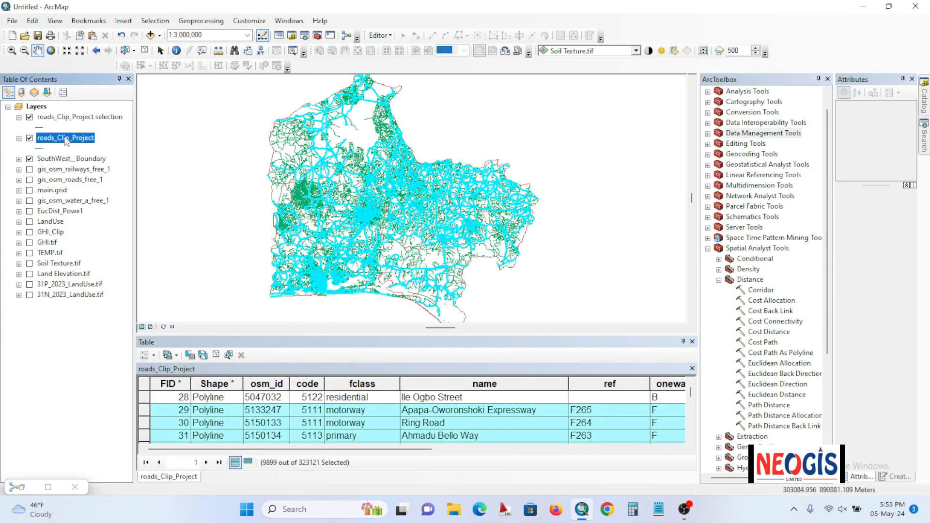
Step: Export all features of the roads_Clip_Project selection layer to SolarPV_Project.gdb as feature class MarjorRd and add it to the map
click(79, 121)
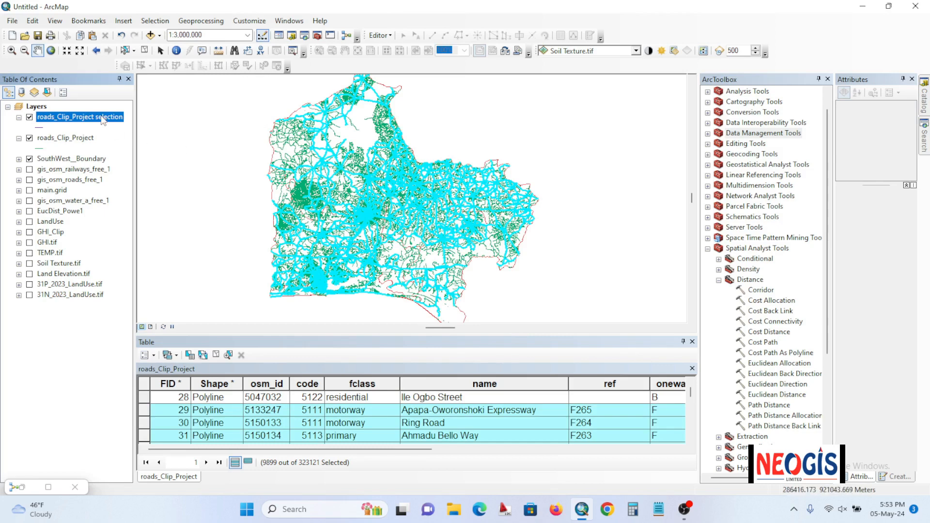
right_click(103, 120)
mouse_move(177, 320)
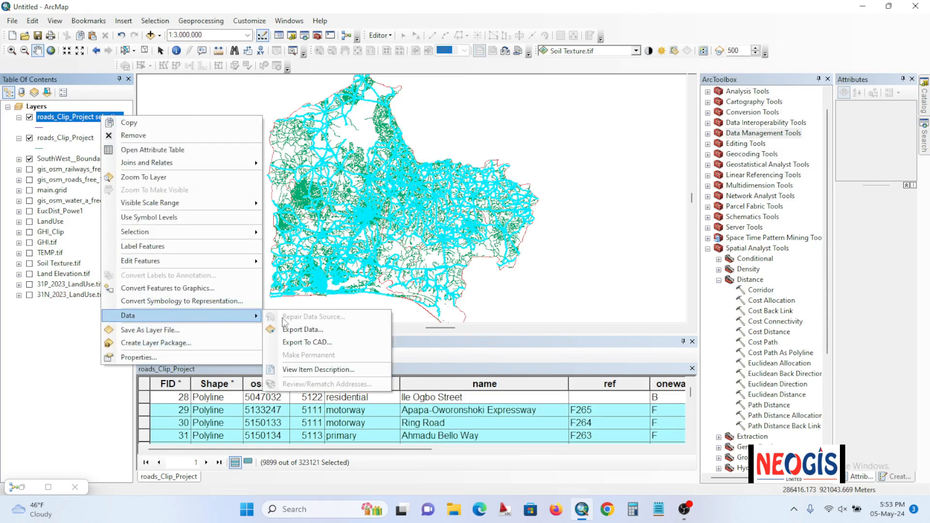
click(297, 329)
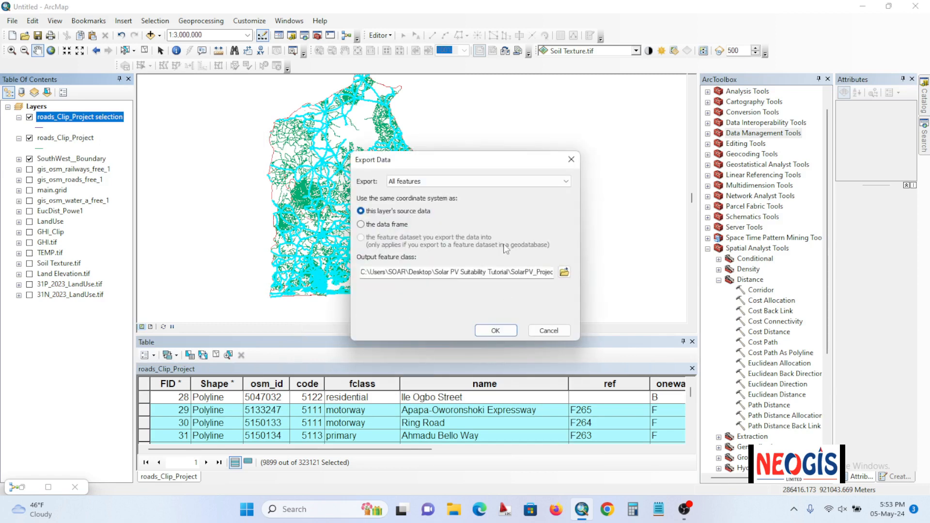
click(564, 273)
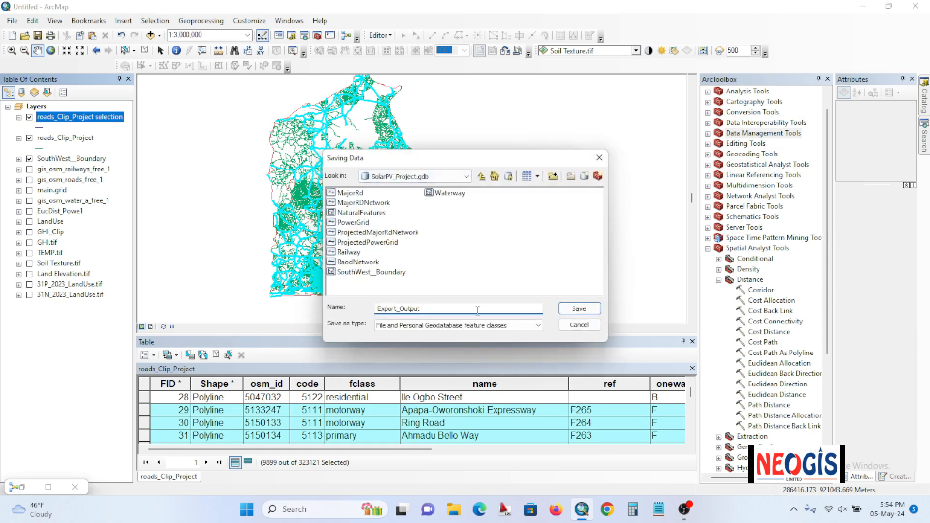
click(487, 328)
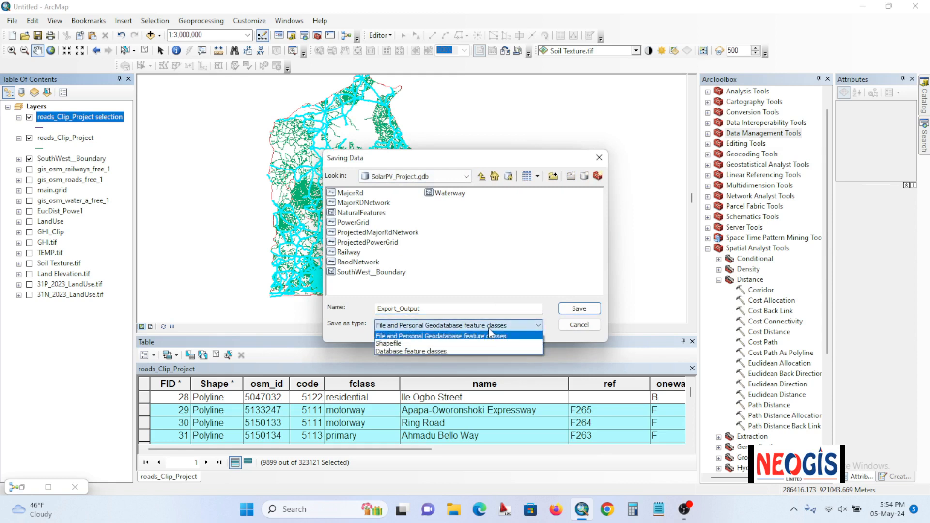
click(446, 299)
drag(437, 307, 360, 299)
text(MarjorRd)
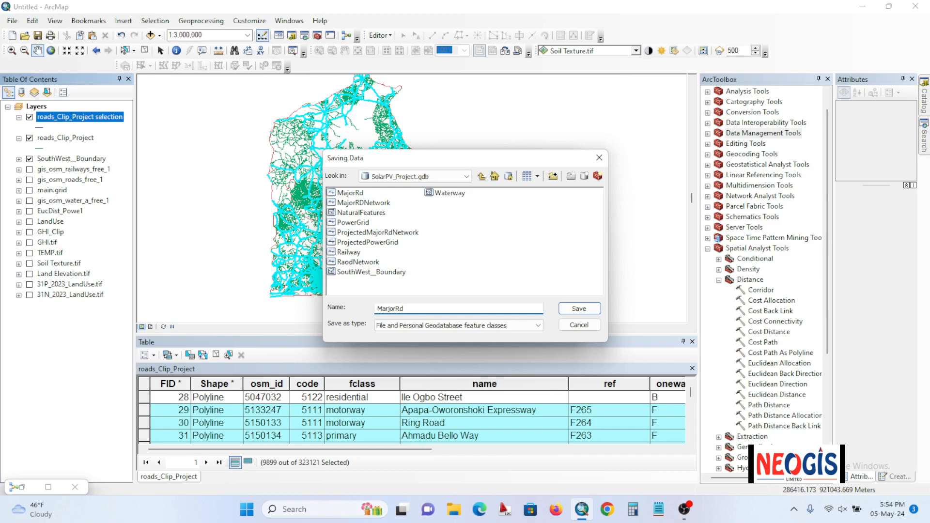
click(573, 311)
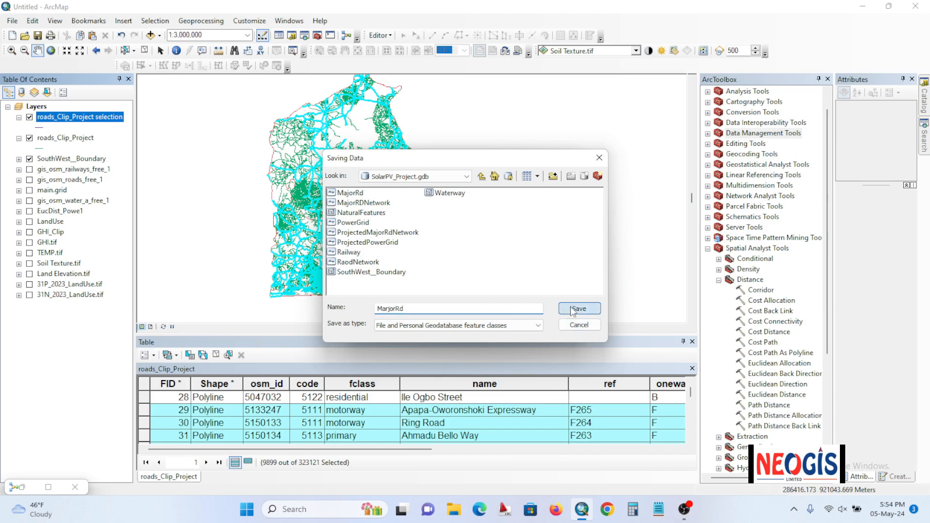
click(499, 335)
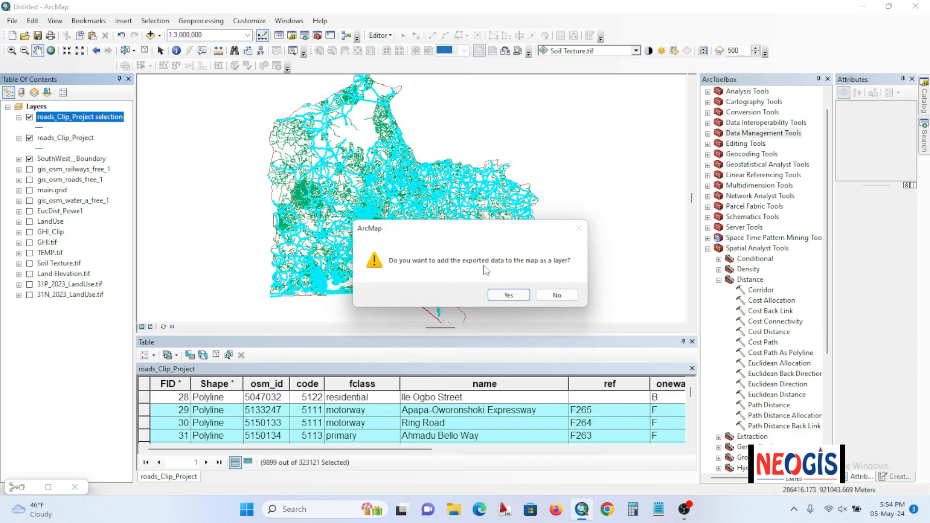
click(509, 296)
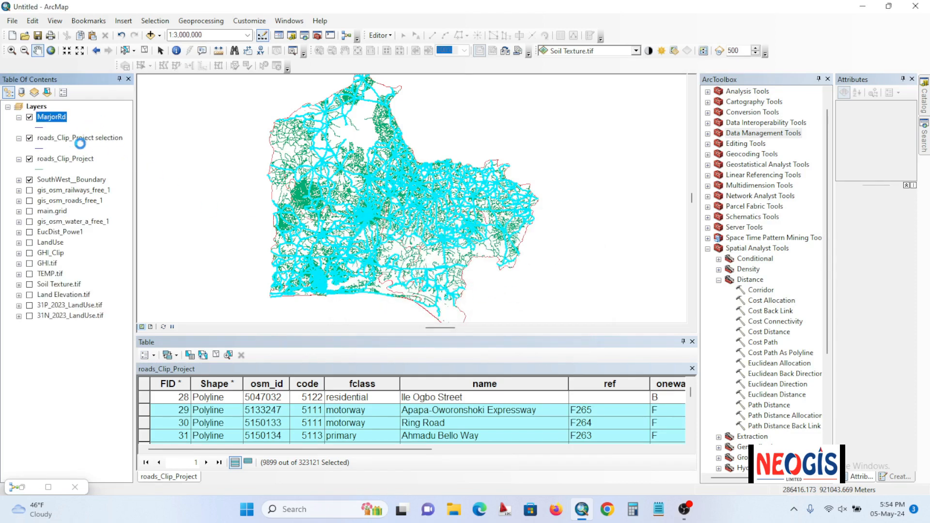
Step: Remove the roads_Clip_Project selection layer from the map and clear the selected features
right_click(82, 140)
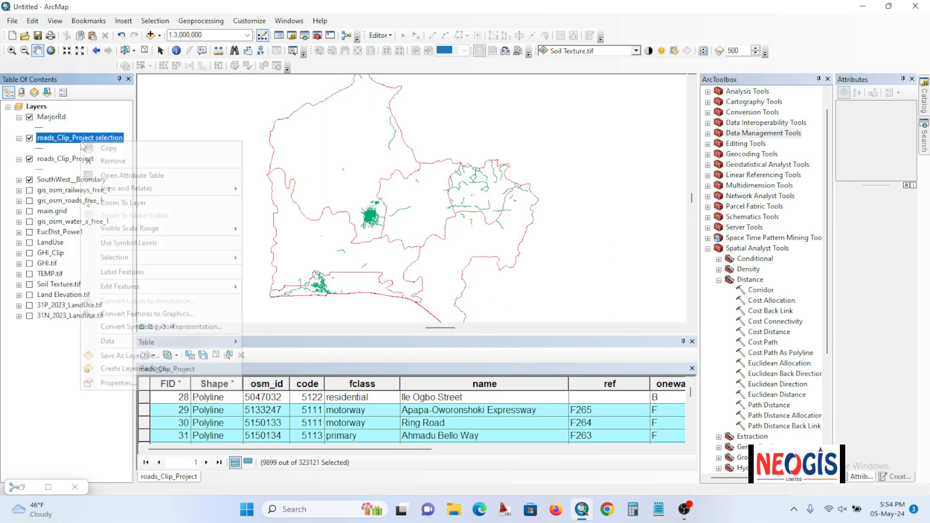
click(109, 165)
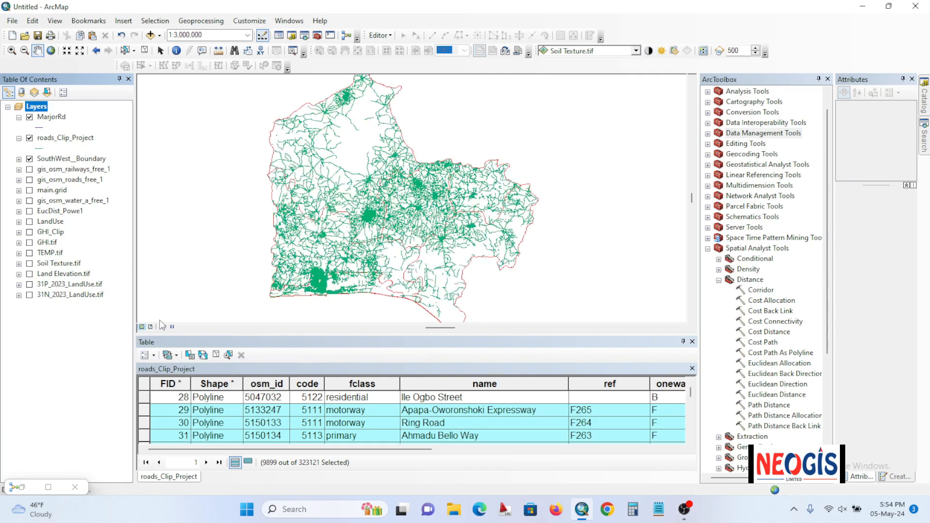
click(144, 50)
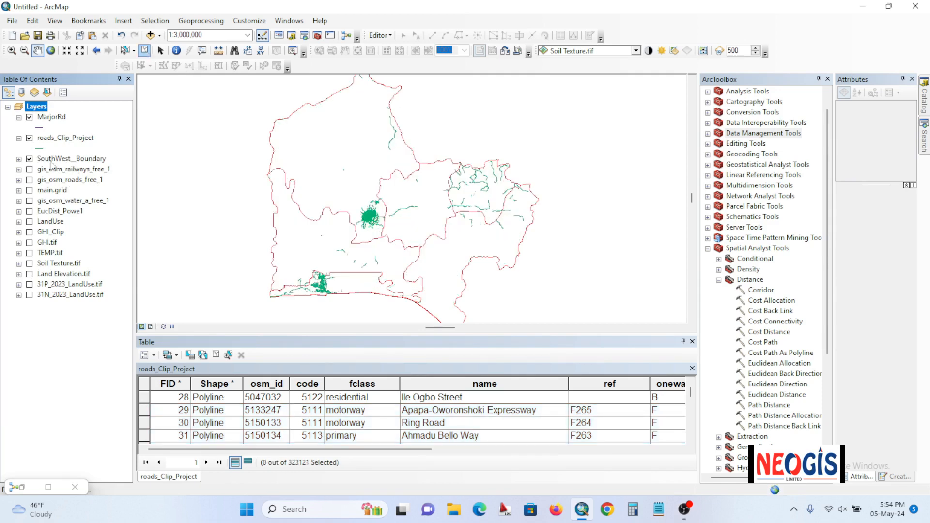
Step: Hide the roads_Clip_Project layer and collapse its legend
click(30, 138)
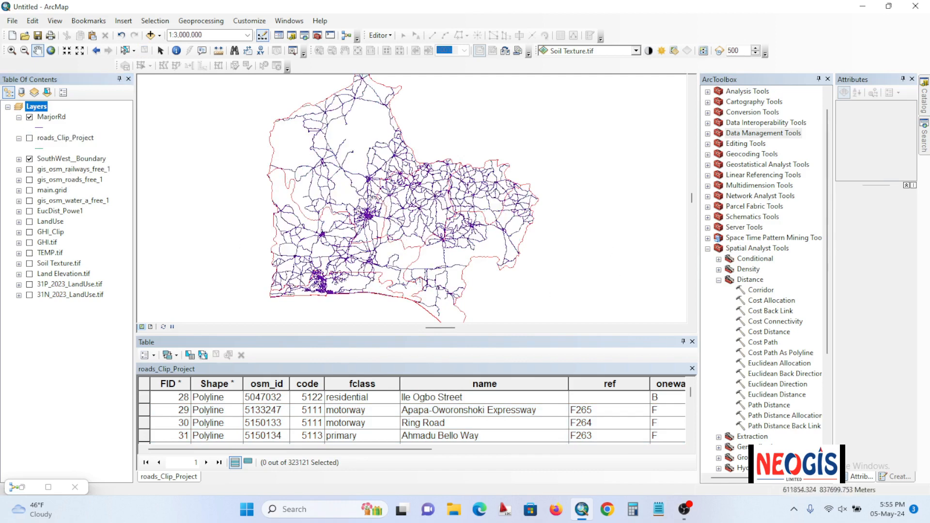
click(18, 138)
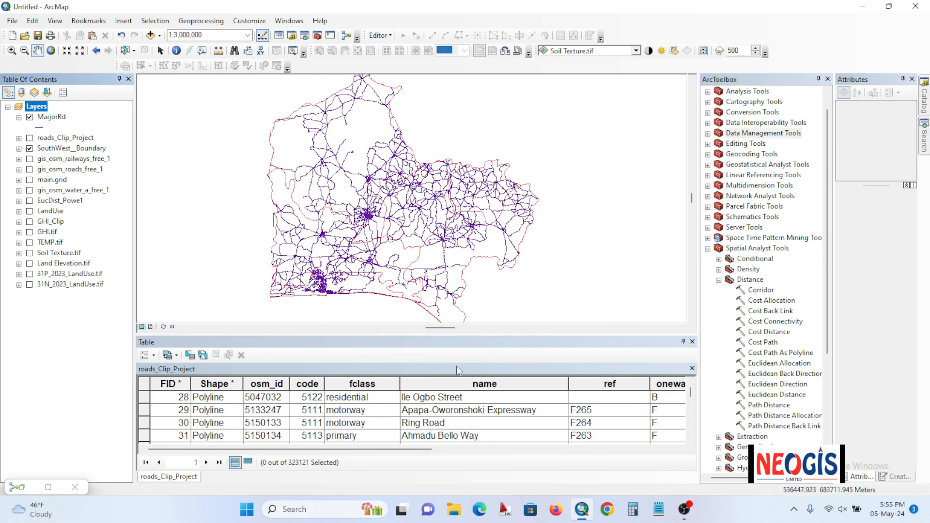
Step: Add a second Euclidean Distance tool to the model with MarjorRd as source and EucDist_MarjorRD in SolarPV_DBase.gdb as output distance raster
click(25, 490)
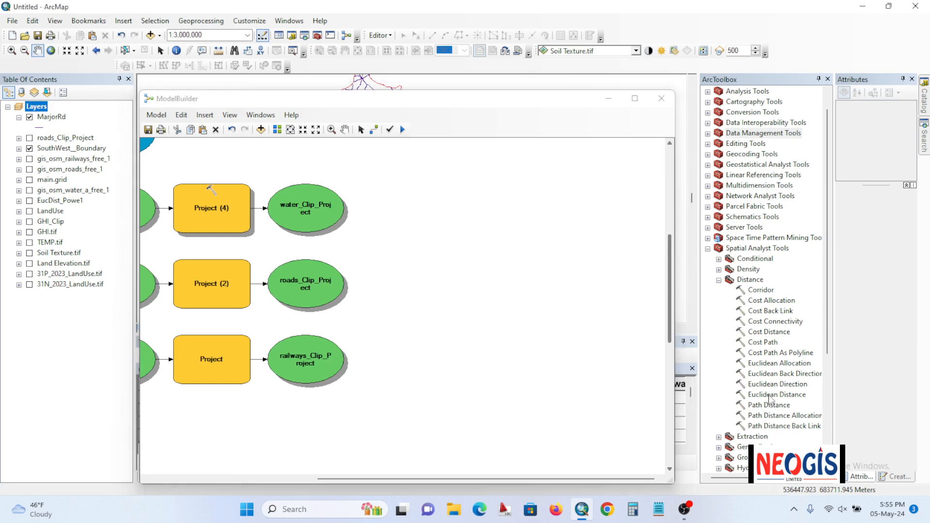
drag(769, 397, 482, 301)
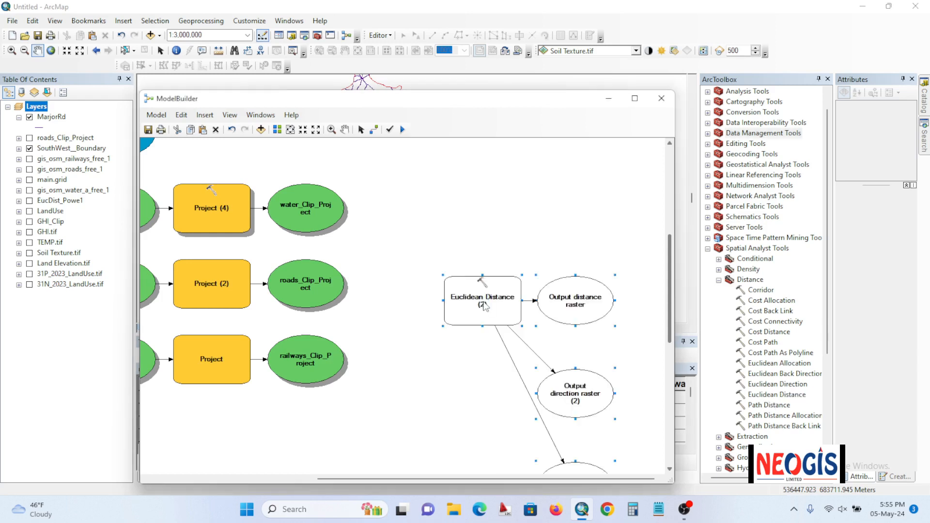
double_click(483, 301)
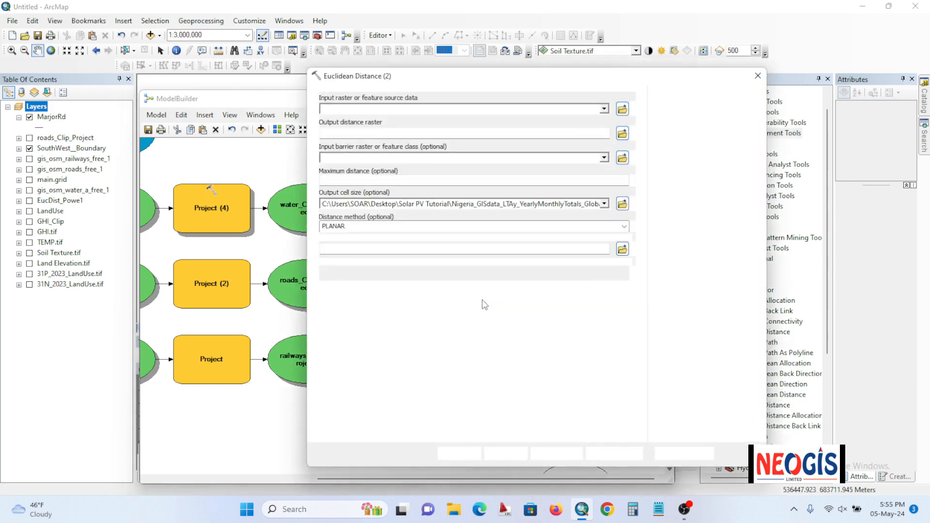
click(604, 109)
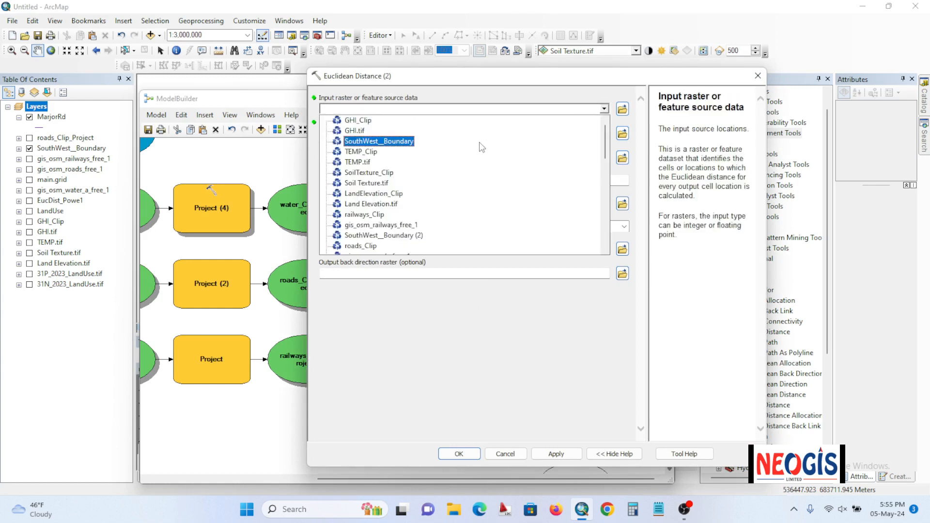
scroll(378, 150, down, 1)
scroll(376, 216, down, 5)
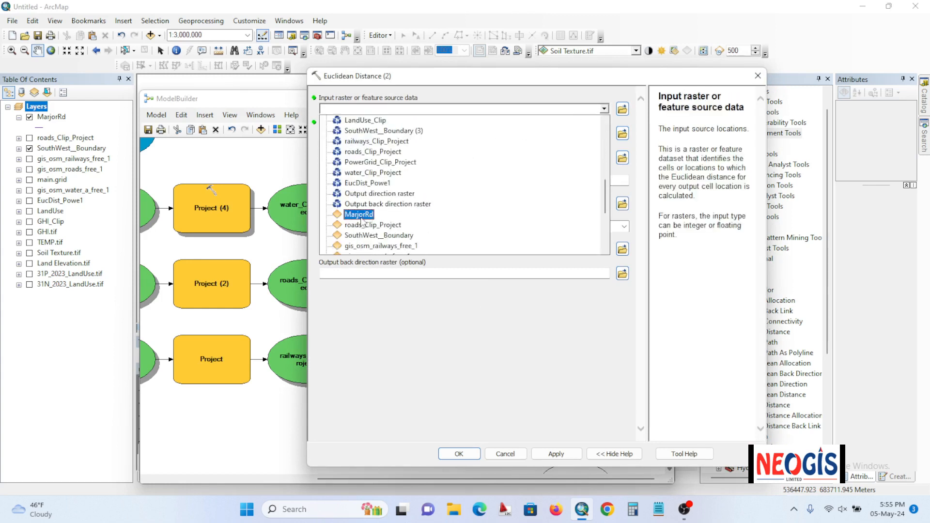
click(361, 216)
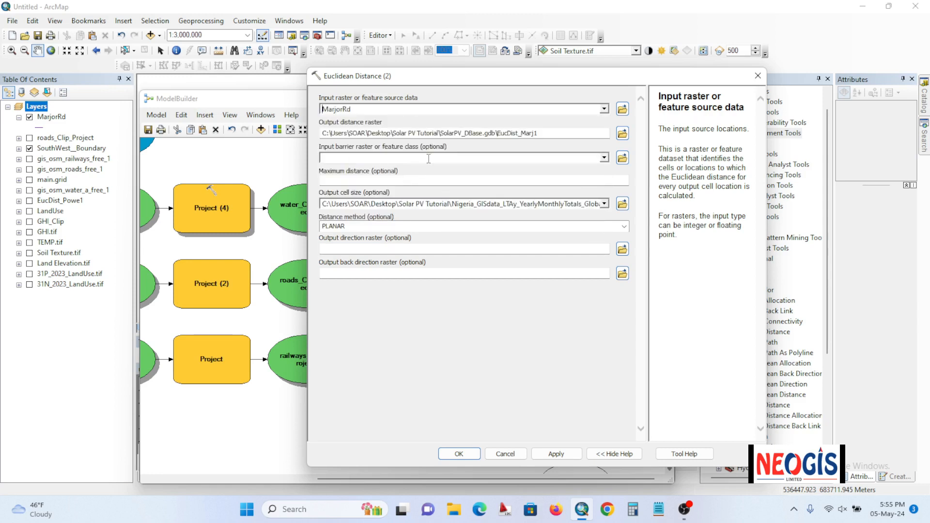
click(544, 133)
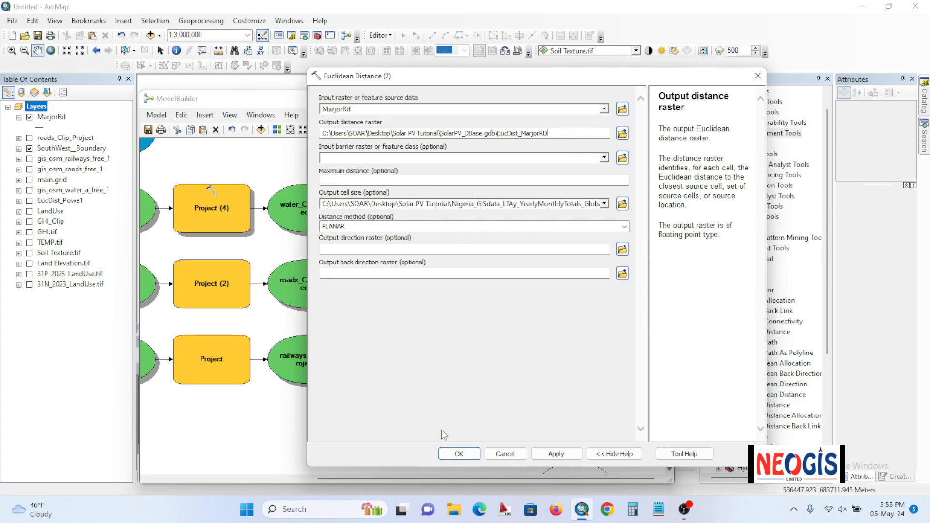
click(453, 454)
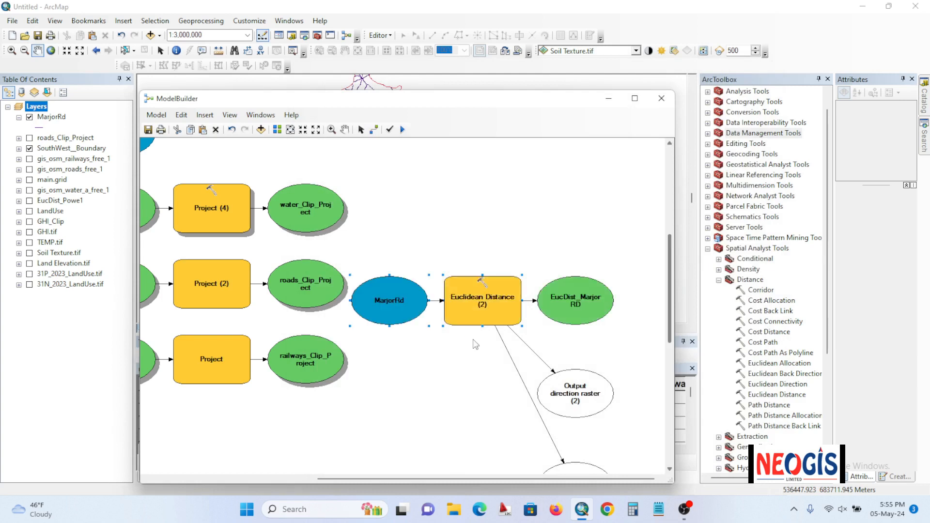
Step: Run the major roads Euclidean Distance tool in the model and dismiss its progress report
right_click(483, 292)
click(512, 326)
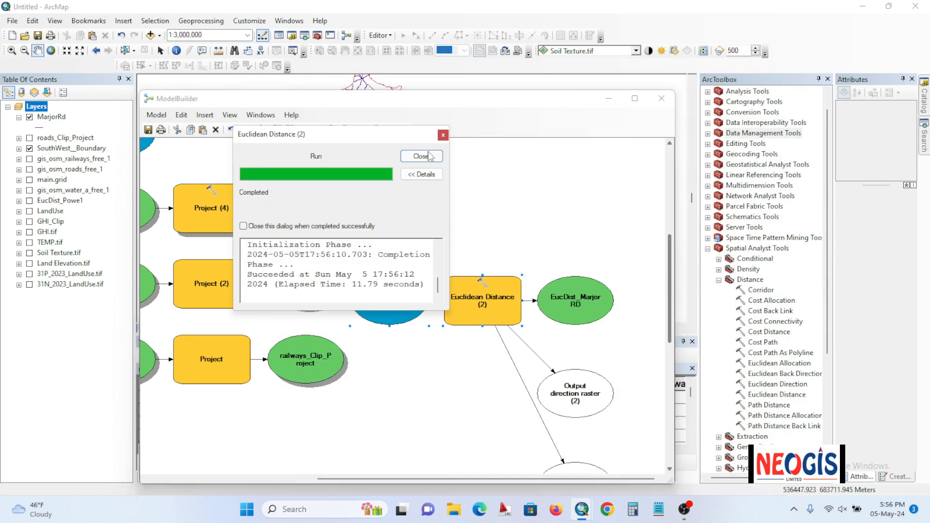
click(420, 156)
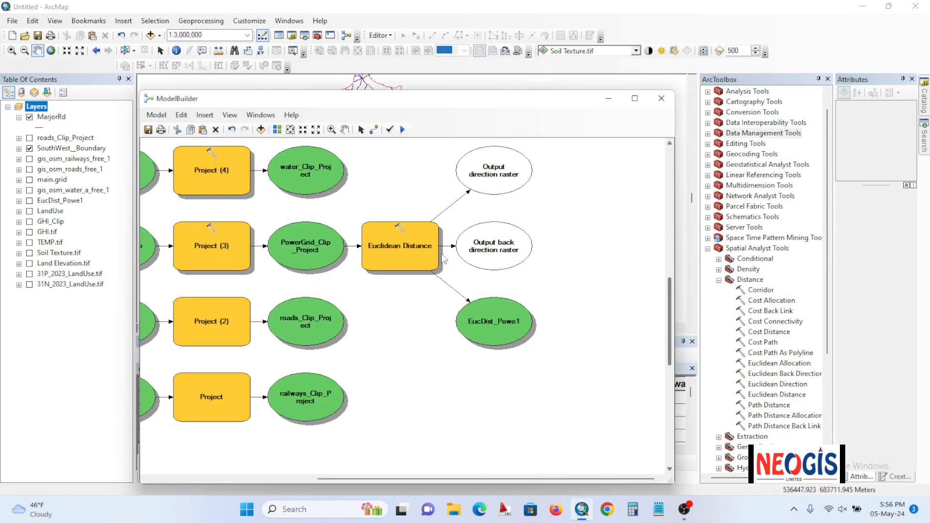
Step: Add an Aspect tool to the model with LandElevation_Clip as input raster and Aspect_LandE1 in SolarPV_DBase.gdb as output, using the PLANAR method
scroll(442, 257, up, 5)
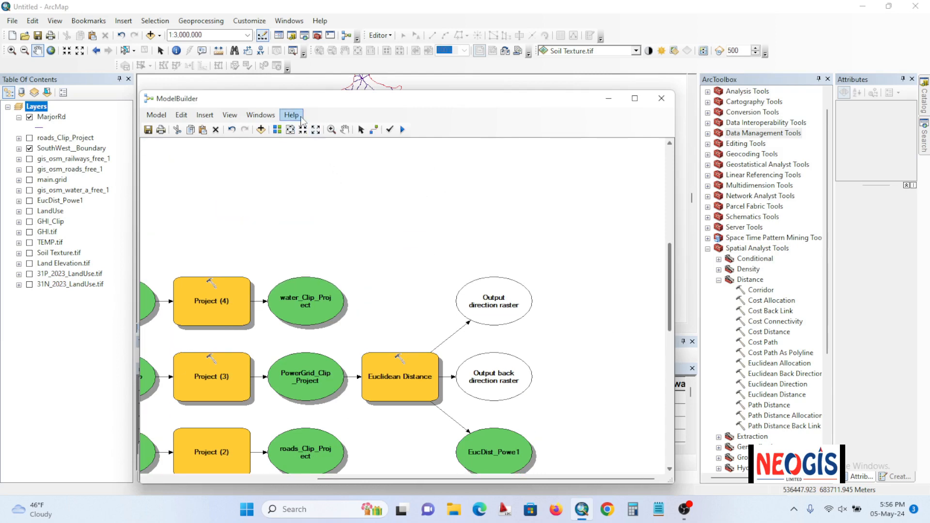
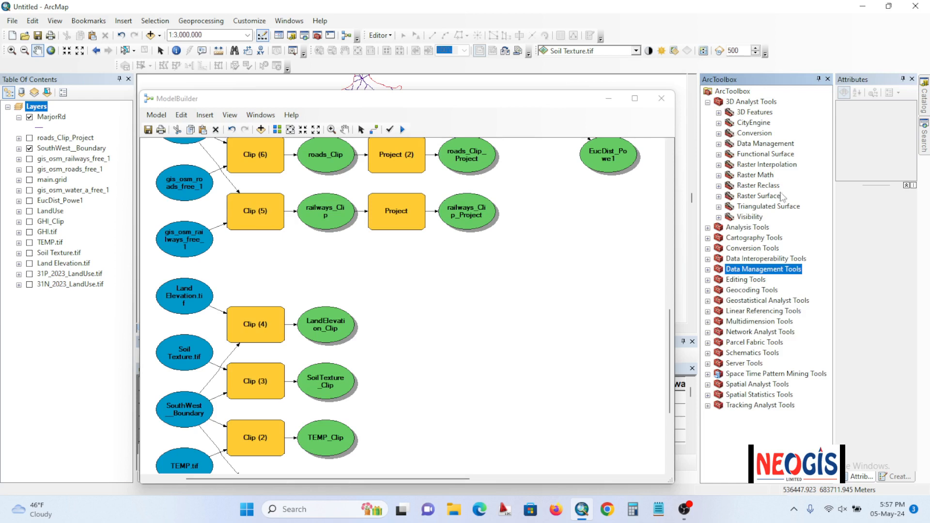
click(719, 197)
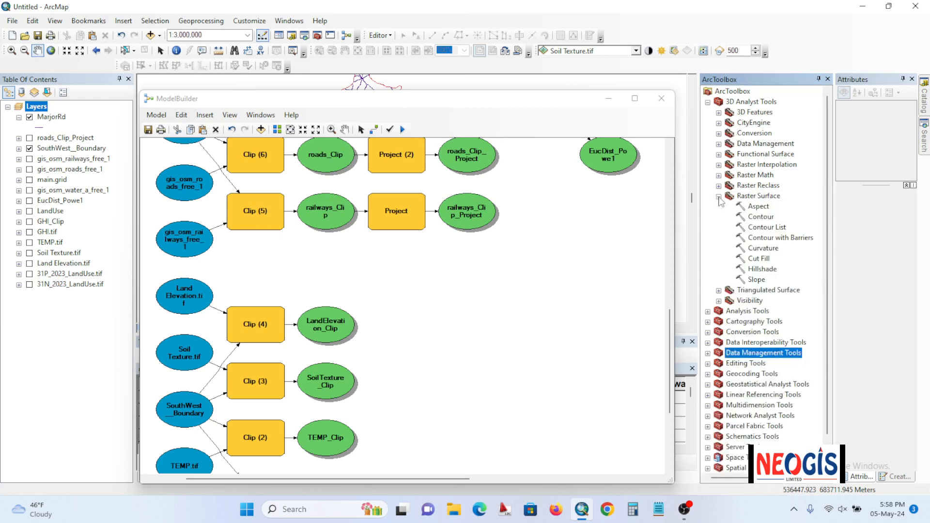
drag(763, 208, 426, 307)
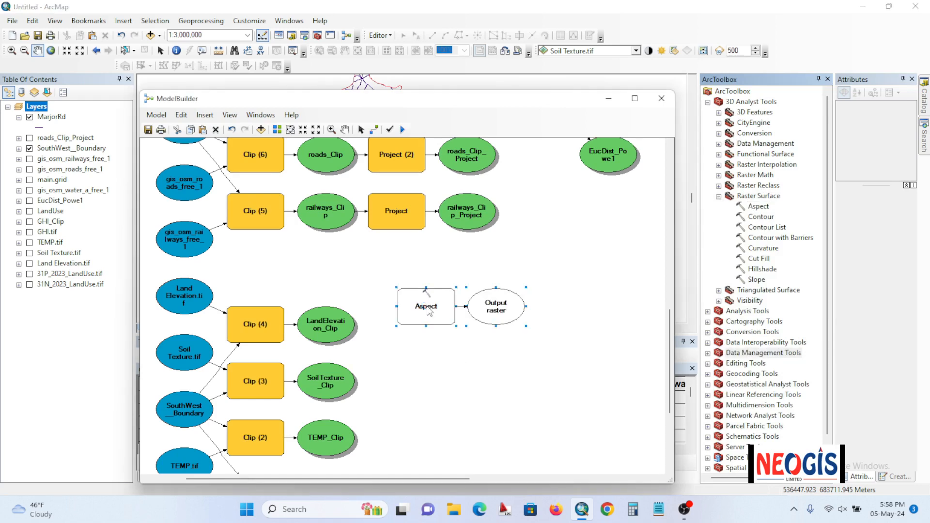
double_click(426, 305)
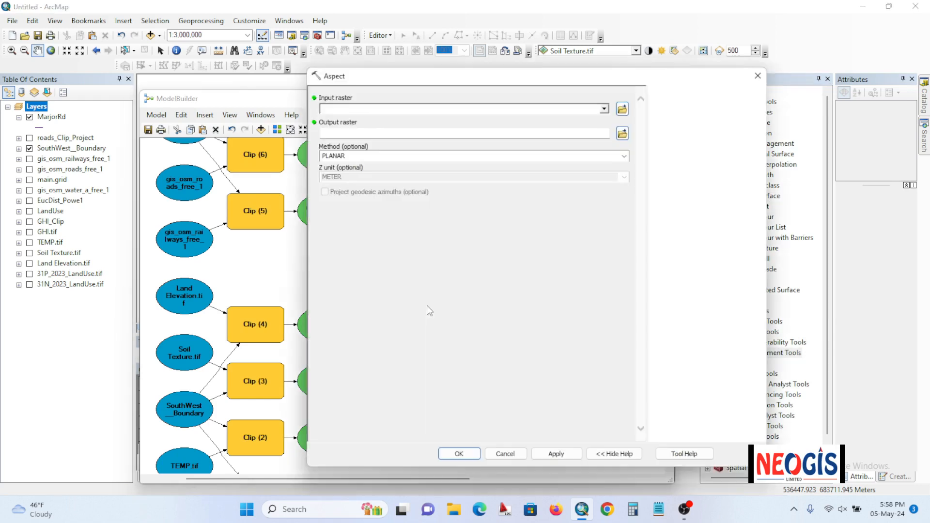
click(604, 109)
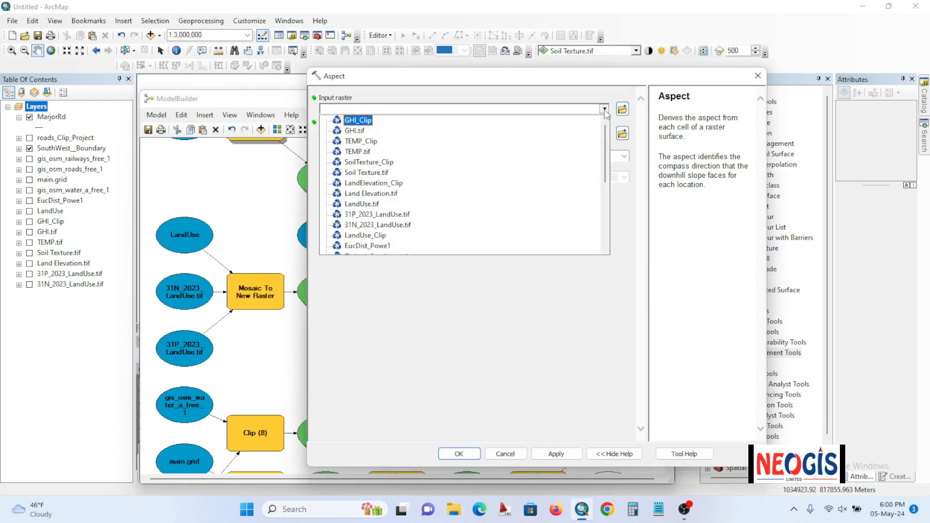
scroll(408, 185, down, 2)
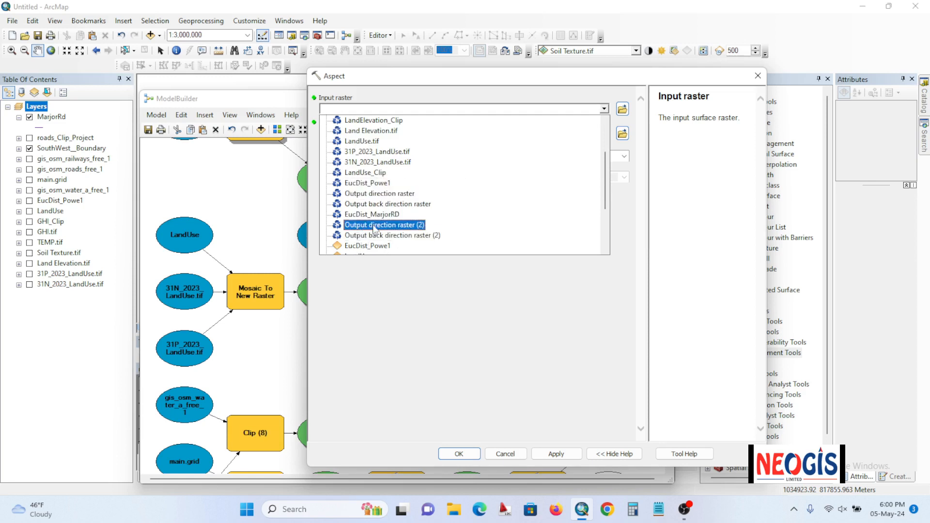
click(390, 120)
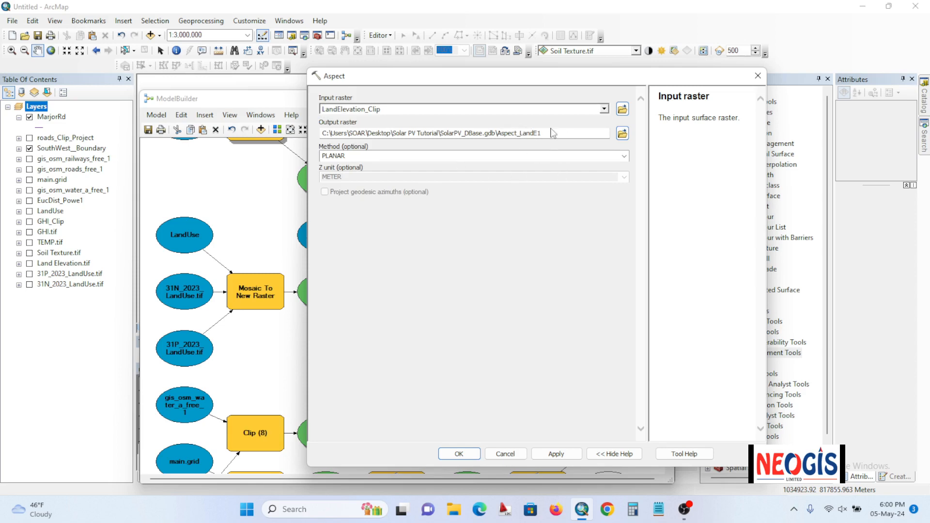
click(461, 454)
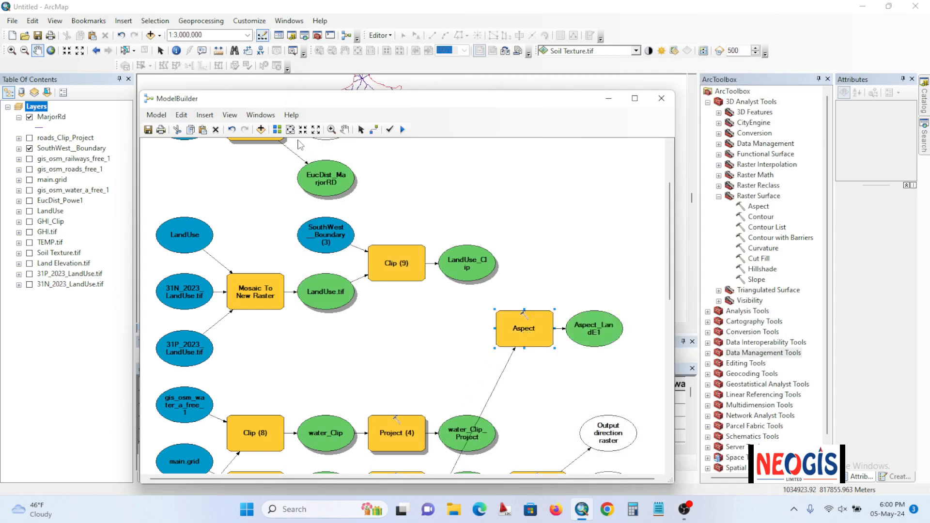
Step: Run the Aspect tool in the model and dismiss its progress report
key(Delete)
scroll(442, 322, down, 3)
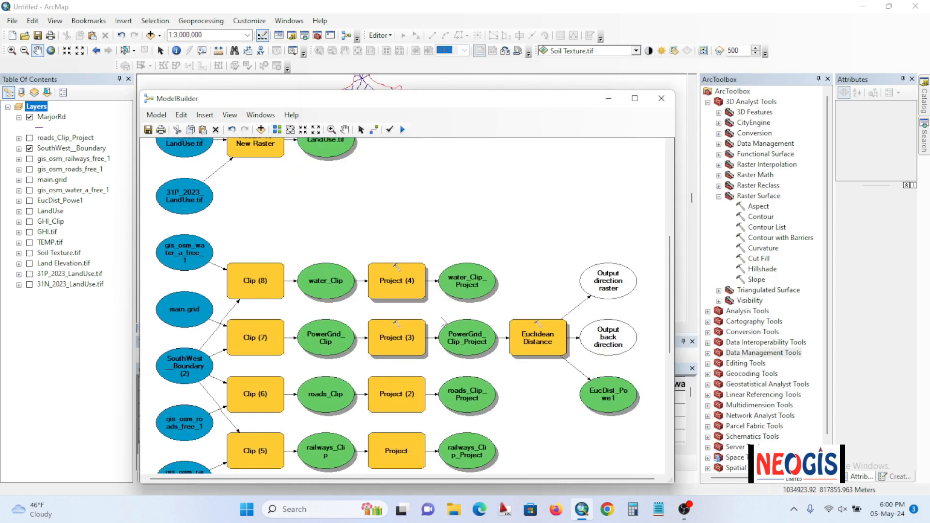
scroll(442, 321, down, 4)
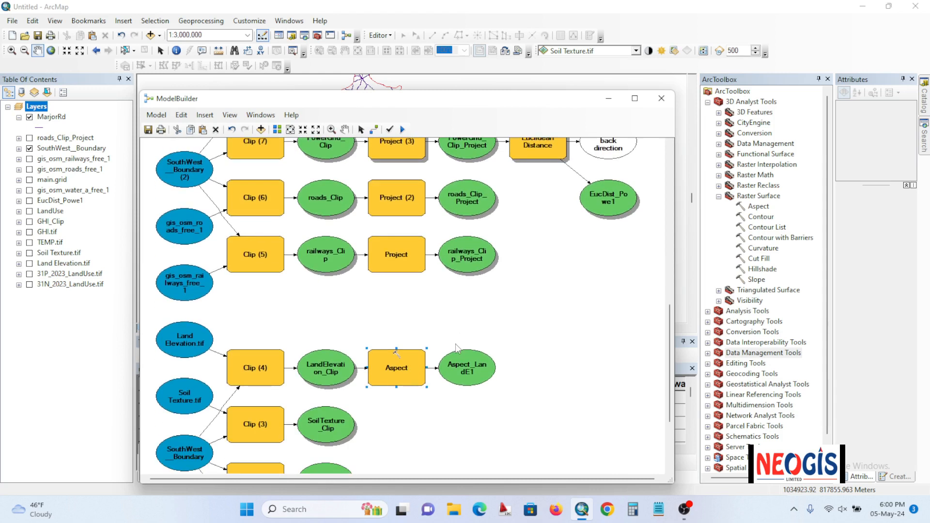
scroll(456, 348, down, 1)
right_click(404, 322)
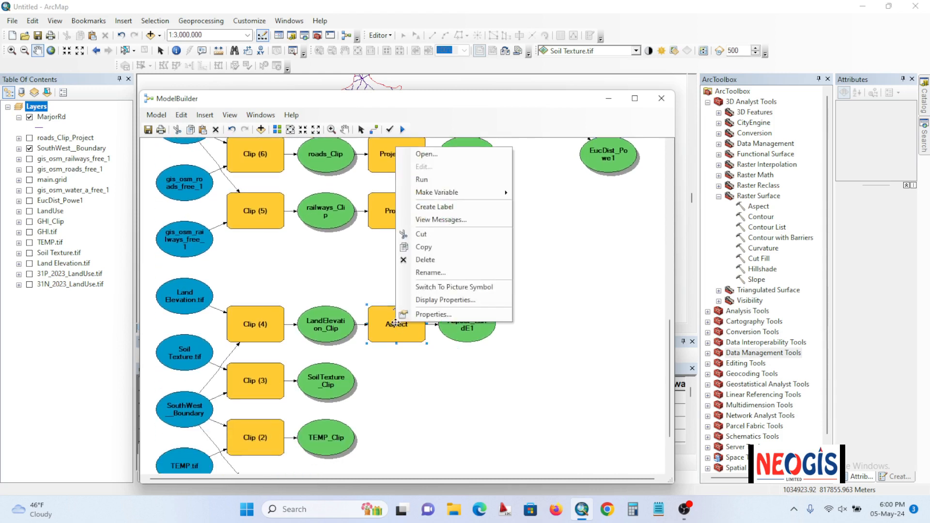
click(425, 181)
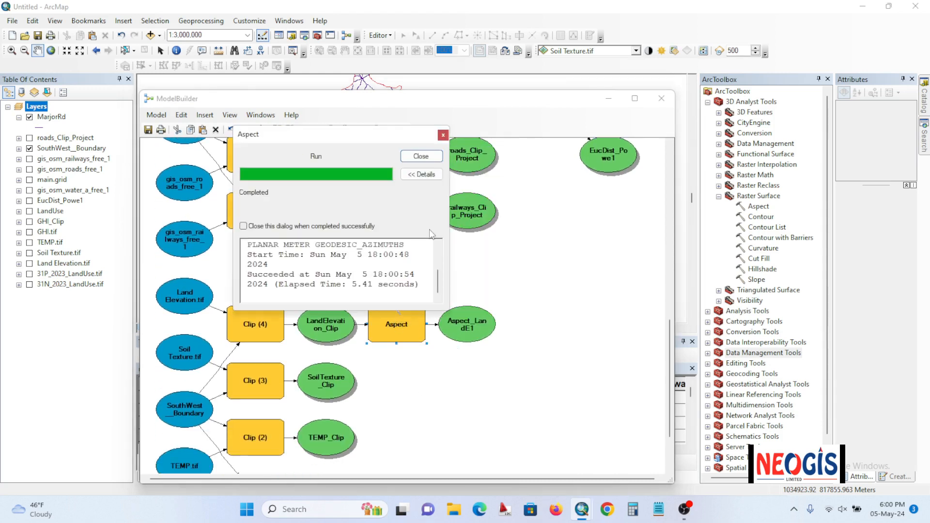
click(420, 156)
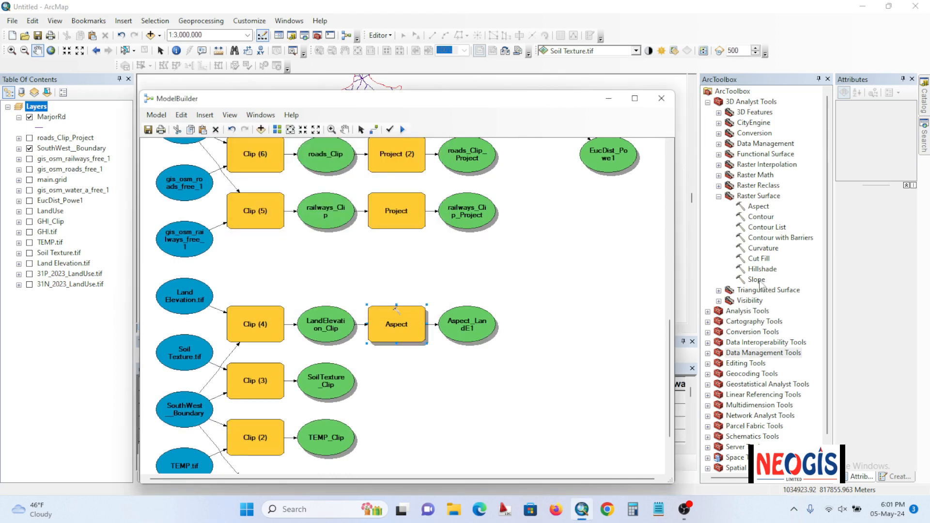
Step: Add a Slope tool to the model, check its parameters with LandElevation_Clip as input raster, and discard those settings
drag(757, 280, 484, 377)
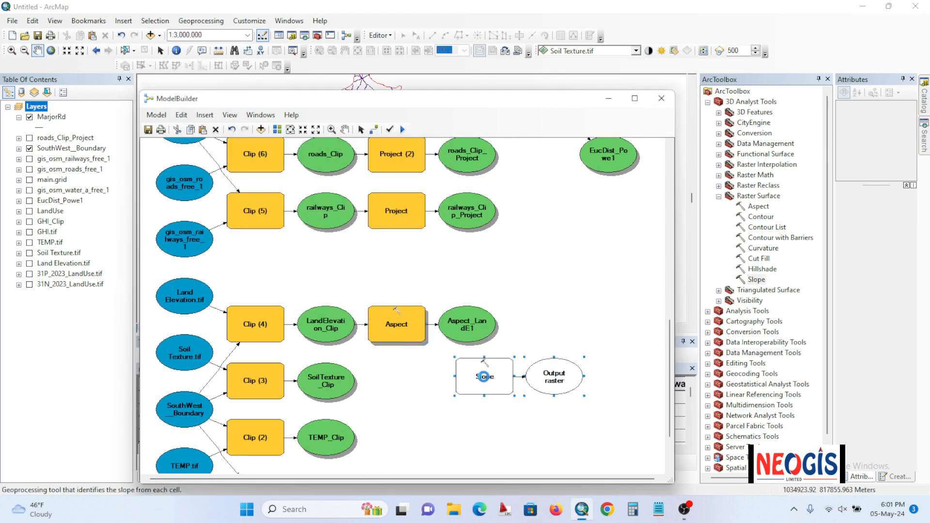
double_click(484, 376)
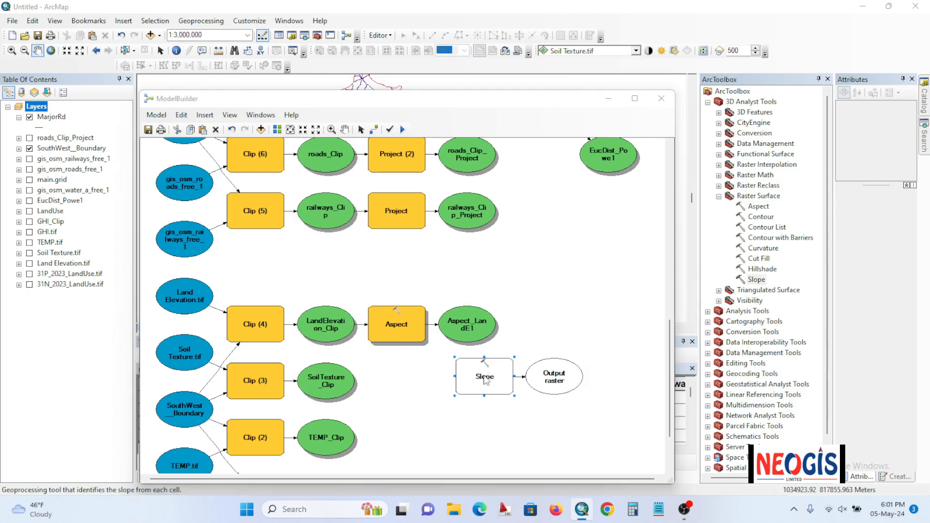
click(605, 109)
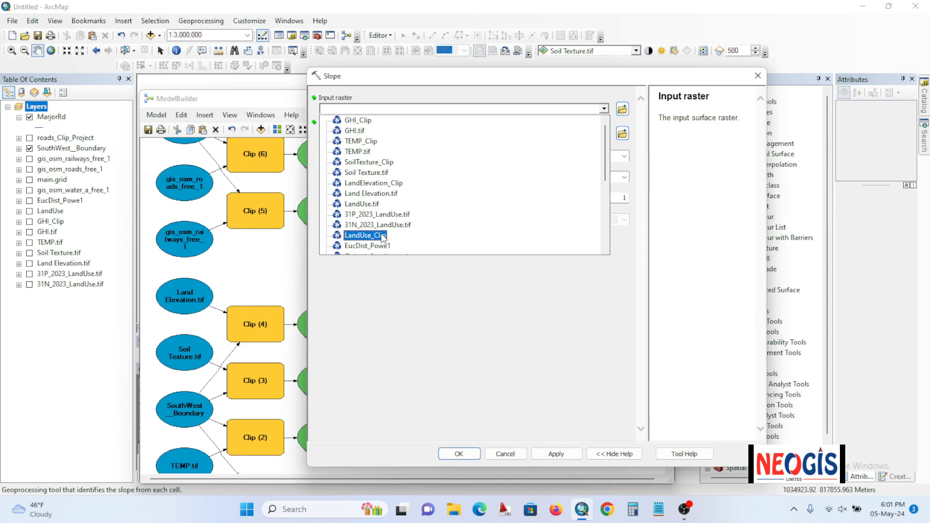
scroll(386, 228, down, 2)
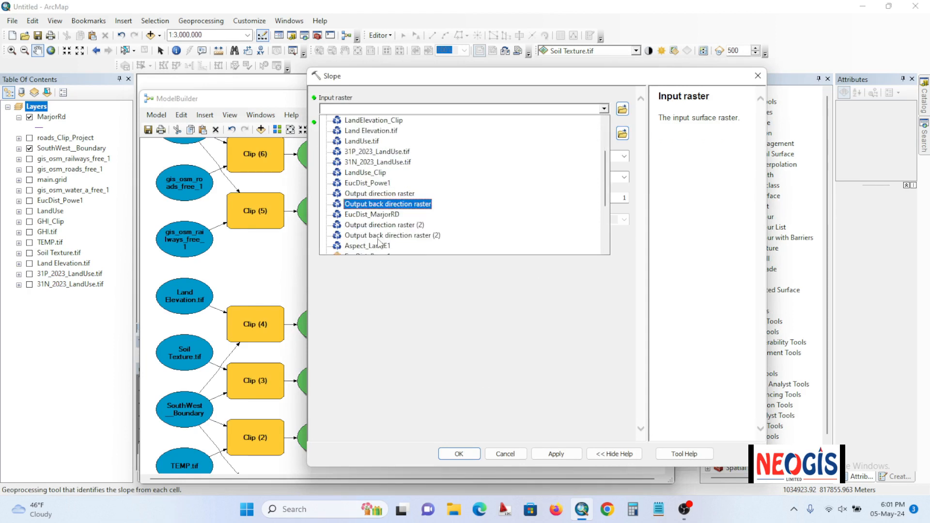
scroll(390, 204, up, 2)
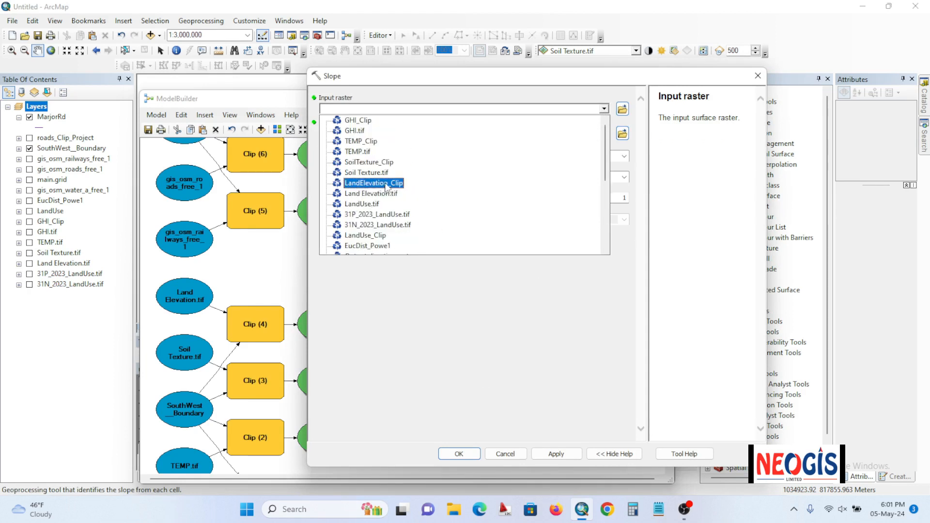
click(386, 183)
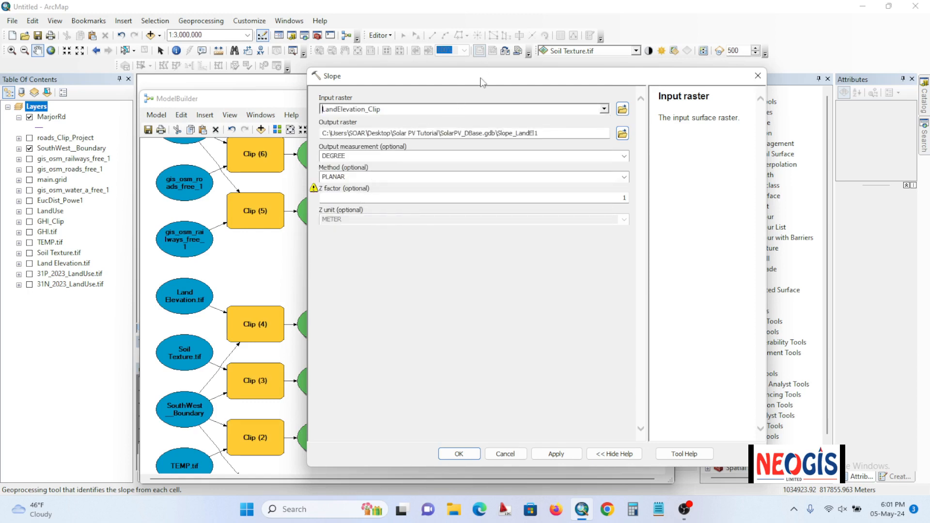
drag(482, 79, 581, 87)
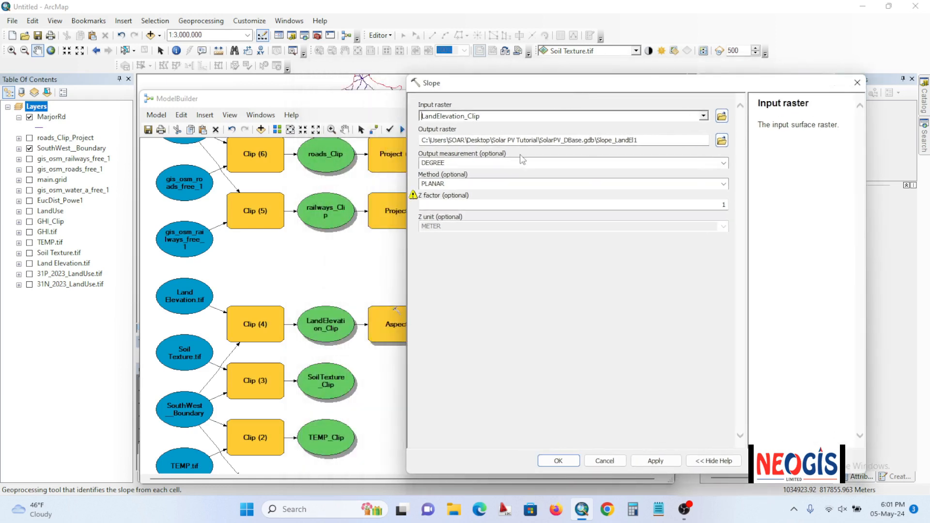
mouse_move(418, 202)
click(615, 465)
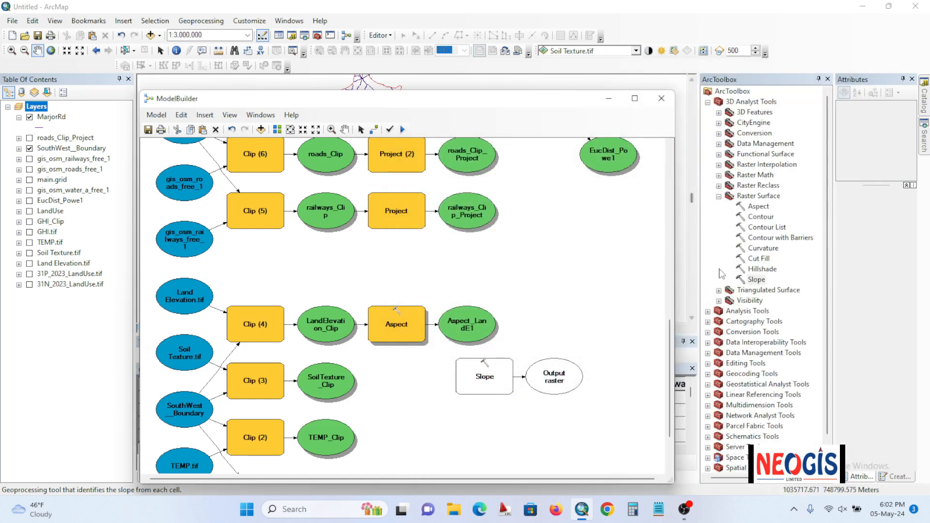
Step: Add a Project Raster tool from the Data Management projection tools to the model and set LandElevation_Clip as its input raster
click(719, 197)
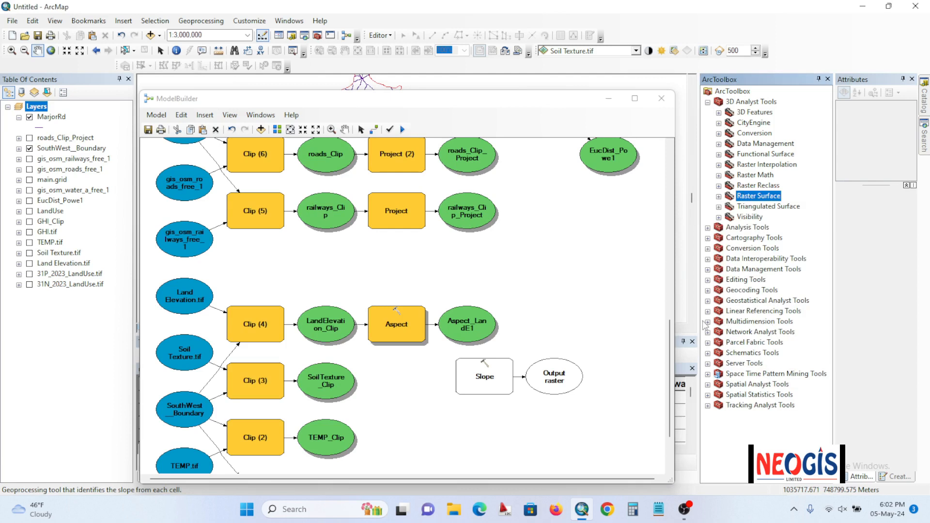
click(708, 269)
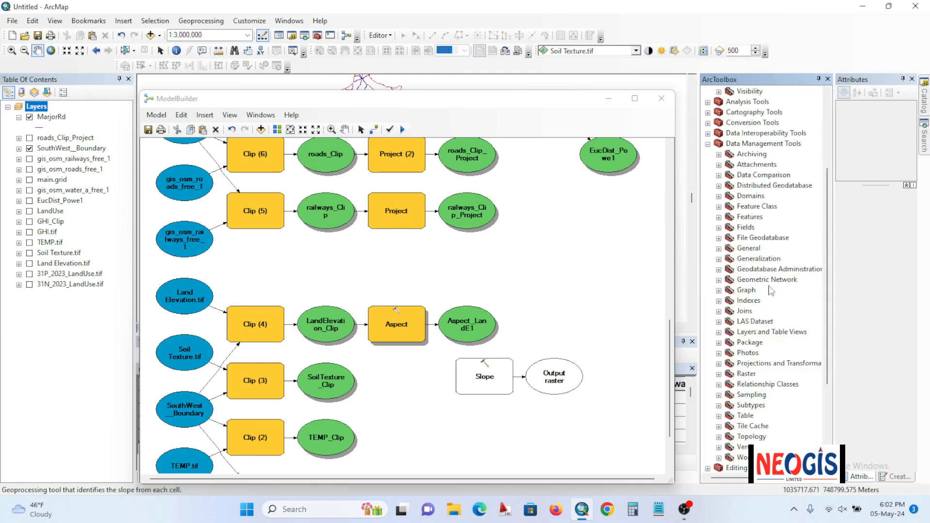
click(719, 364)
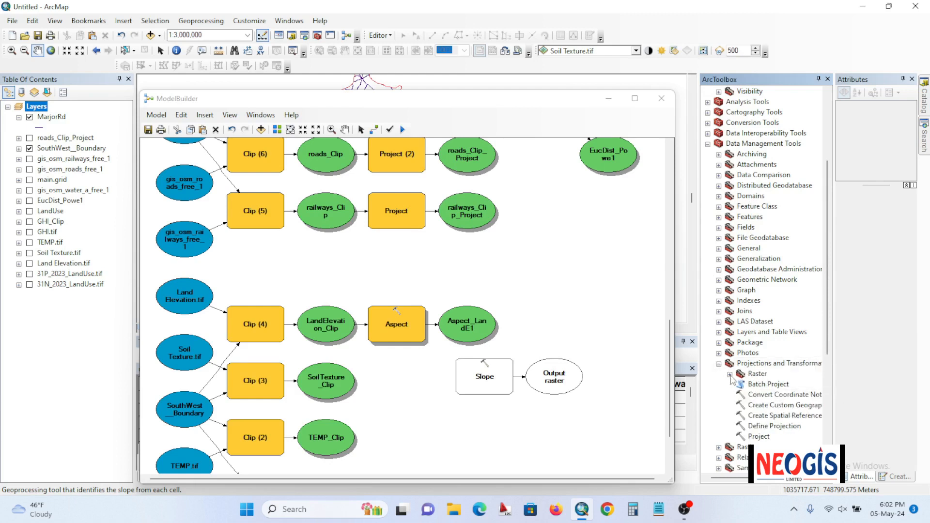
click(729, 375)
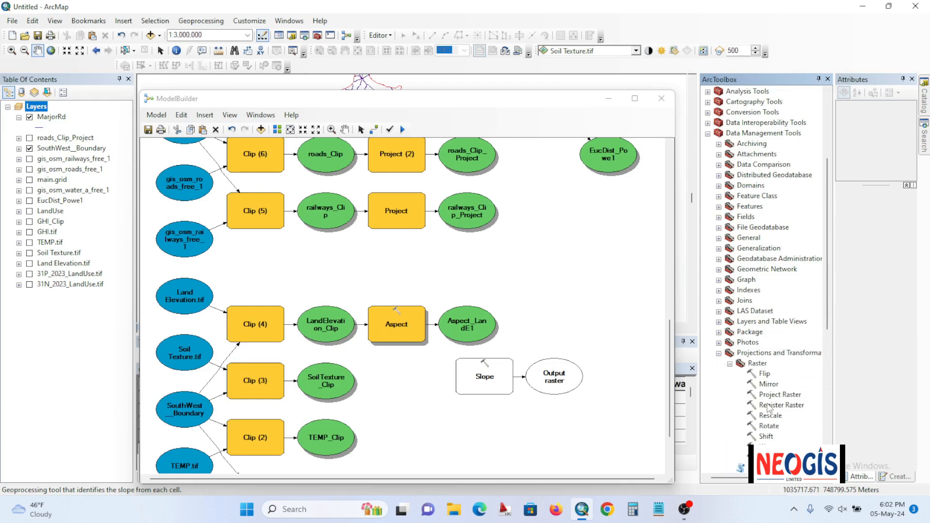
drag(775, 395, 415, 419)
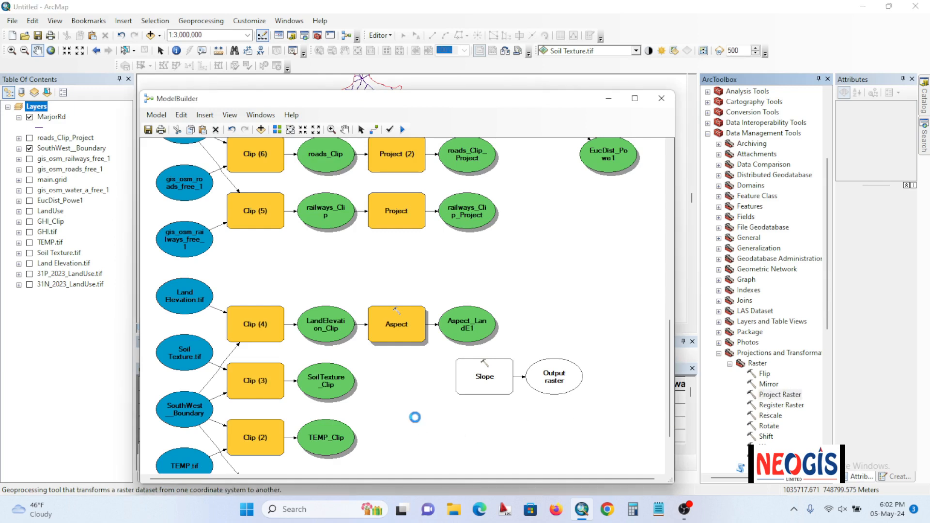
double_click(417, 419)
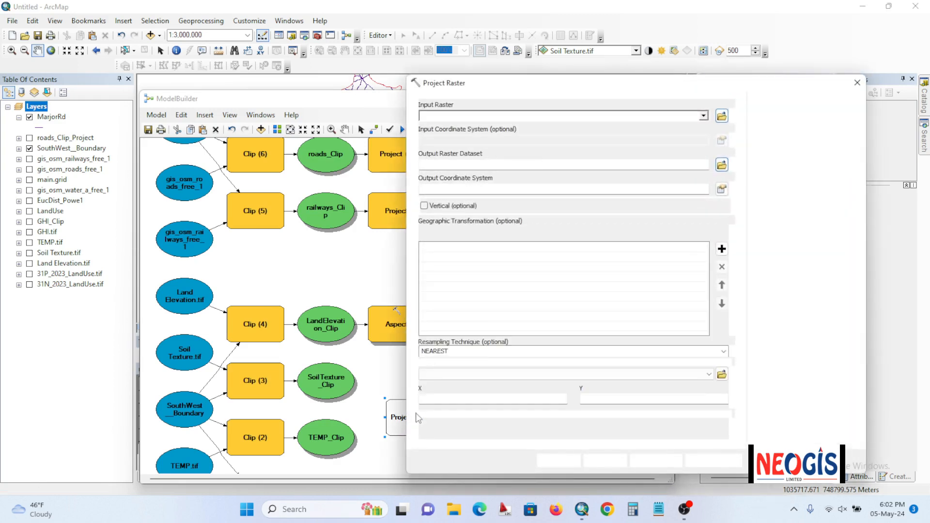
click(703, 116)
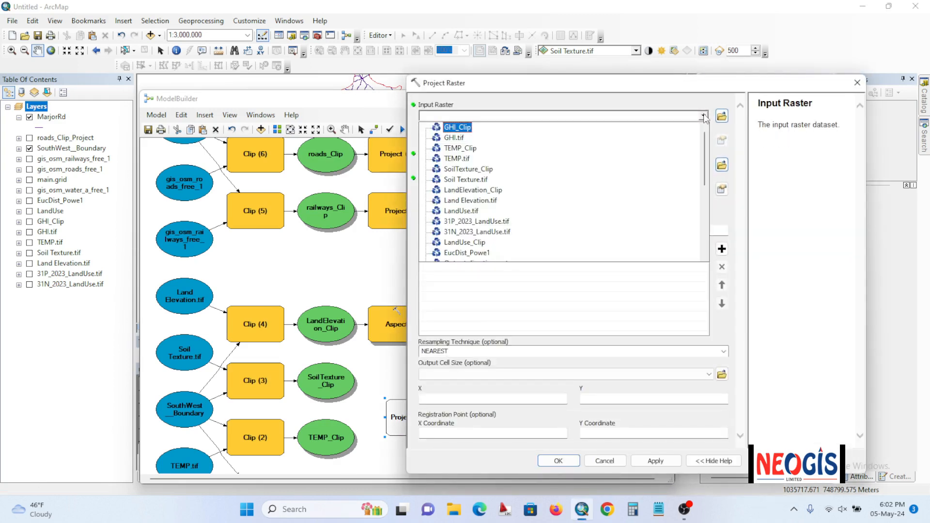
click(486, 191)
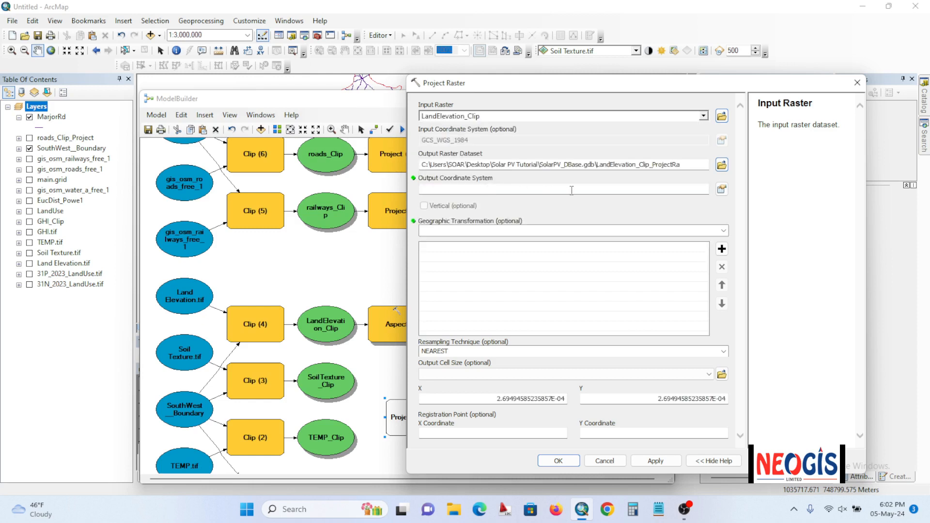
Step: Set the Project Raster output coordinate system to WGS 1984 UTM Zone 31N and accept the tool parameters with NEAREST resampling
click(722, 189)
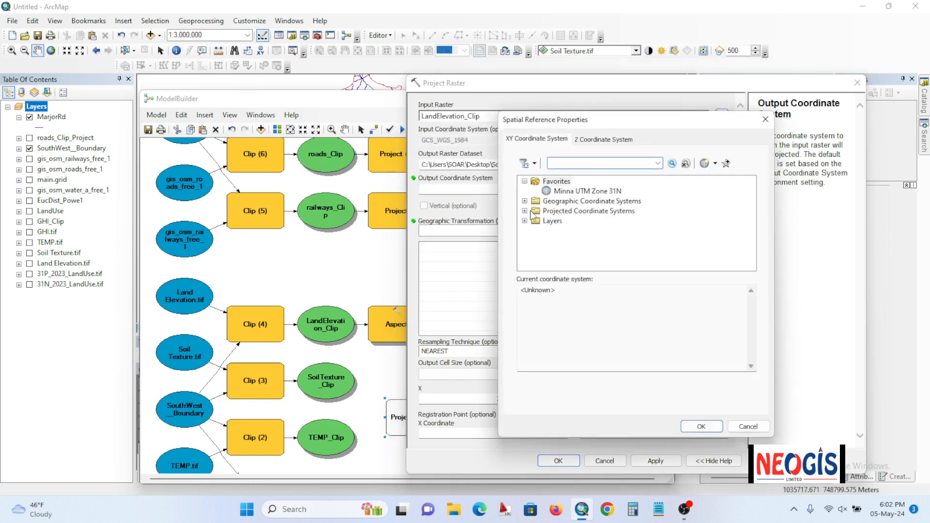
double_click(537, 211)
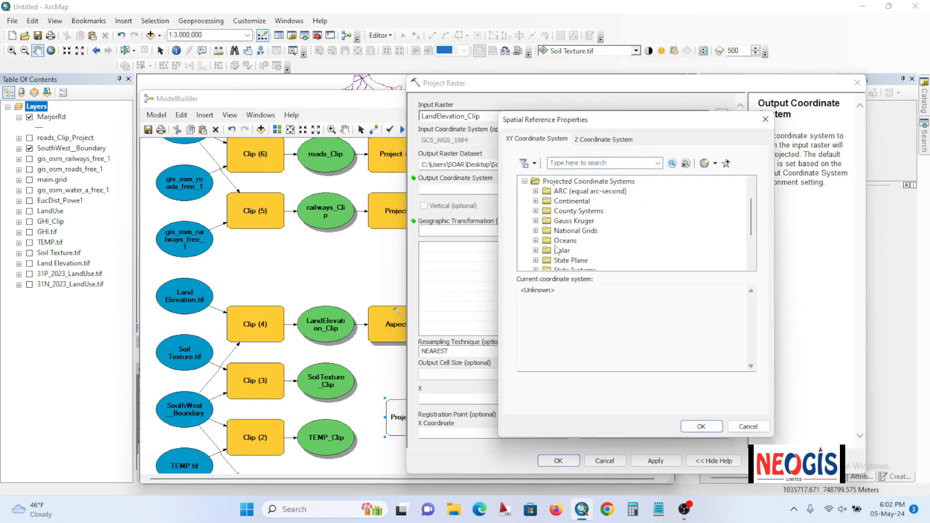
scroll(556, 247, down, 1)
click(536, 241)
scroll(571, 246, down, 1)
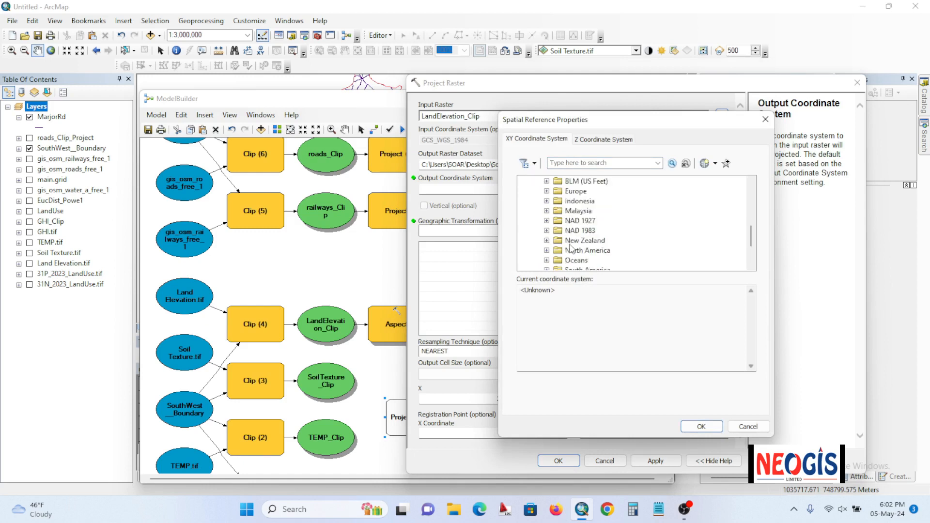
scroll(570, 249, down, 1)
click(548, 260)
scroll(567, 247, down, 1)
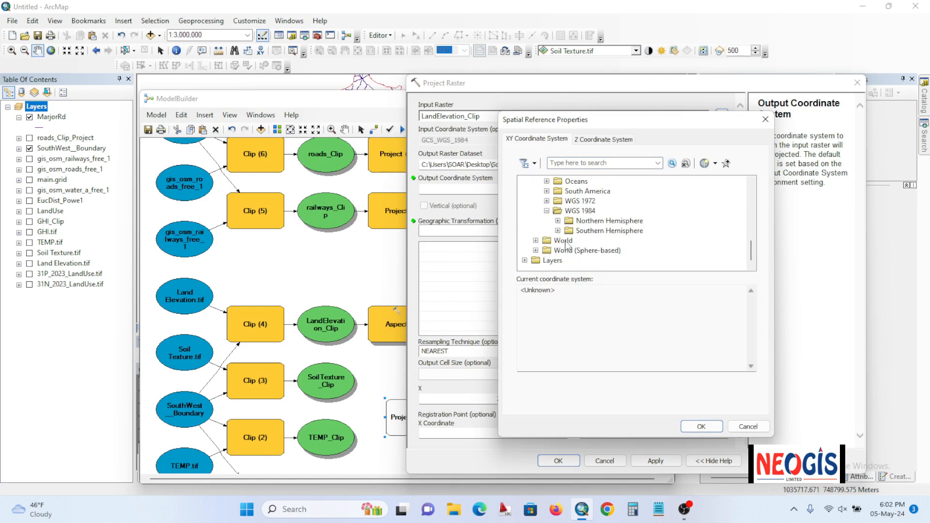
click(558, 221)
scroll(571, 230, down, 3)
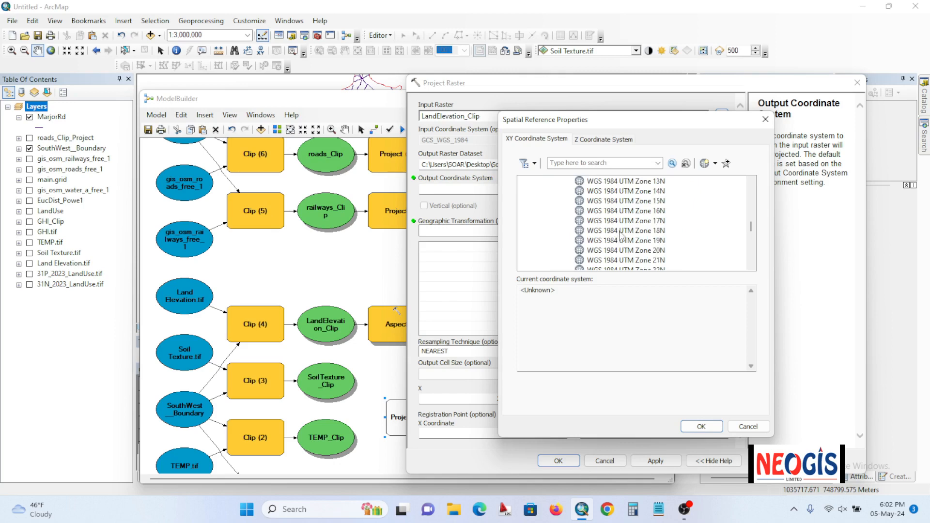
scroll(622, 234, down, 7)
scroll(654, 206, up, 1)
click(661, 184)
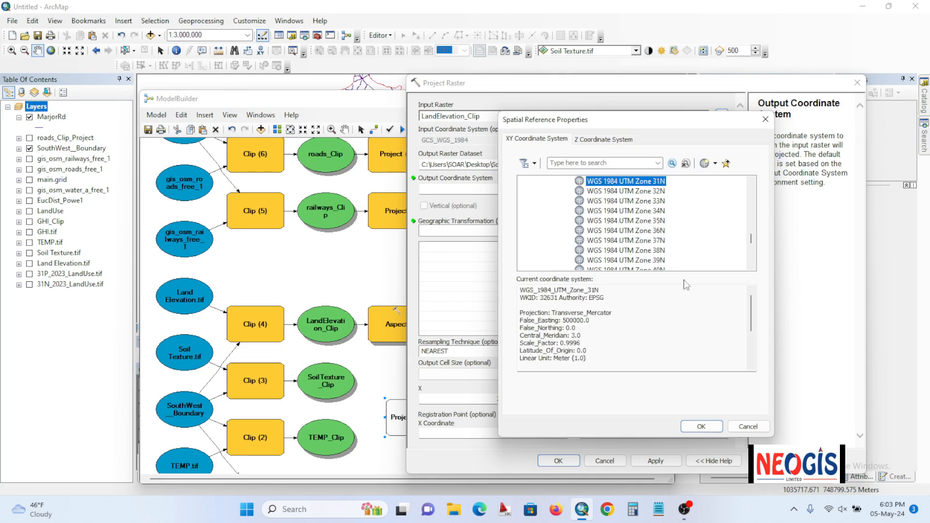
click(703, 427)
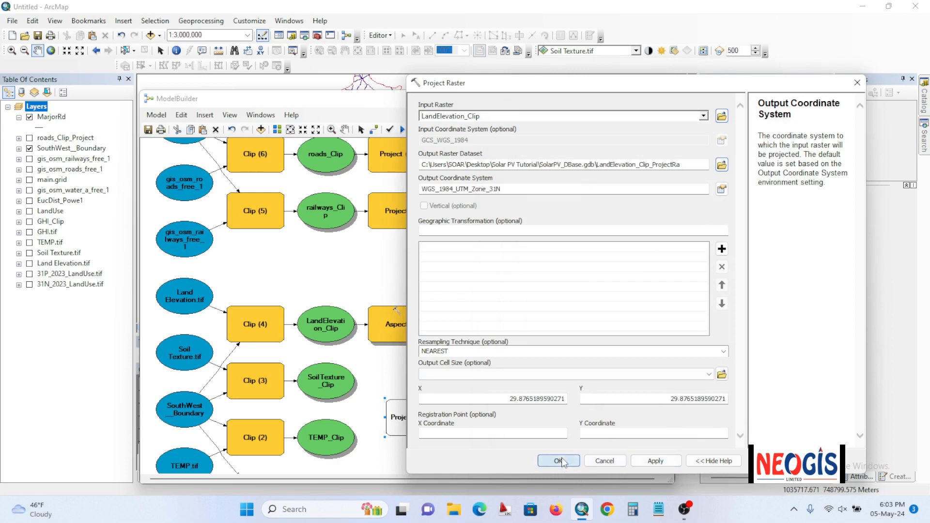
click(560, 461)
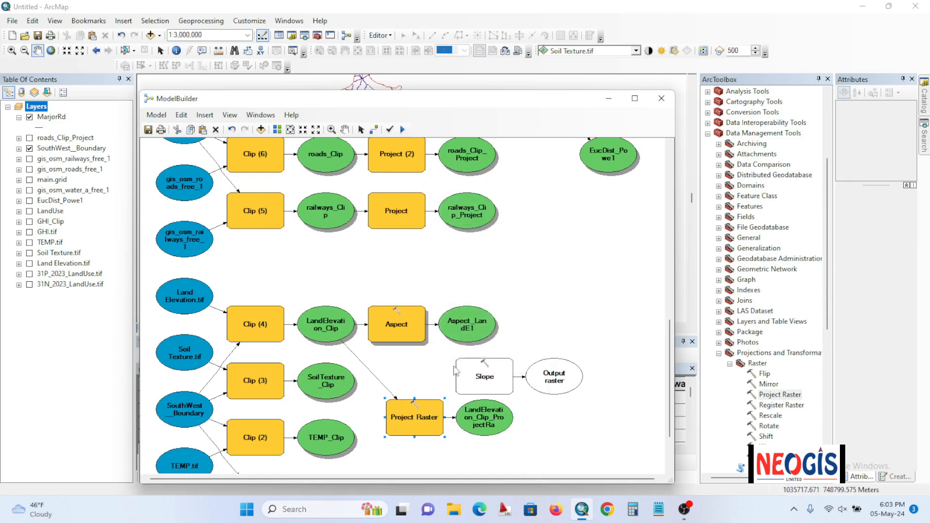
Step: Configure the Slope tool with LandElevation_Clip_ProjectRa as input raster, output Slope_LandEl1 in SolarPV_DBase.gdb, DEGREE measurement and PLANAR method
double_click(486, 376)
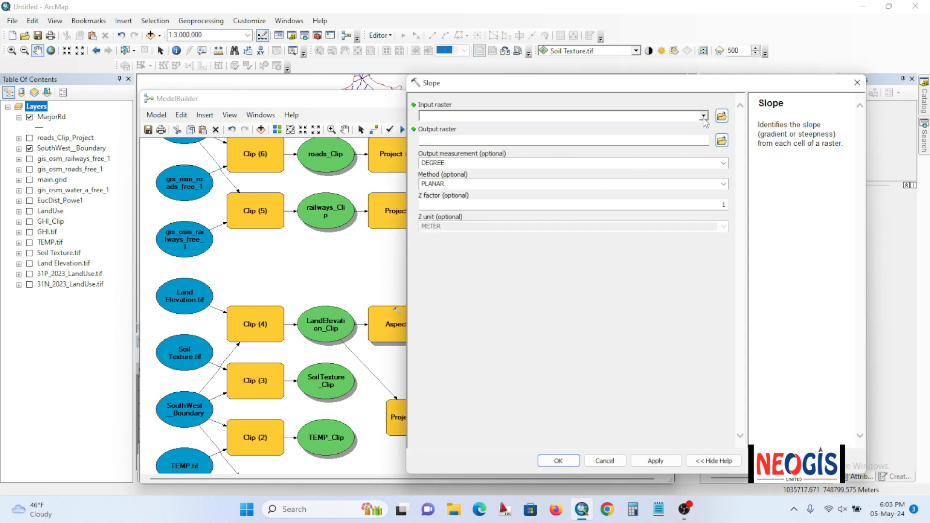
click(704, 117)
click(502, 103)
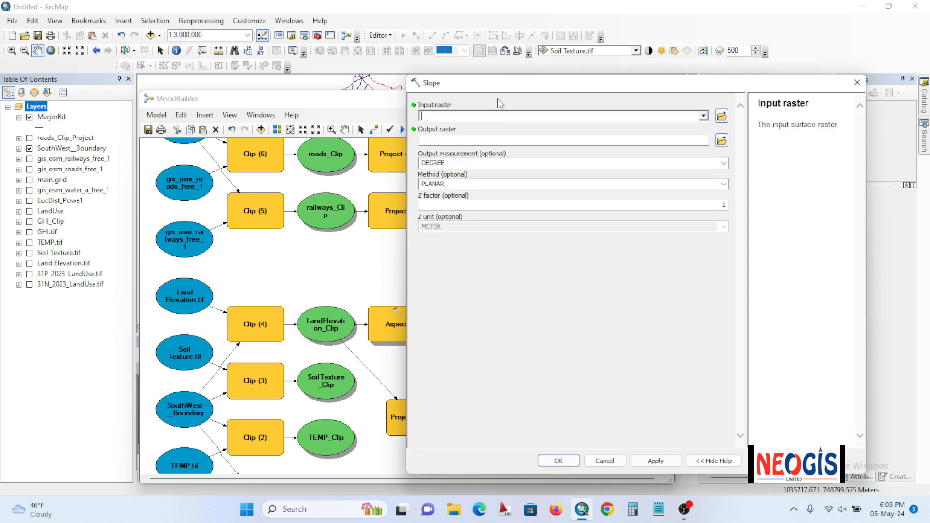
click(704, 117)
scroll(601, 175, down, 2)
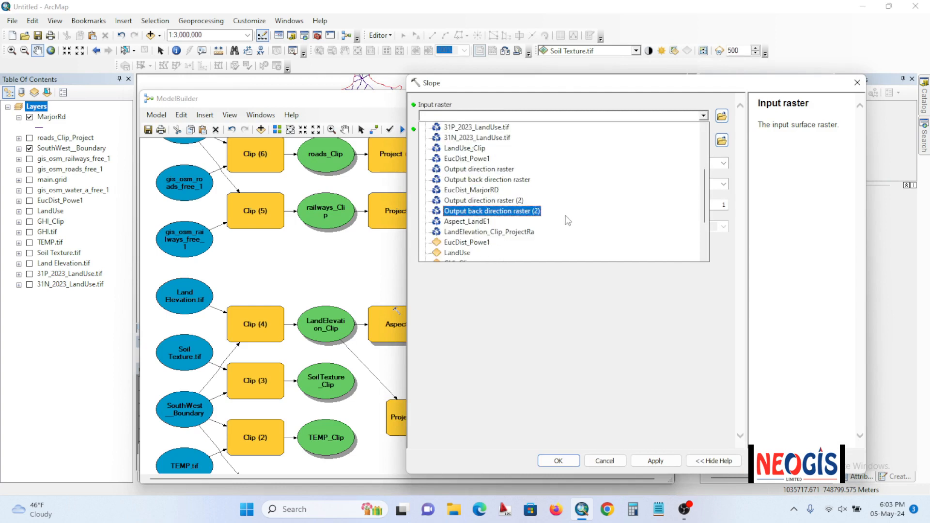
click(517, 234)
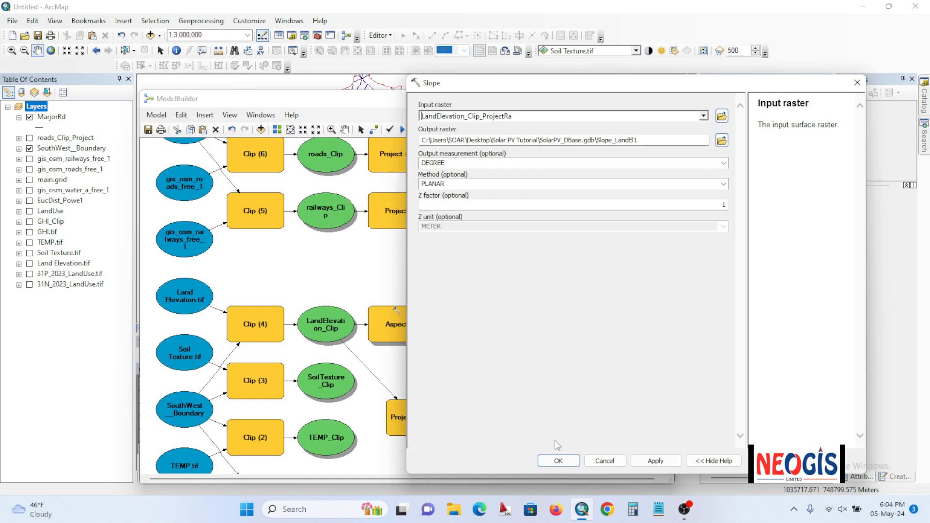
click(558, 461)
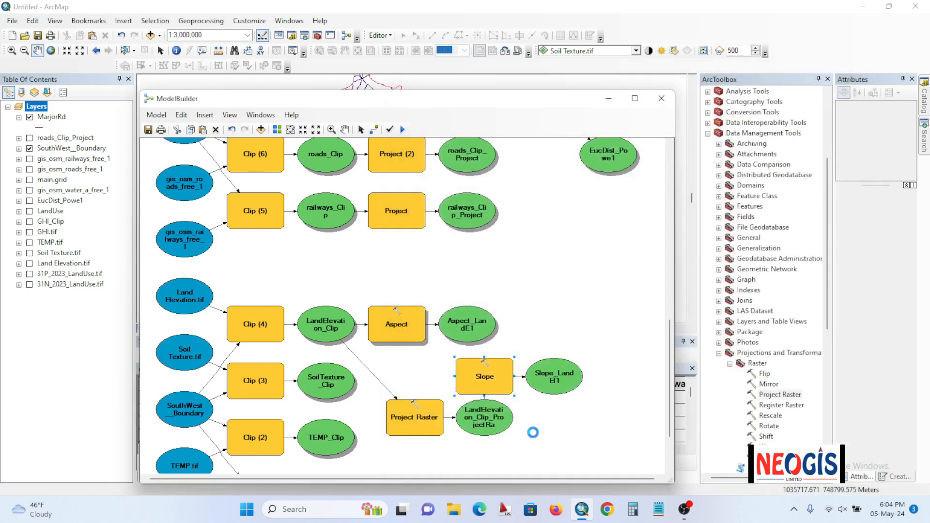
Step: Move the Slope tool in the model diagram up above its output raster, clear of the projected elevation element
mouse_move(401, 431)
mouse_move(504, 376)
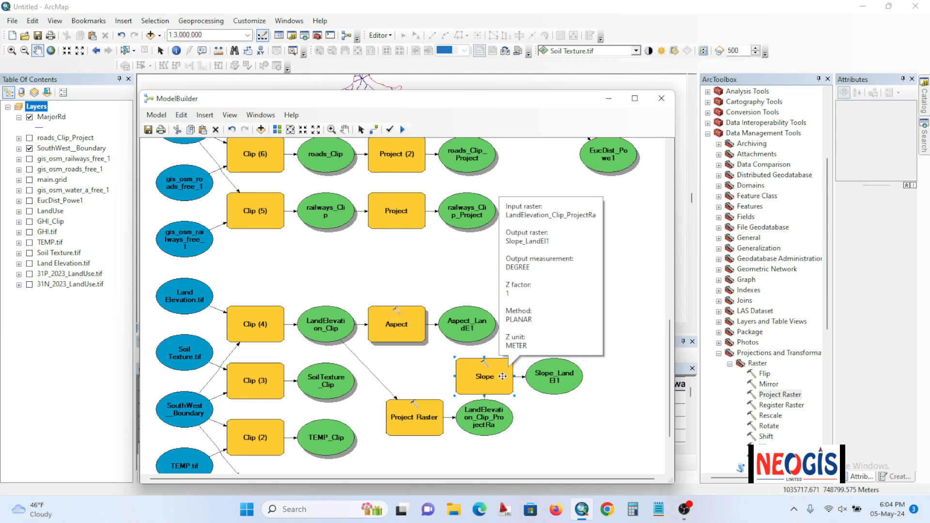
drag(504, 376, 567, 294)
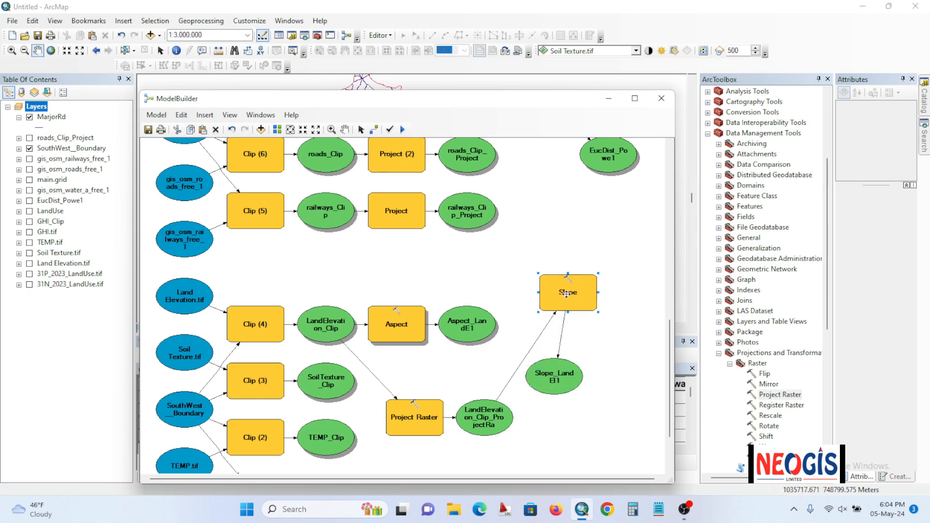
Step: Run the Slope tool, dismiss its progress report, and shift the Slope_LandEl1 output element farther right in the model diagram
mouse_move(574, 291)
mouse_move(564, 375)
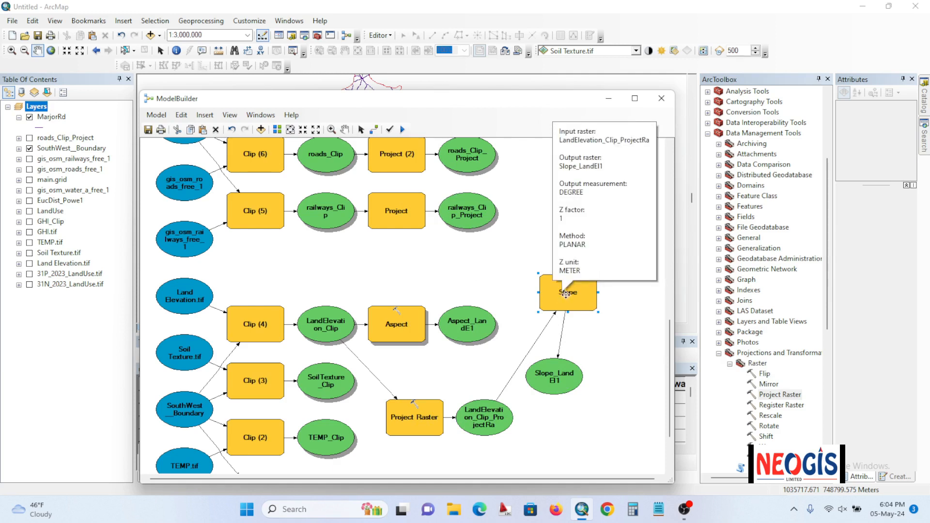
right_click(566, 294)
click(592, 328)
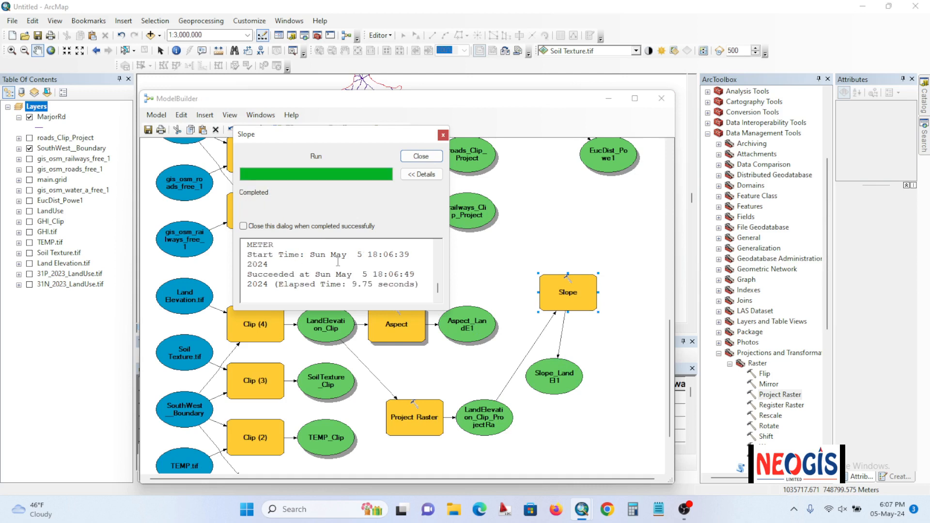
click(420, 158)
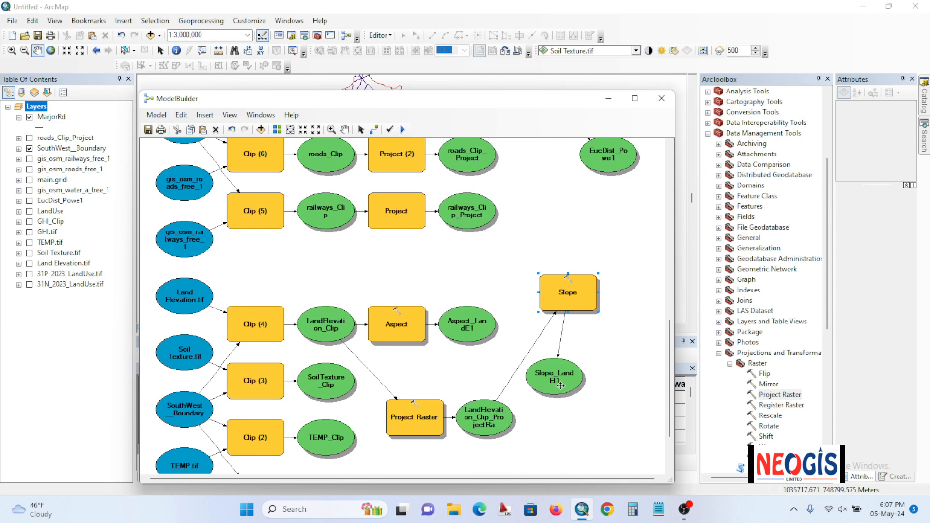
drag(563, 383, 624, 384)
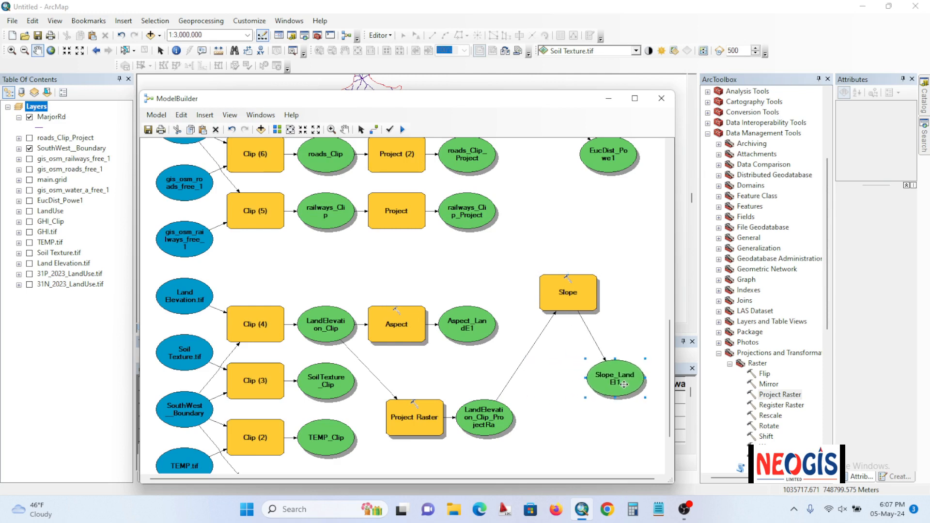
Step: Find the LandUse_Clip output of Clip (9) in the model and add it to the map display
scroll(554, 411, down, 1)
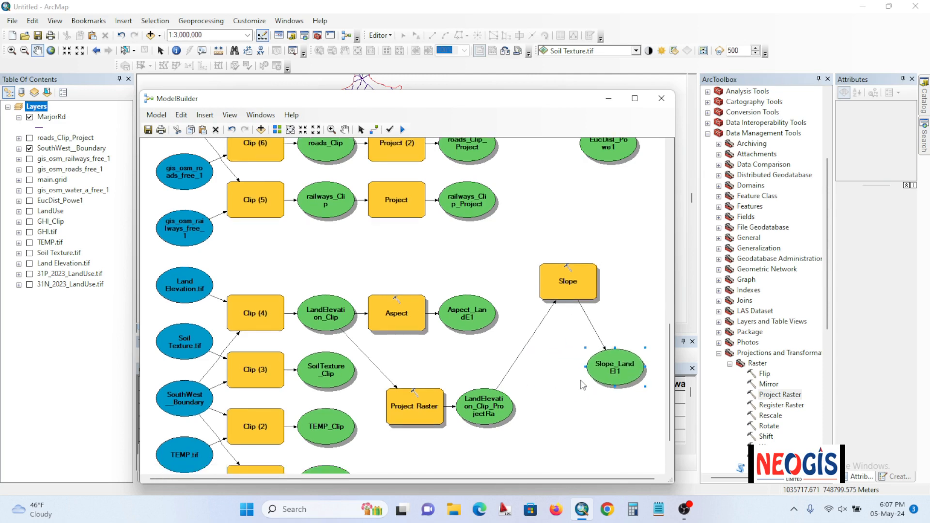
scroll(583, 383, down, 4)
scroll(589, 388, down, 2)
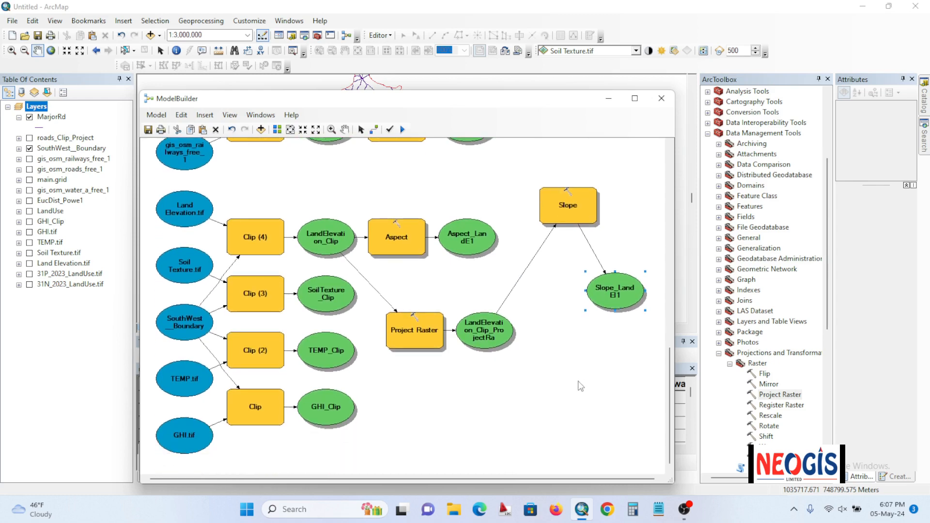
scroll(581, 386, up, 14)
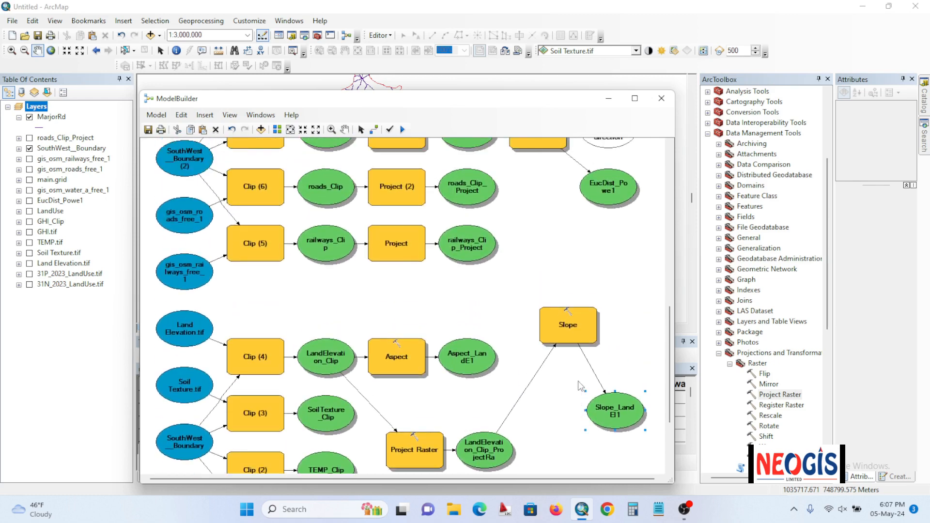
scroll(580, 385, up, 19)
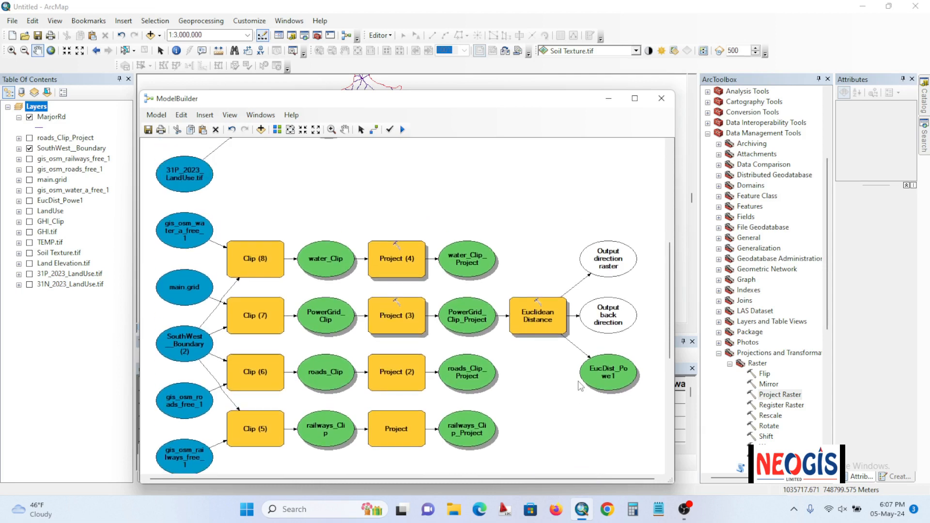
scroll(580, 385, up, 10)
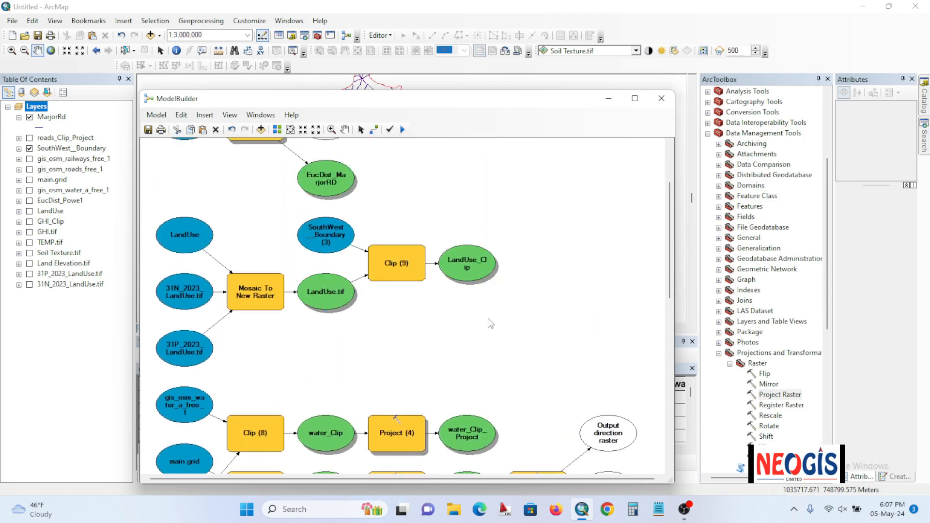
click(474, 260)
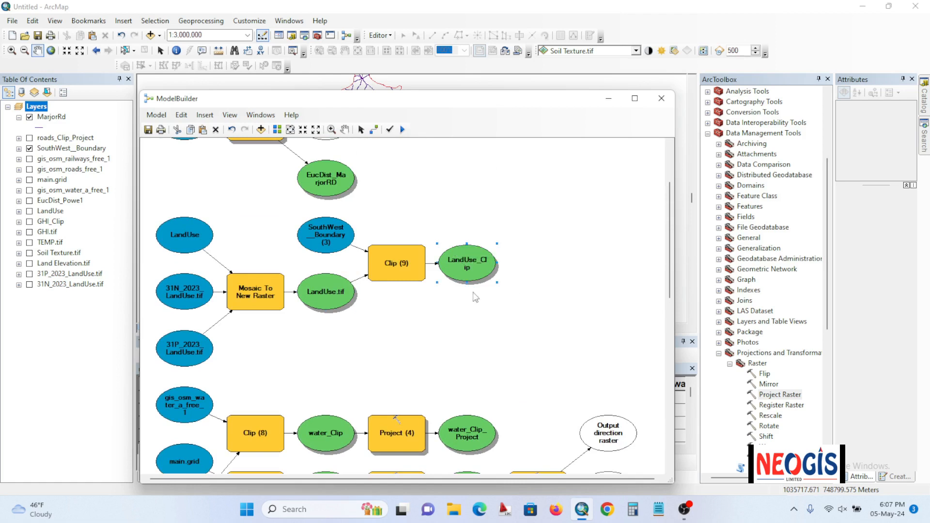
double_click(468, 262)
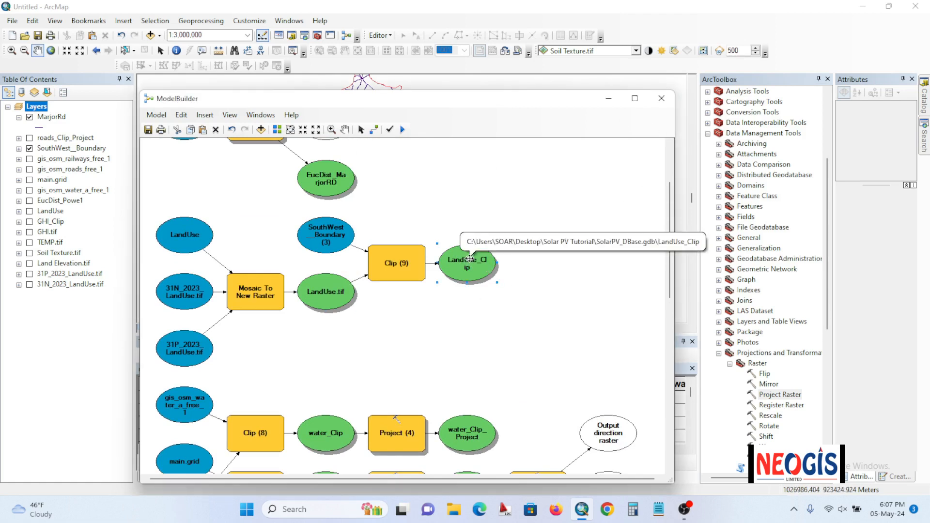
right_click(477, 261)
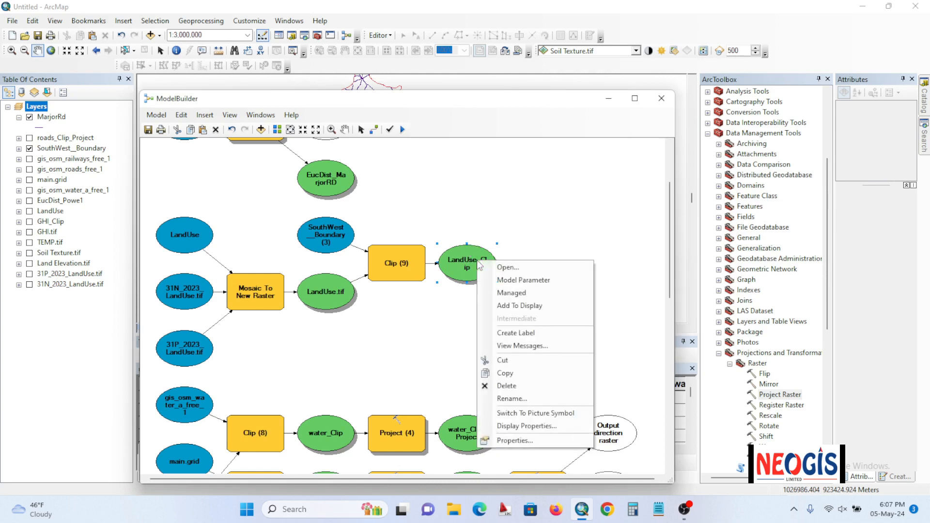
click(522, 311)
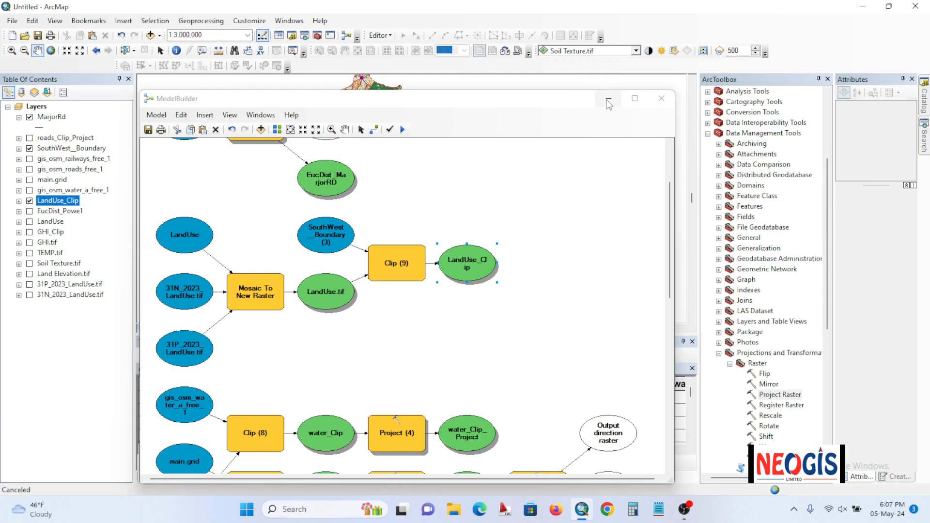
Step: Minimize the model window and hide the MarjorRd layer to examine the land use classes of LandUse_Clip on the map
click(606, 99)
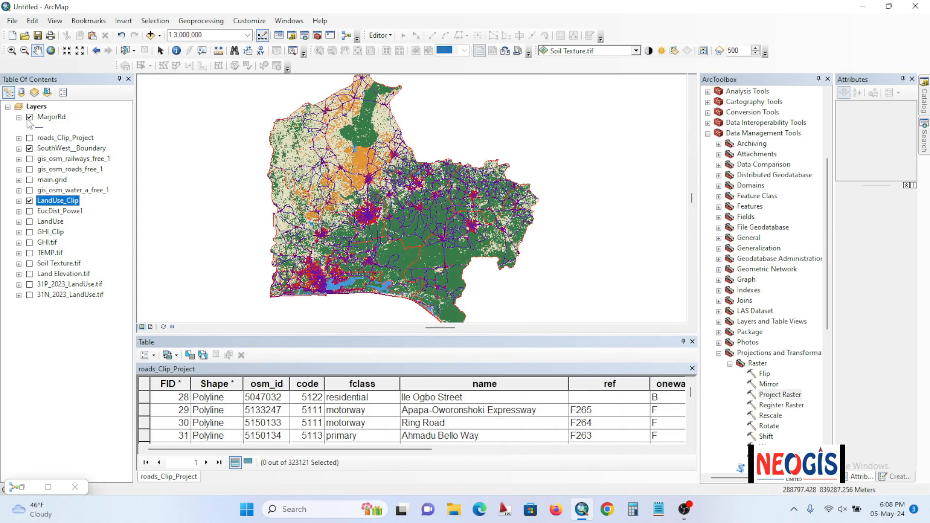
click(28, 123)
click(29, 118)
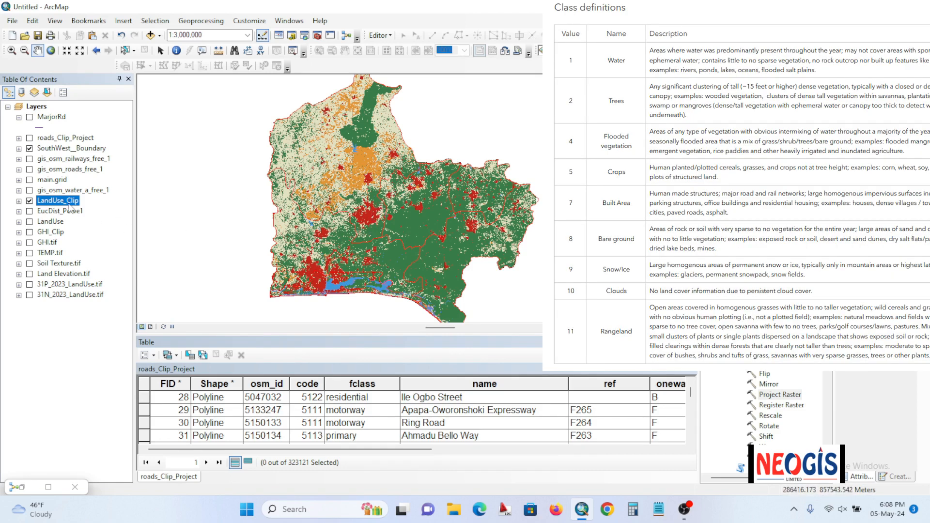
click(18, 201)
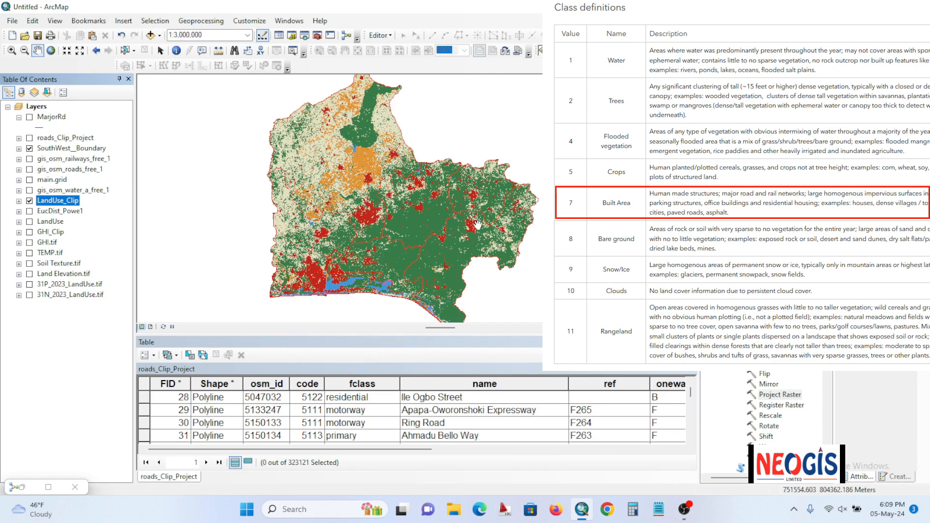
Step: Restore the model window and review the diagram around the land use branch ending in LandUse_Clip
click(23, 487)
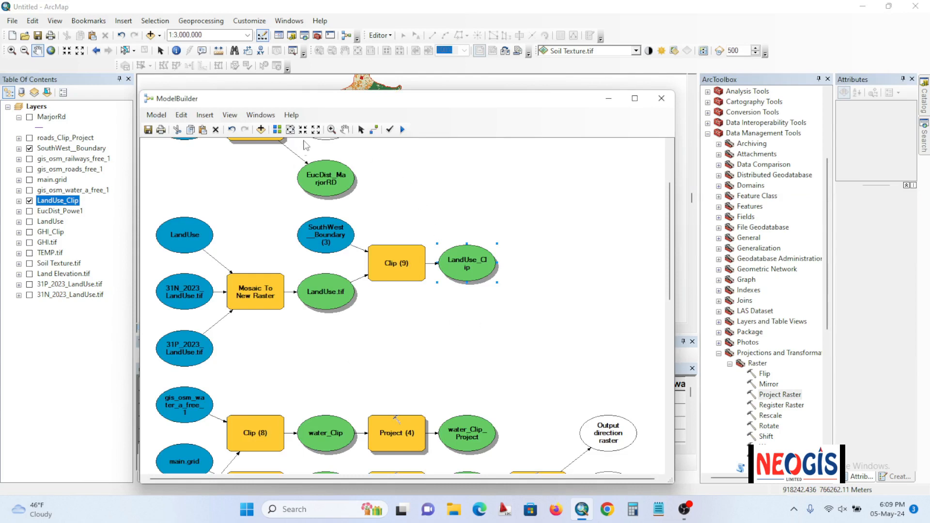
click(315, 130)
scroll(473, 310, down, 3)
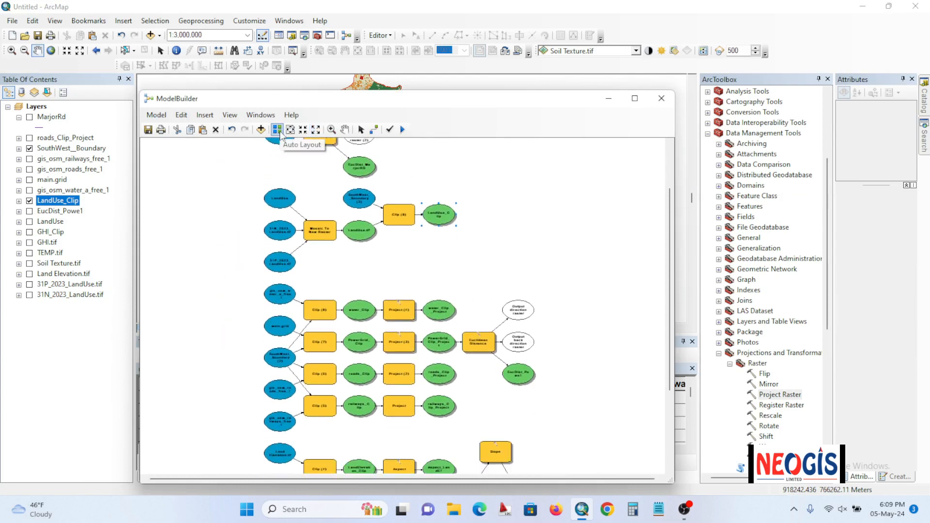
scroll(492, 264, up, 4)
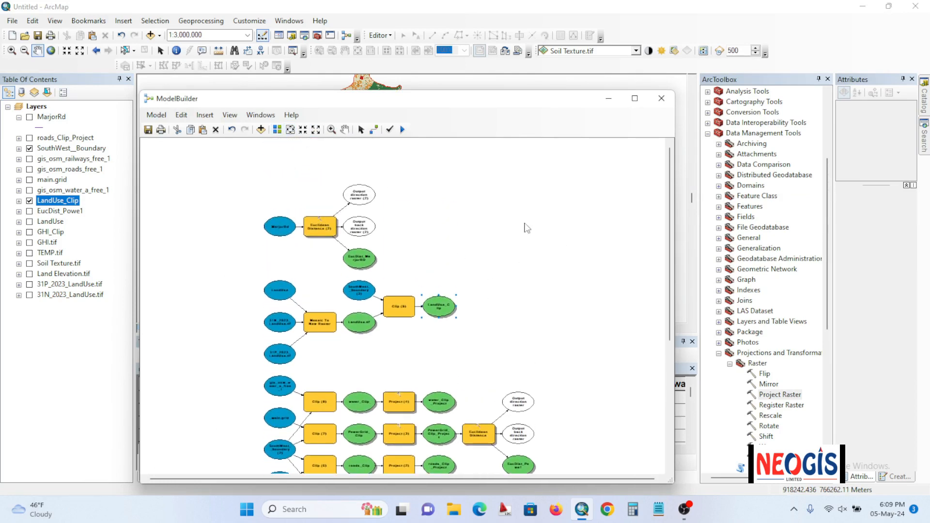
click(315, 129)
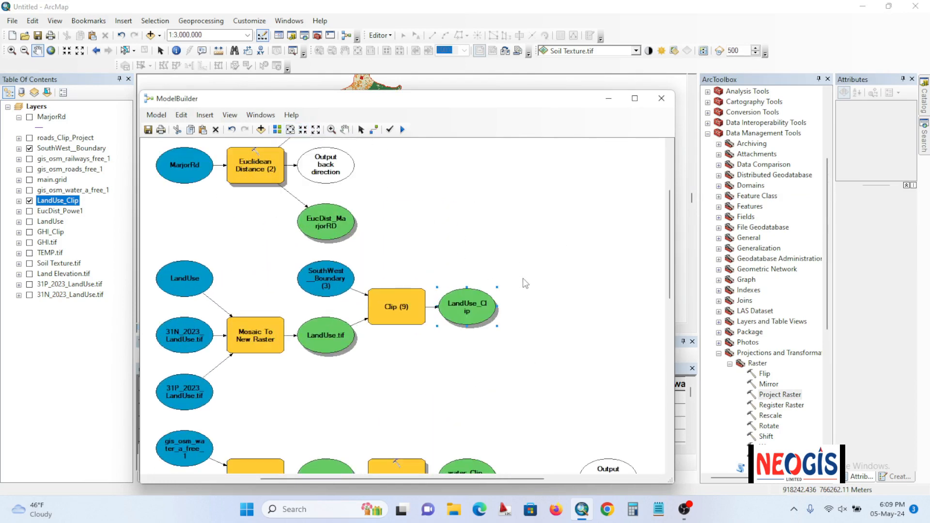
Step: Add the Spatial Analyst Extract by Attributes tool to the model, in the empty area above and right of Euclidean Distance (2)
scroll(547, 276, up, 3)
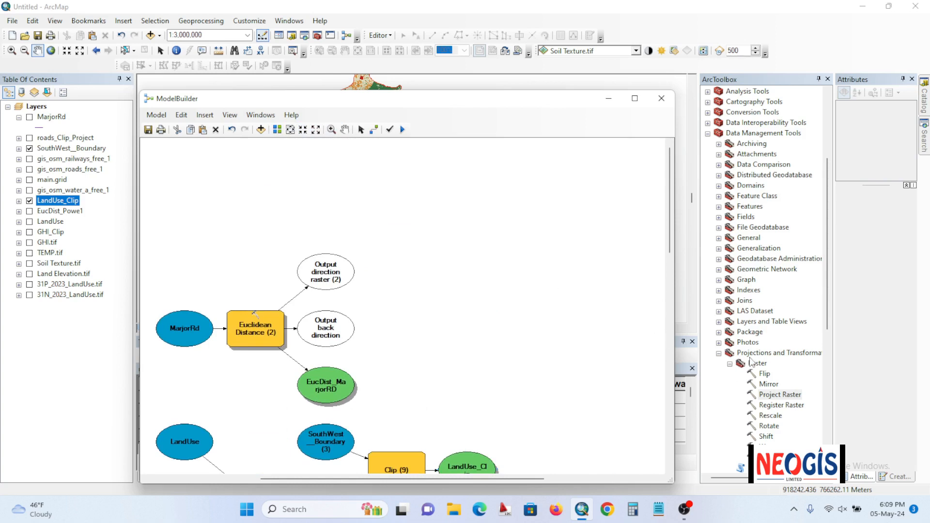
click(708, 133)
click(708, 102)
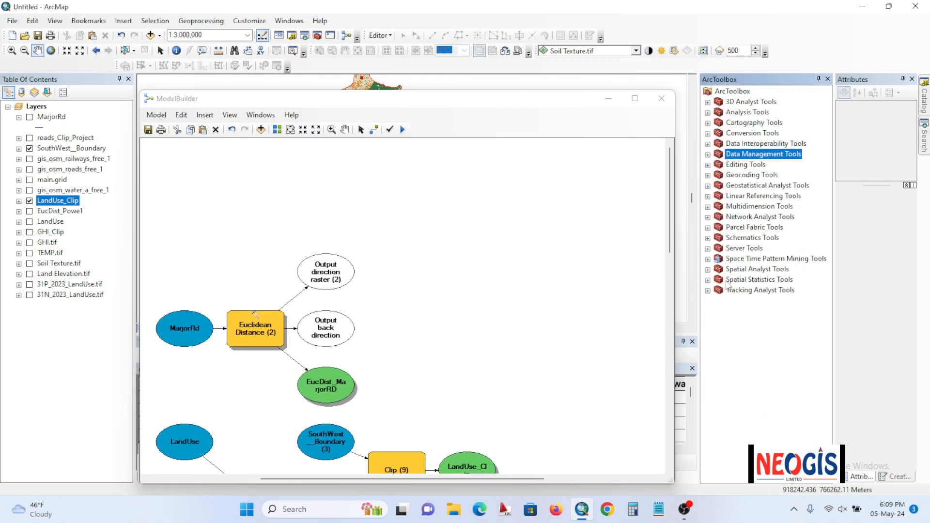
click(708, 270)
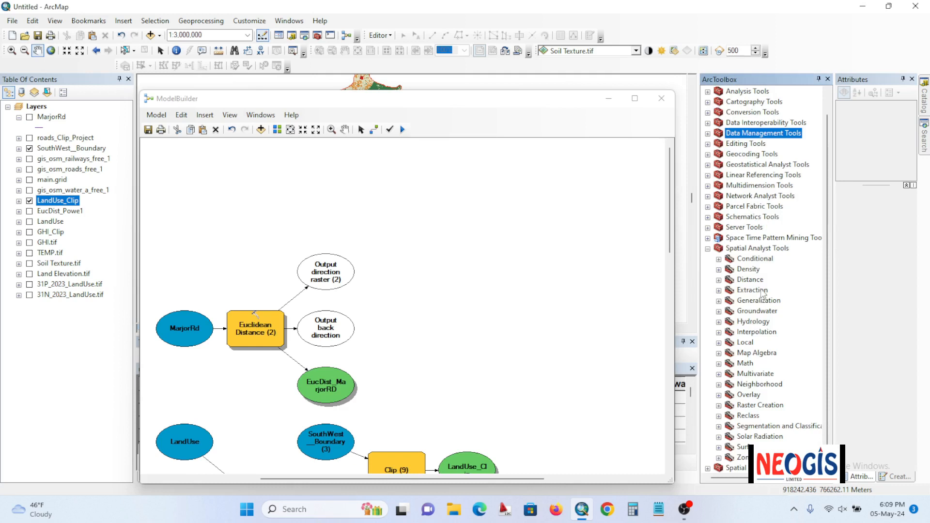
click(719, 292)
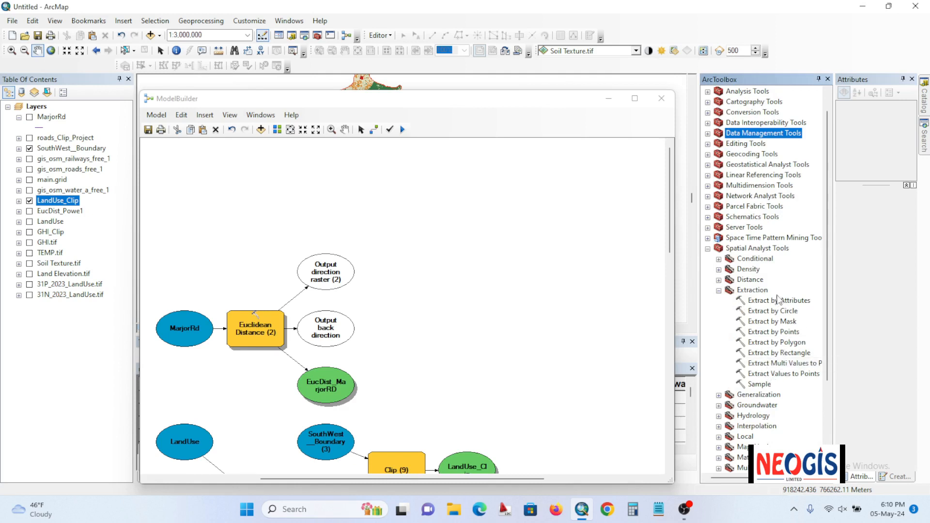
drag(775, 309, 432, 234)
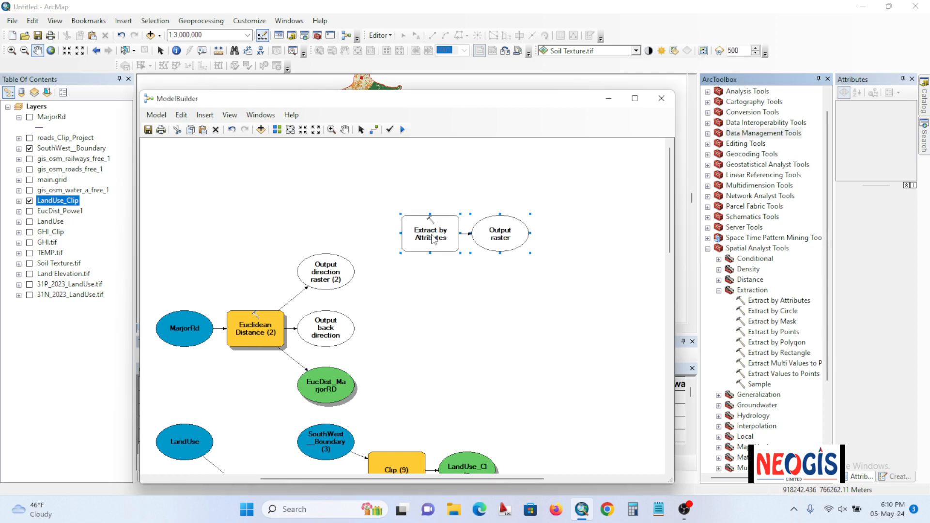
double_click(431, 235)
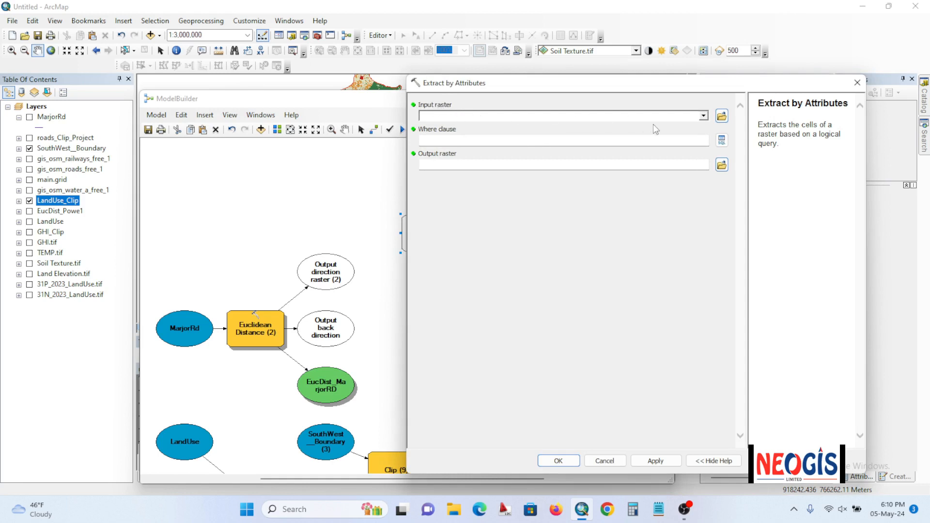
click(703, 117)
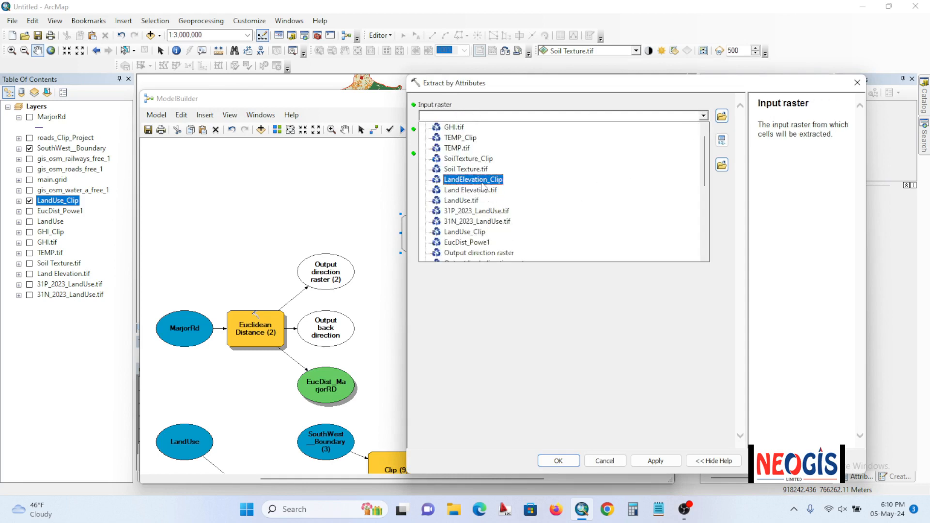
scroll(478, 170, down, 1)
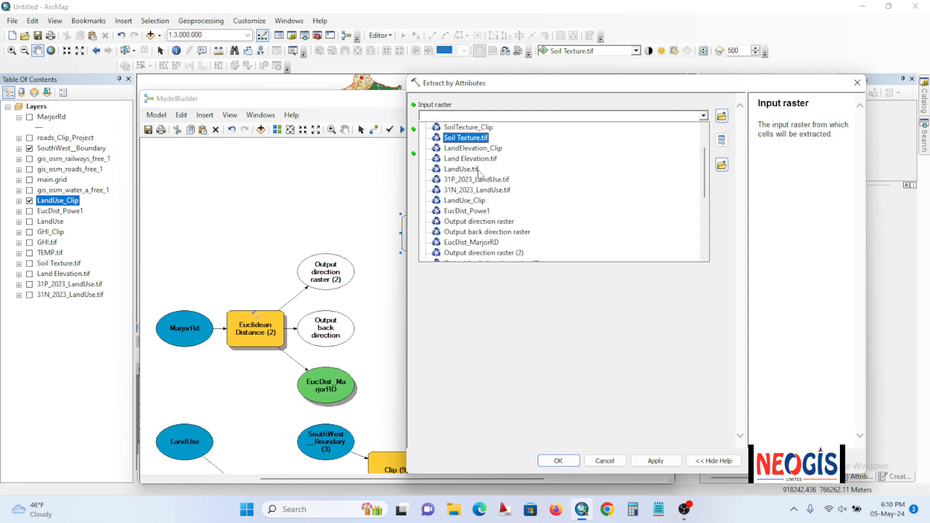
scroll(479, 170, down, 1)
click(480, 172)
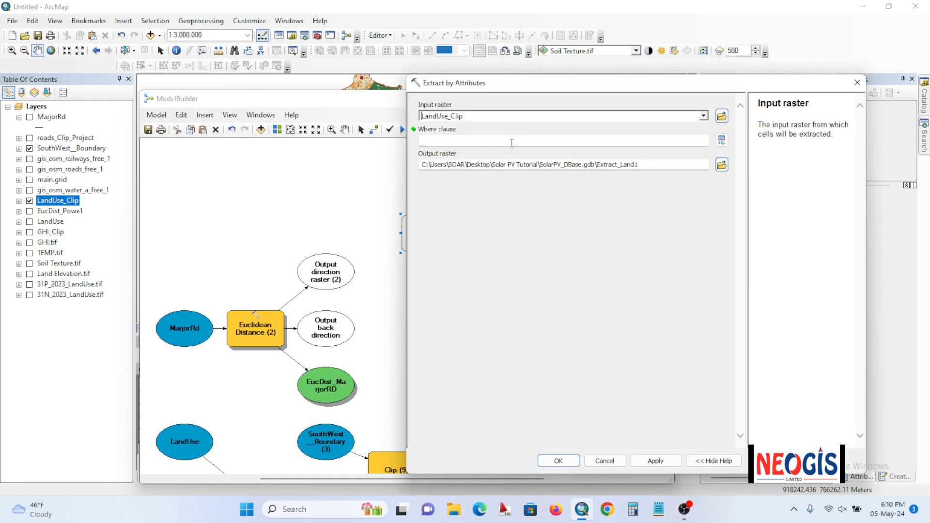
click(724, 142)
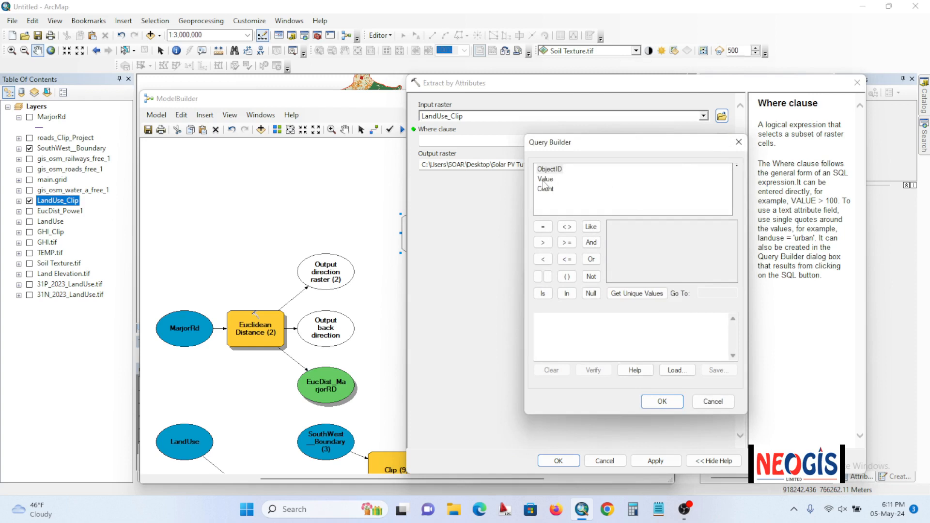
double_click(545, 180)
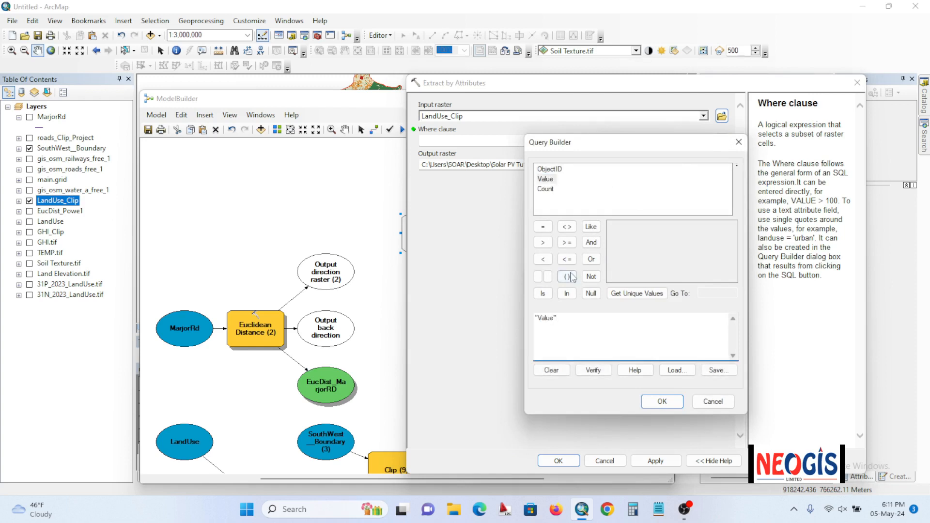
click(543, 227)
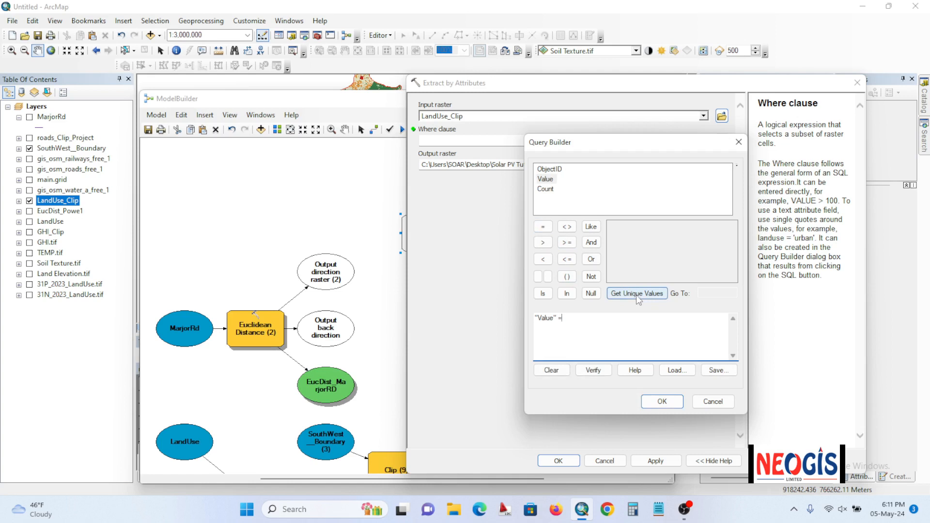
click(637, 293)
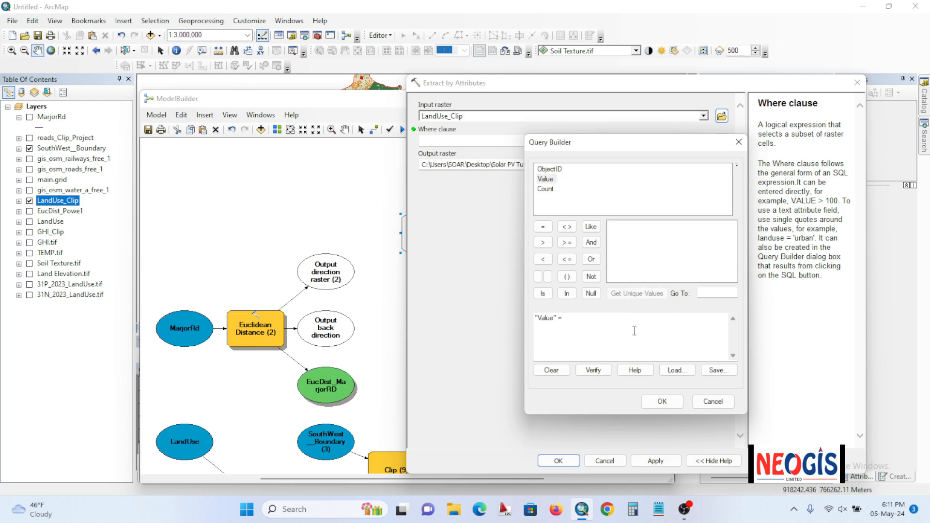
click(703, 400)
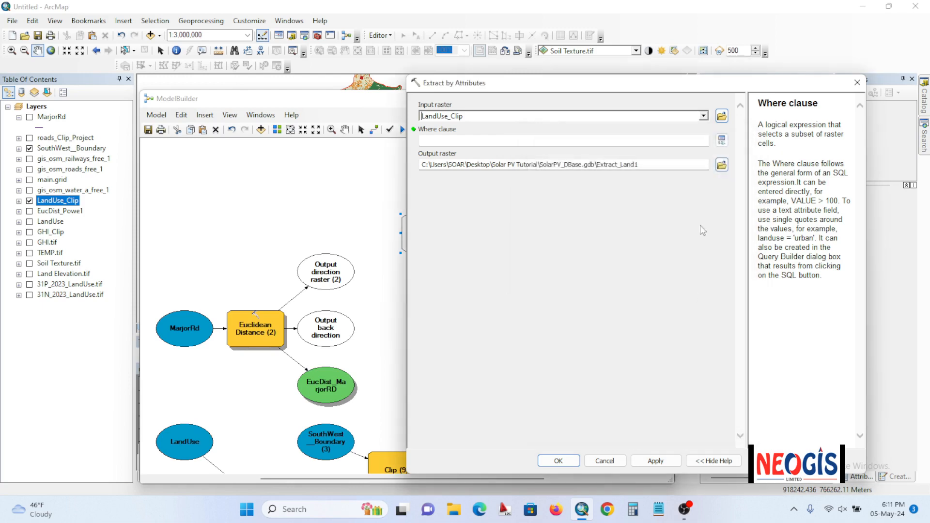
click(857, 83)
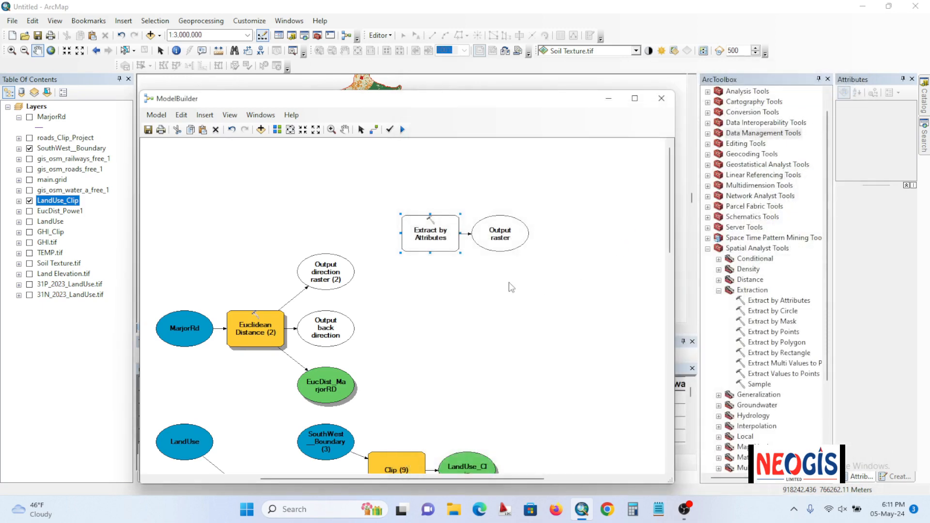
Step: Switch the LandUse_Clip layer's symbology to Unique Values and build its raster attribute table
right_click(50, 204)
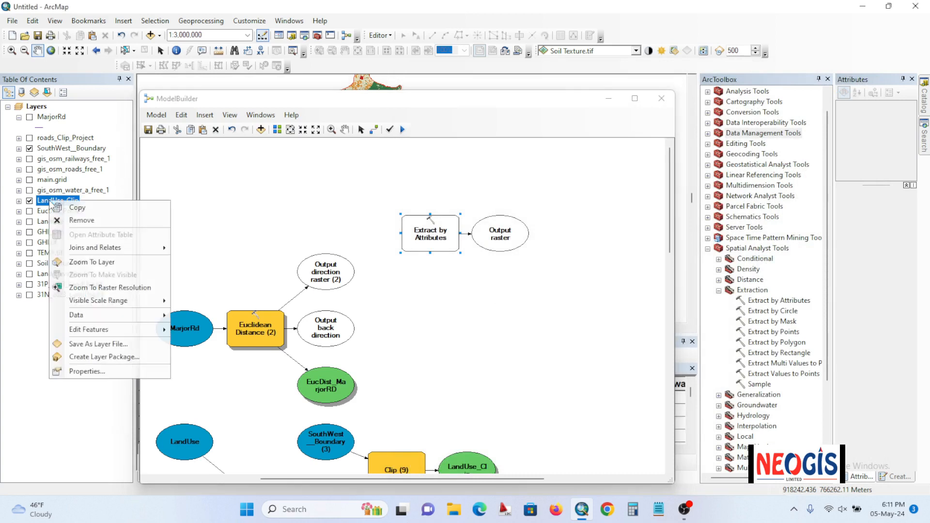
click(95, 372)
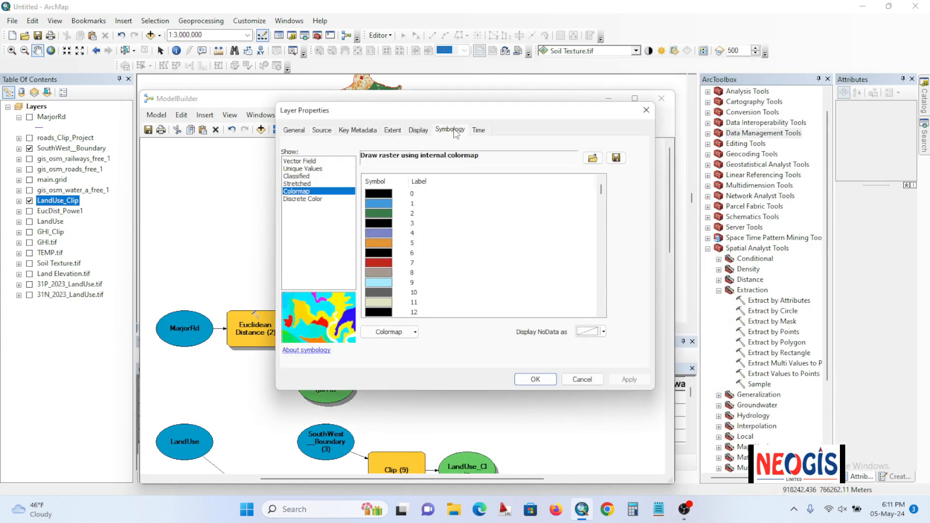
click(302, 177)
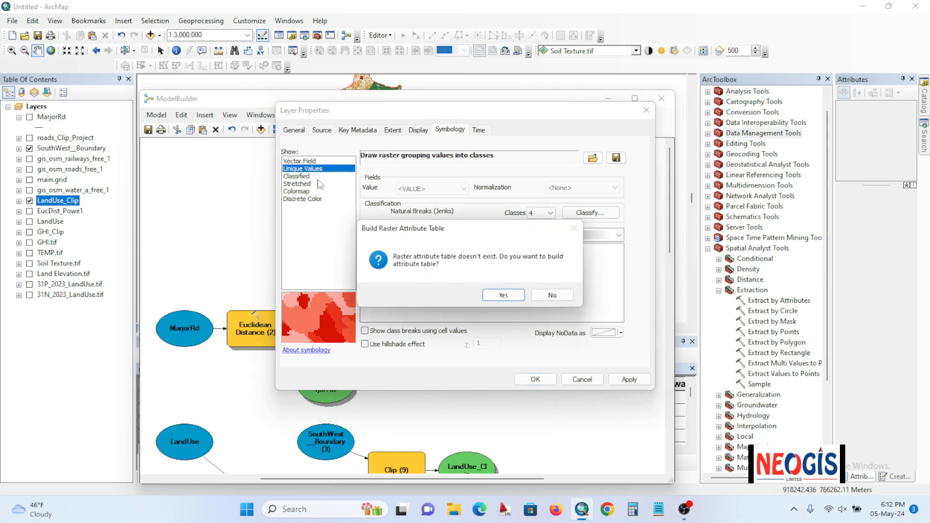
click(504, 296)
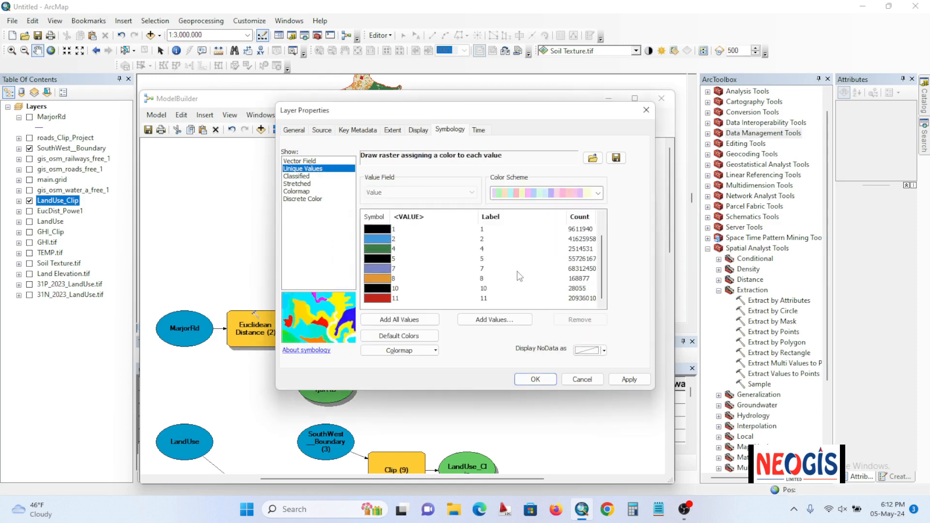
Step: Apply a dark multicolour scheme to the LandUse_Clip unique values and collapse the layer's legend
scroll(522, 281, up, 1)
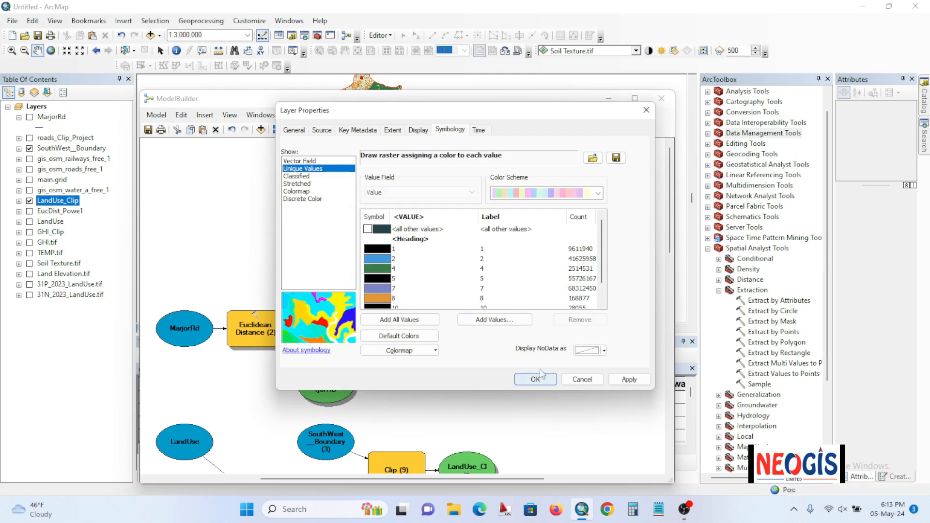
scroll(537, 296, down, 1)
click(598, 192)
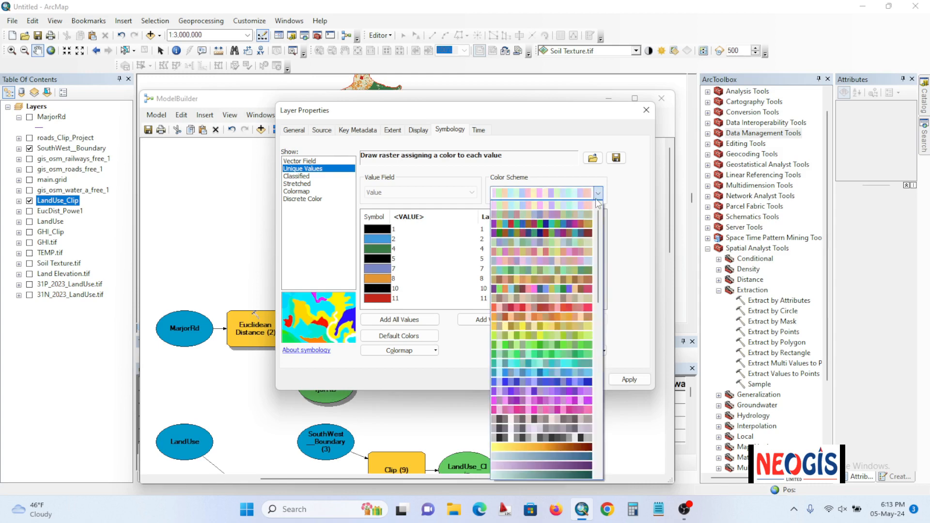
click(564, 232)
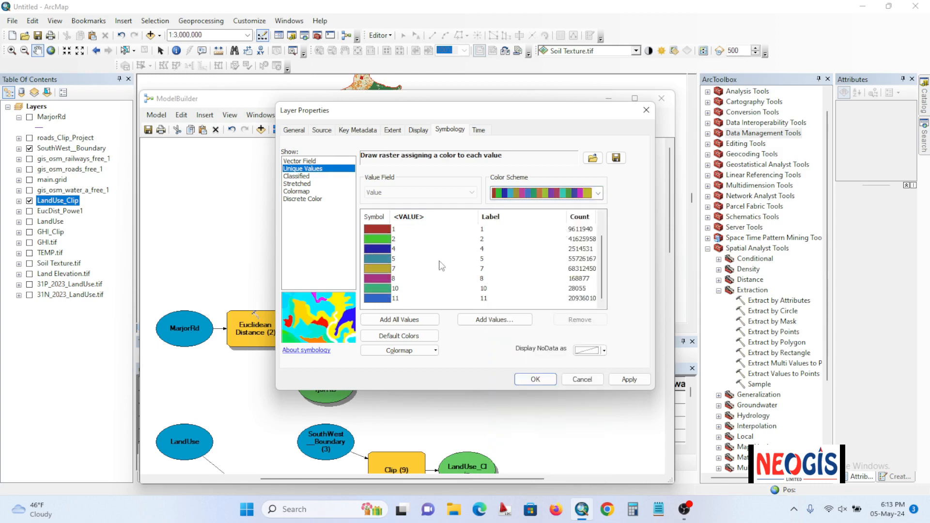
click(536, 379)
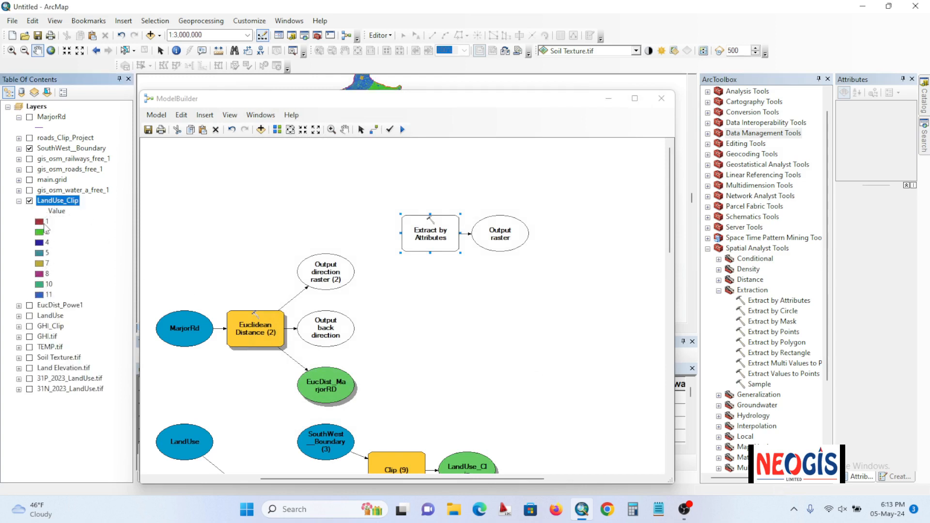
click(19, 201)
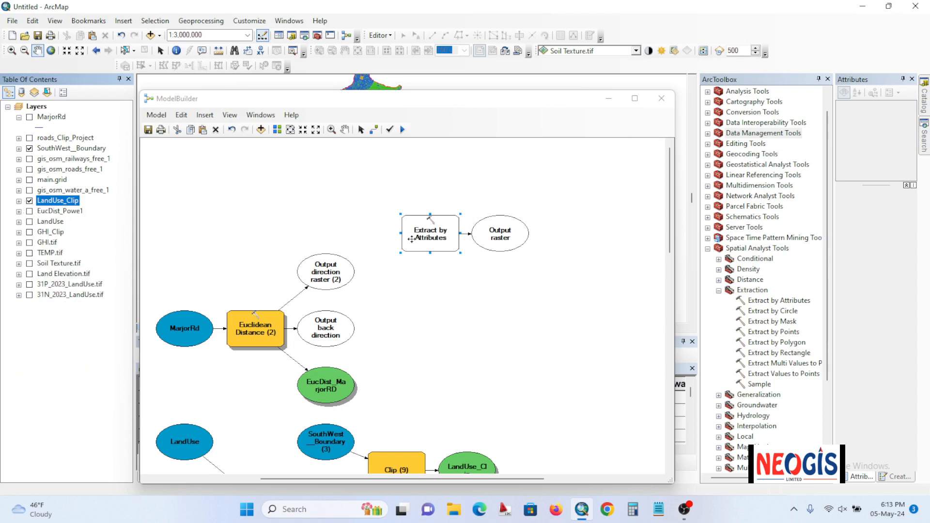
Step: Set LandUse_Clip as the input raster of the Extract by Attributes tool in the model
double_click(428, 236)
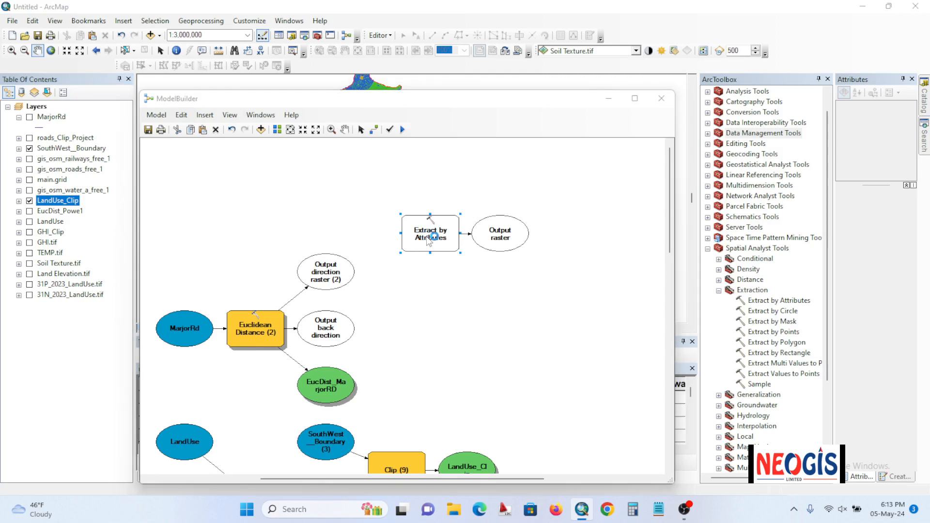
click(704, 116)
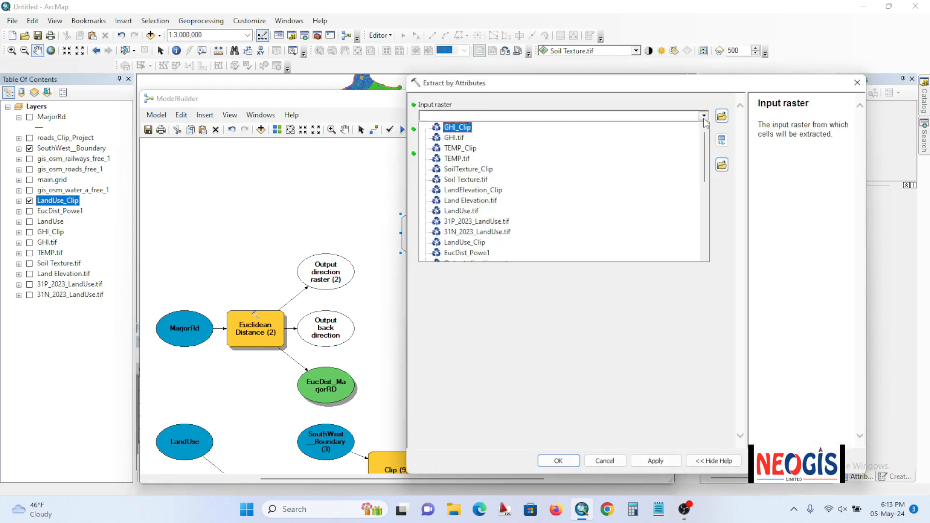
scroll(469, 183, down, 2)
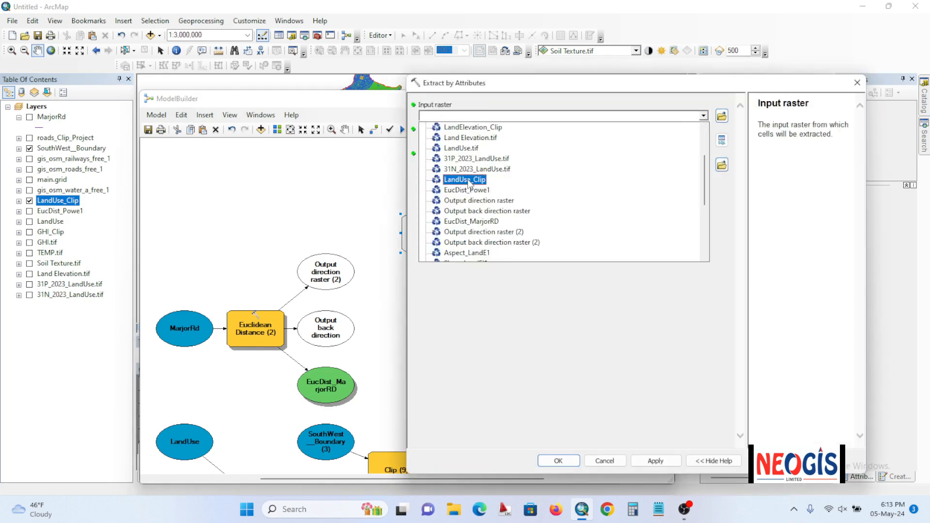
click(469, 181)
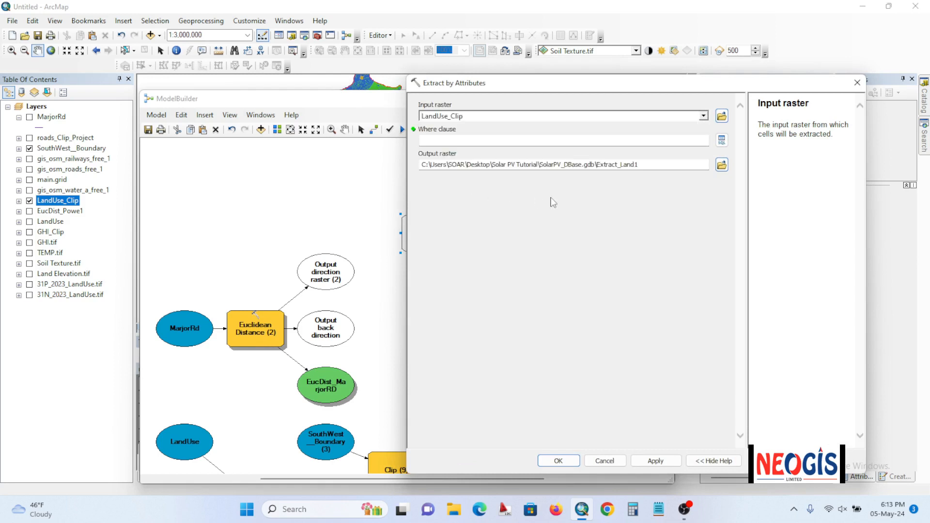
Step: Build and verify the where clause Value = 7, then accept the Extract by Attributes settings with output Extract_Land1
click(722, 141)
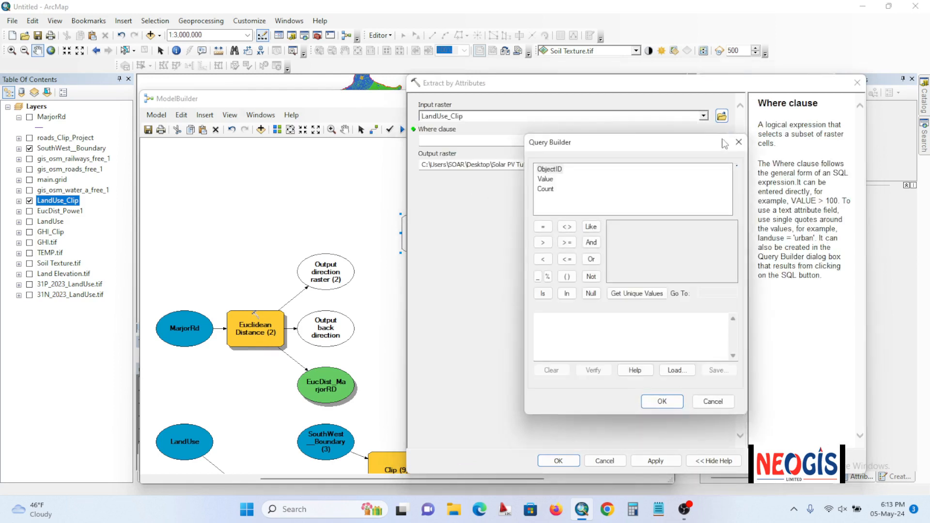
double_click(546, 180)
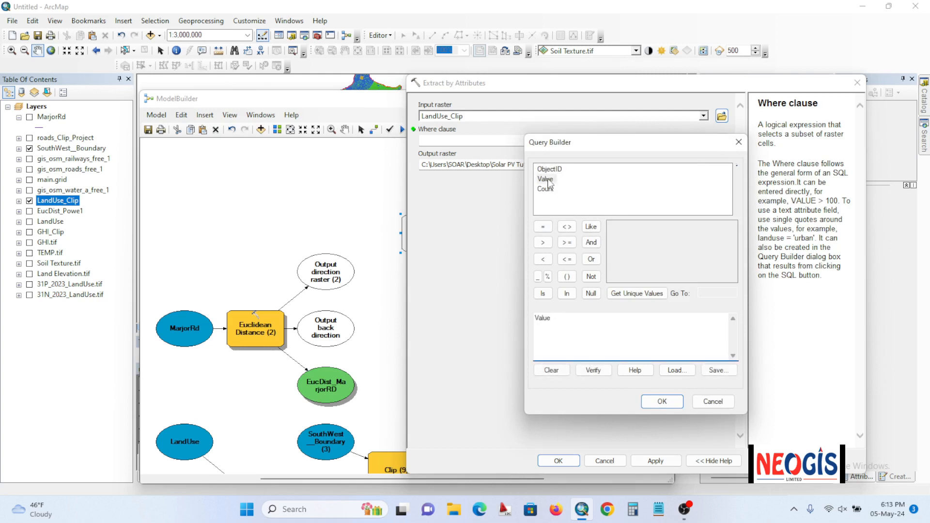
click(542, 226)
click(642, 294)
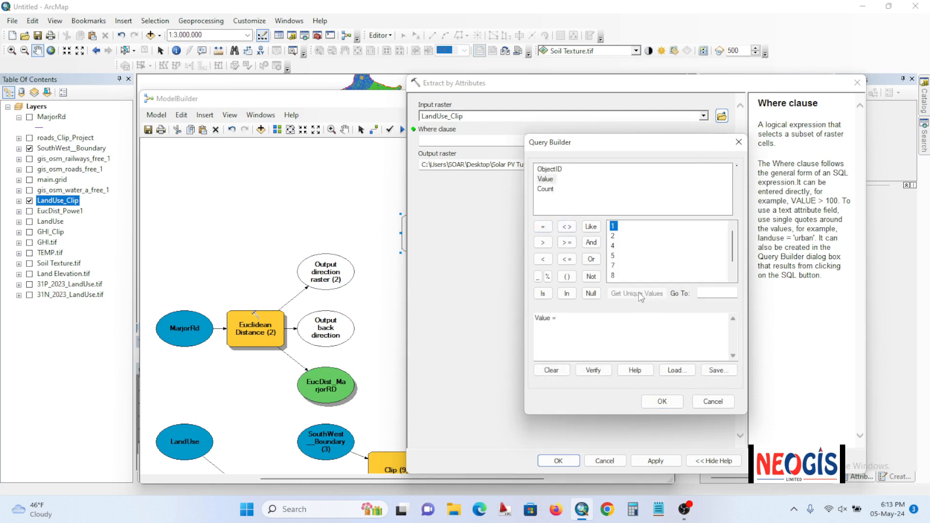
double_click(613, 266)
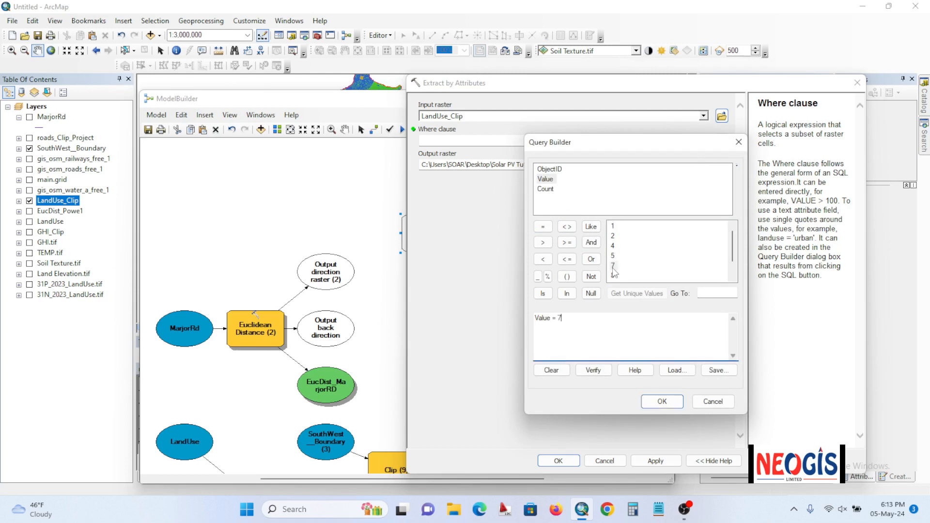
click(594, 370)
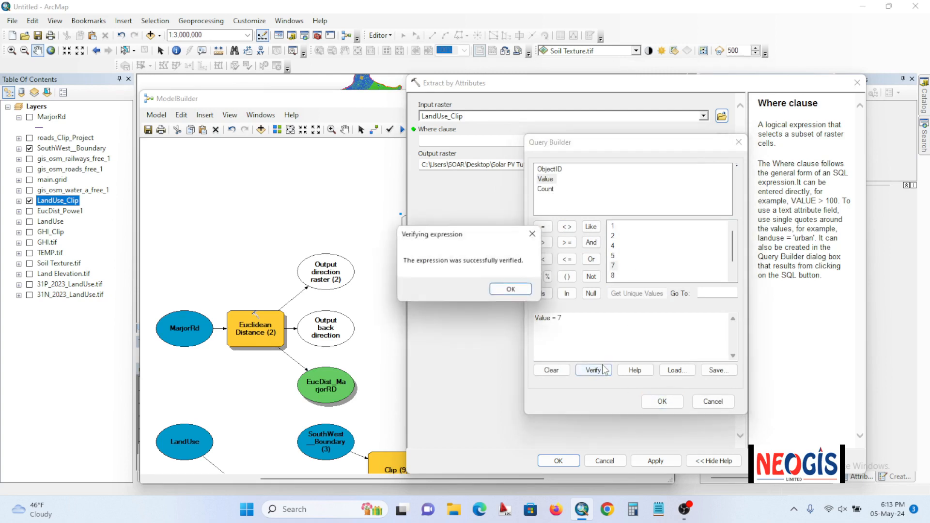
click(511, 290)
click(662, 401)
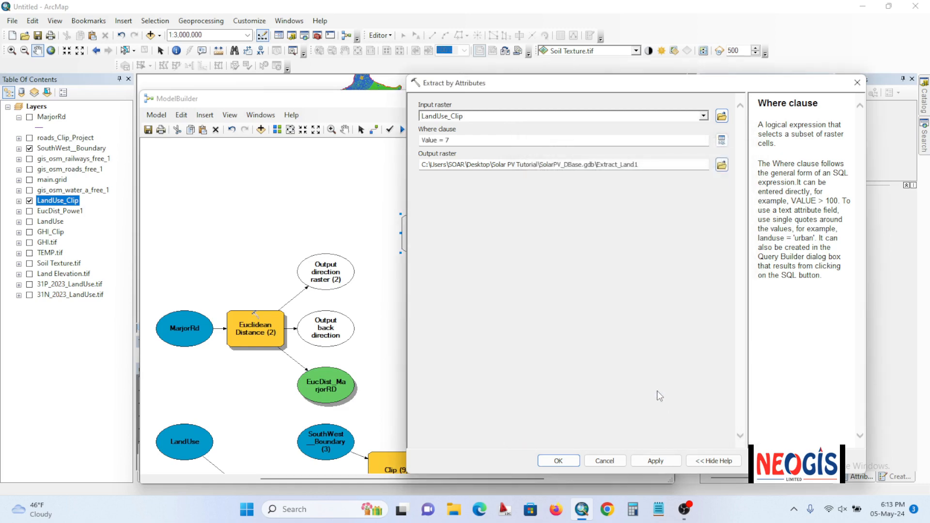
click(559, 461)
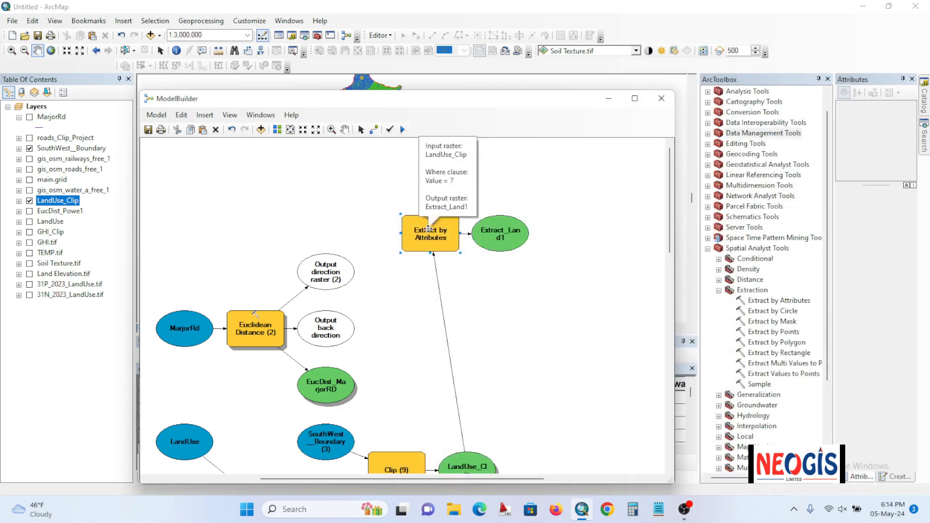
Step: Run the Extract by Attributes tool in the model and close its run report
right_click(426, 233)
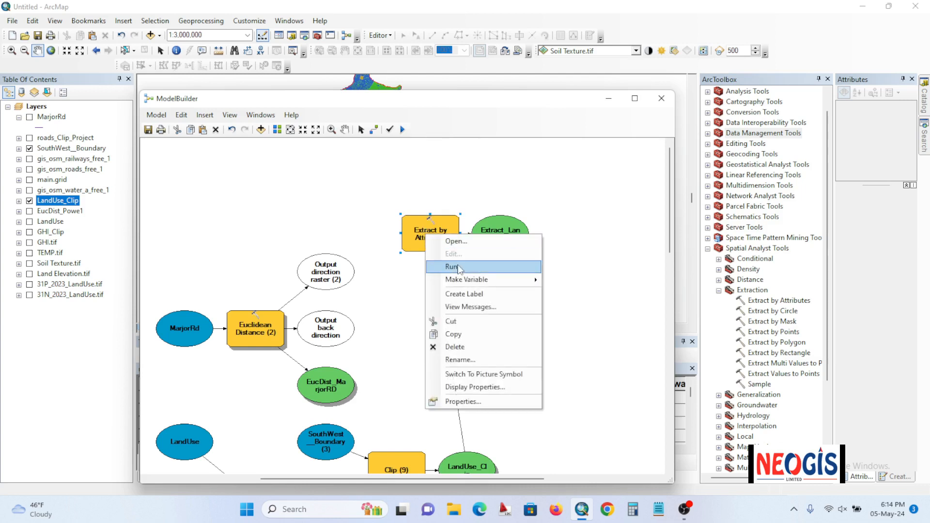
click(446, 266)
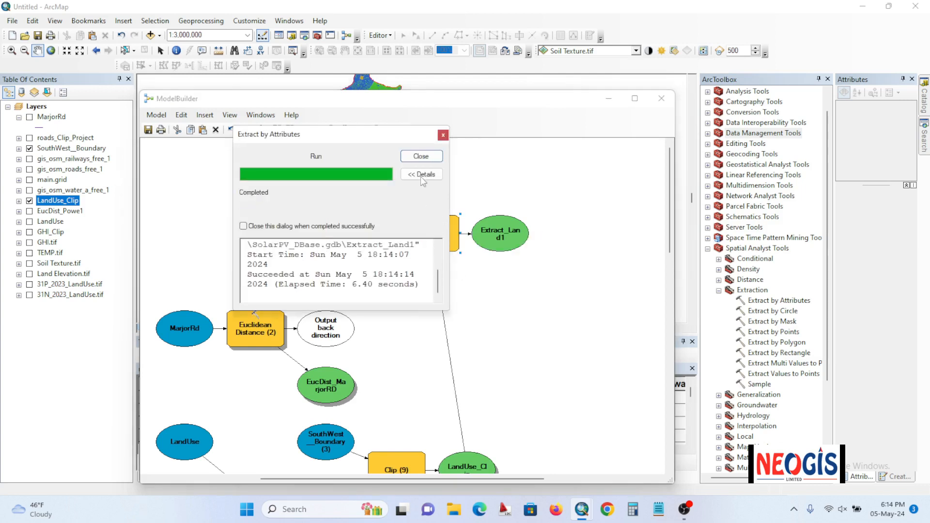
click(421, 157)
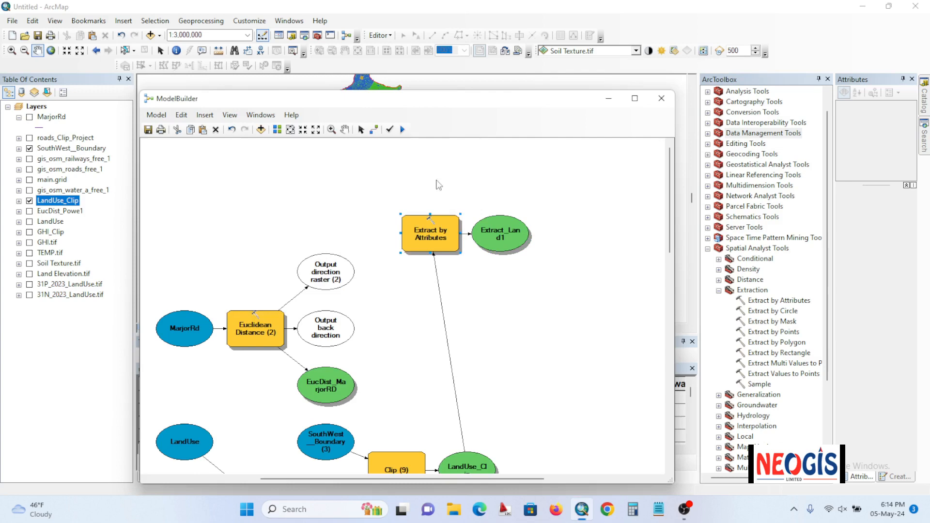
Step: Add the Extract_Land1 output to the map display and hide the LandUse_Clip layer
right_click(507, 238)
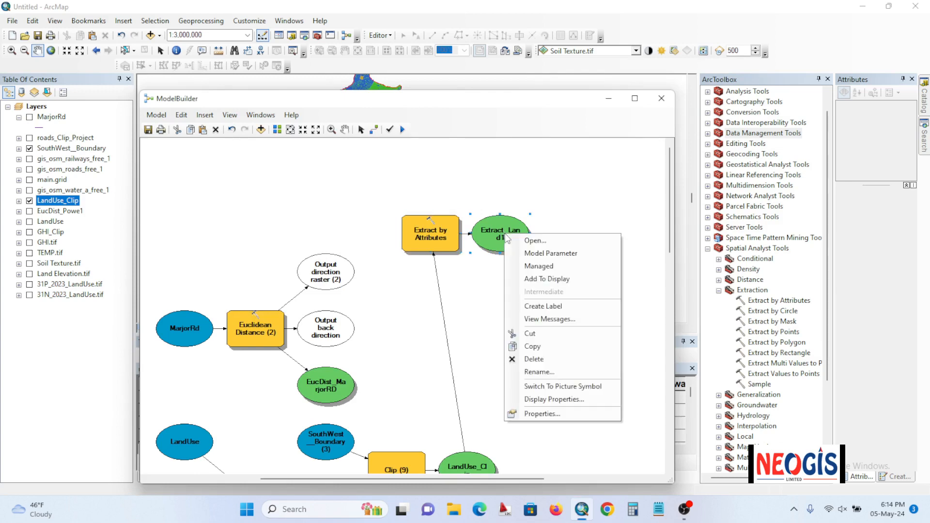
click(545, 280)
click(609, 98)
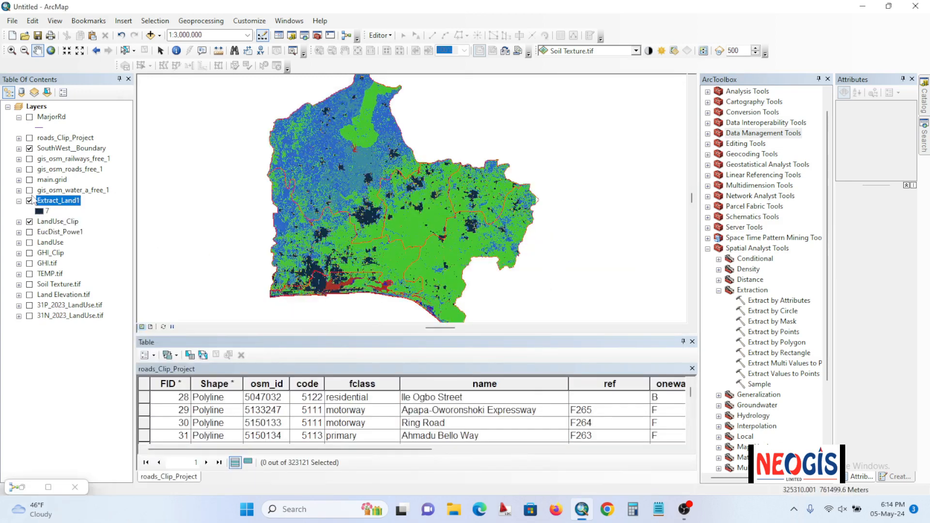
click(29, 221)
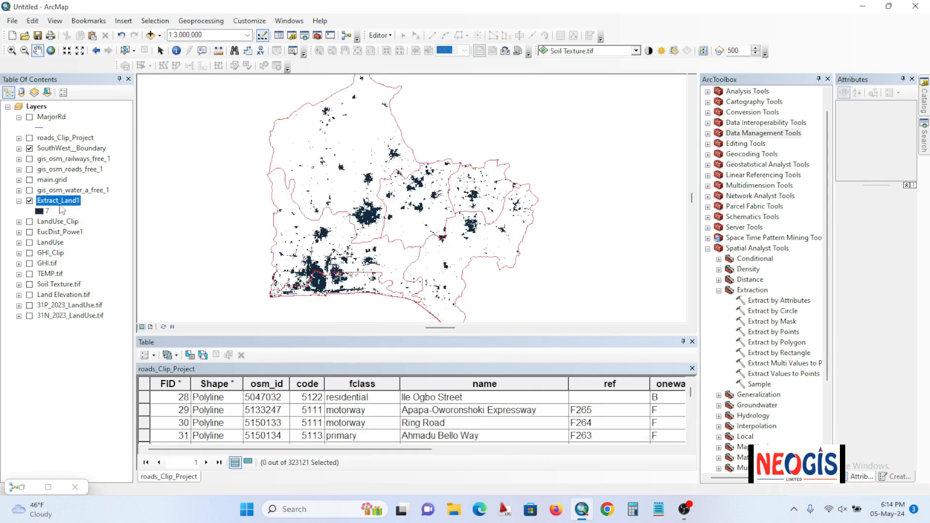
Step: Return to the model window and remove the Extract_Land1 layer from the map's layer list
click(28, 487)
click(27, 487)
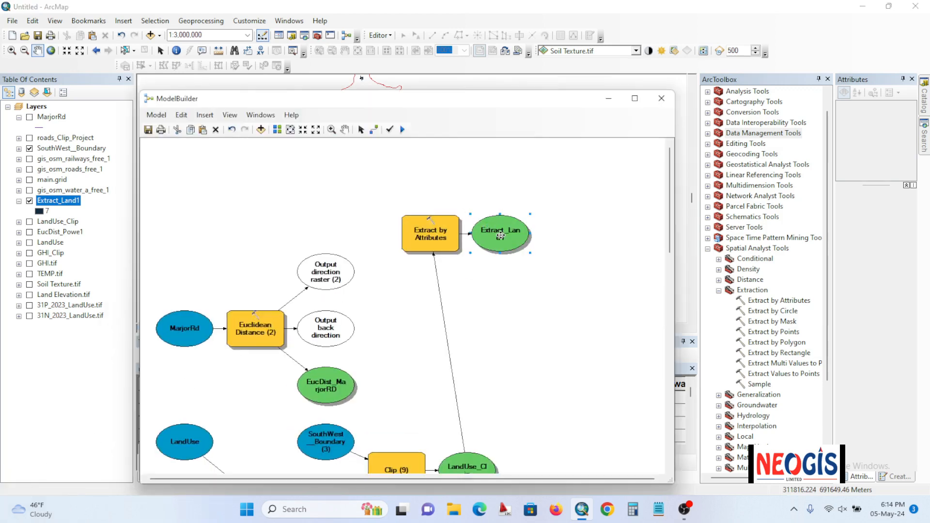
right_click(38, 201)
click(75, 221)
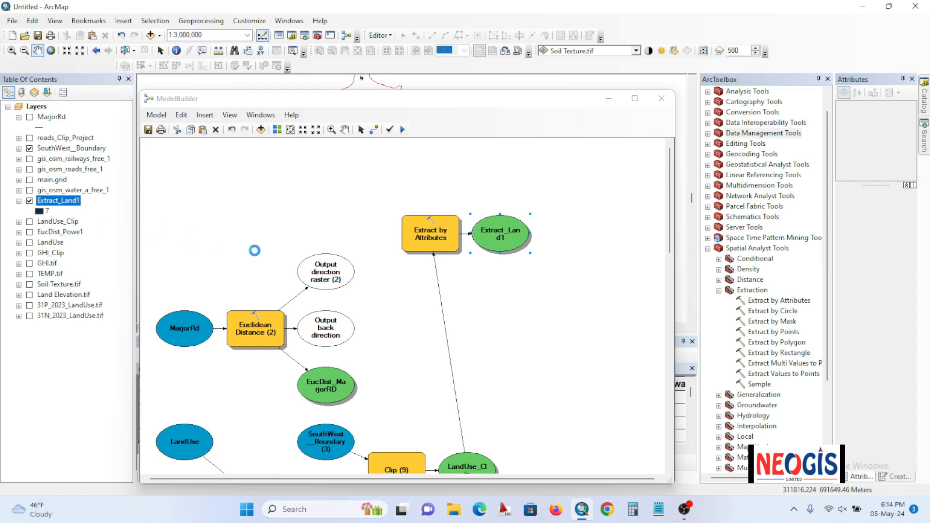
Step: Rename the Extract by Attributes output element in the model as BuiltUpArea
click(496, 229)
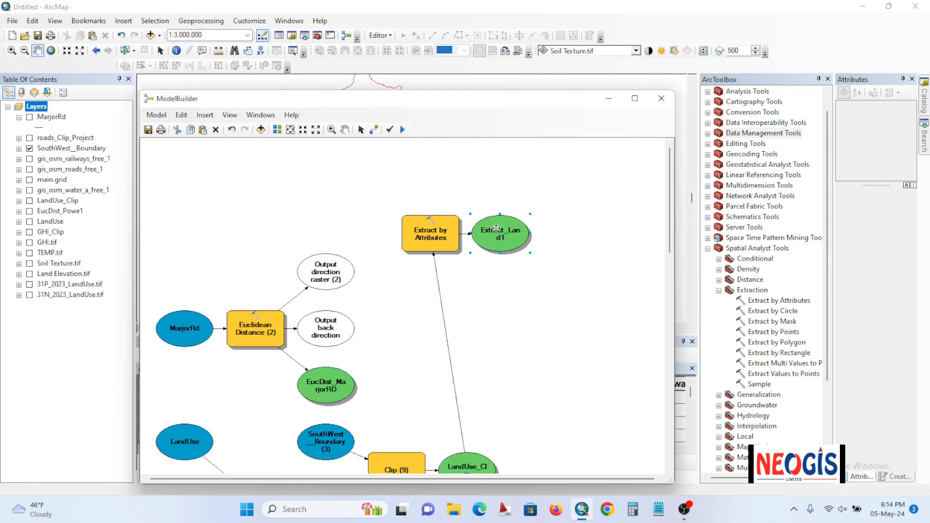
right_click(496, 229)
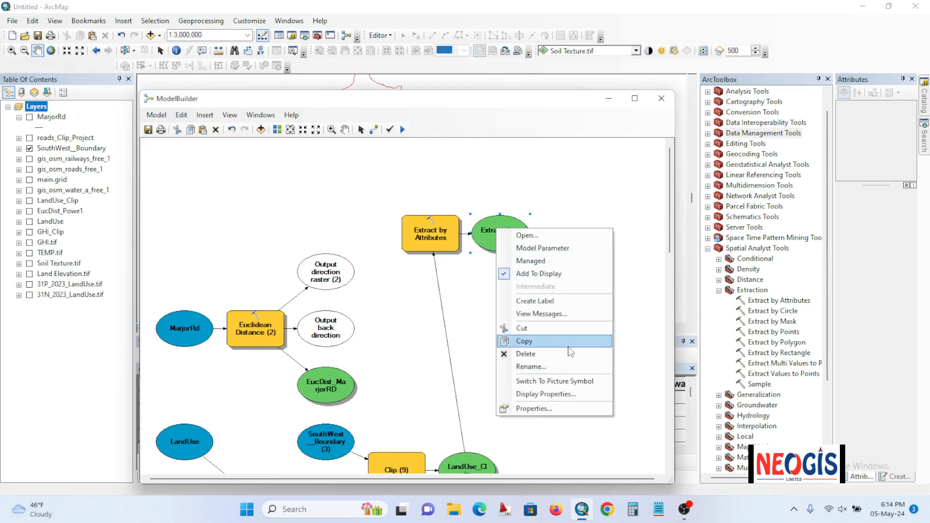
click(531, 367)
text(BuiltUpArea)
click(463, 288)
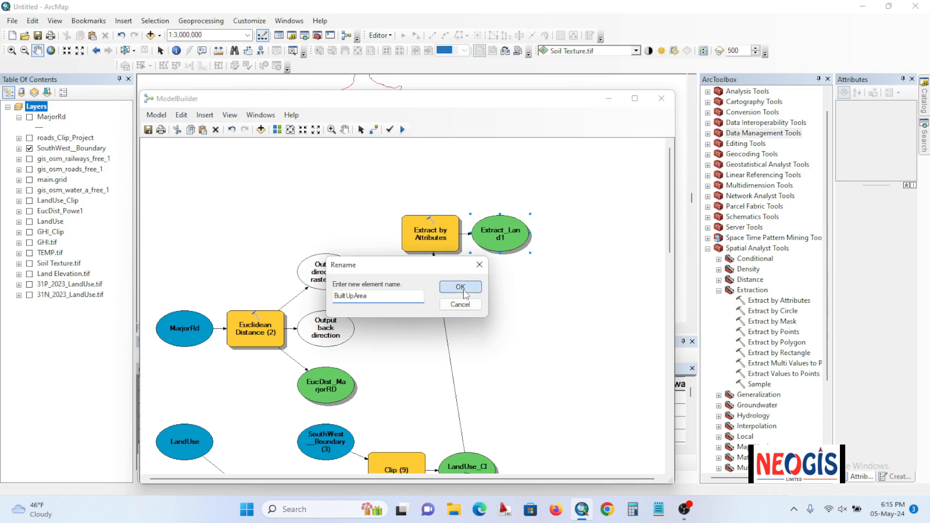
Step: Switch the BuiltUpArea output's map display off and on again to add it as a layer, and show the map
right_click(500, 237)
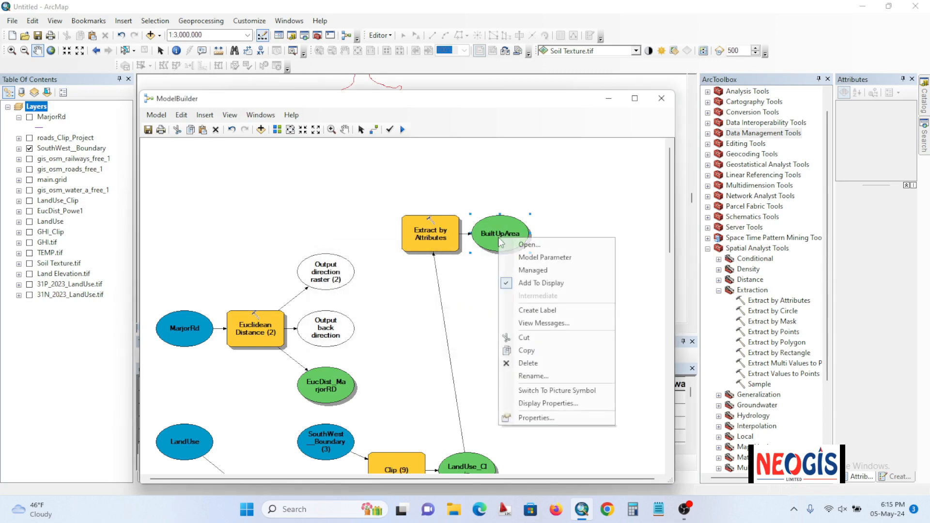
click(533, 278)
right_click(503, 236)
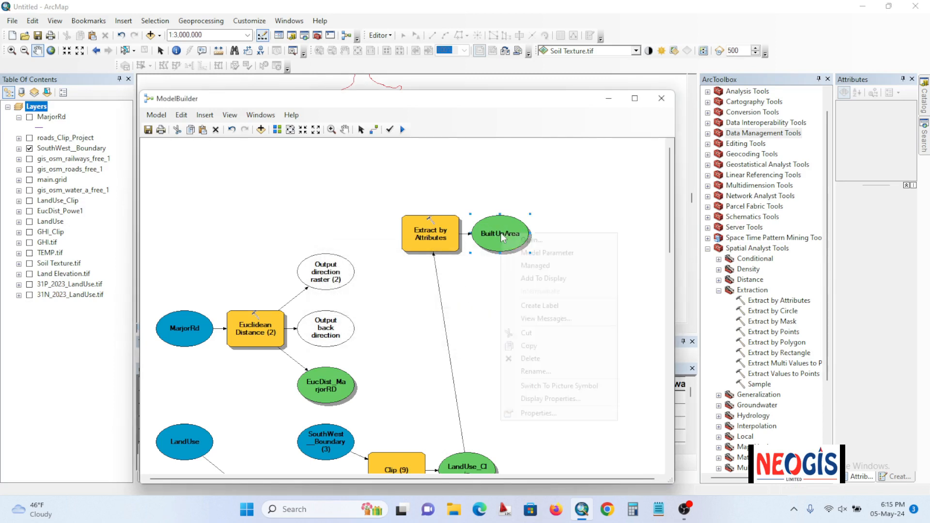
click(538, 279)
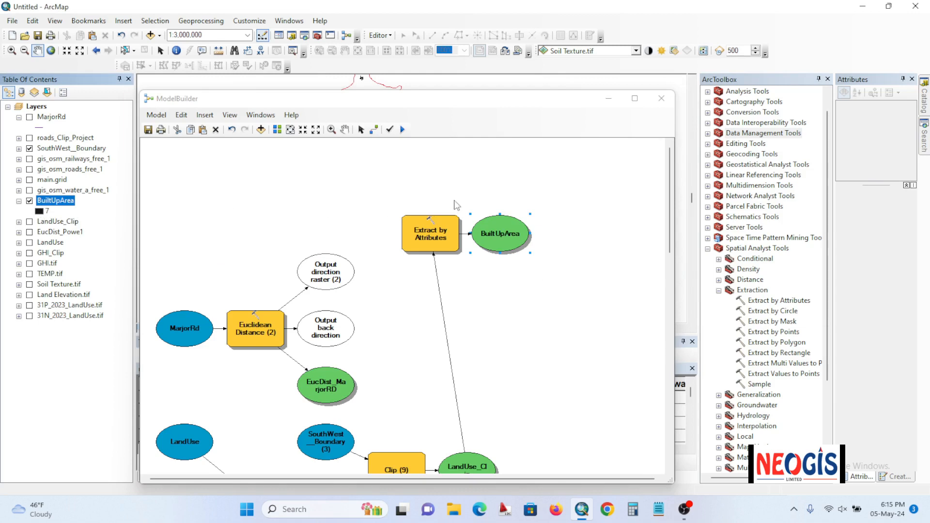
click(609, 98)
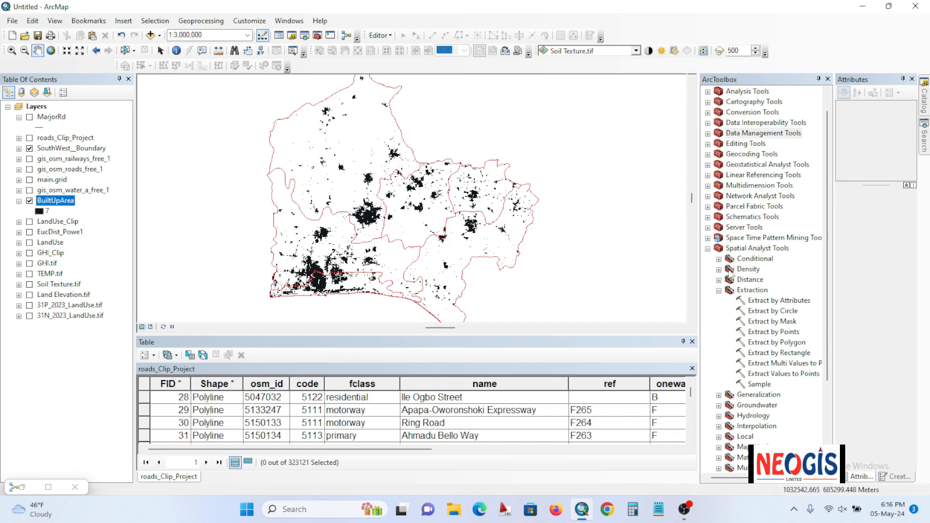
Step: Collapse the Spatial Analyst toolbox and automatically rearrange the model diagram's layout
click(719, 290)
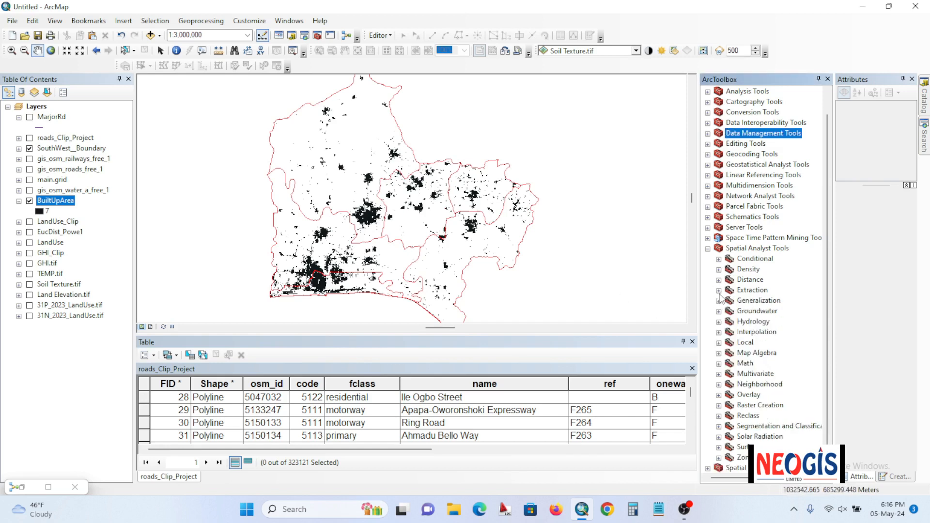
click(708, 249)
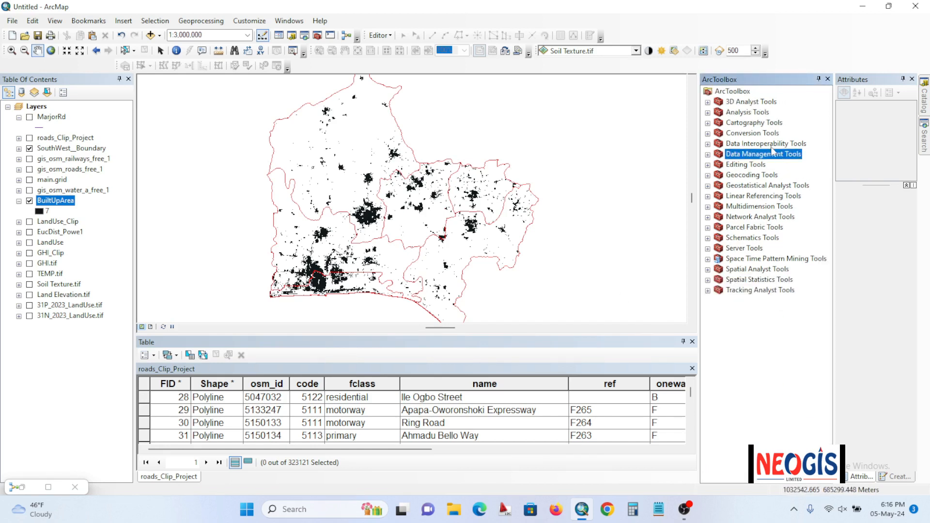
double_click(26, 490)
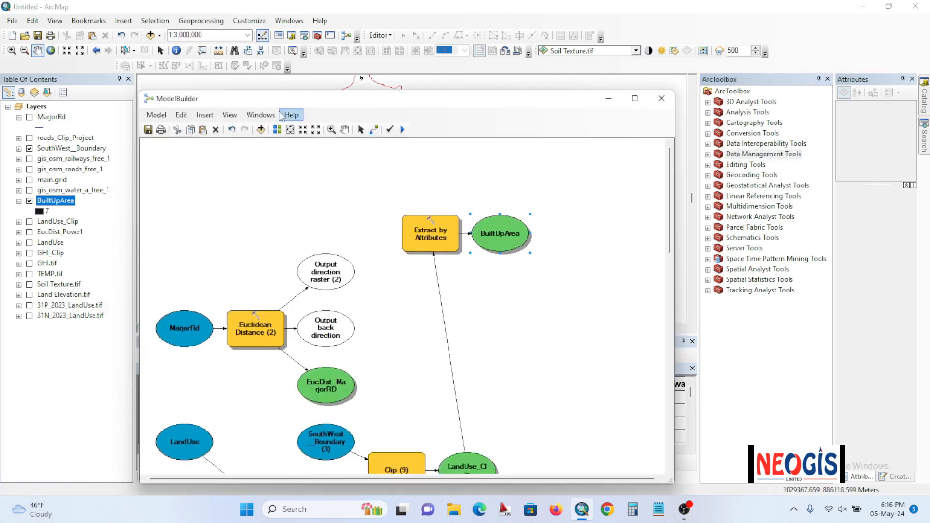
click(280, 131)
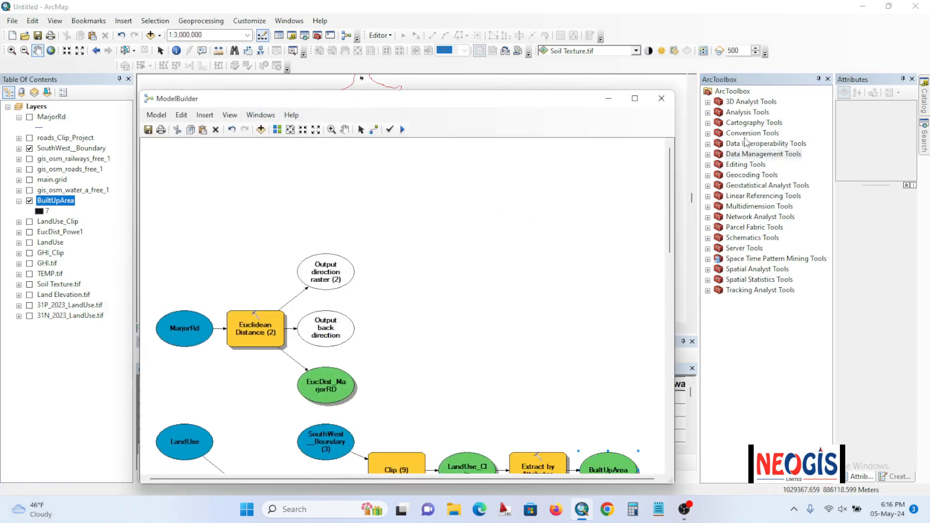
Step: Add the Raster to Polygon conversion tool to the empty area of the model above the land use chain
click(708, 134)
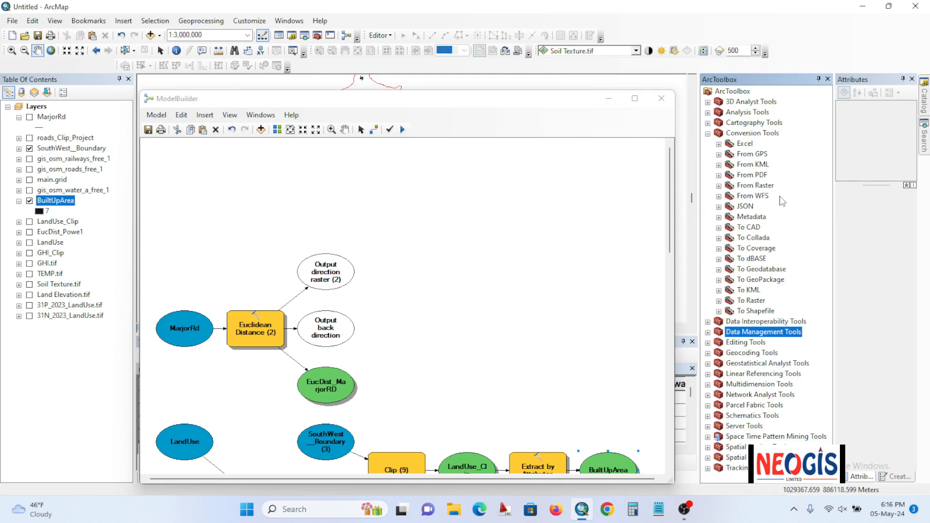
click(719, 187)
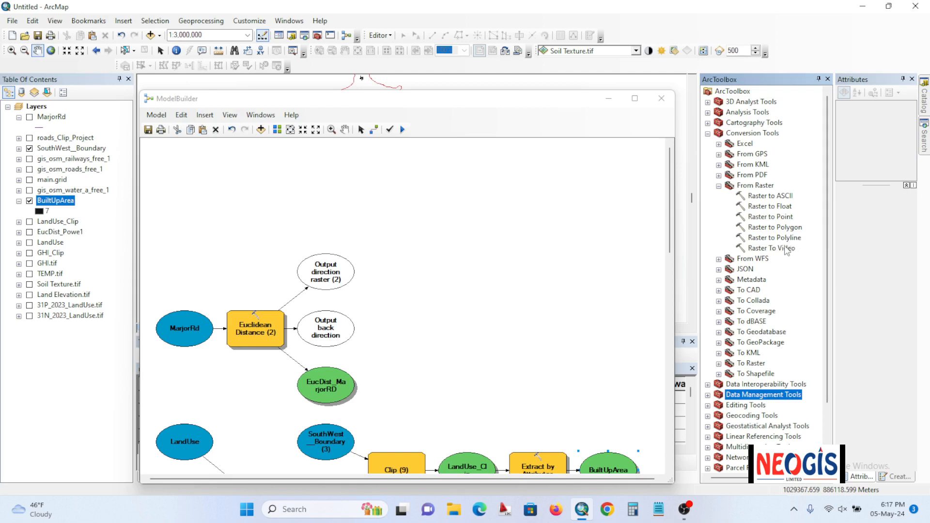
click(759, 228)
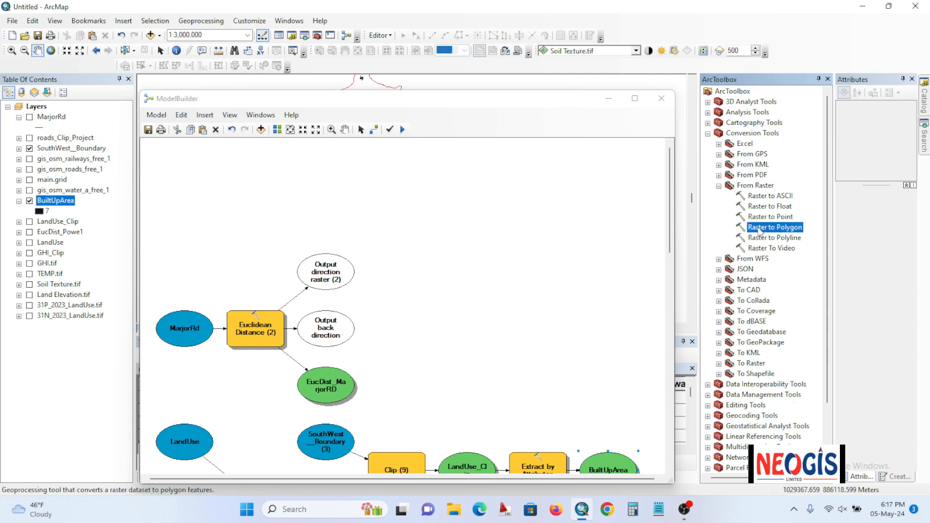
drag(759, 230, 464, 264)
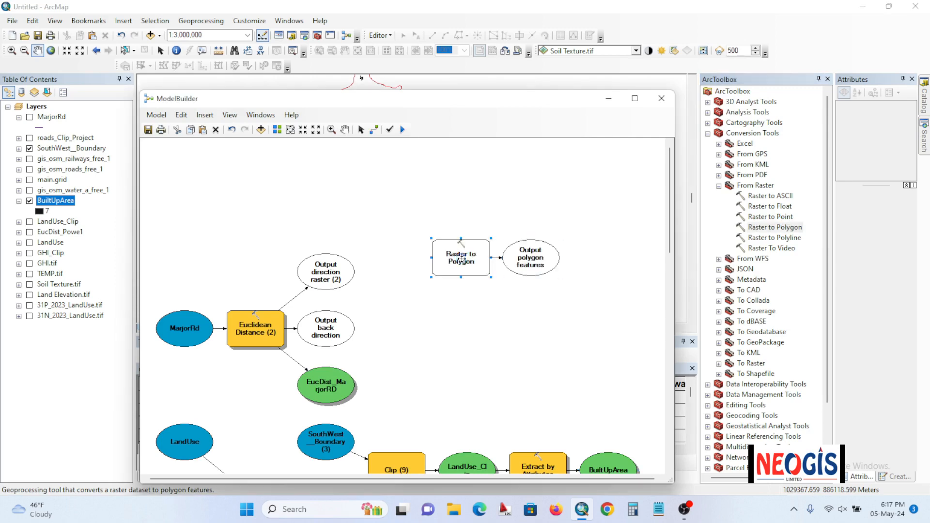
Step: Configure Raster to Polygon with input BuiltUpArea, field Value and output RasterT_BuildUpArea with simplified polygons, and run it
double_click(464, 264)
click(703, 115)
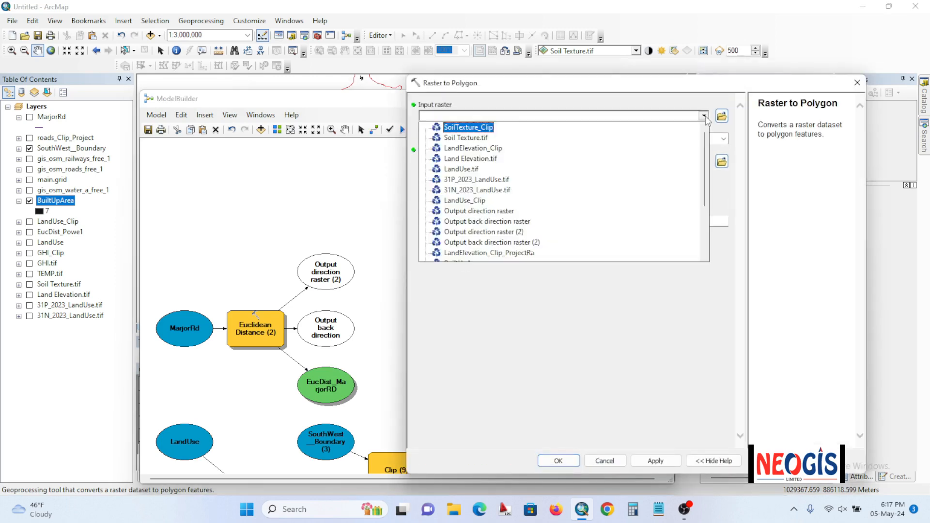
scroll(512, 161, down, 2)
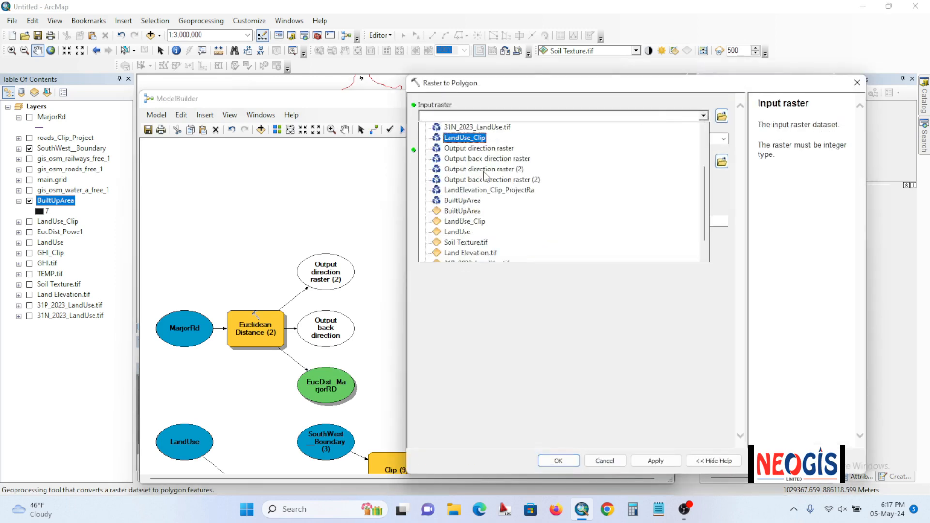
click(464, 204)
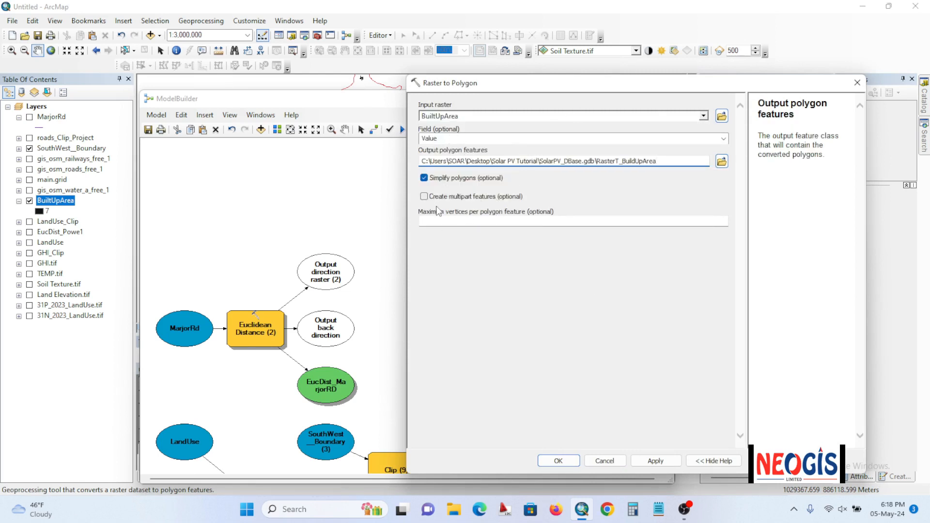
click(571, 465)
right_click(464, 256)
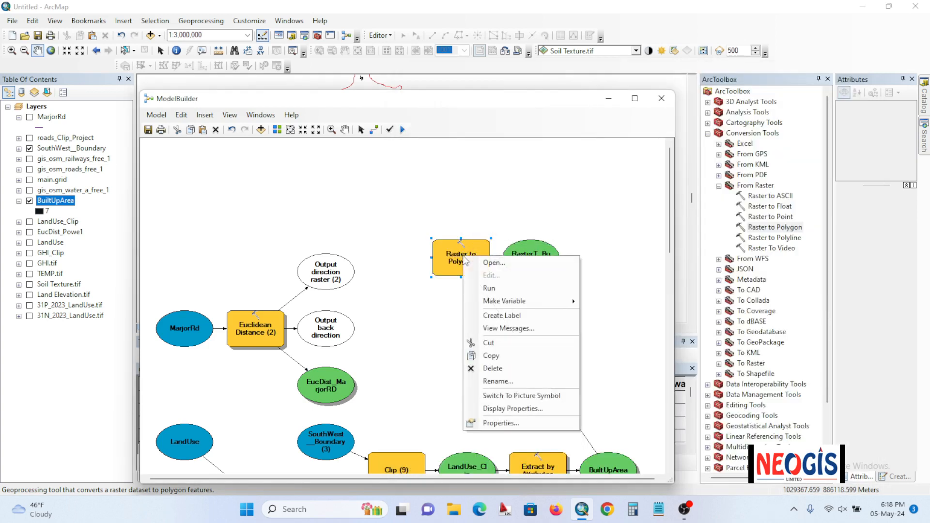
click(489, 289)
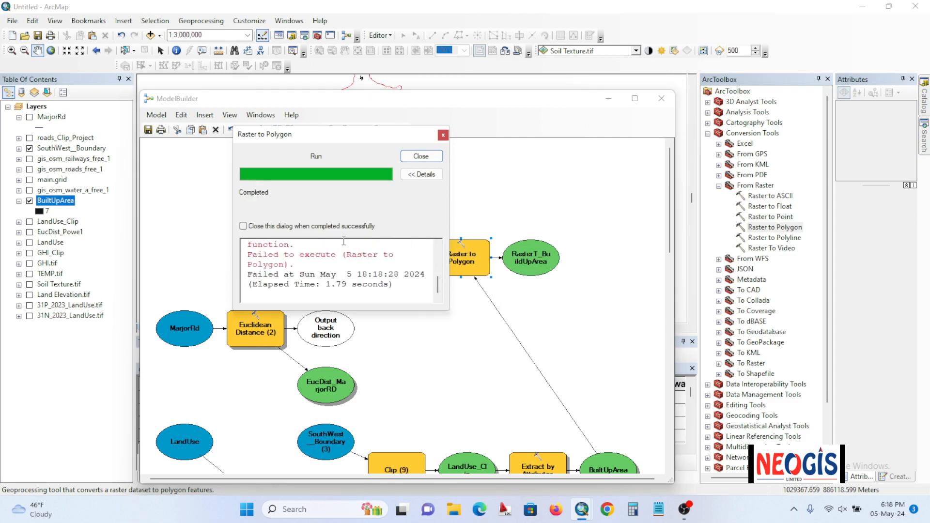
Step: Examine the Raster to Polygon run messages and close the report
scroll(383, 264, up, 3)
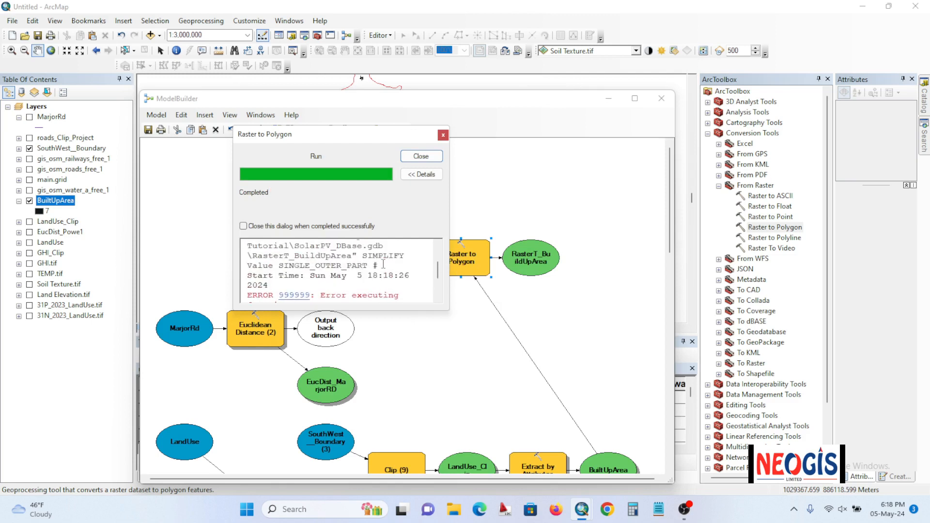
scroll(386, 266, down, 1)
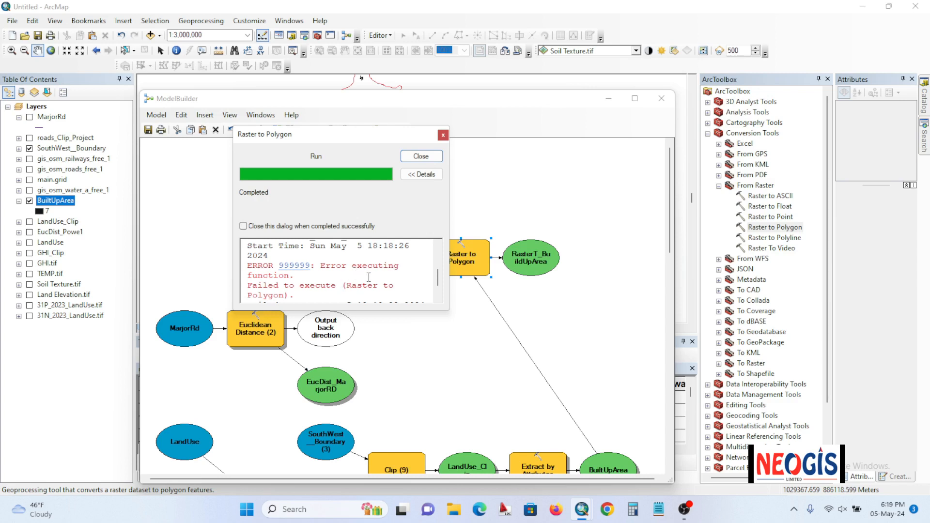
scroll(369, 277, up, 2)
scroll(378, 273, down, 2)
scroll(367, 274, down, 2)
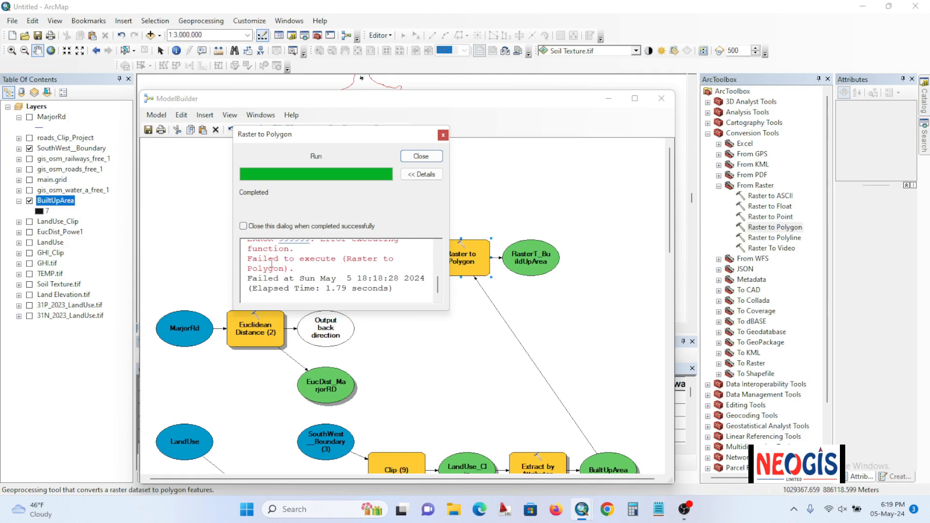
scroll(272, 262, up, 1)
scroll(359, 272, down, 1)
scroll(390, 269, up, 1)
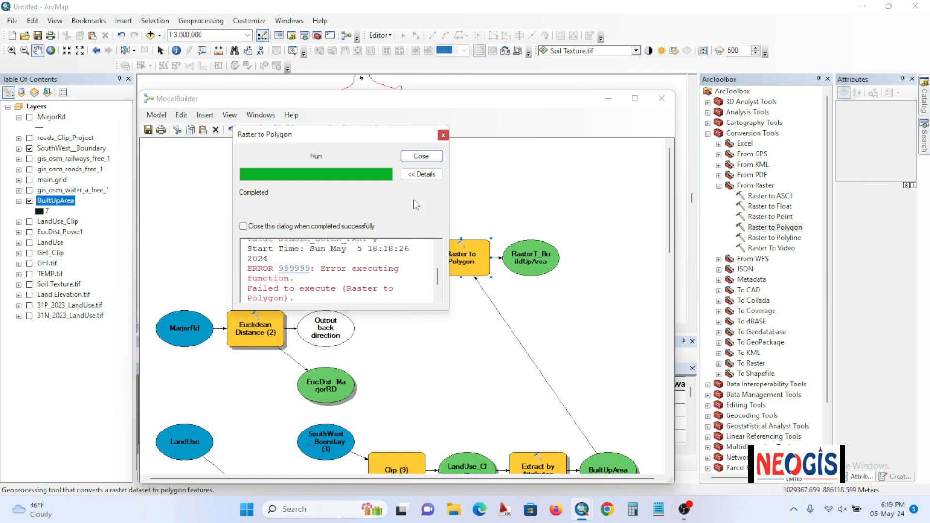
click(421, 157)
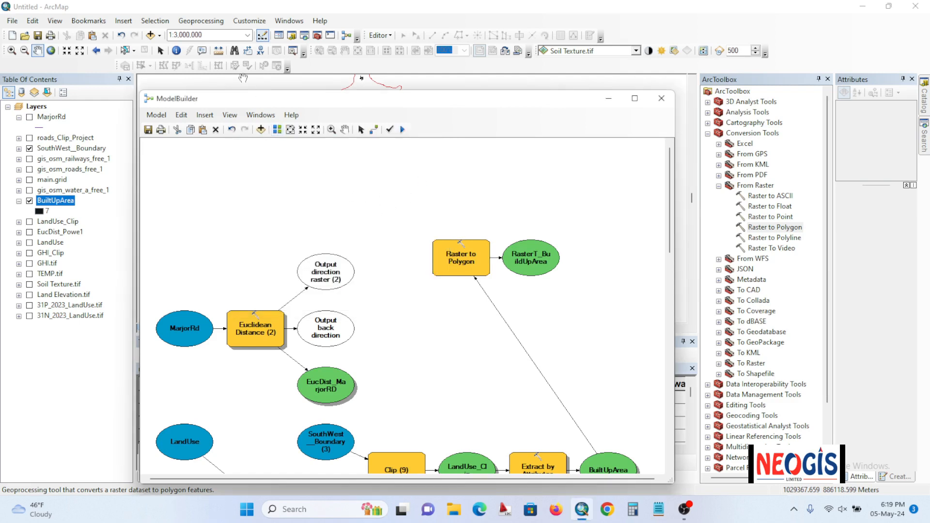
Step: Set the snap raster in the geoprocessing environment's processing extent to BuiltUpArea
click(203, 22)
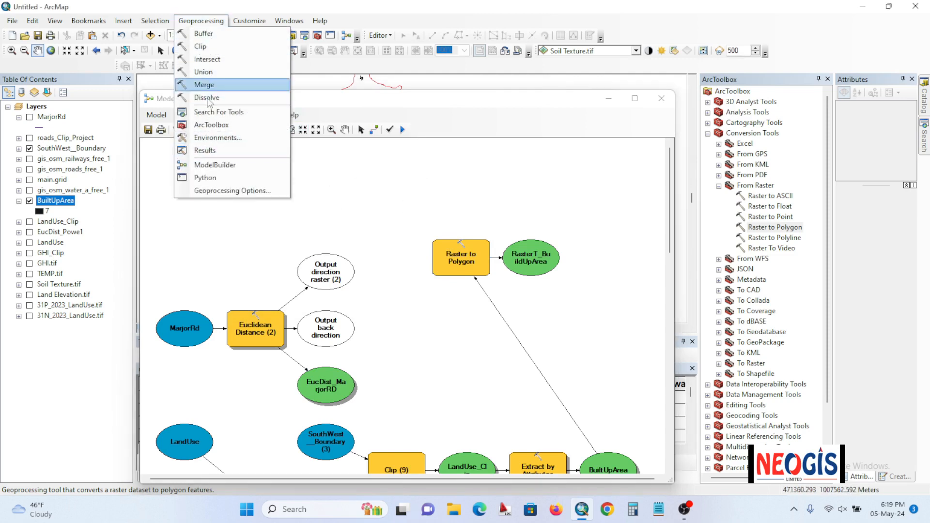
click(217, 138)
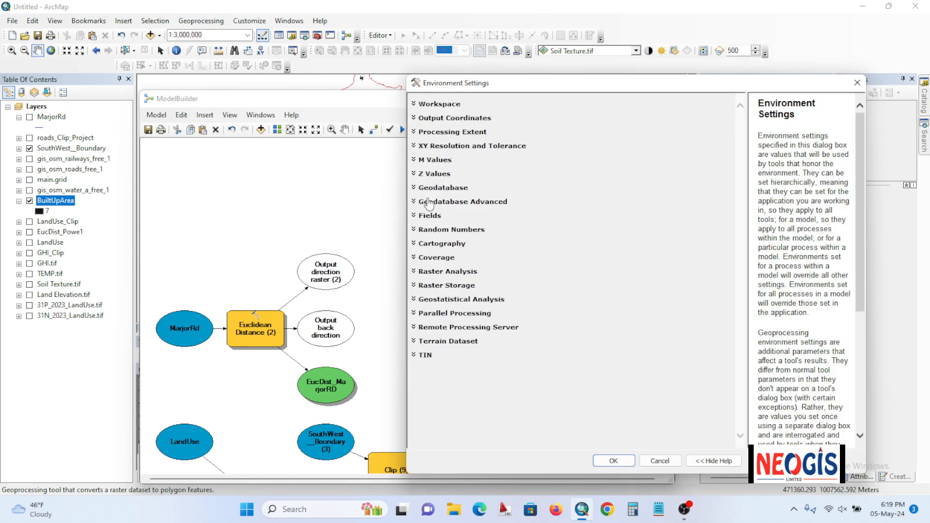
drag(559, 88, 176, 83)
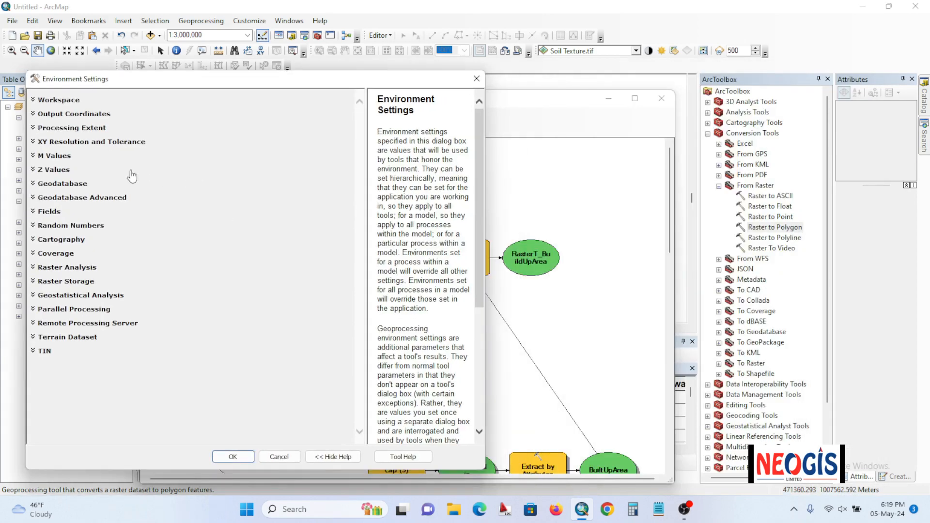
click(54, 102)
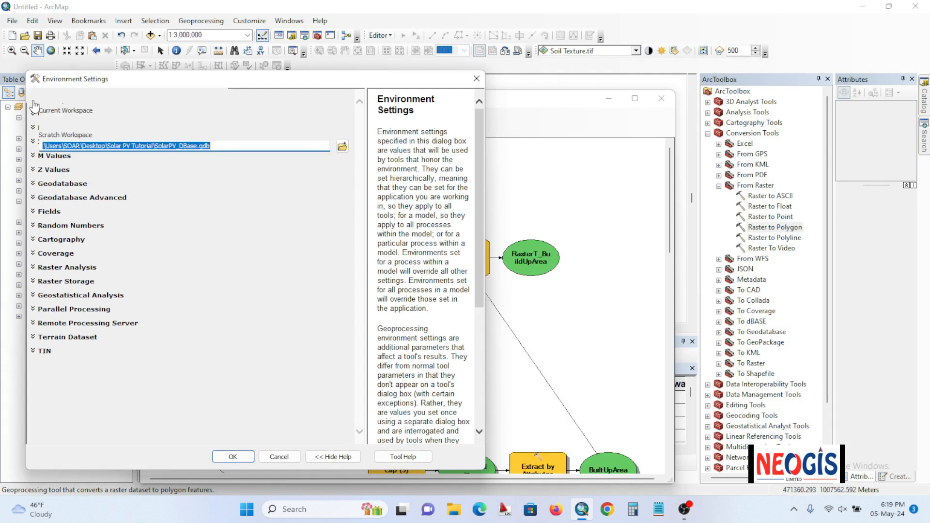
click(33, 100)
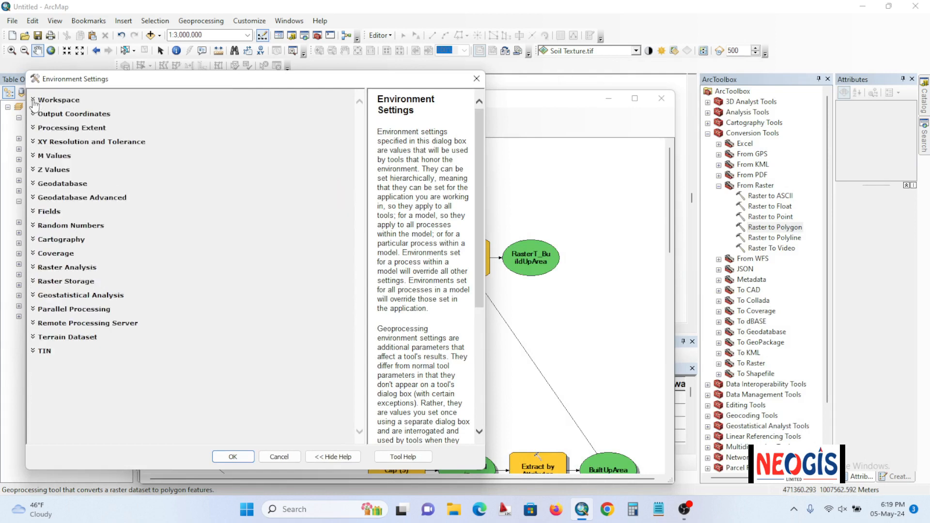
click(34, 129)
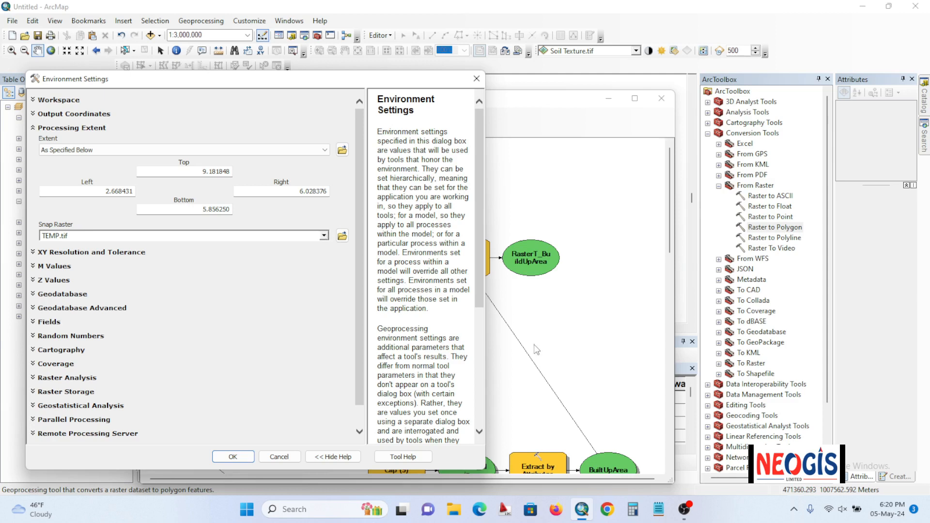
click(323, 236)
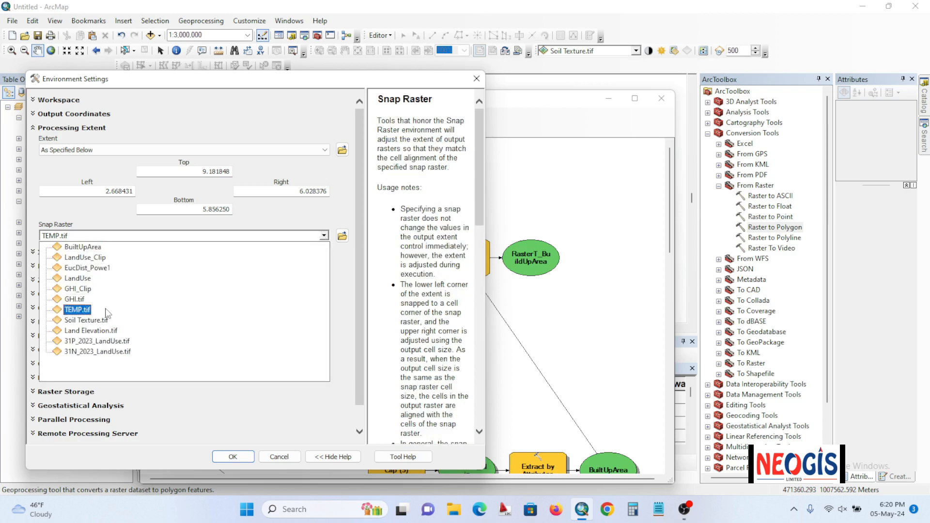
click(90, 247)
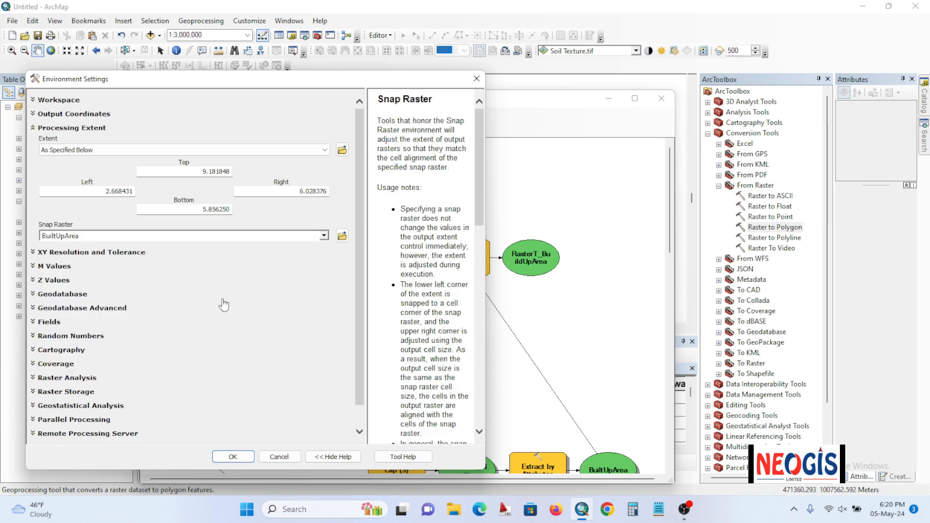
click(34, 128)
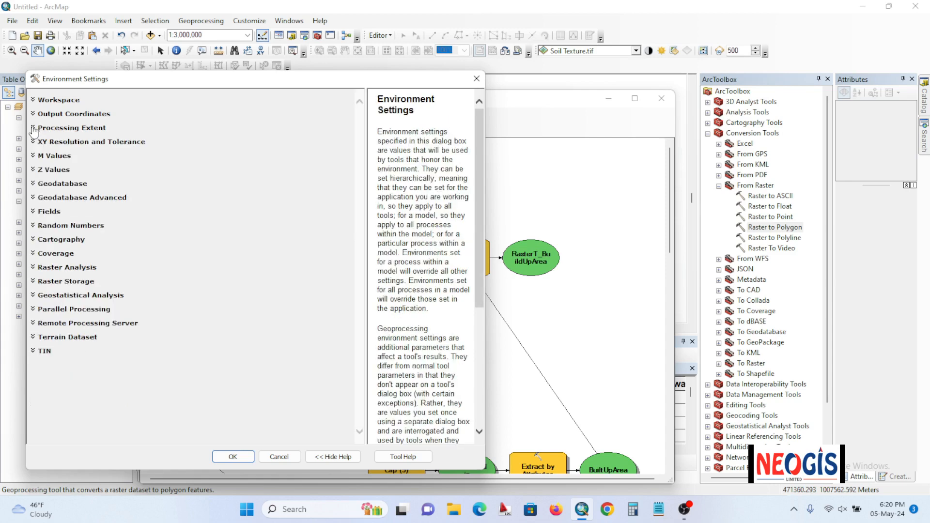
Step: Set the raster analysis mask to BuiltUpArea and apply the environment settings
click(35, 270)
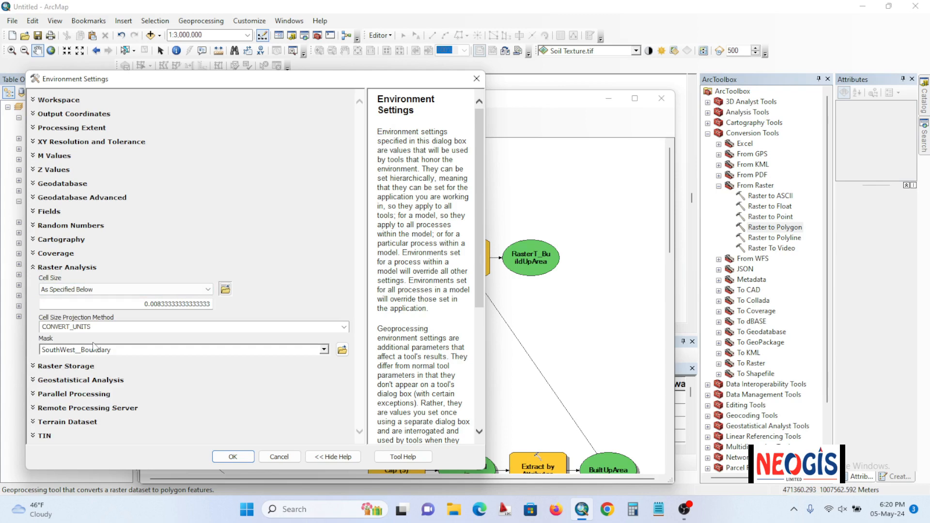
click(324, 350)
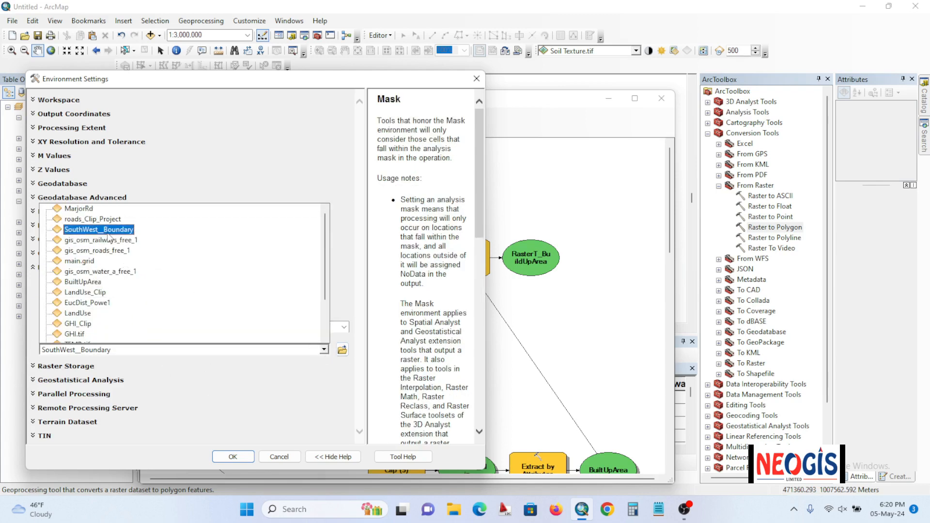
scroll(110, 271, down, 1)
click(97, 256)
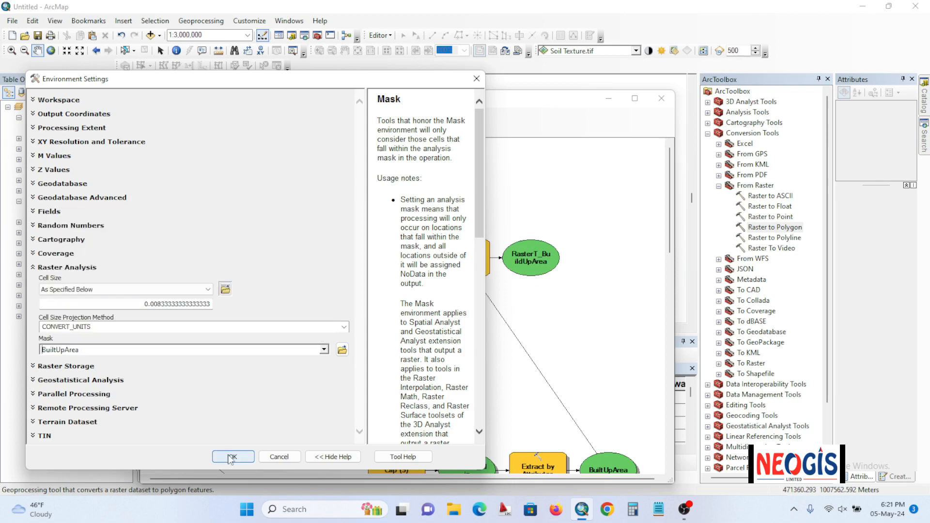
click(232, 458)
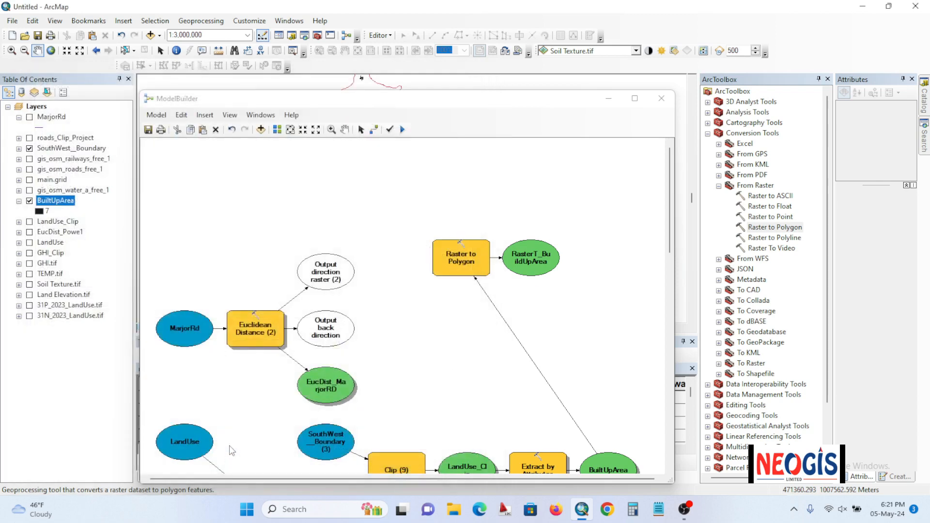
Step: Rerun Raster to Polygon, add its RasterT_BuildUpArea output to the map display and minimize the model window
right_click(469, 254)
click(495, 288)
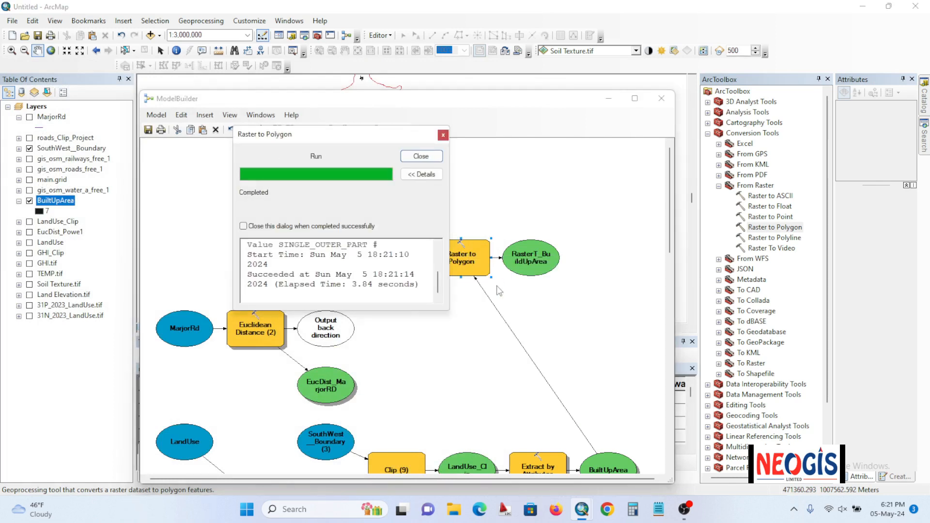
click(419, 157)
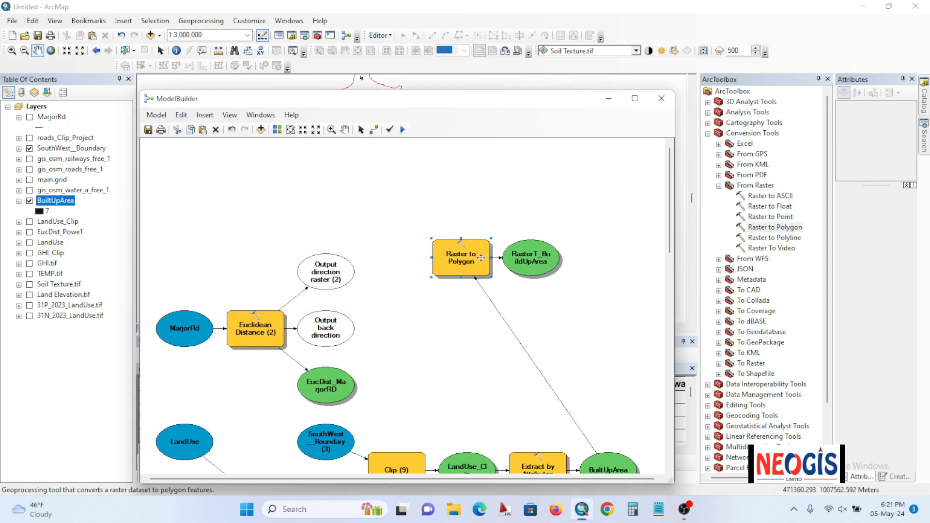
right_click(535, 252)
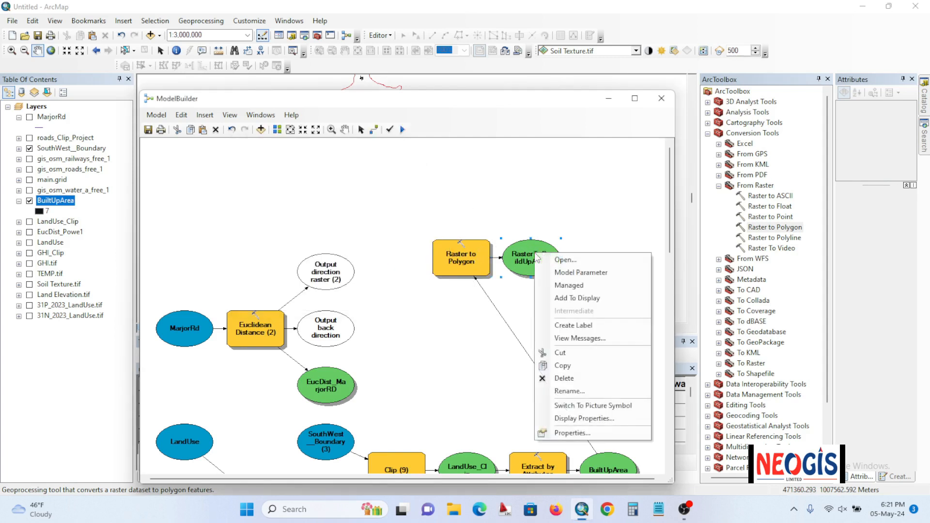
click(558, 298)
click(609, 99)
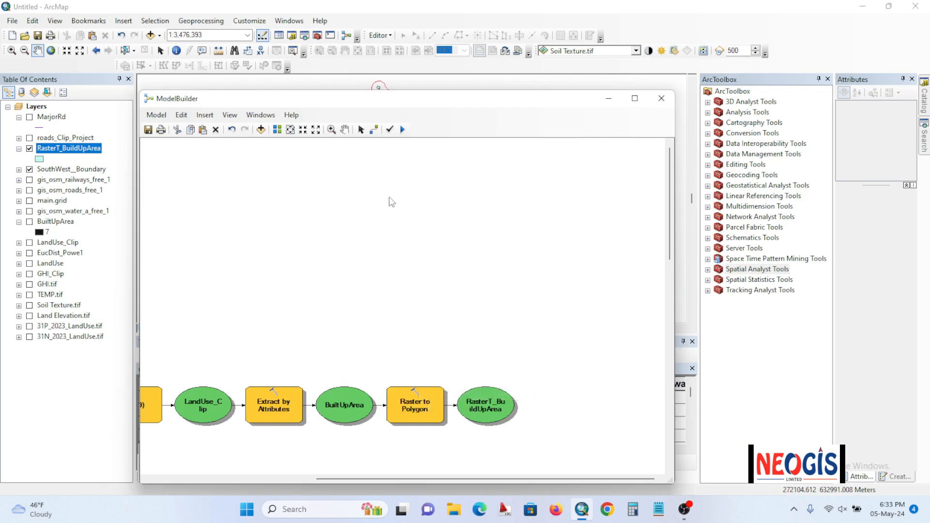
Step: Set the snap raster in the geoprocessing environment's processing extent to TEMP.tif
click(212, 22)
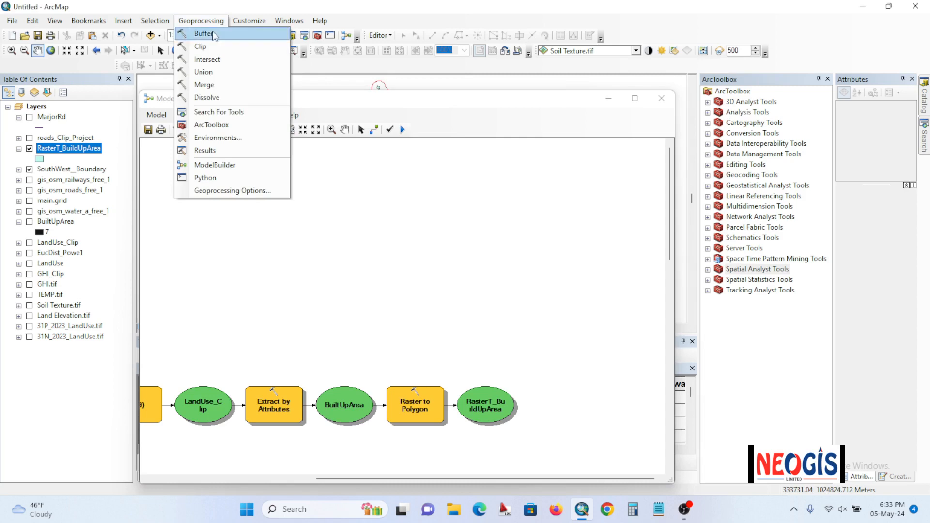
click(226, 144)
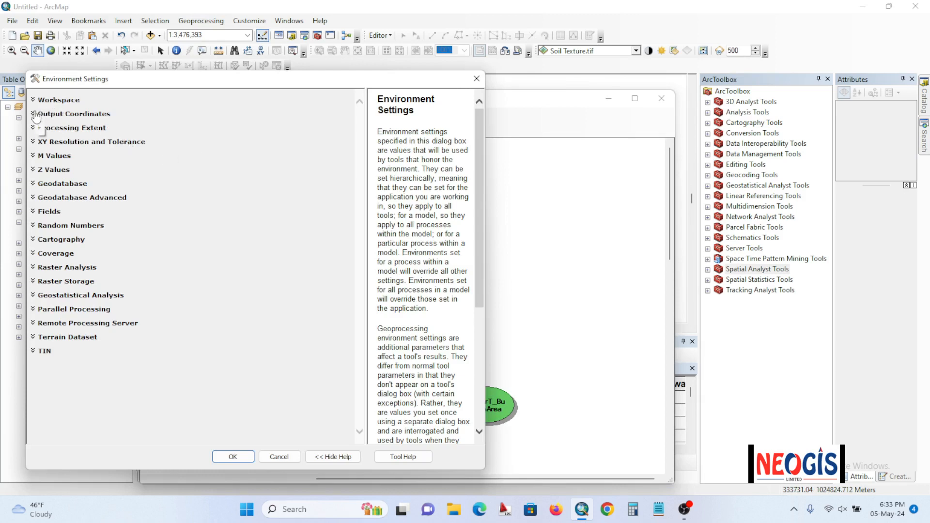
click(33, 127)
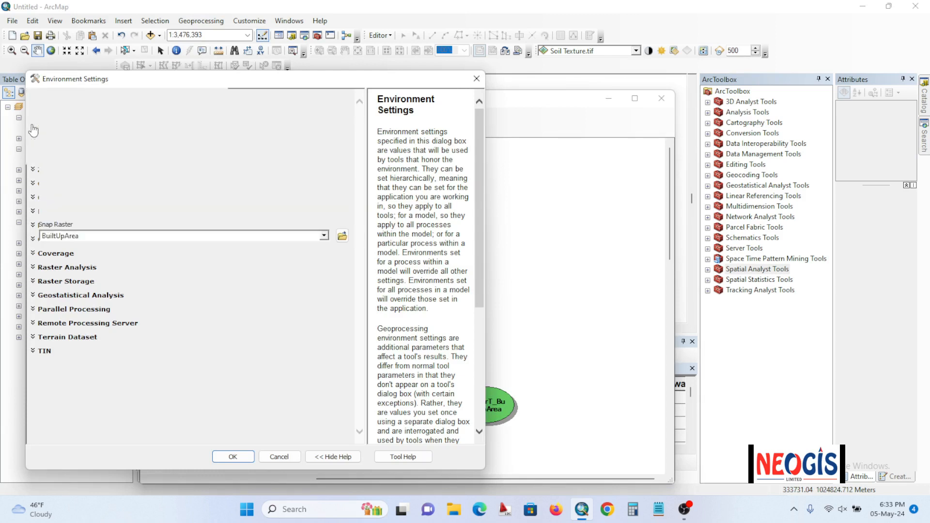
click(324, 237)
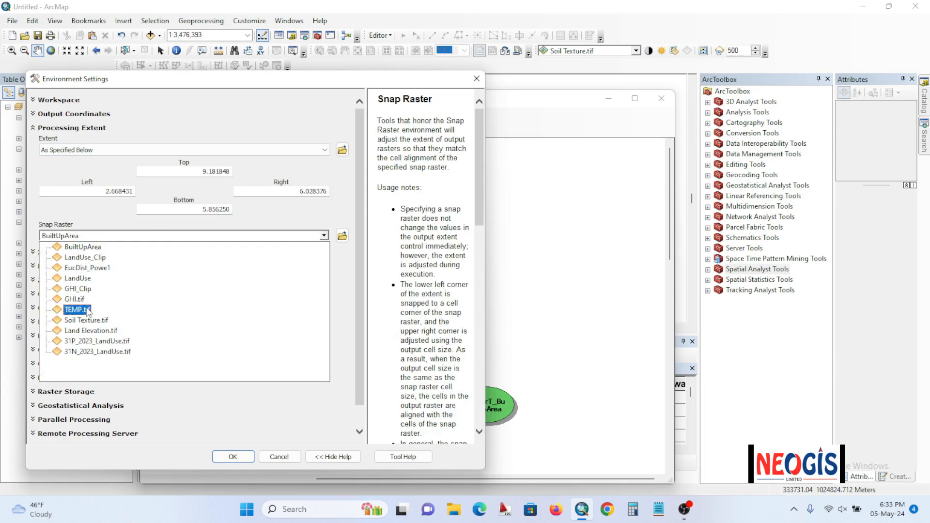
click(77, 310)
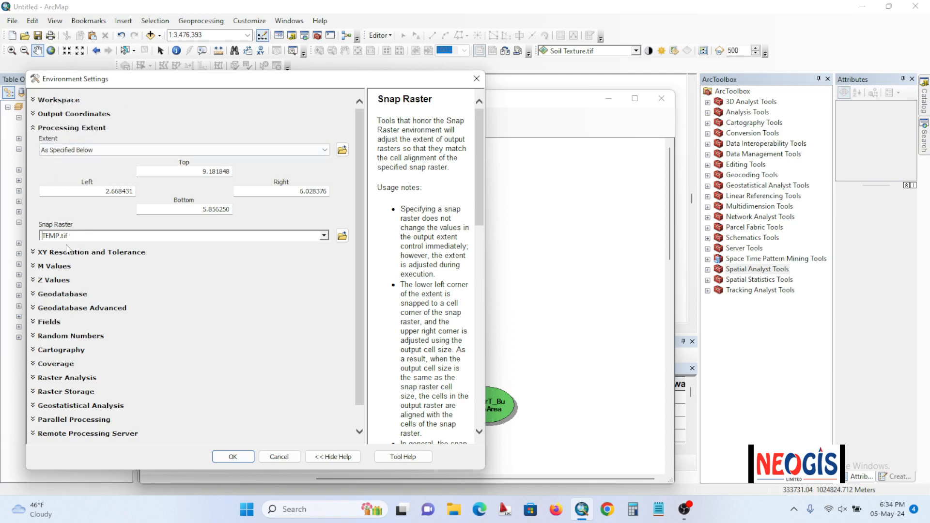
click(34, 129)
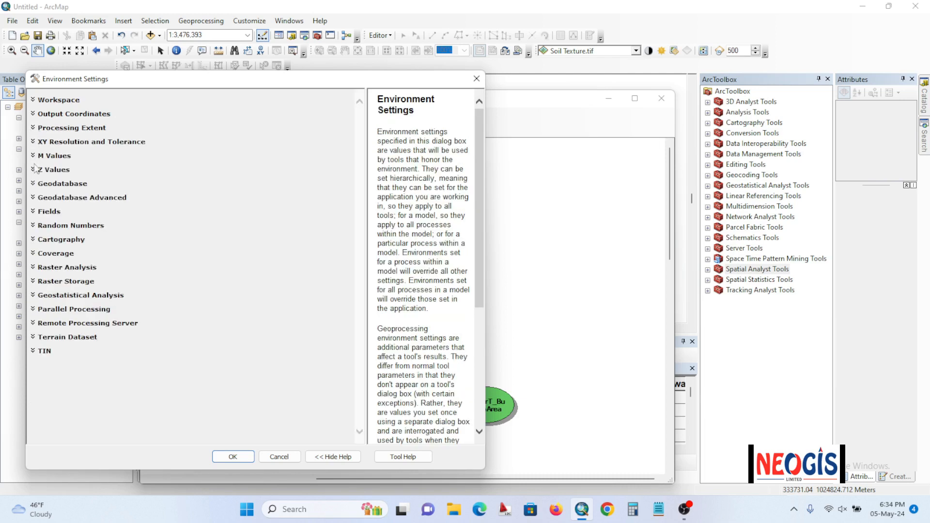
Step: Set the raster analysis mask to SouthWest__Boundary and apply the environment settings
click(34, 268)
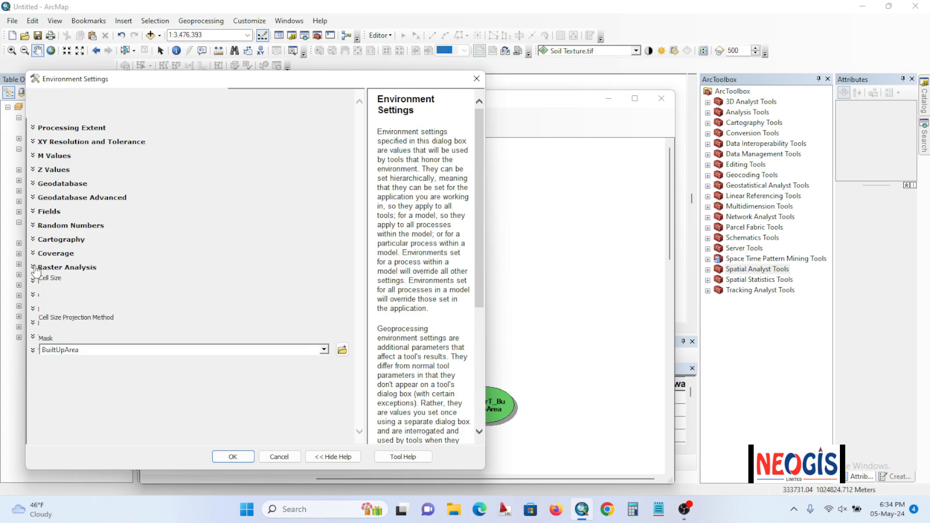
click(325, 350)
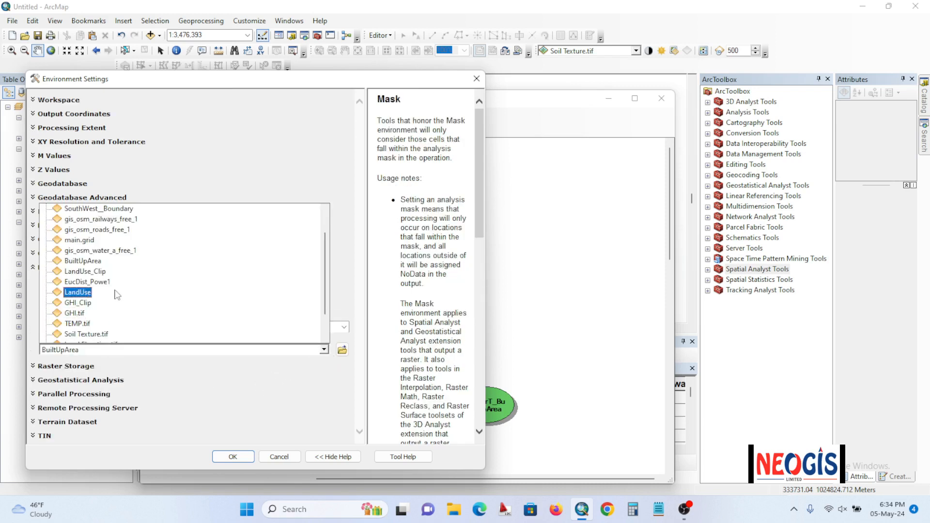
scroll(114, 240, up, 1)
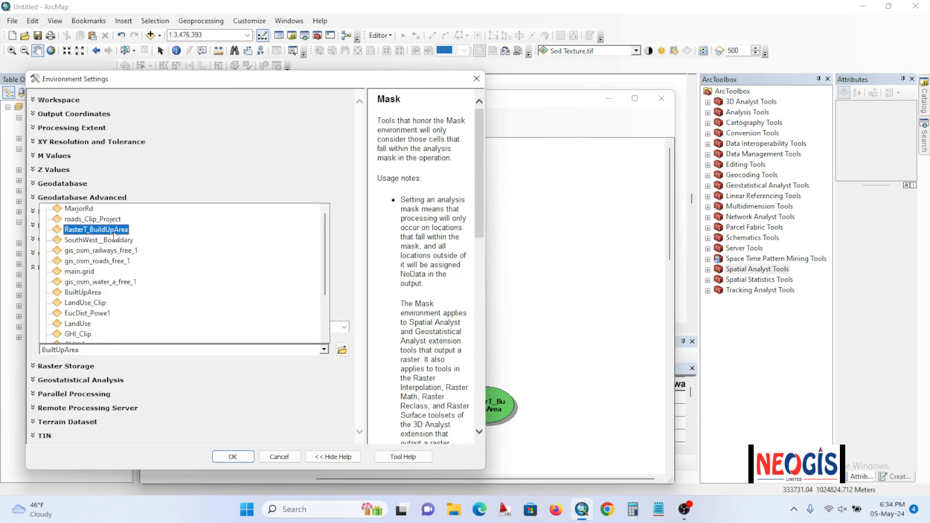
click(117, 241)
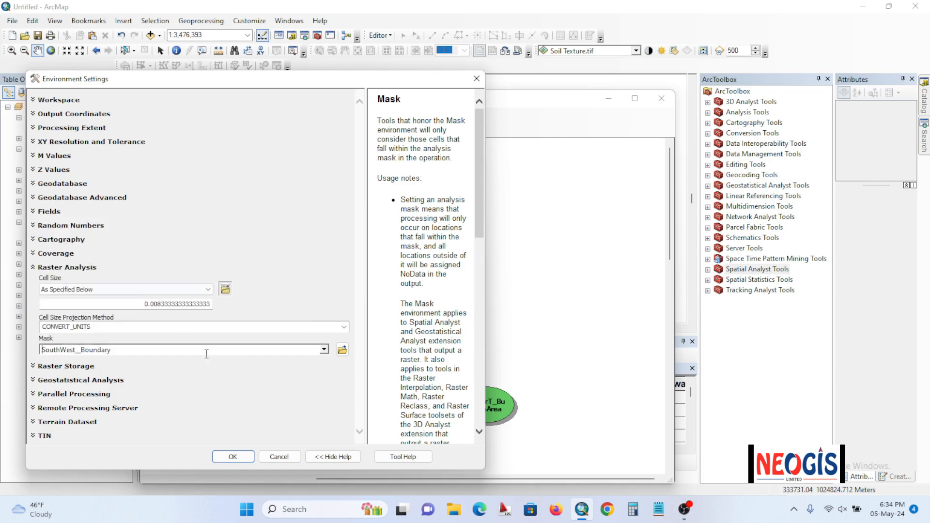
click(233, 457)
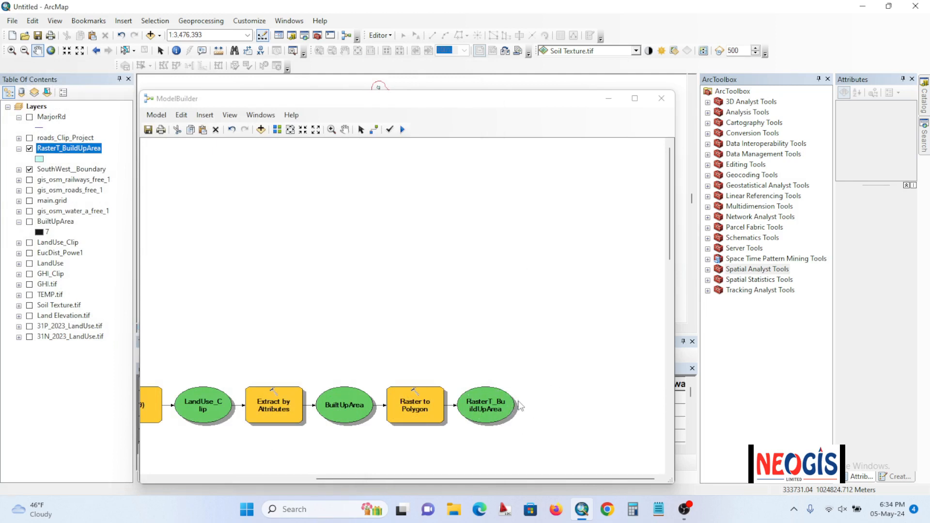
Step: Add the Spatial Analyst Euclidean Distance tool to the empty area of the model above the Raster to Polygon chain
click(708, 270)
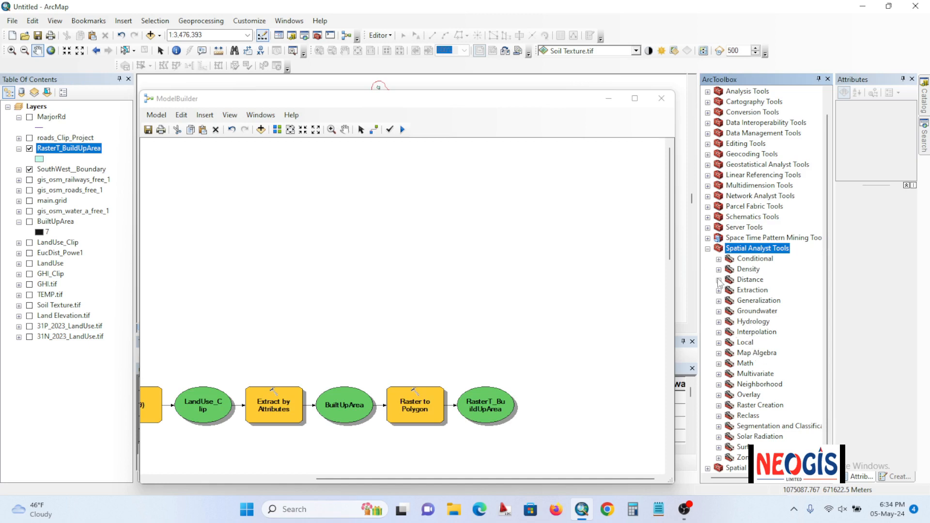
click(719, 280)
drag(777, 394, 427, 299)
Step: Configure the new Euclidean Distance with source RasterT_BuildUpArea from the model and output EucDist_BuilUpArea, and run it
double_click(439, 288)
click(323, 112)
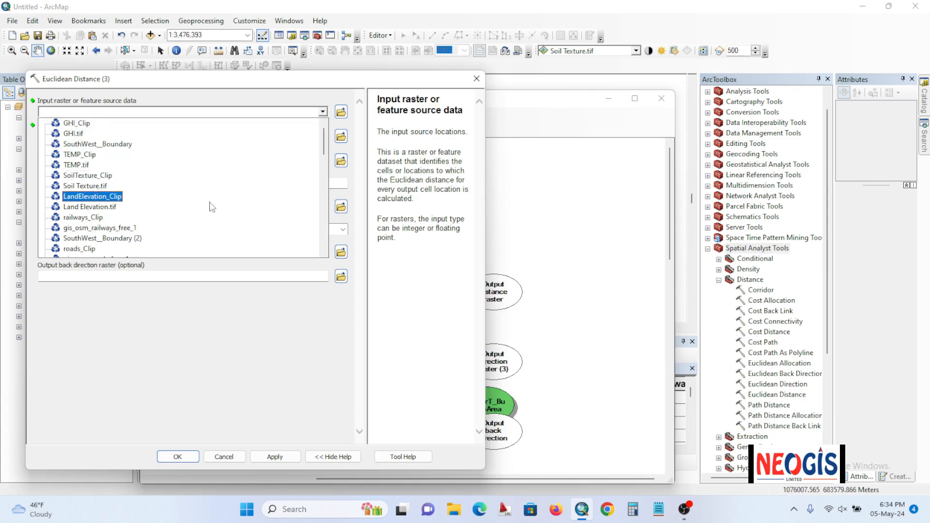
scroll(212, 207, down, 10)
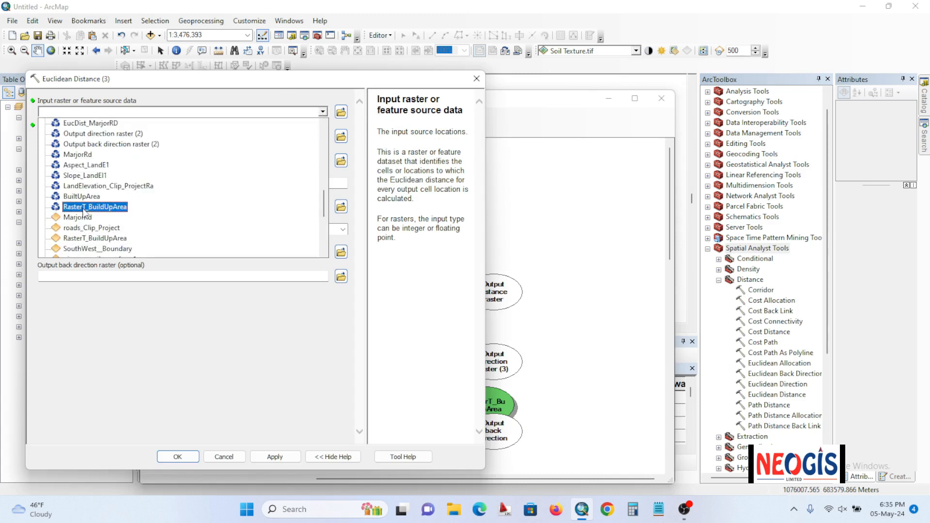
click(83, 207)
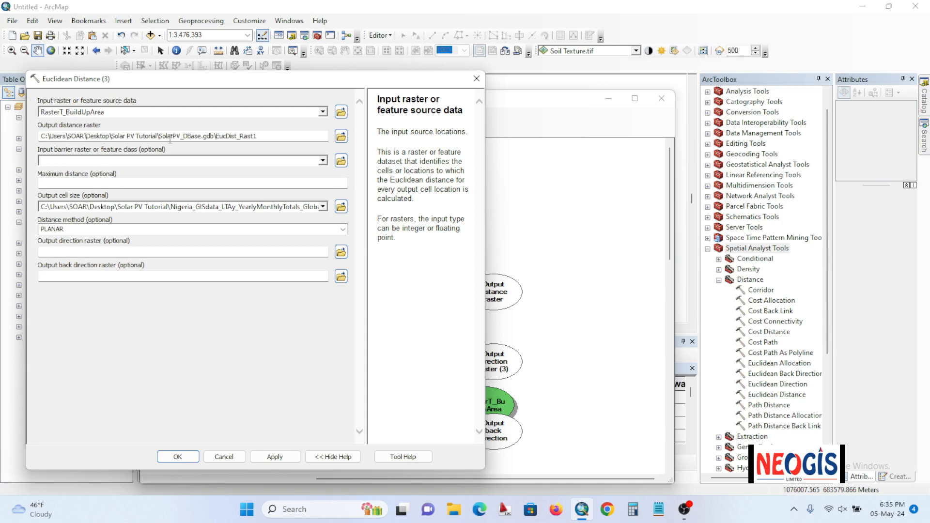
click(274, 137)
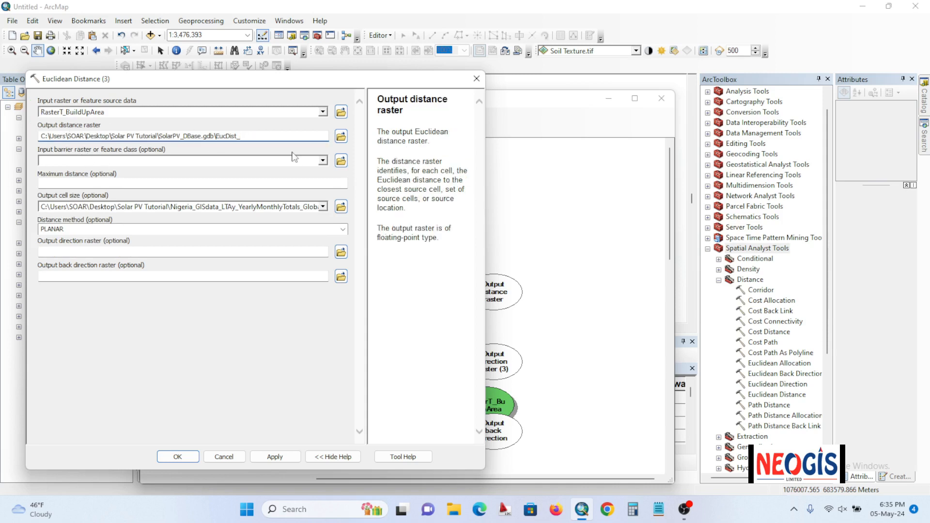
text(BuilUpAre)
key(BackSpace)
text(rea)
click(178, 457)
right_click(425, 294)
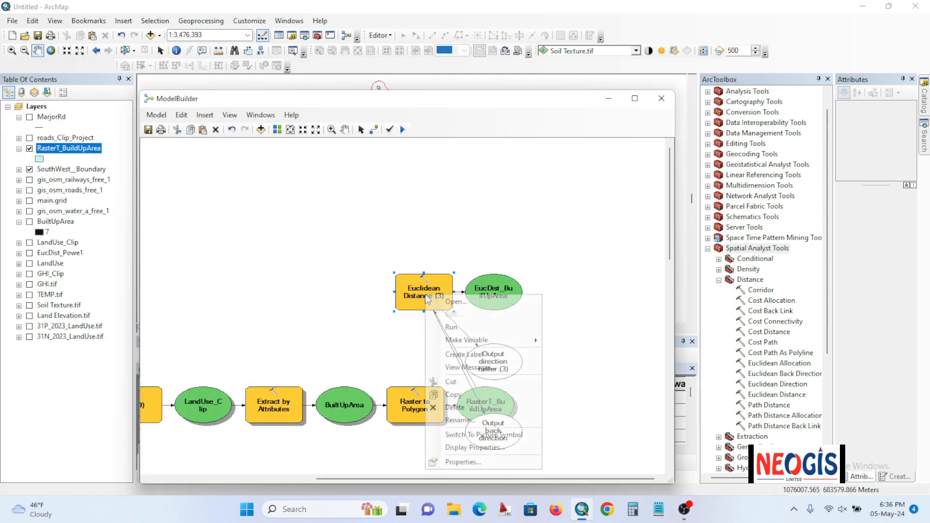
click(457, 332)
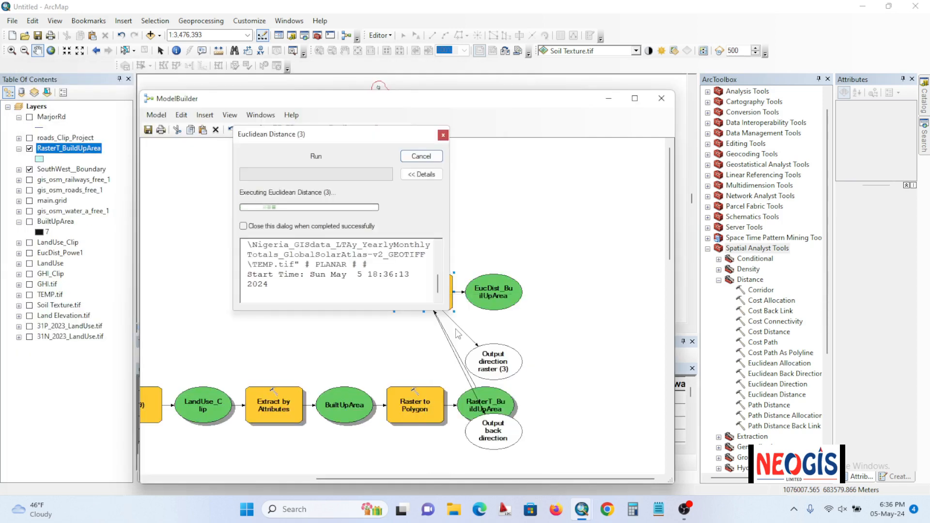
Step: Auto-arrange the model diagram and add the EucDist_BuilUpArea output to the map display
click(421, 156)
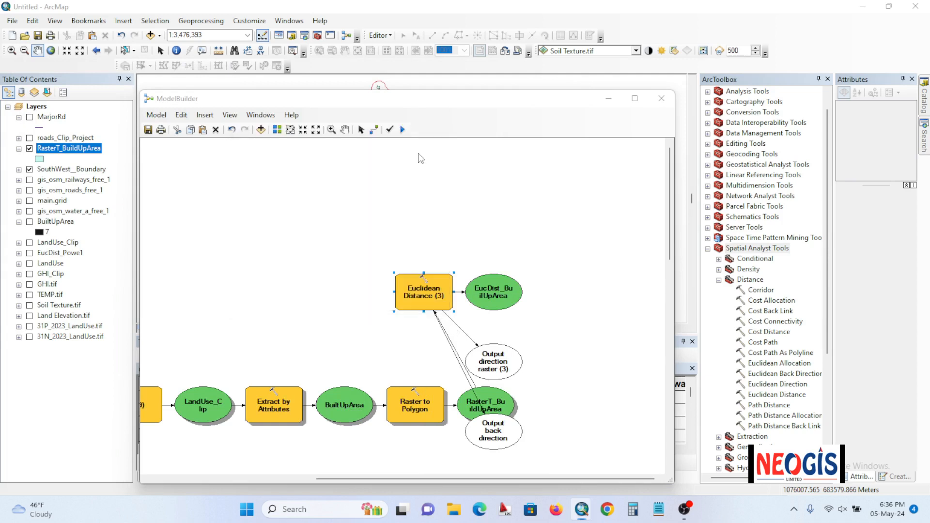
click(277, 129)
right_click(628, 441)
click(665, 298)
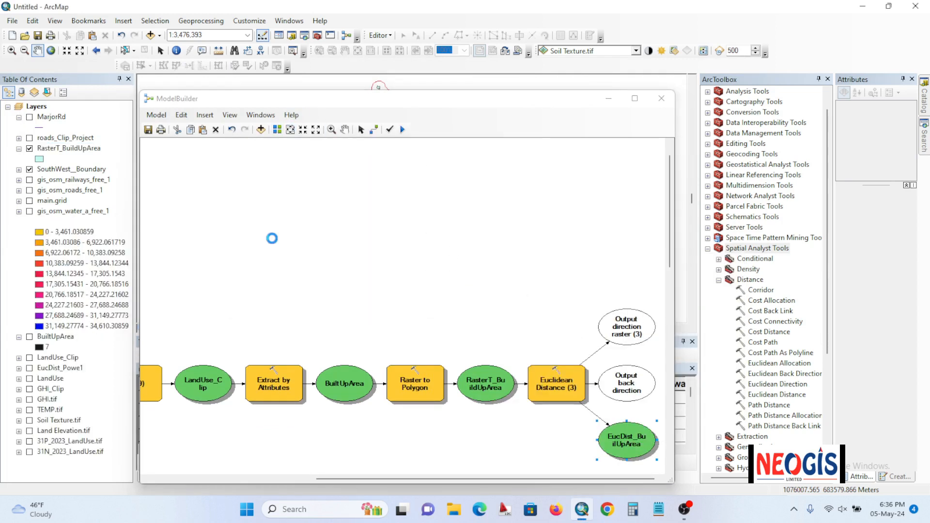
click(609, 98)
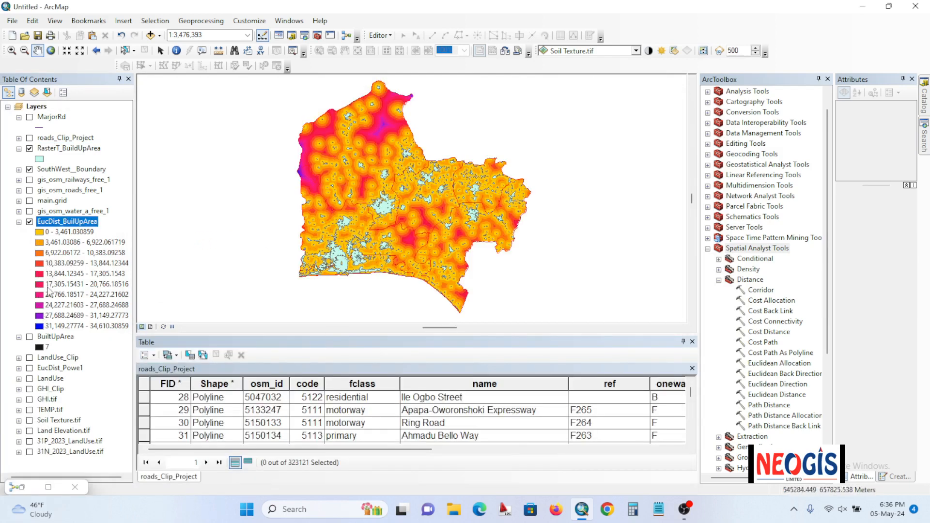
Step: Hide the RasterT_BuildUpArea layer and collapse the legends of EucDist_BuilUpArea, BuiltUpArea and RasterT_BuildUpArea
click(30, 149)
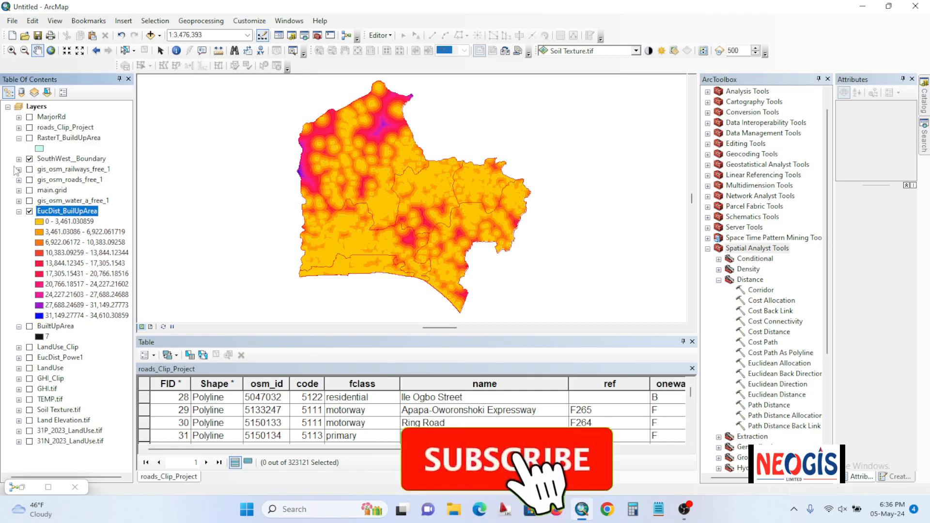
click(19, 211)
click(19, 222)
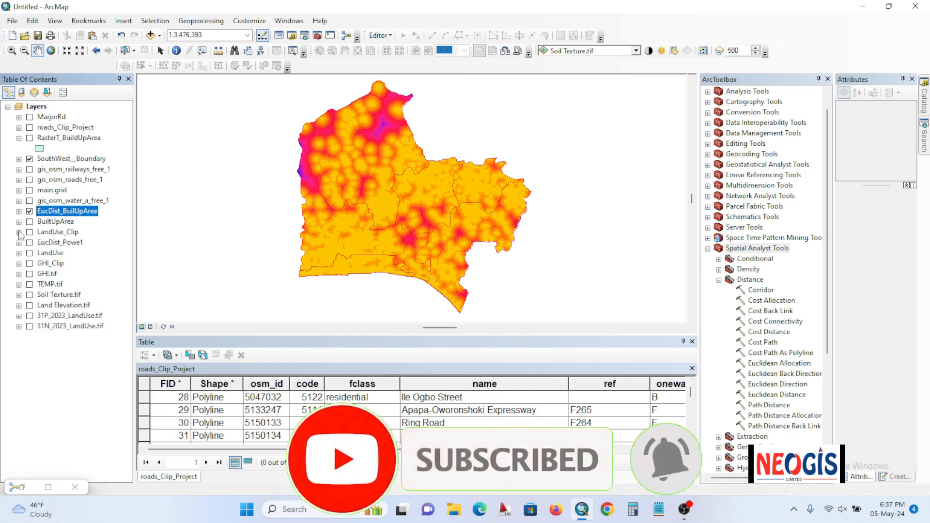
click(19, 139)
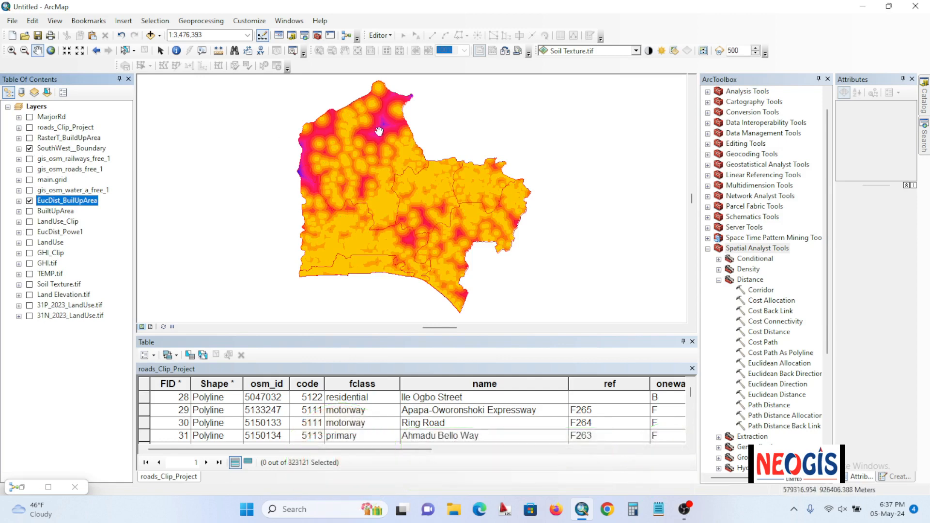